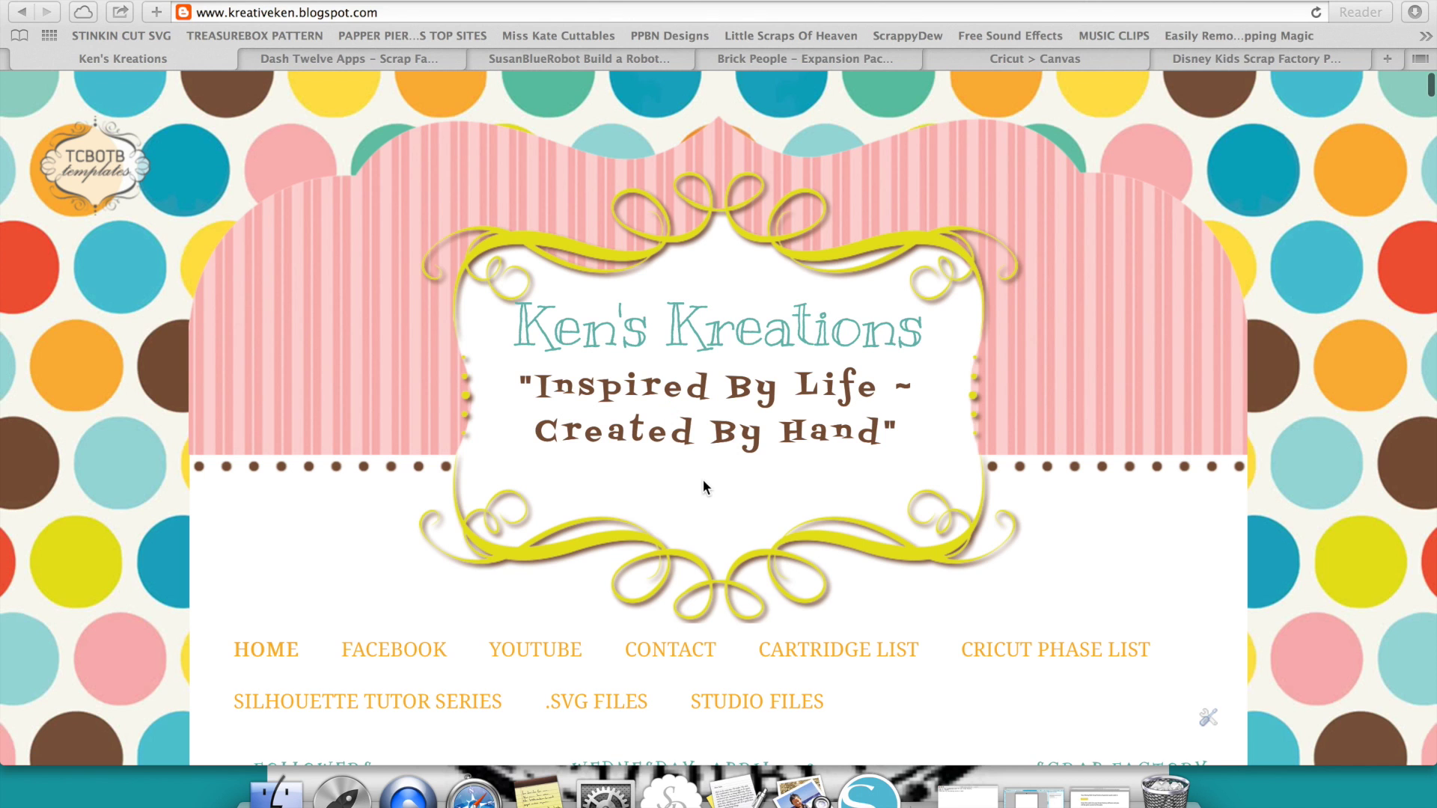
# - Look over the Ken's Kreations blog home page, including its Cookie Monster Jar post and Scrap Factory sidebar links
pyautogui.scroll(-3, 703, 483)
pyautogui.scroll(-1, 703, 481)
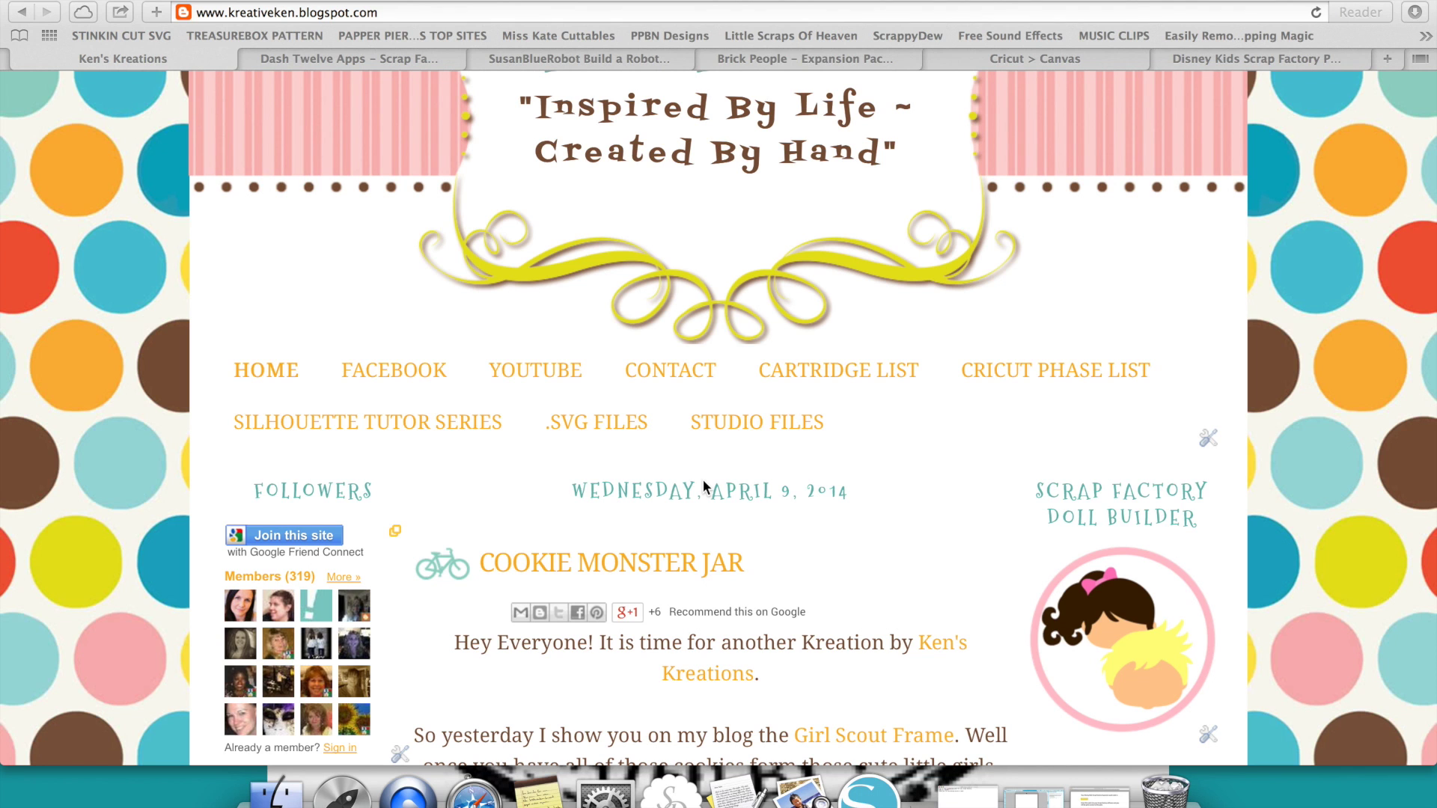
pyautogui.scroll(5, 703, 486)
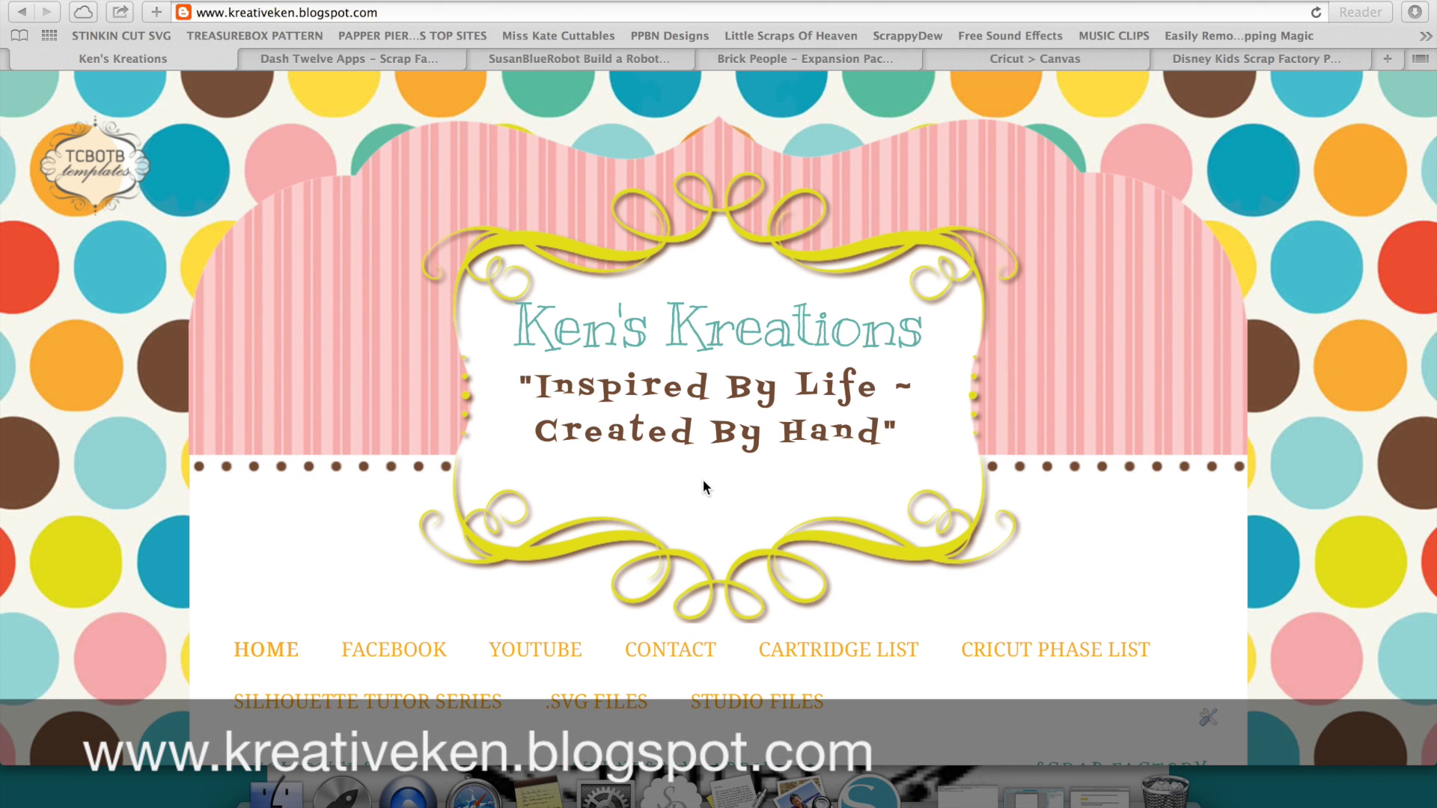
pyautogui.scroll(-10, 703, 486)
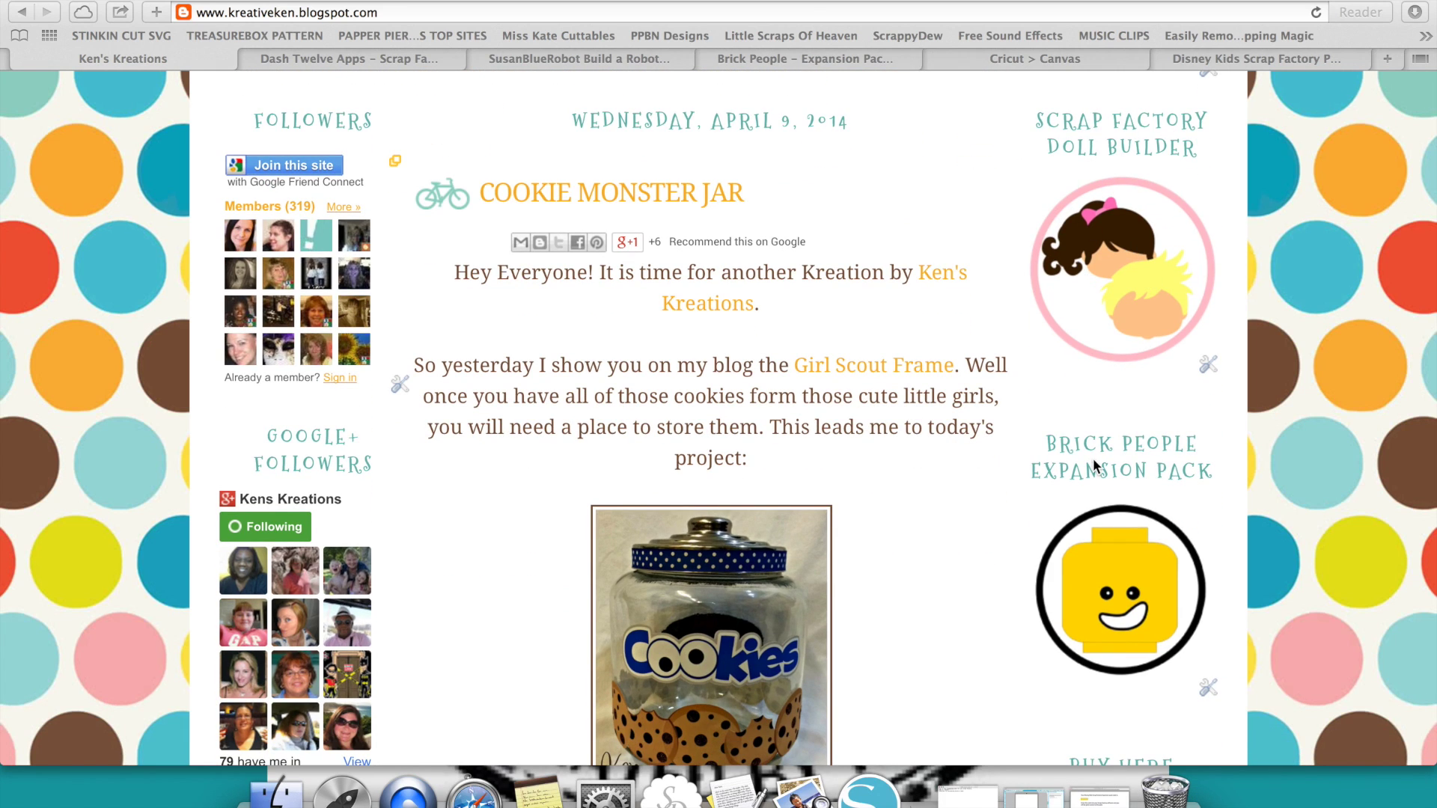
pyautogui.scroll(-3, 1093, 464)
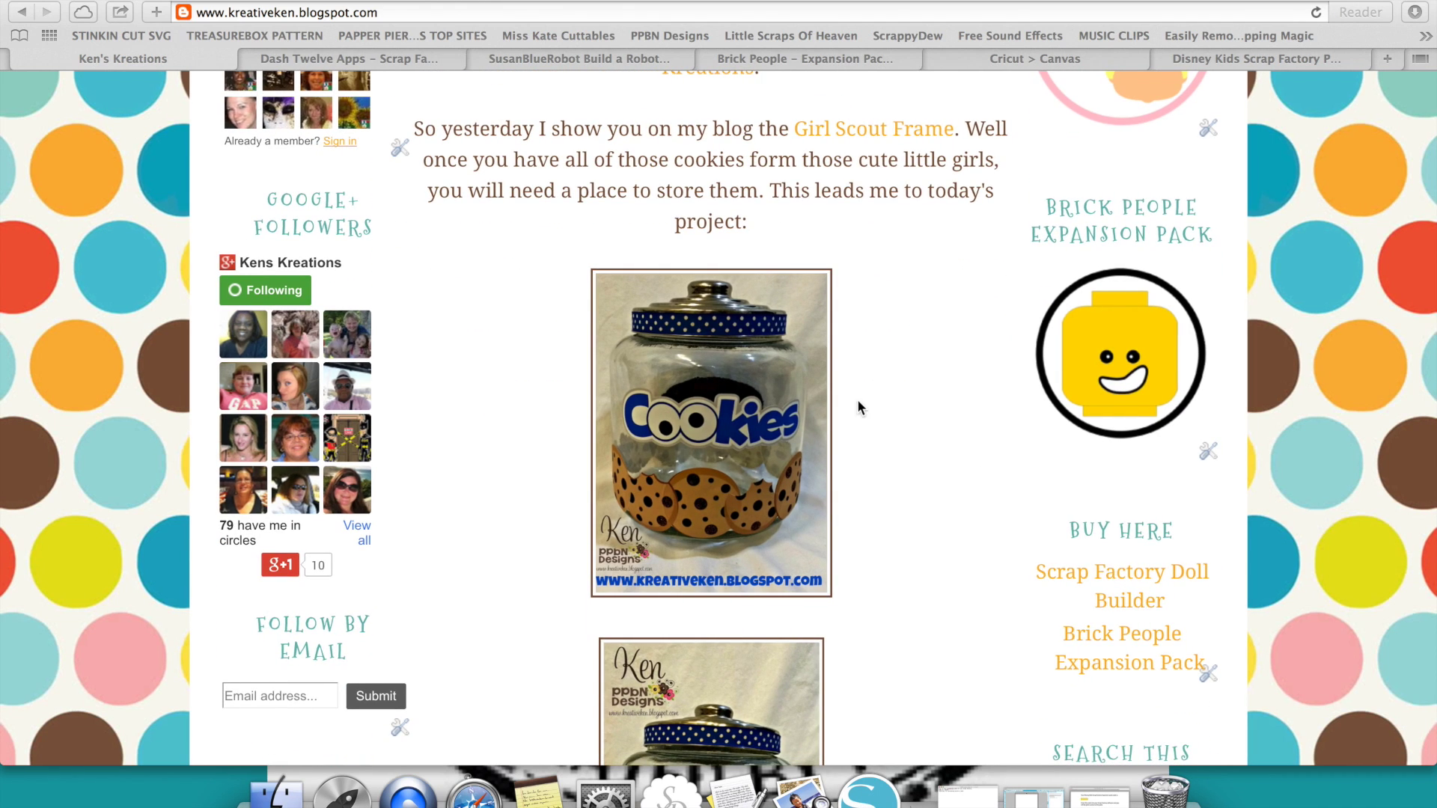
pyautogui.scroll(3, 858, 406)
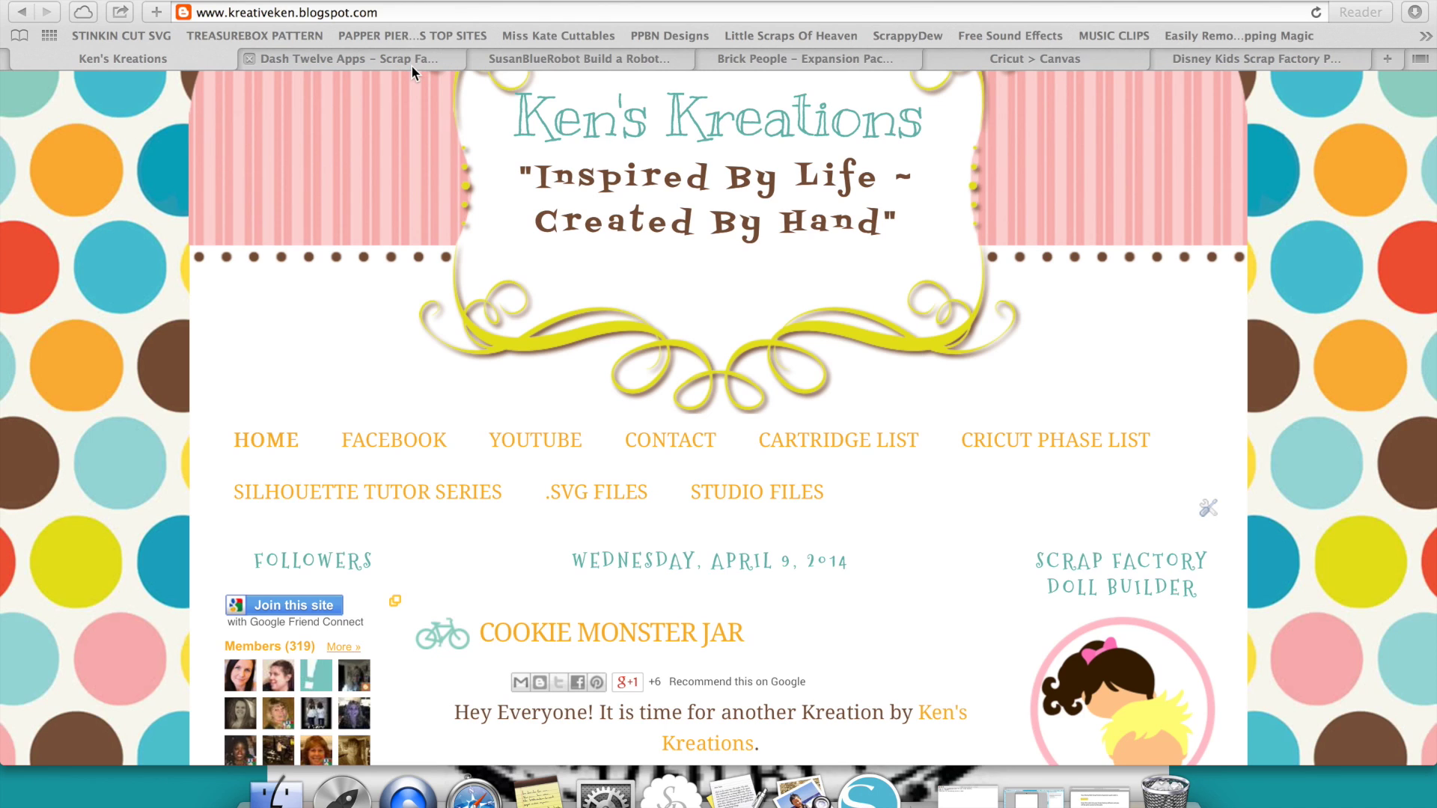
# - View the Scrap Factory page and the Disney Kids Scrap Factory Expansion Pack page on PPbN Designs
pyautogui.click(411, 64)
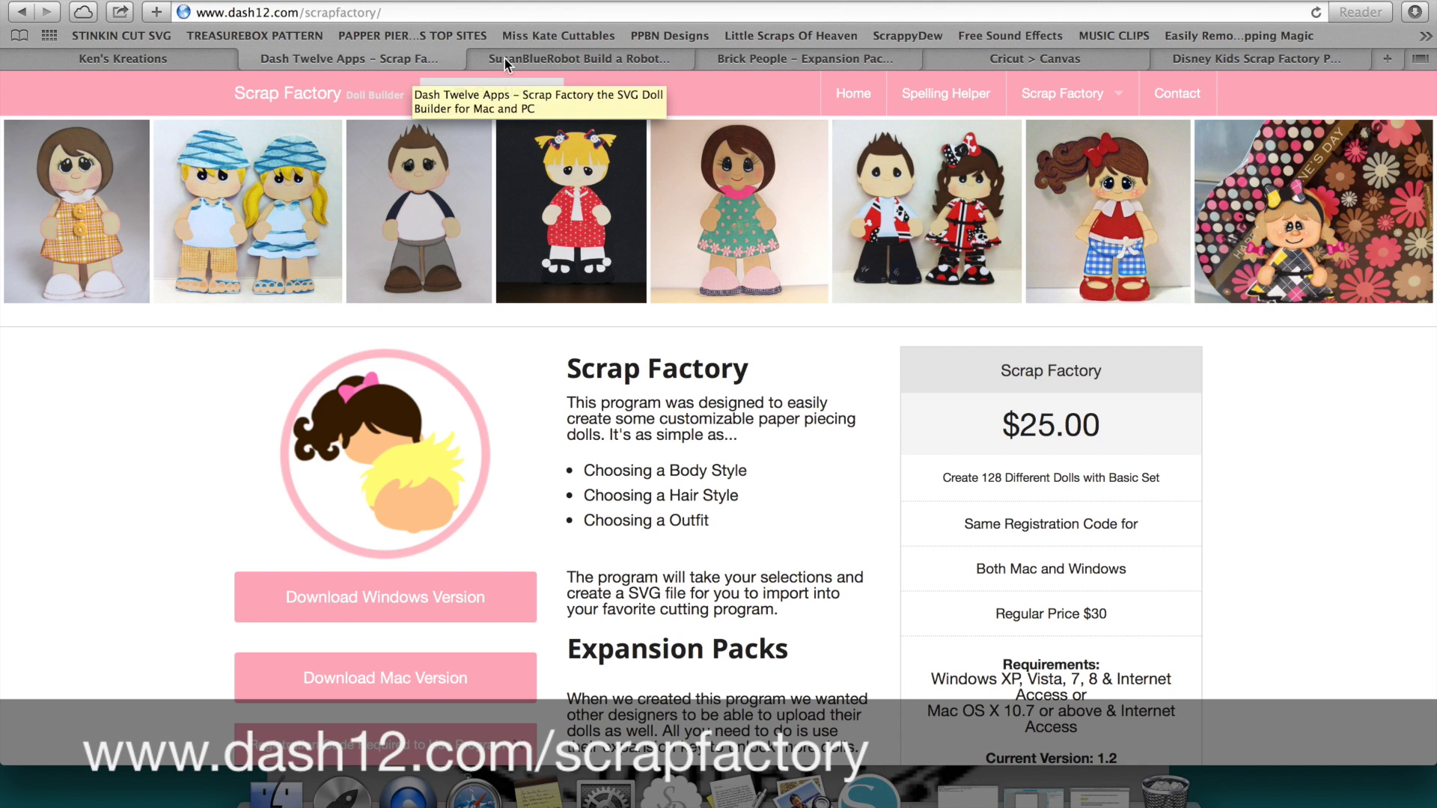
pyautogui.click(1287, 54)
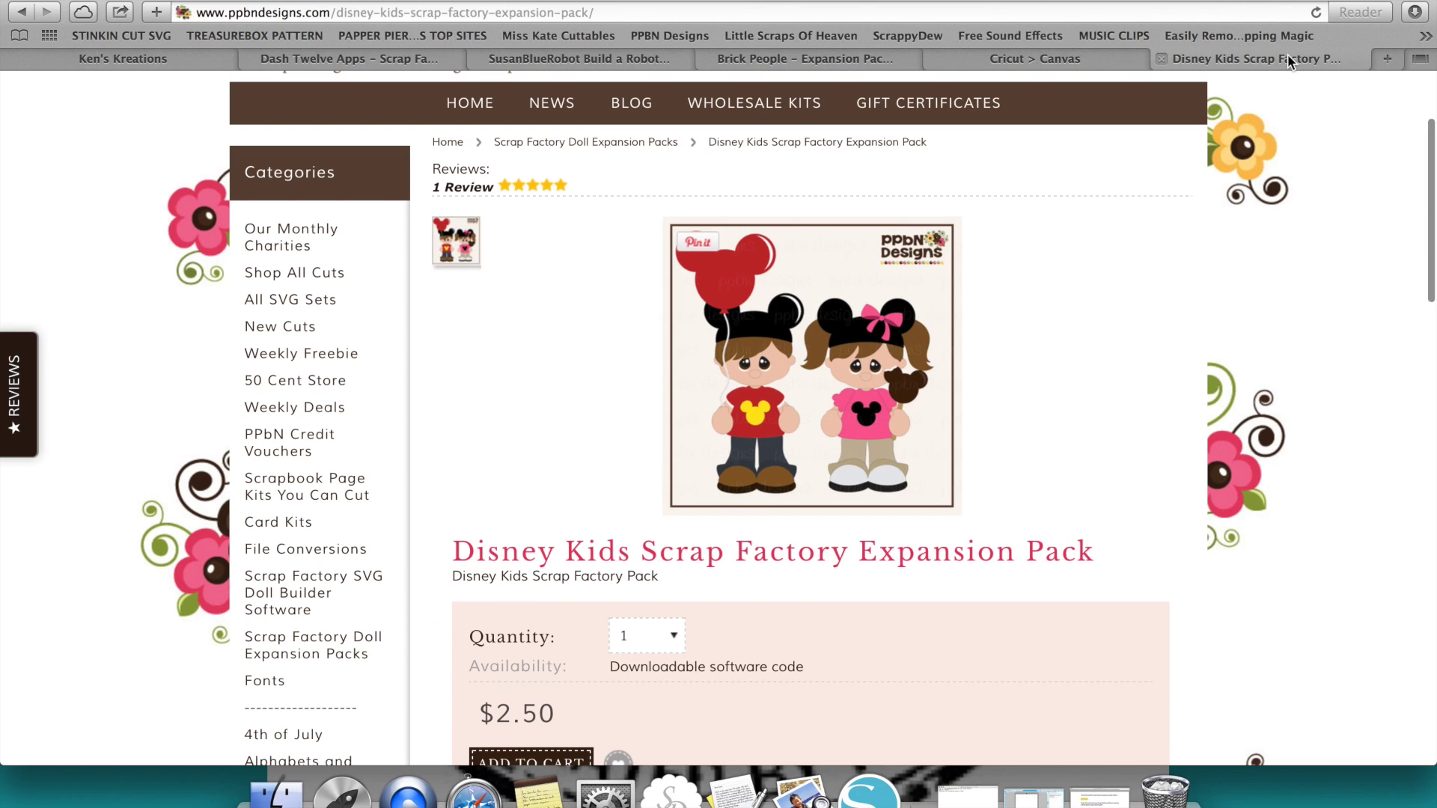
pyautogui.scroll(3, 868, 337)
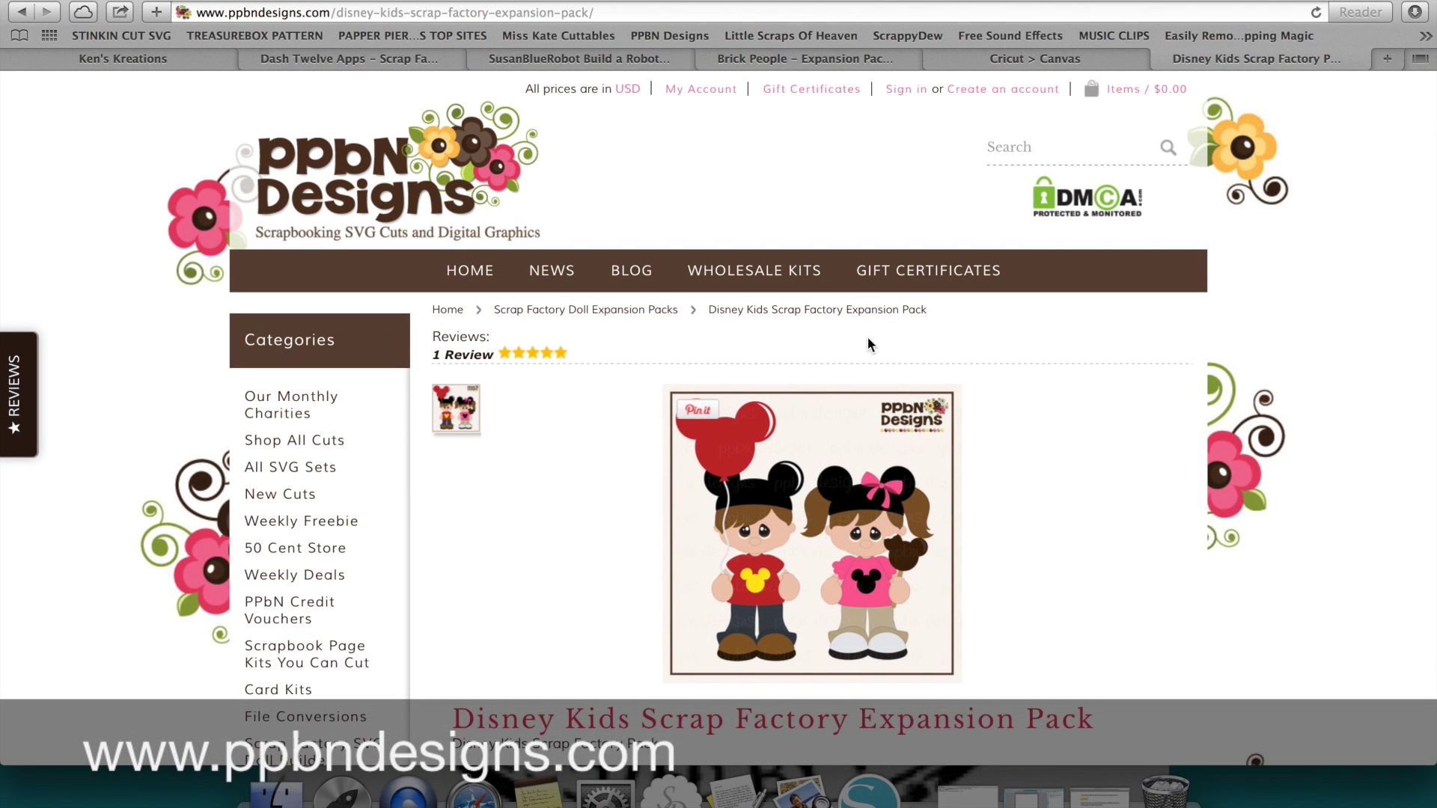
pyautogui.scroll(-5, 868, 340)
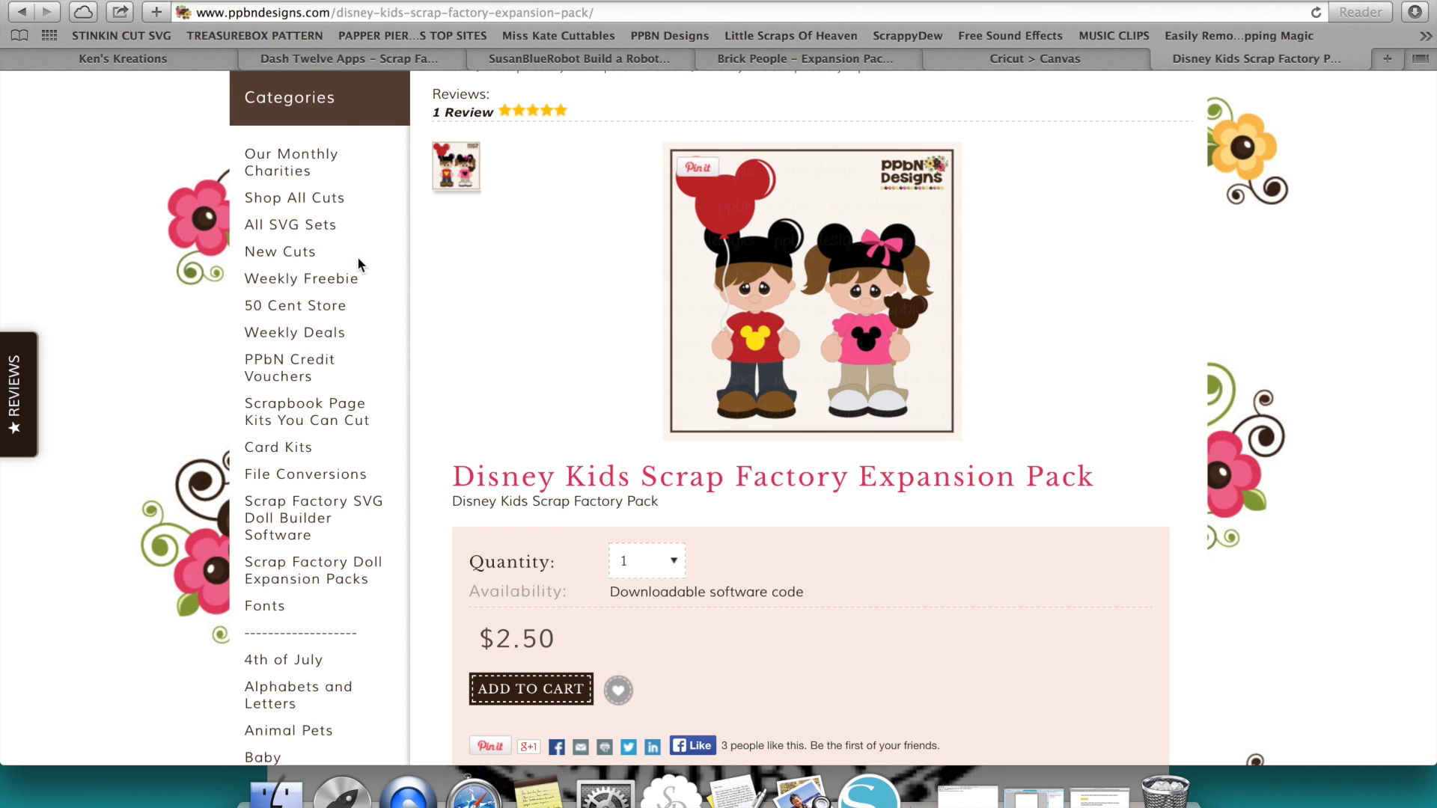
# - Review the Scrap Factory page's program description, system requirements, starter doll set contents, expansion pack information and sample artwork
pyautogui.click(319, 61)
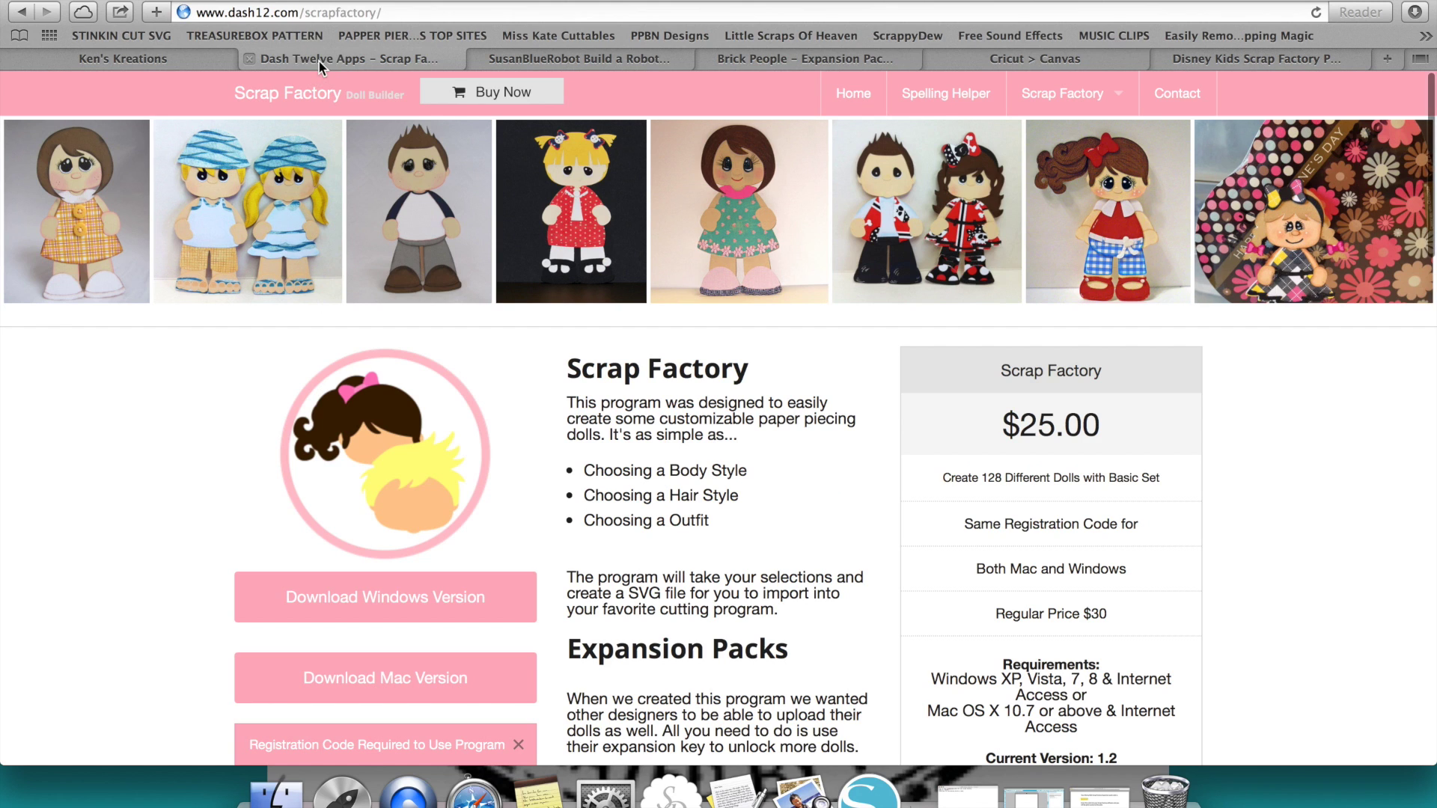
pyautogui.scroll(-2, 806, 421)
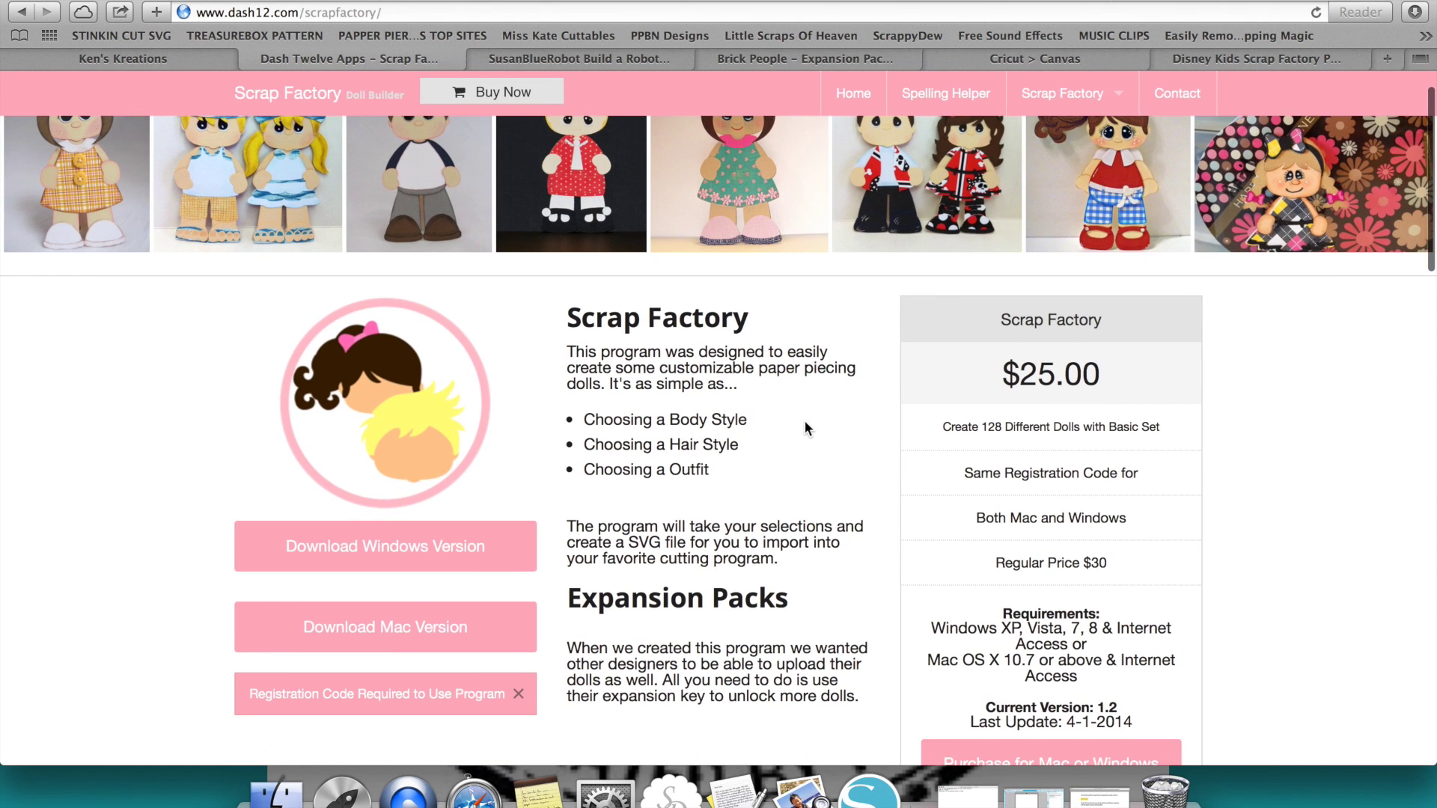
pyautogui.scroll(-10, 805, 428)
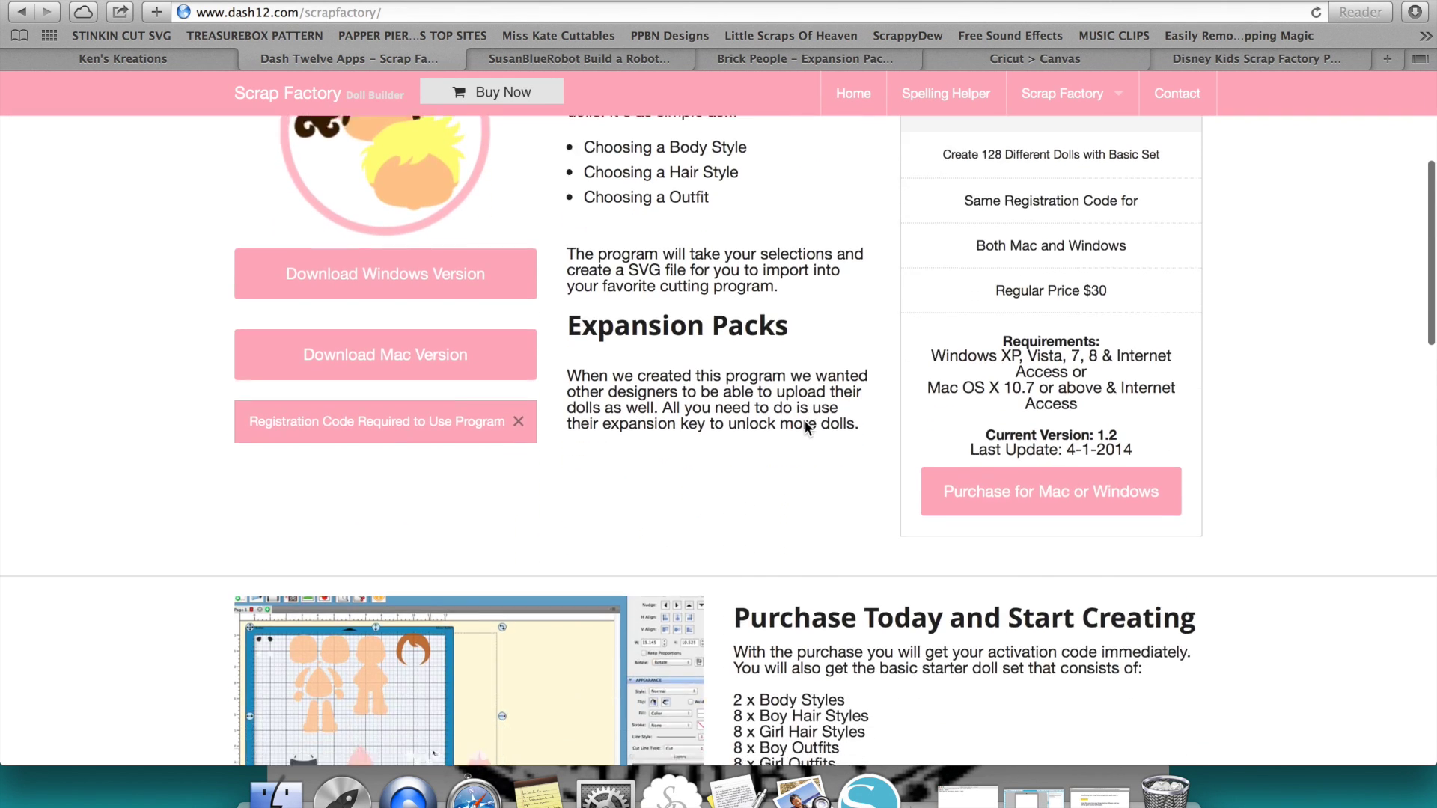
pyautogui.scroll(-2, 806, 427)
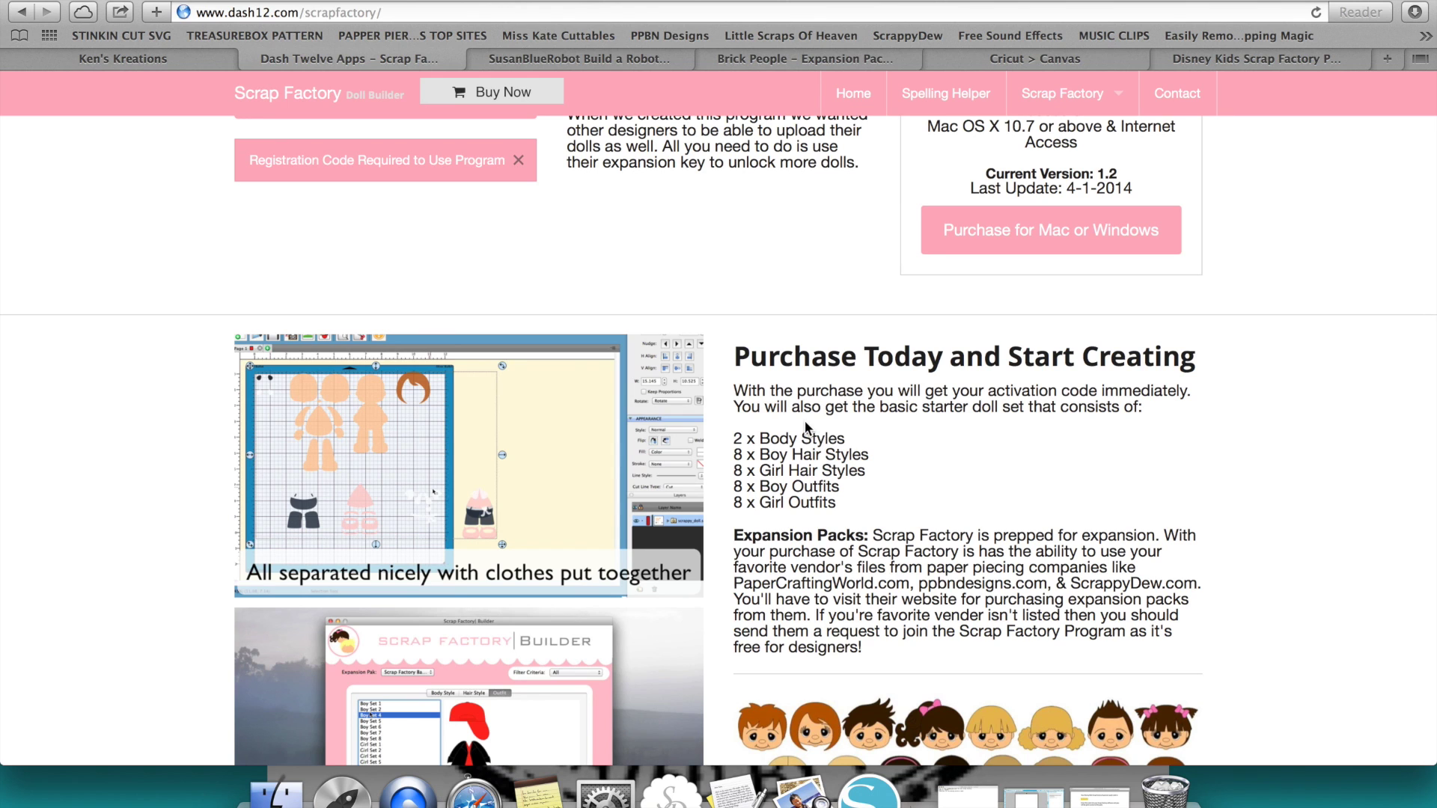
pyautogui.scroll(-2, 806, 426)
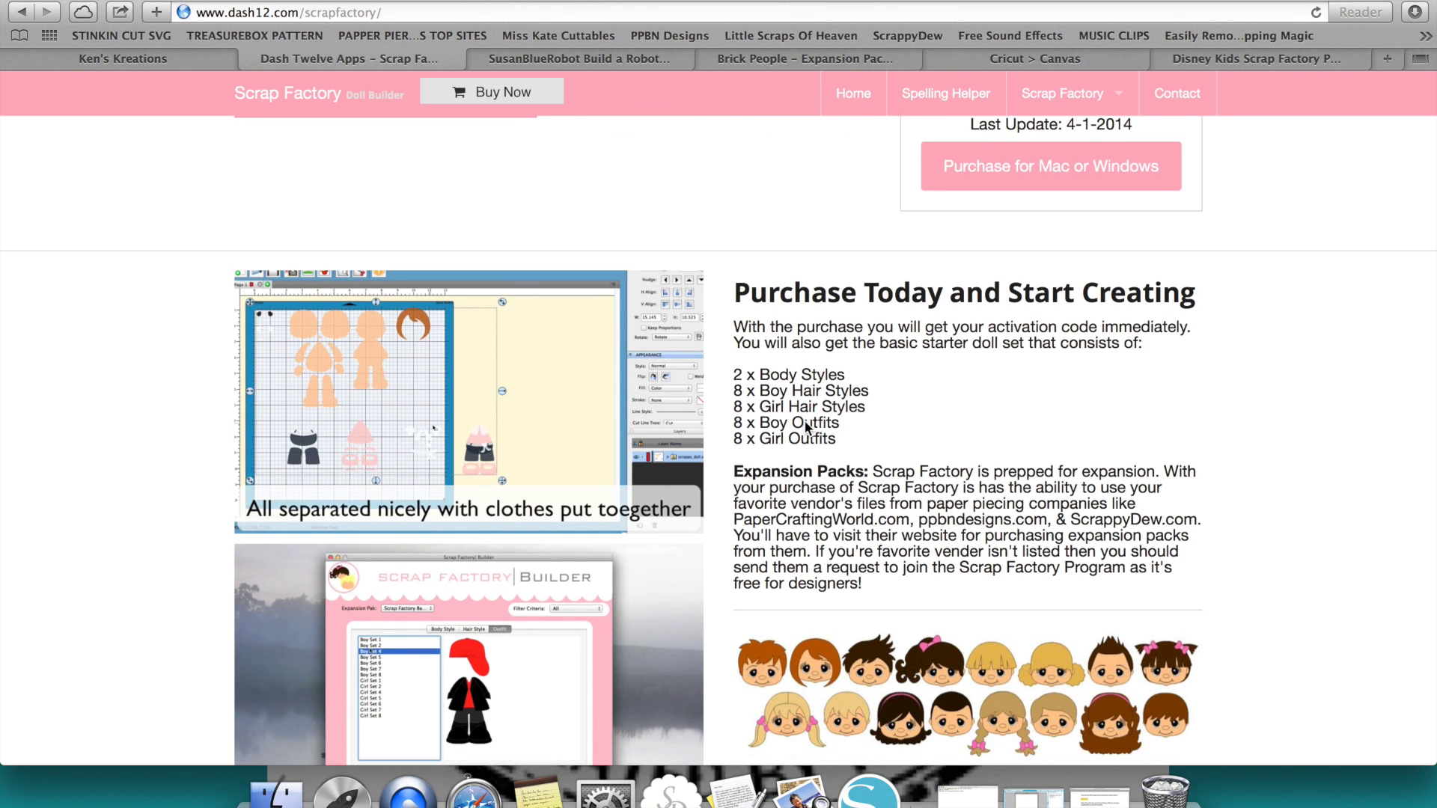
pyautogui.scroll(-2, 806, 428)
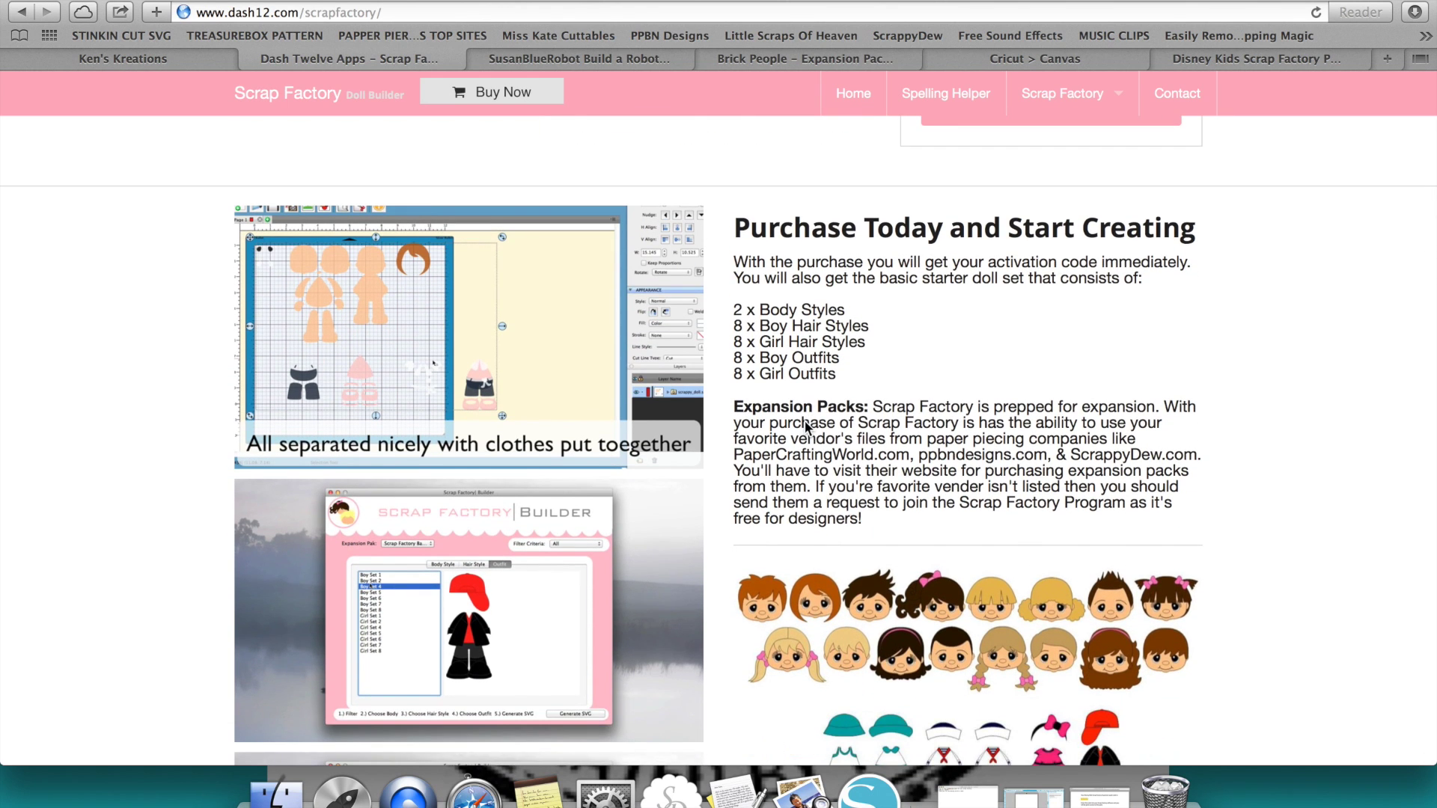
pyautogui.scroll(-5, 805, 427)
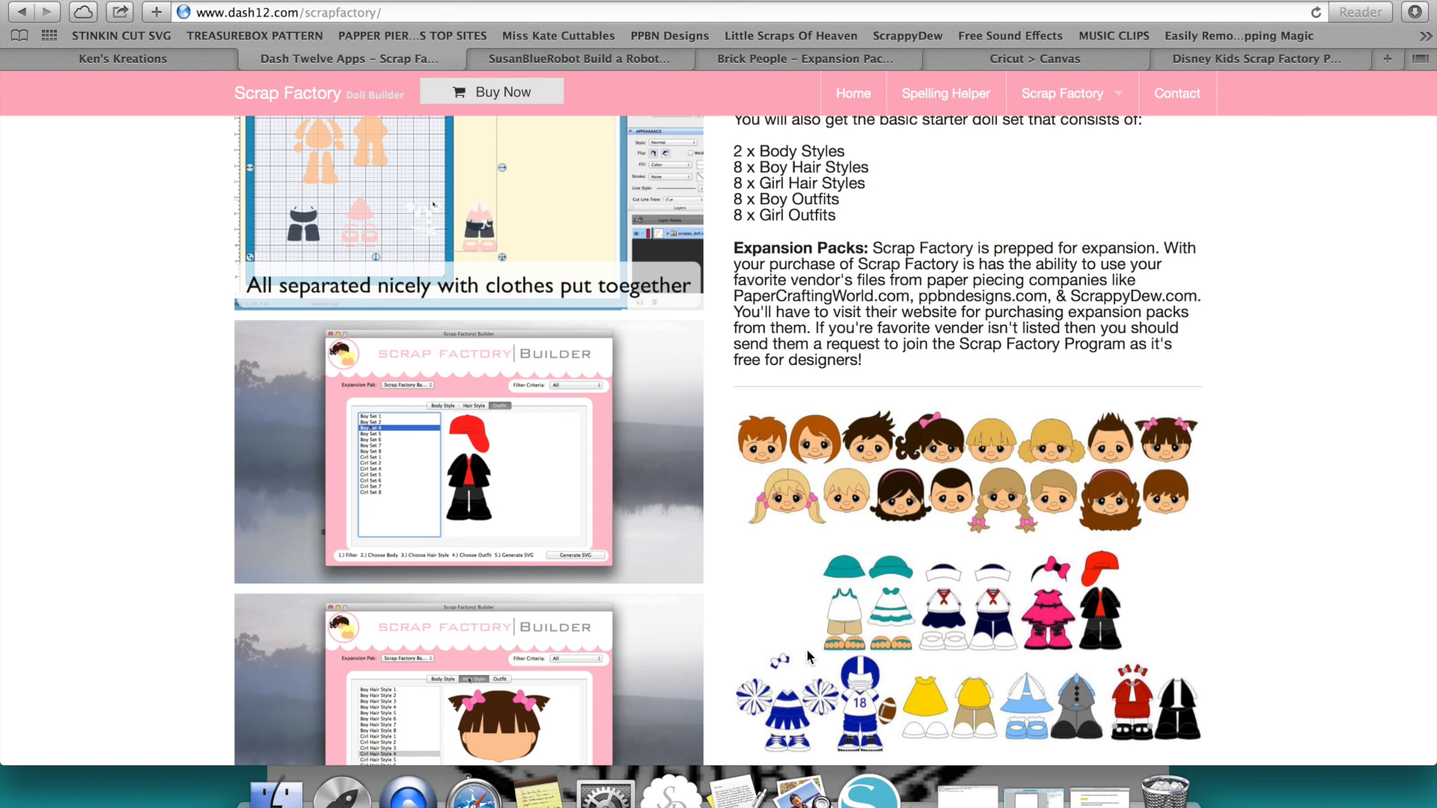
pyautogui.scroll(2, 807, 656)
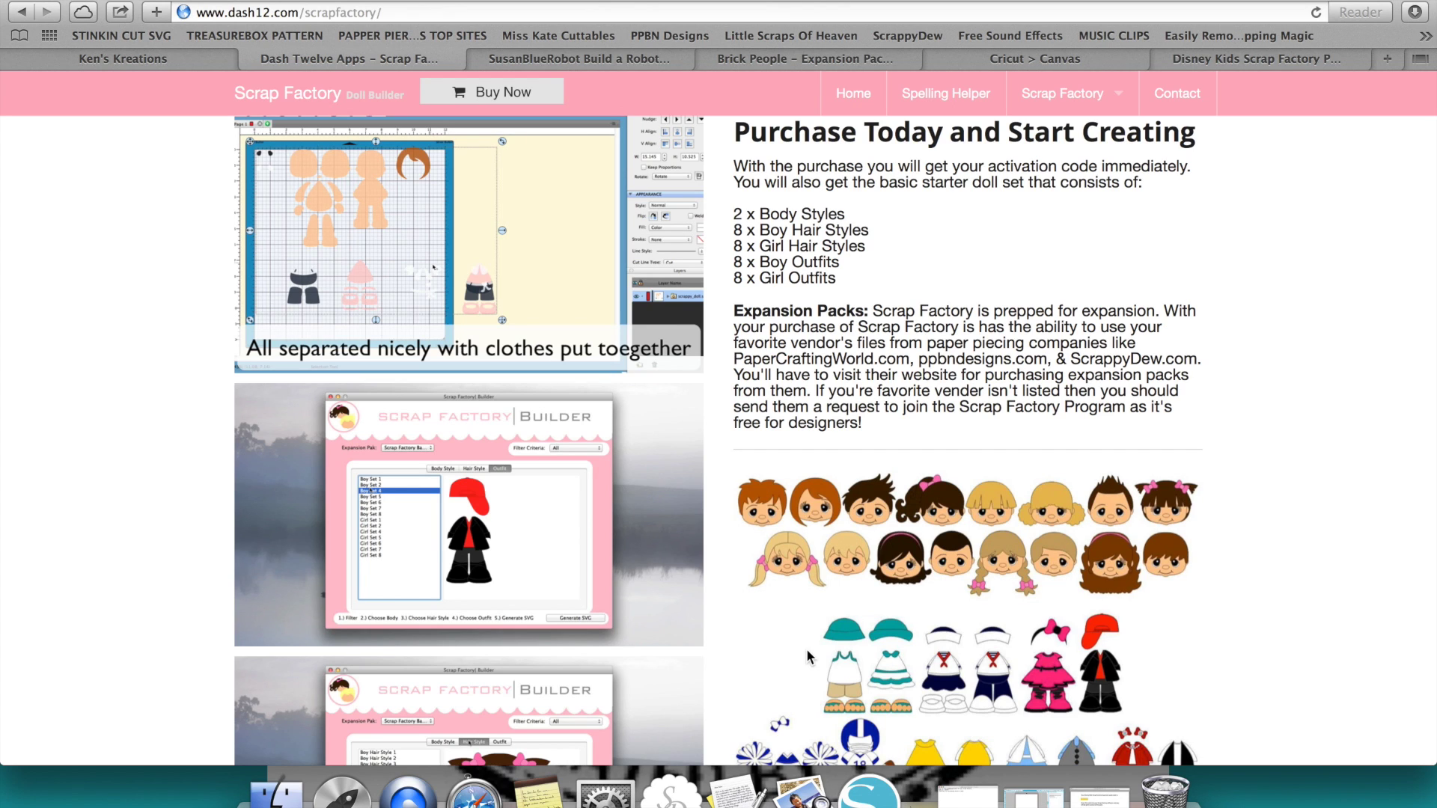
pyautogui.scroll(-5, 807, 657)
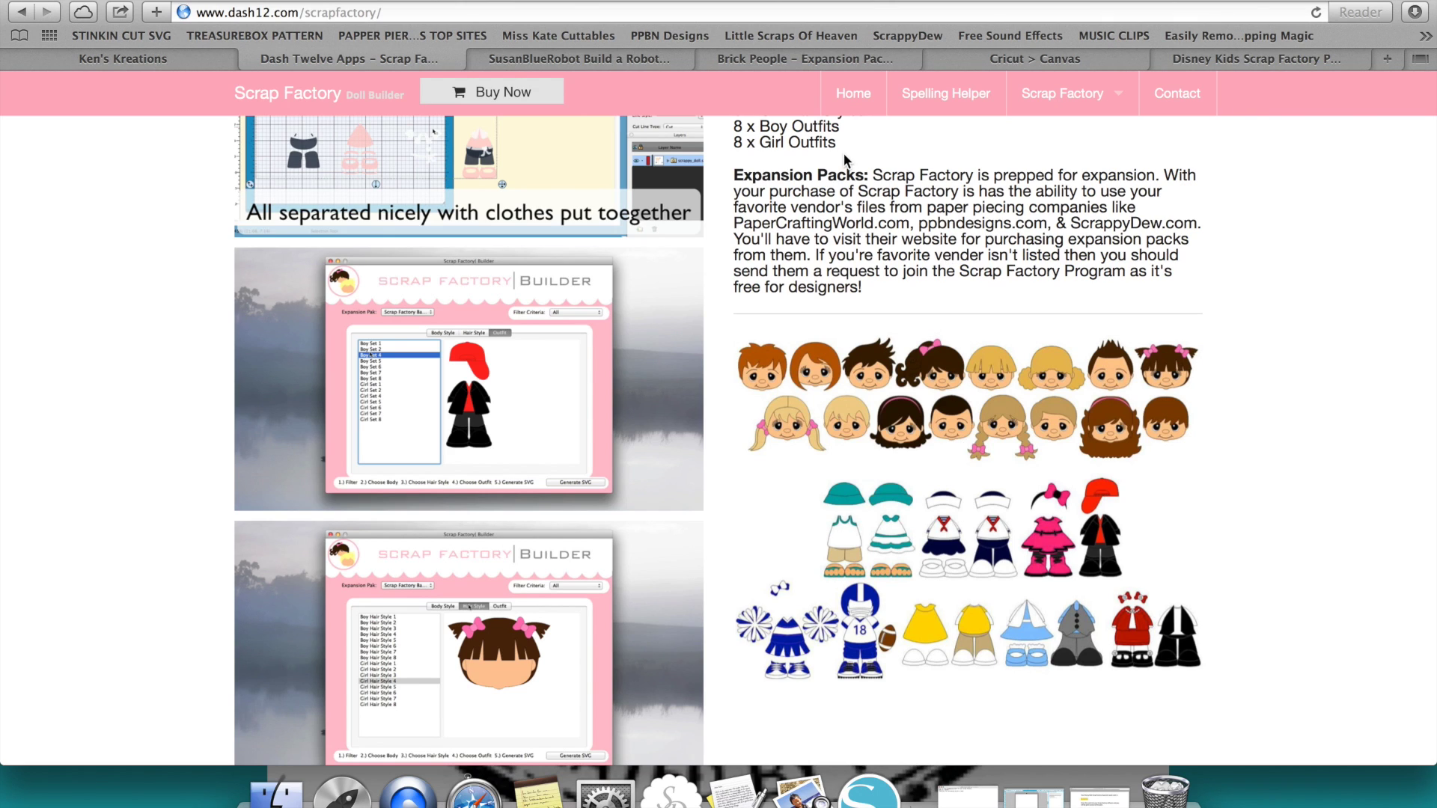
# - View the Brick People expansion page, the Scrap Factory page's Expansion Packs section and the SusanBlueRobot Build a Robot page
pyautogui.click(780, 64)
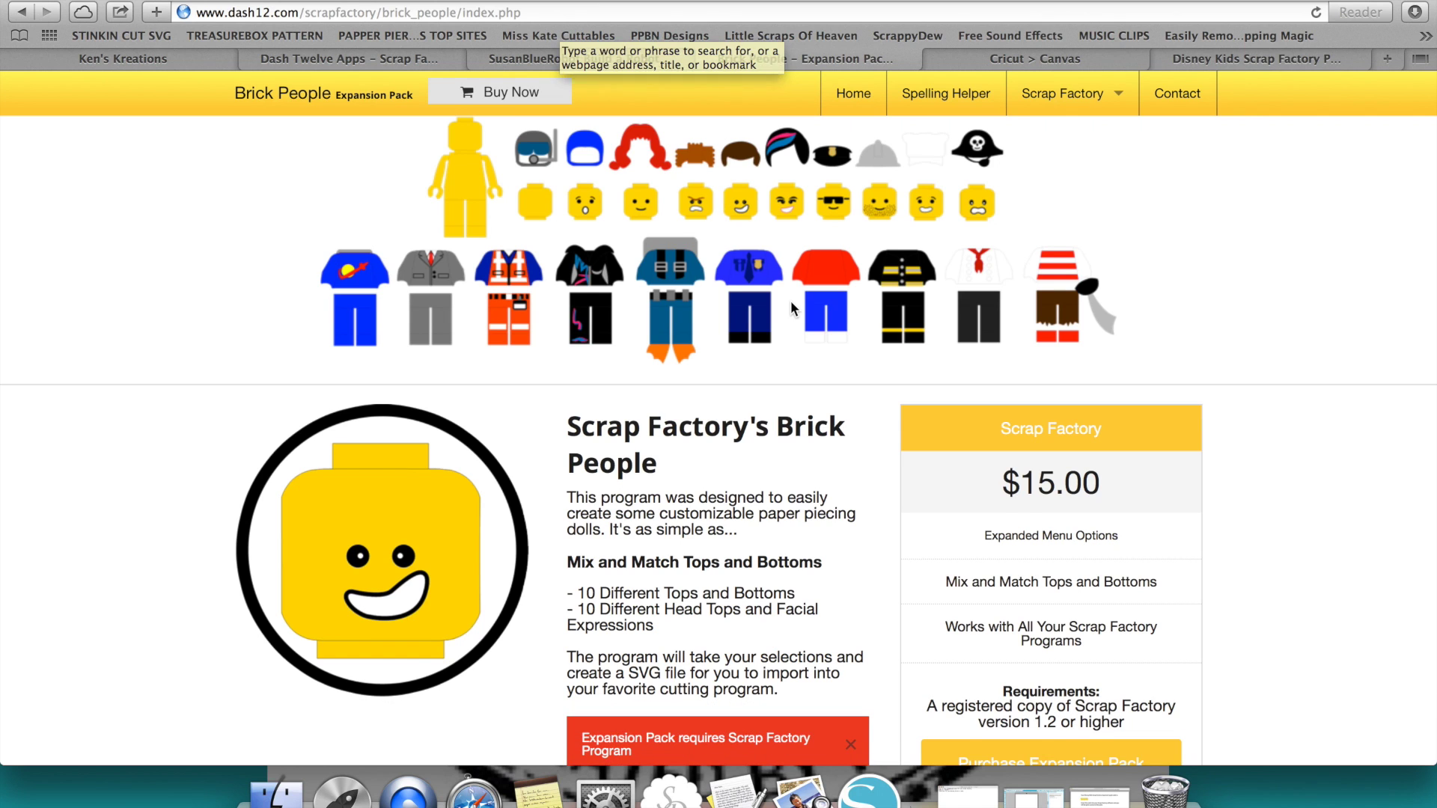
pyautogui.scroll(2, 790, 300)
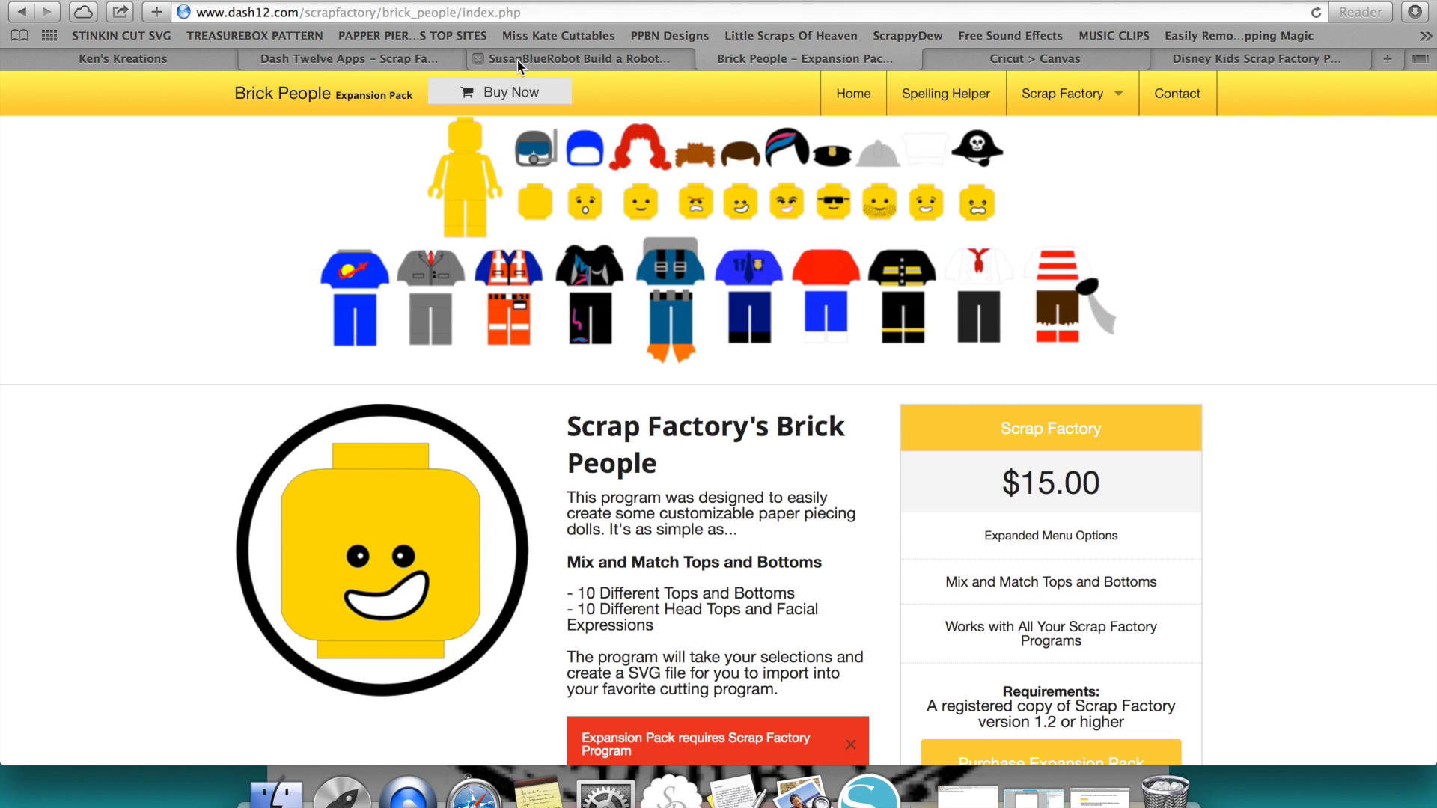
pyautogui.click(417, 59)
pyautogui.scroll(-10, 1139, 445)
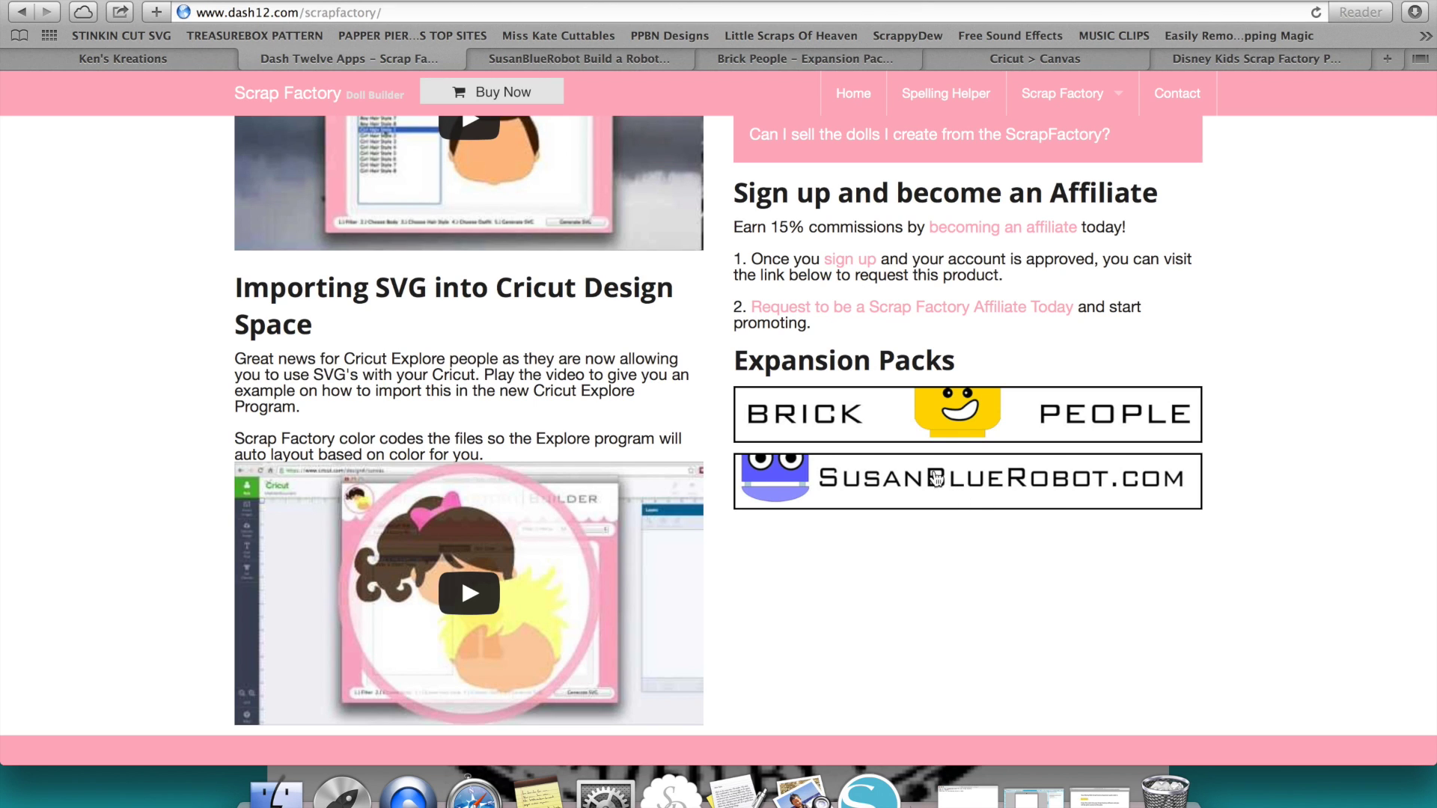
pyautogui.click(607, 60)
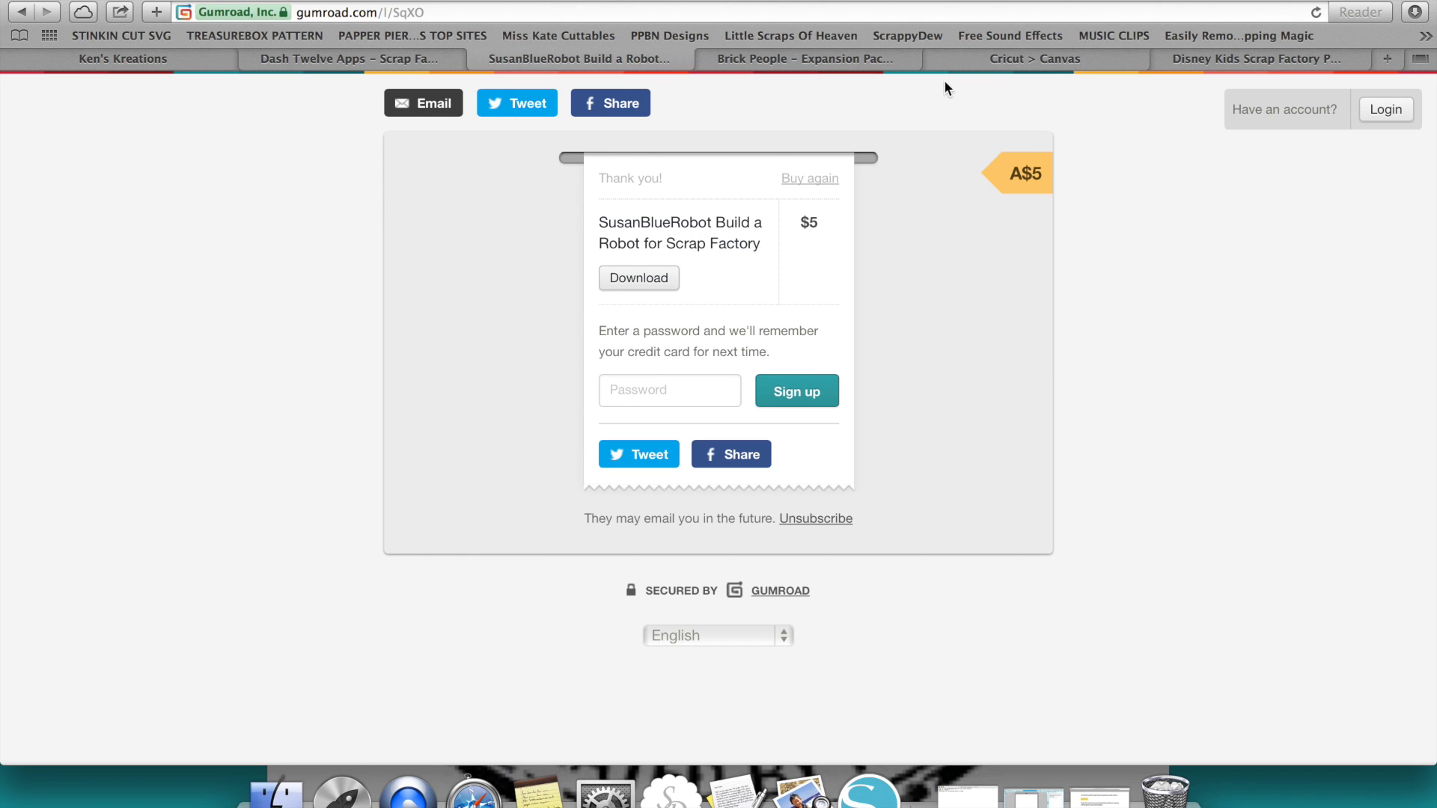
# - Return to the PPbN Designs site and examine the Disney Kids expansion pack's picture and purchase details
pyautogui.click(1223, 54)
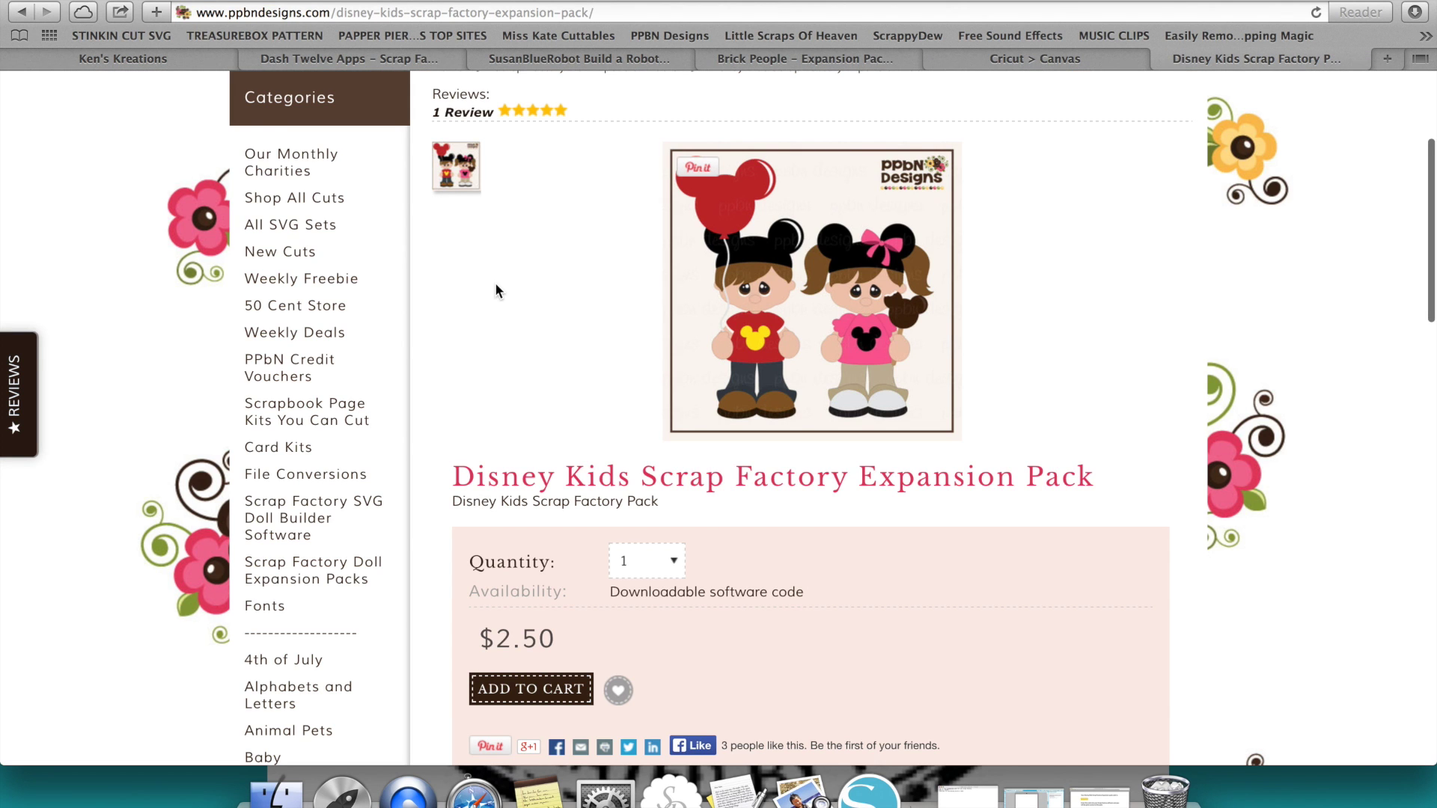
pyautogui.scroll(3, 495, 284)
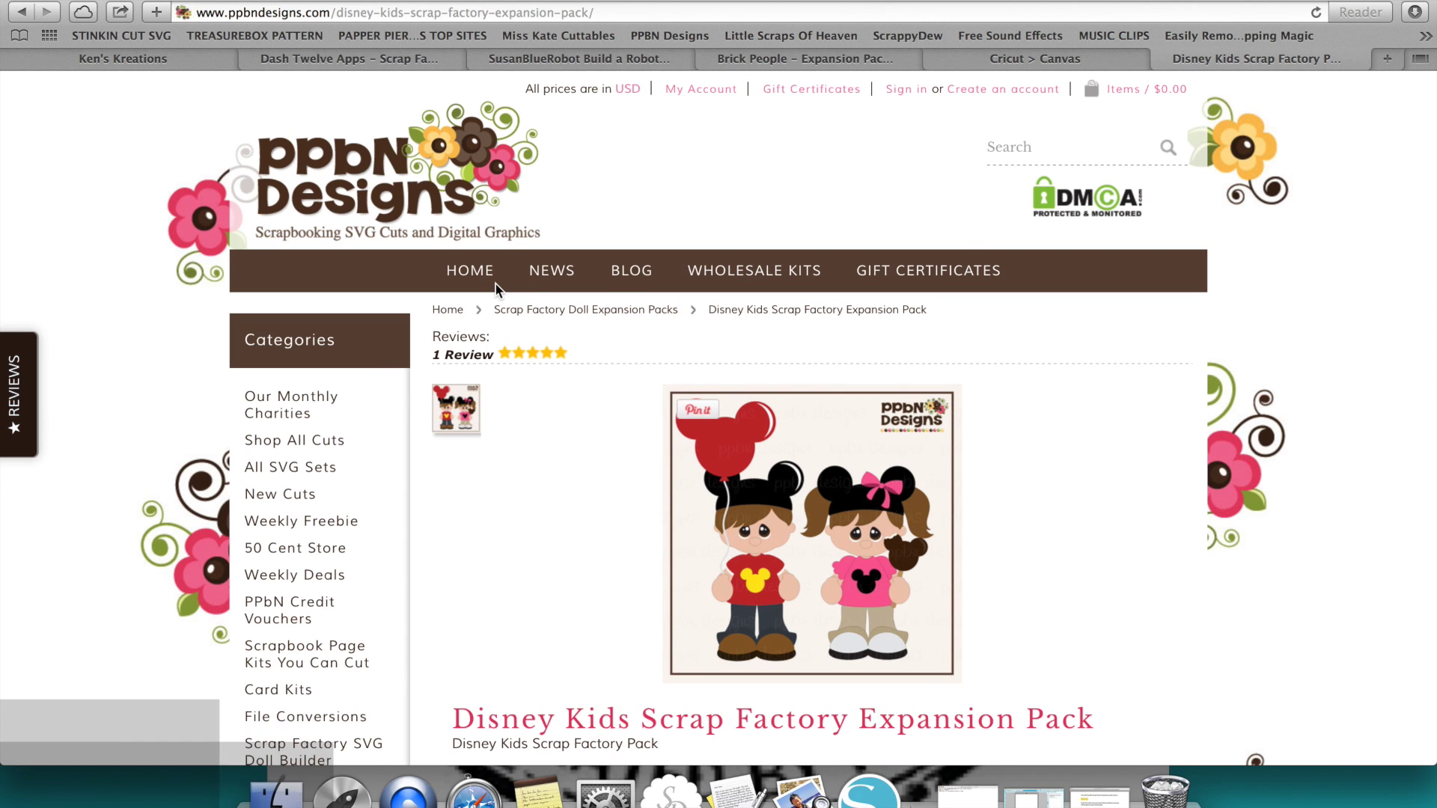
pyautogui.scroll(-1, 495, 287)
pyautogui.scroll(-5, 496, 287)
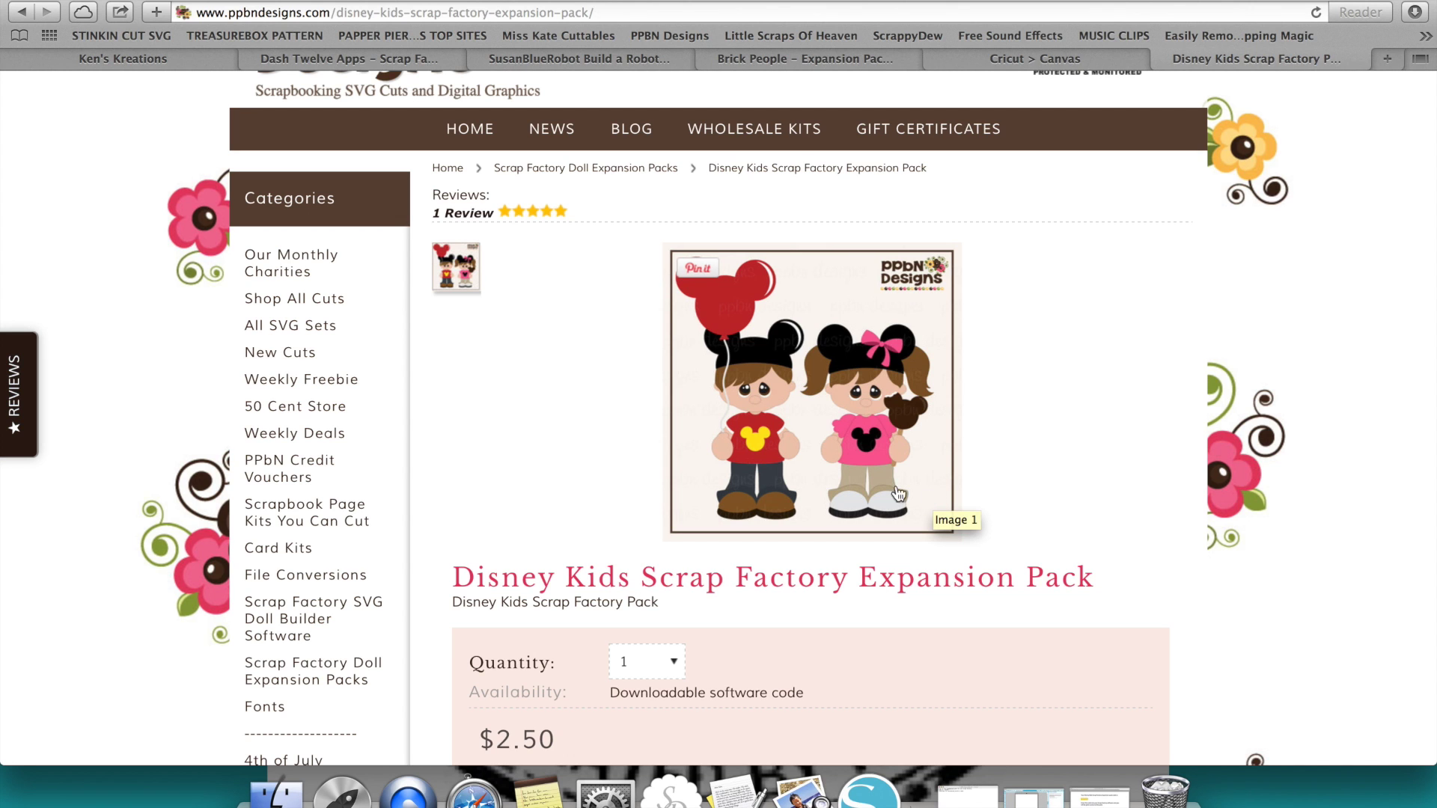
pyautogui.scroll(3, 935, 501)
pyautogui.scroll(-5, 732, 505)
pyautogui.scroll(-1, 729, 498)
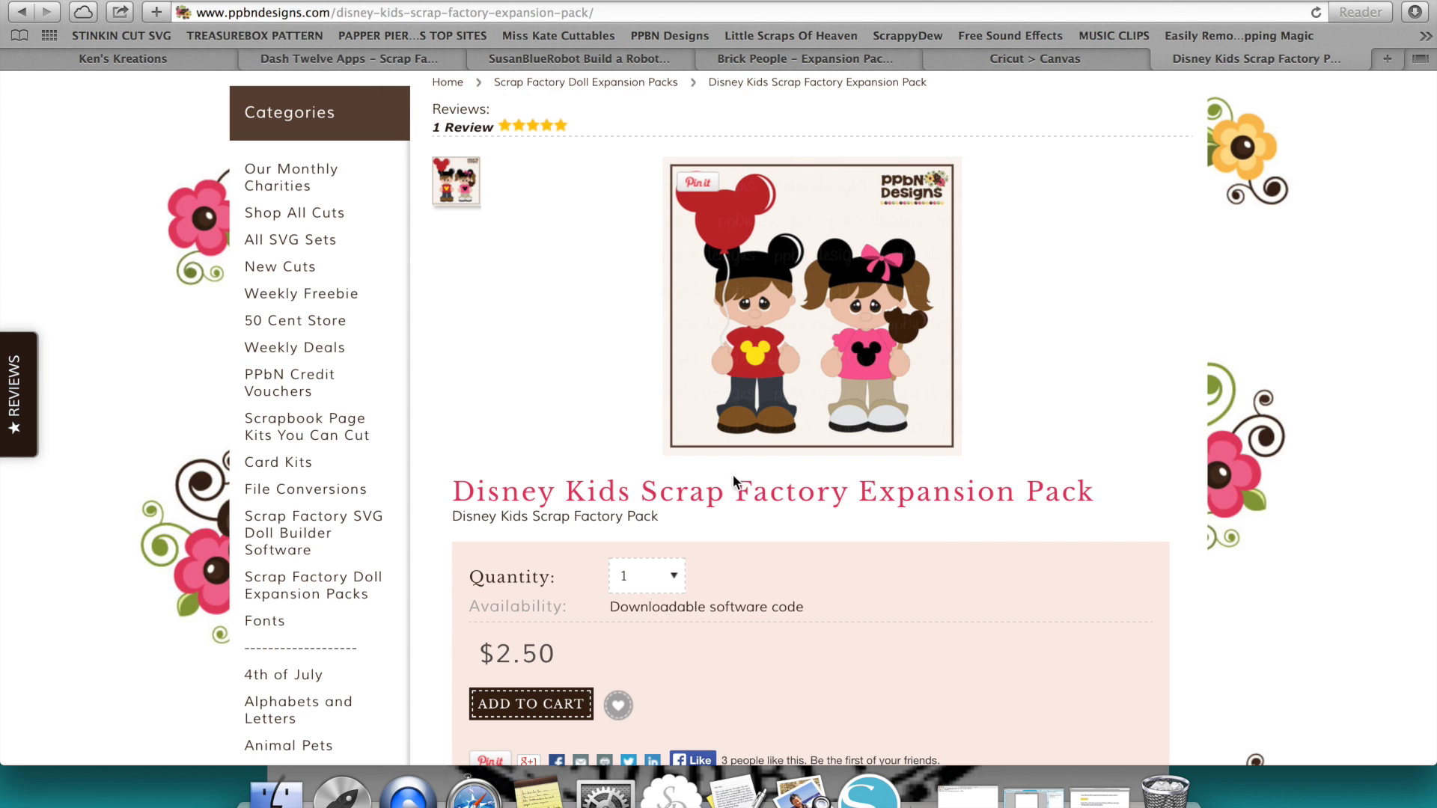
# - Switch to the desktop, launch Scrap Factory and check which expansion paks are available to choose
pyautogui.click(1100, 797)
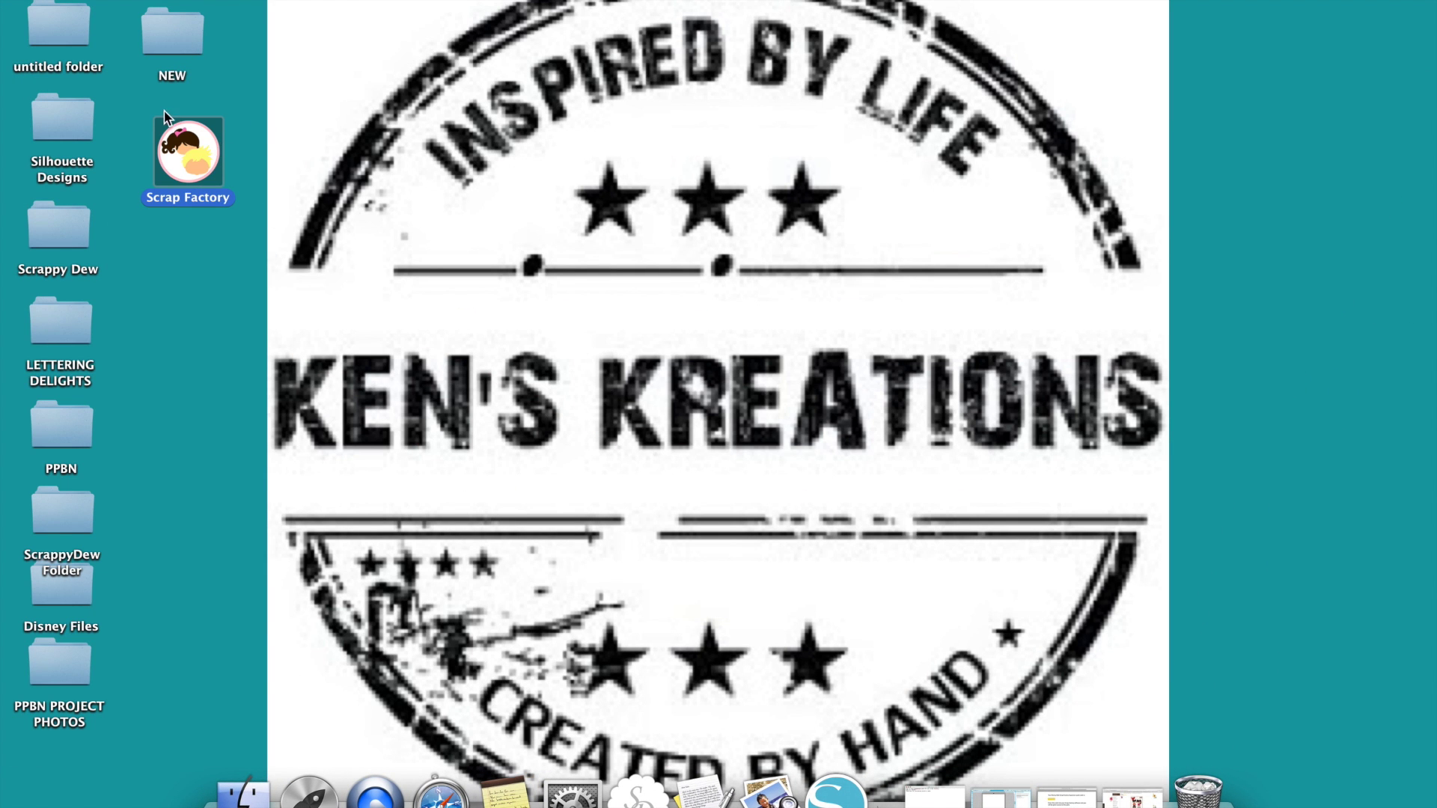
pyautogui.doubleClick(204, 154)
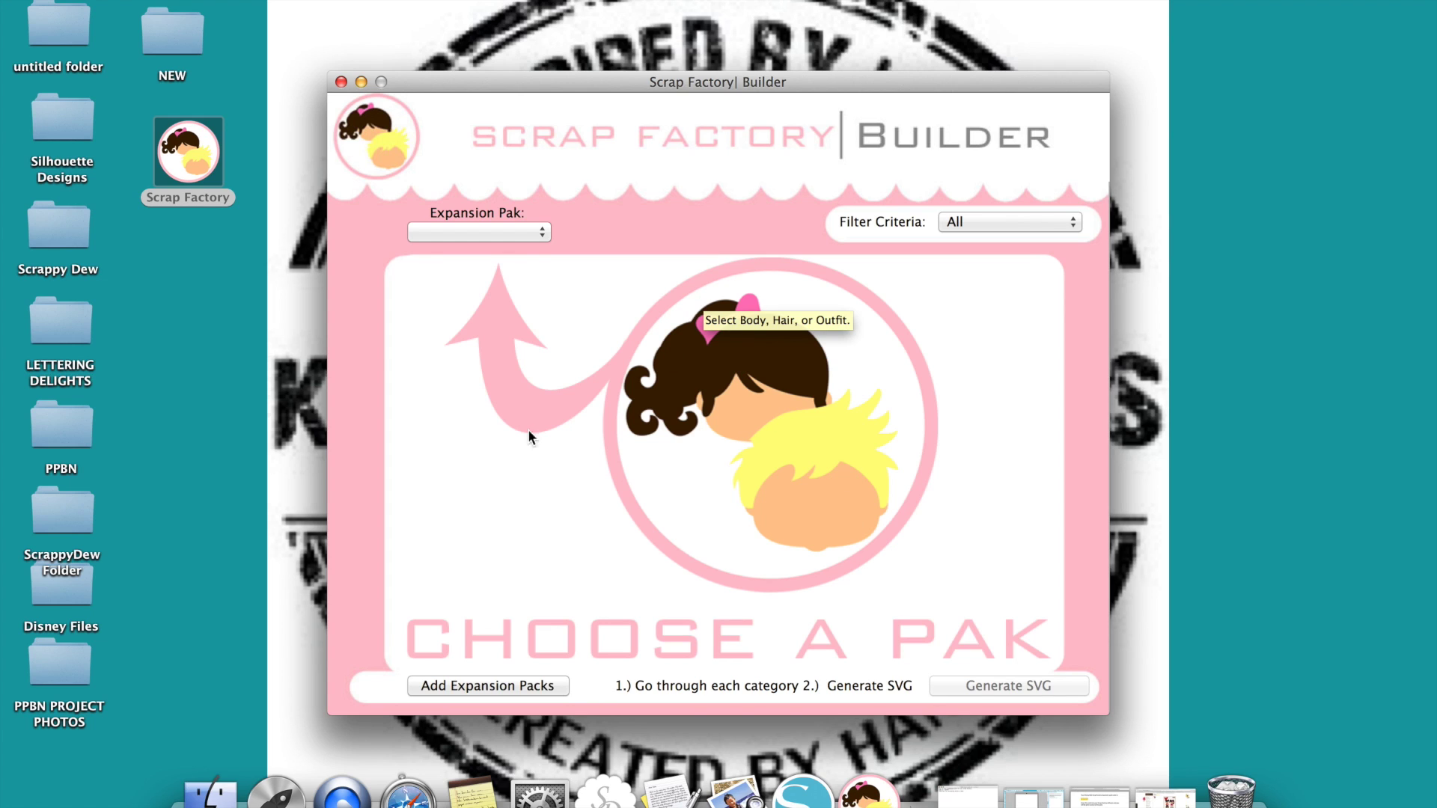
pyautogui.click(548, 234)
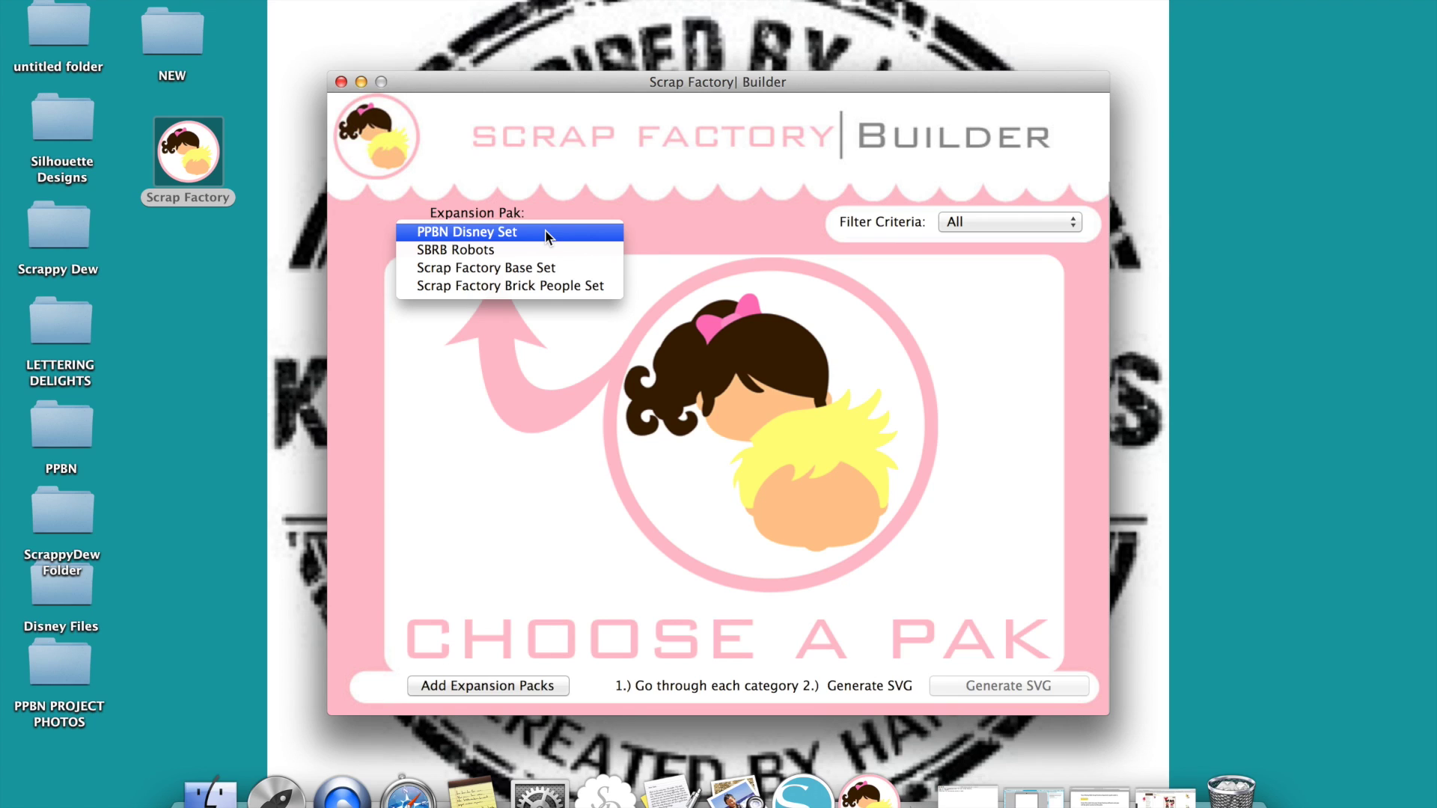
pyautogui.click(858, 287)
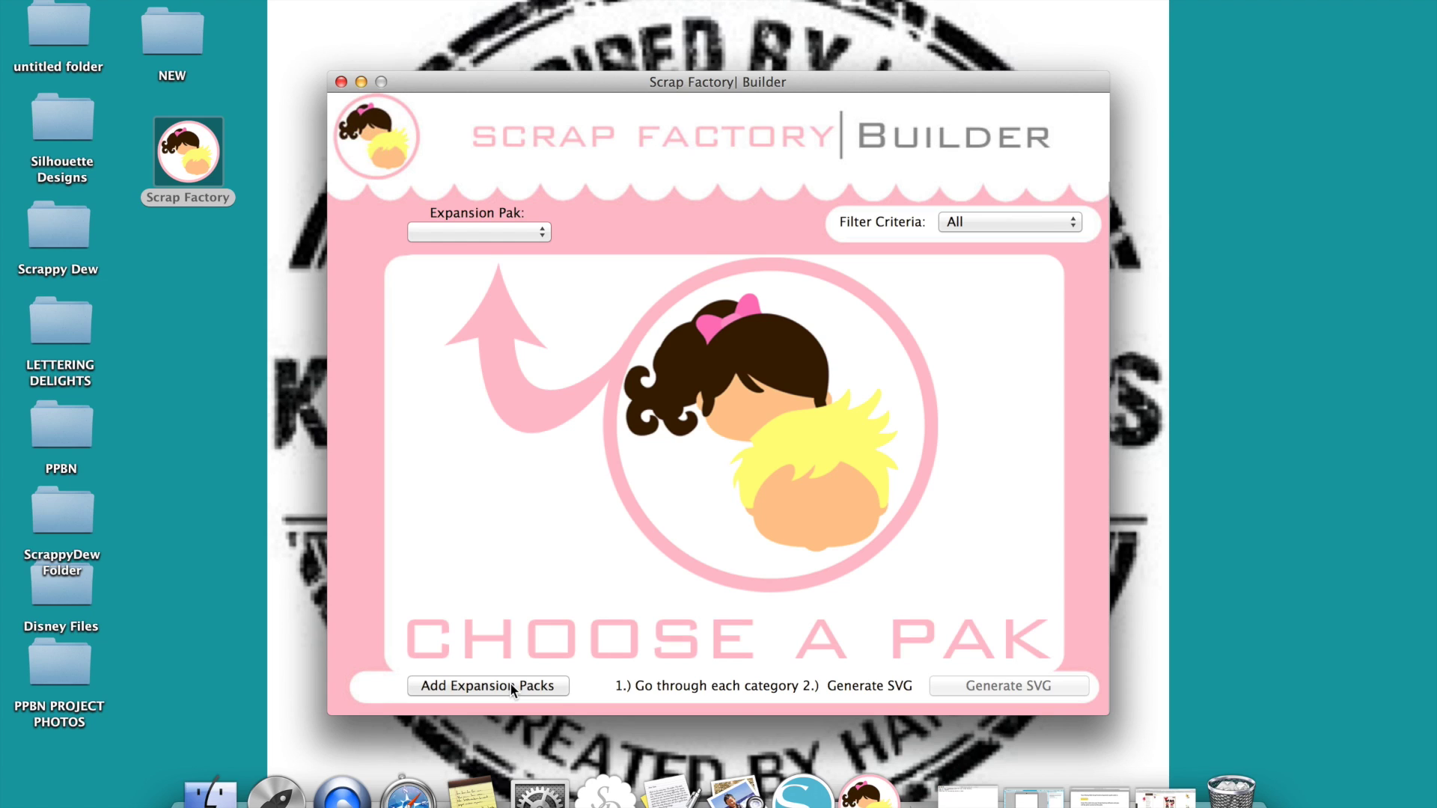
# - Try to add an expansion pak by submitting an expansion pak key, and clear the key field
pyautogui.click(483, 686)
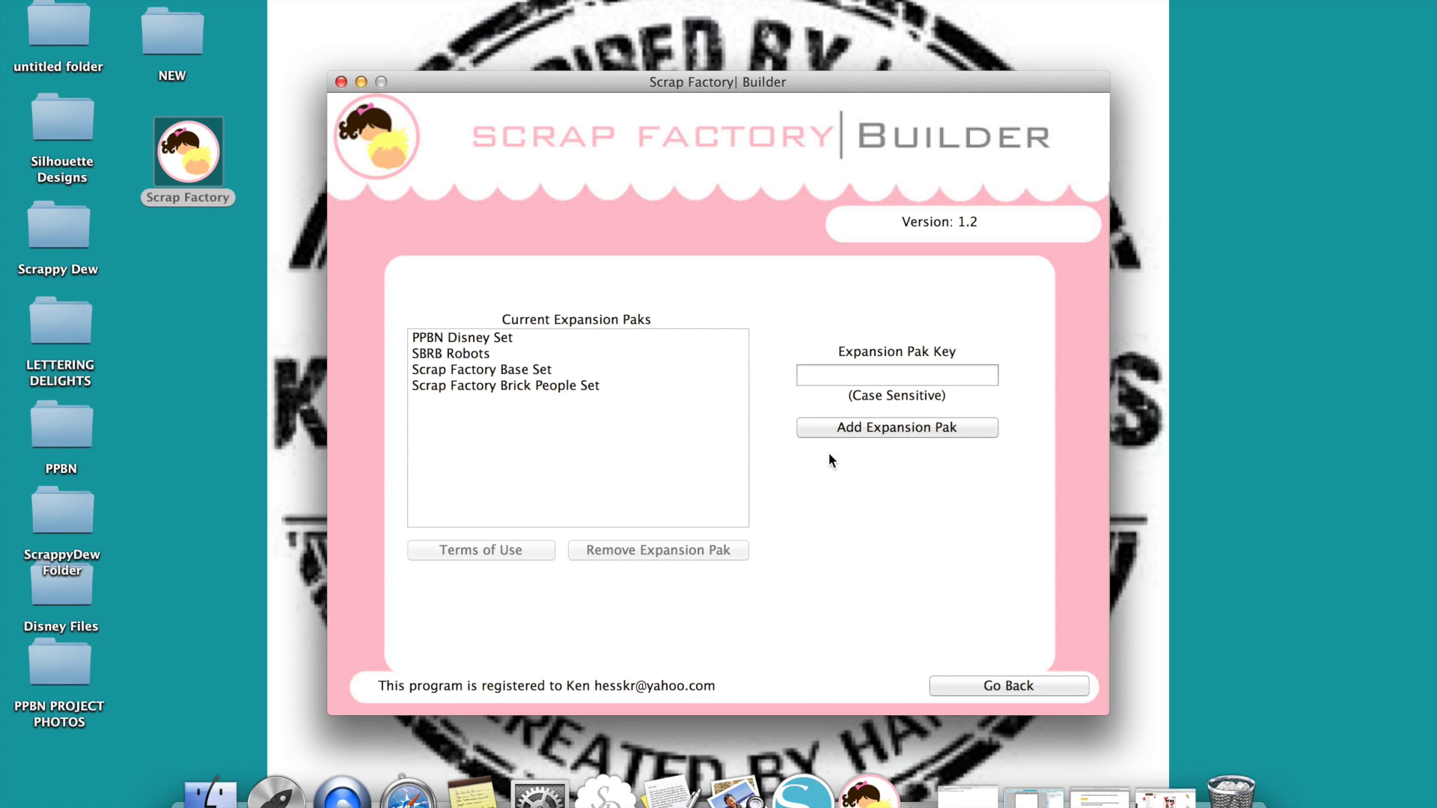
pyautogui.click(895, 376)
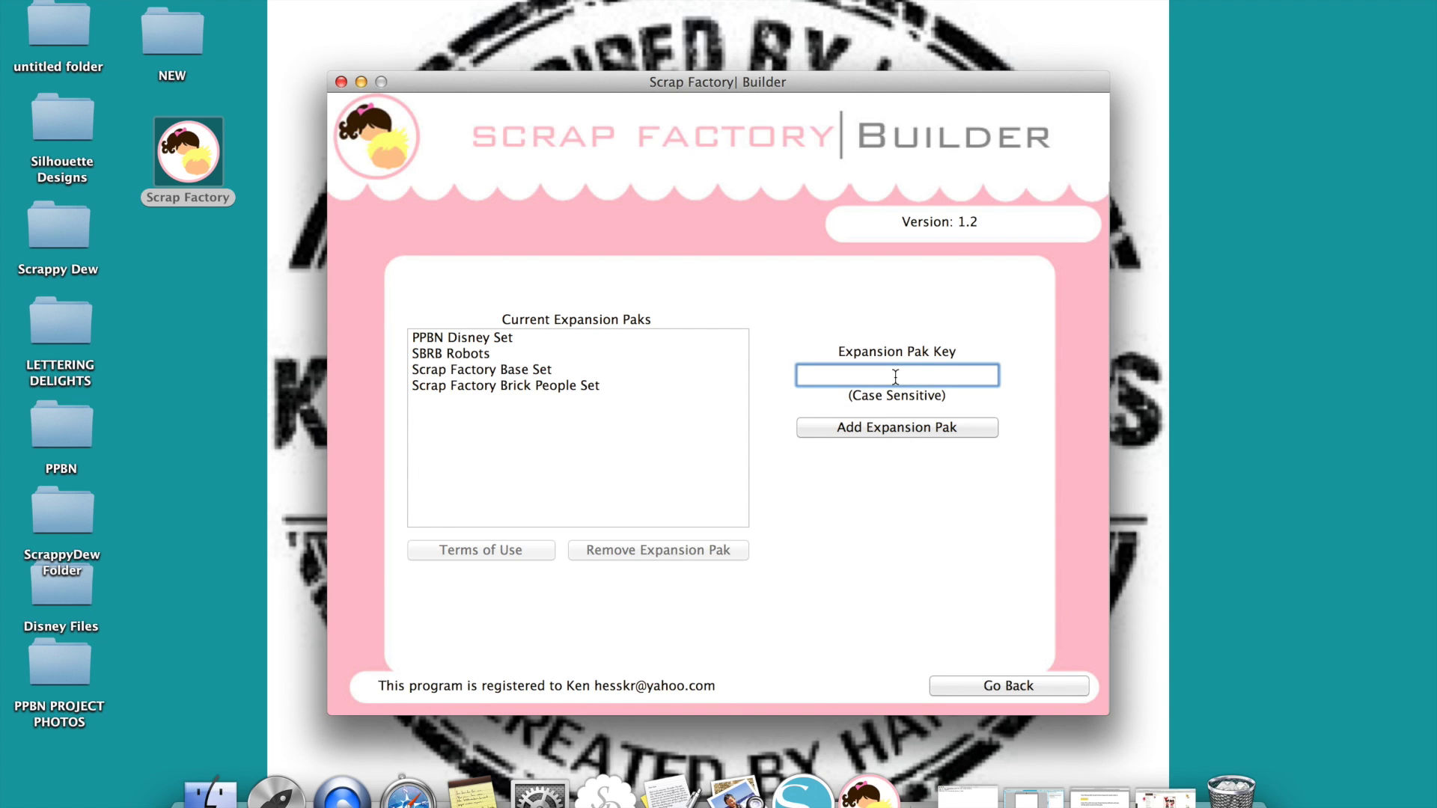
pyautogui.write('123456789')
pyautogui.click(964, 429)
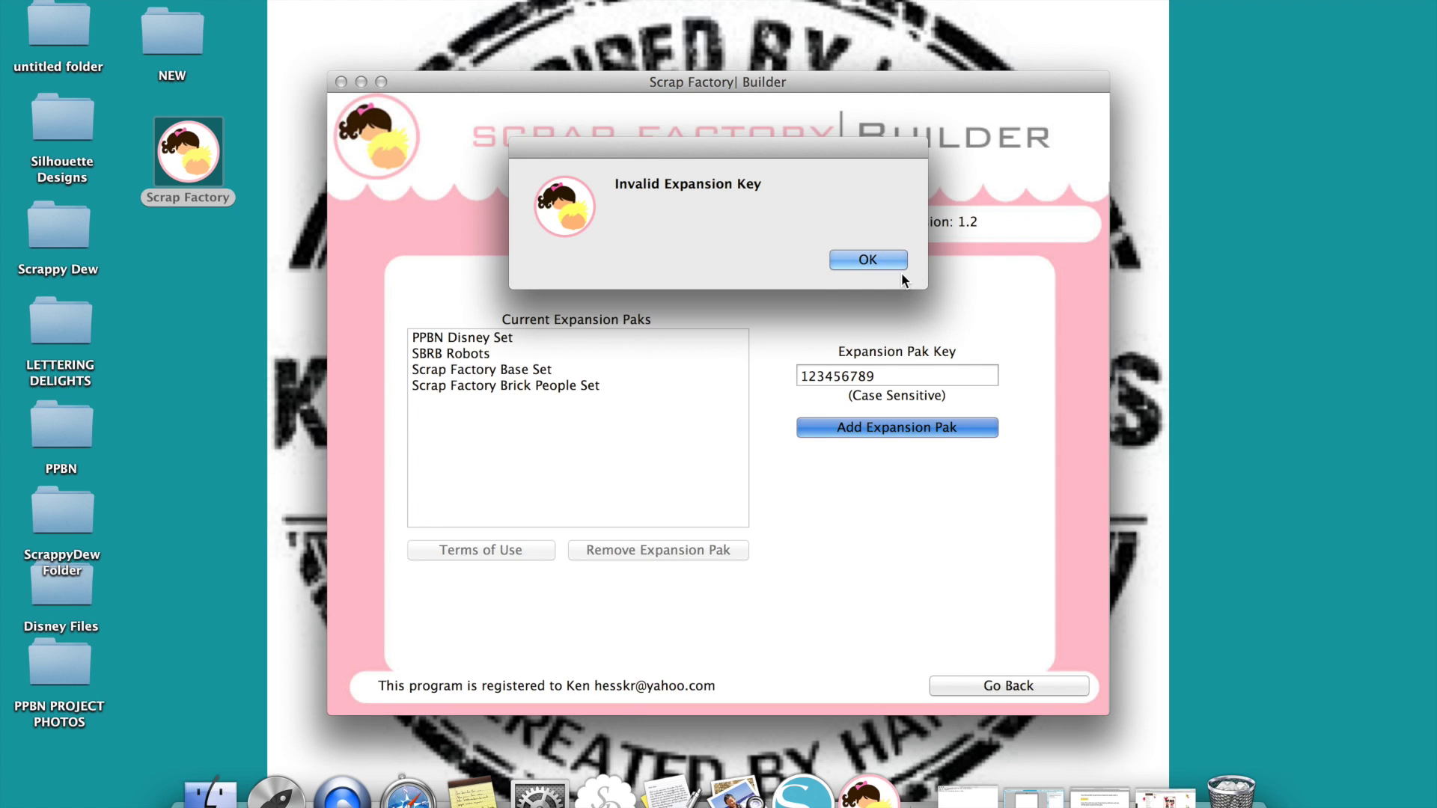
pyautogui.click(880, 258)
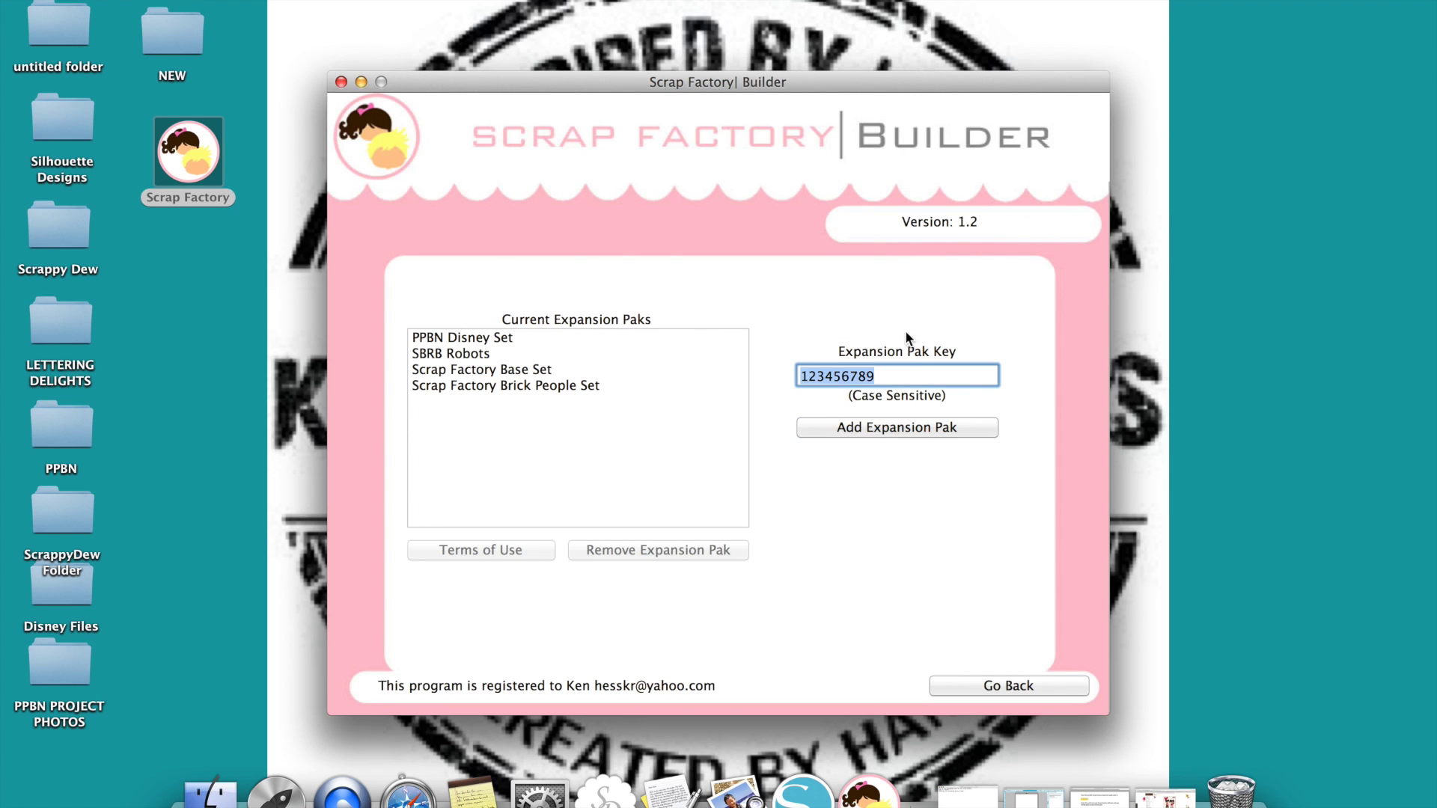
pyautogui.press('BackSpace')
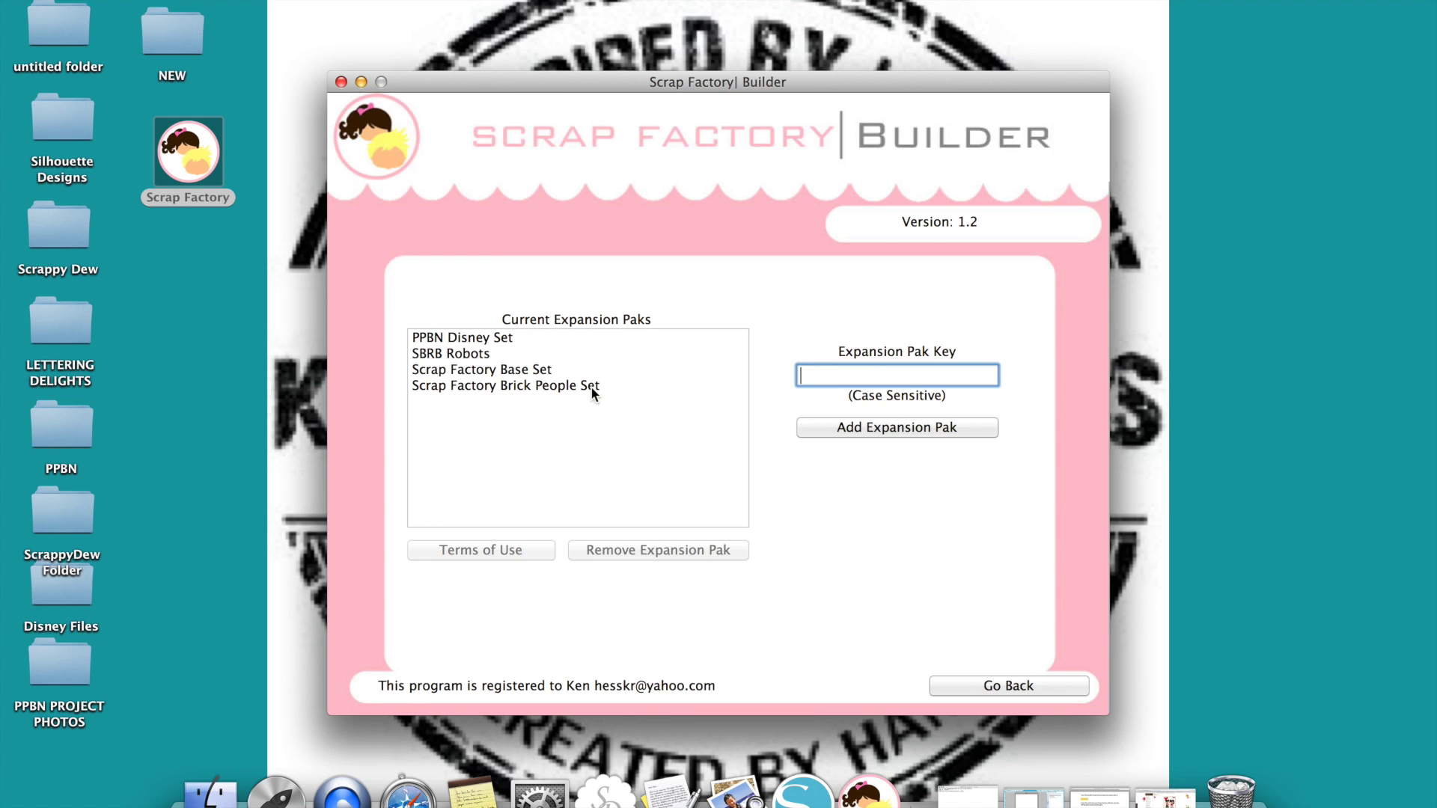
# - Highlight each installed expansion pak in turn, from PPBN Disney Set to Scrap Factory Brick People Set, and return to the builder's main screen
pyautogui.click(456, 336)
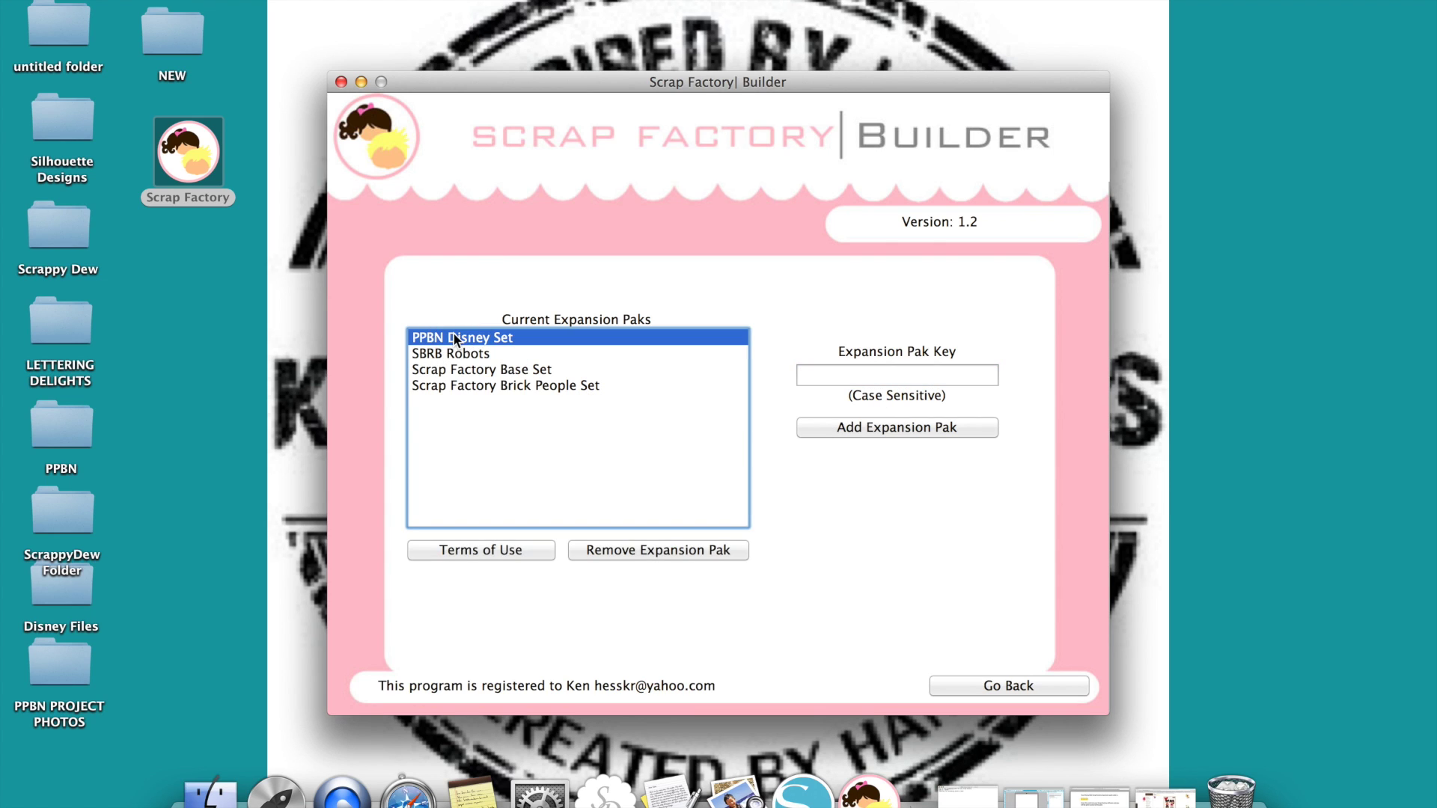
pyautogui.click(470, 353)
pyautogui.click(485, 367)
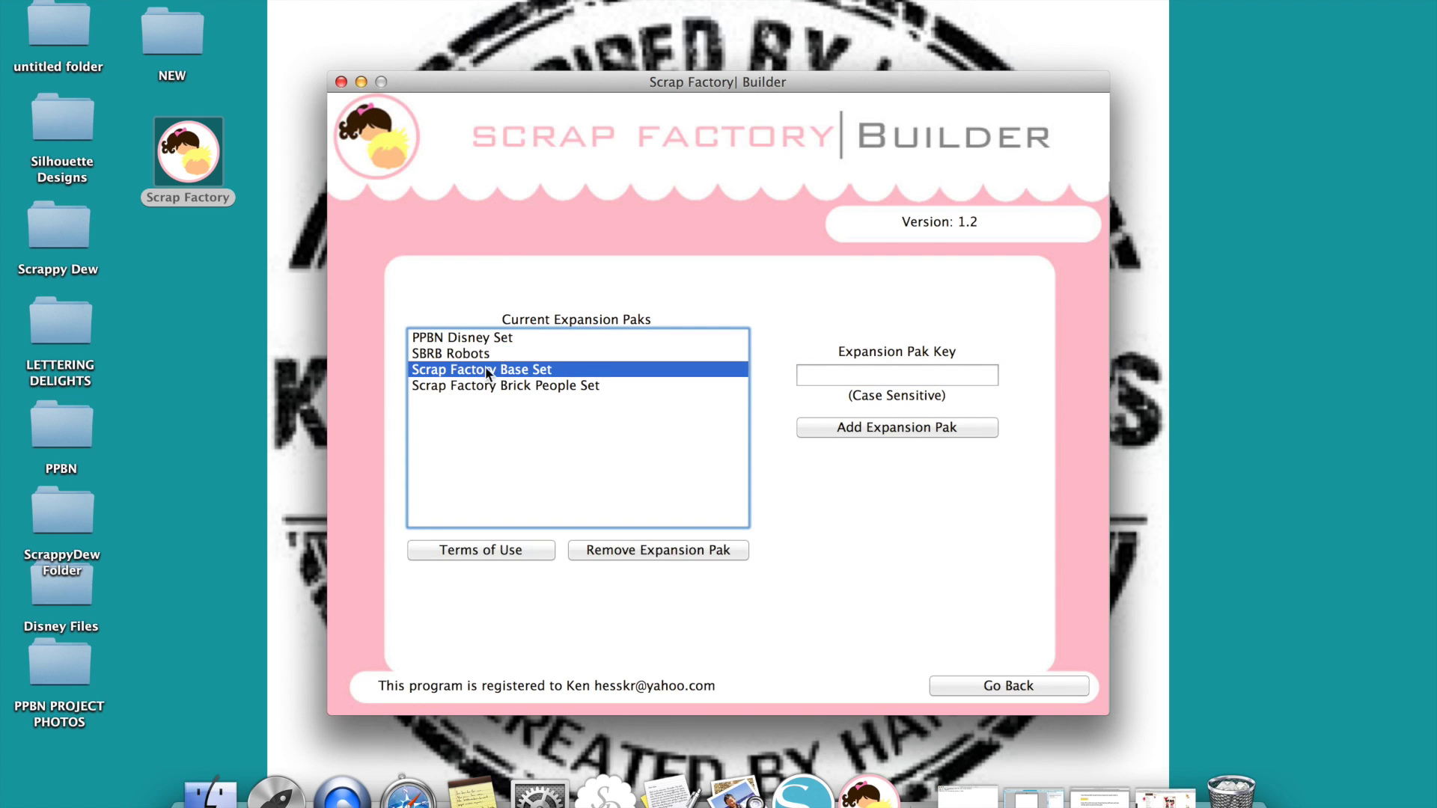
pyautogui.click(499, 386)
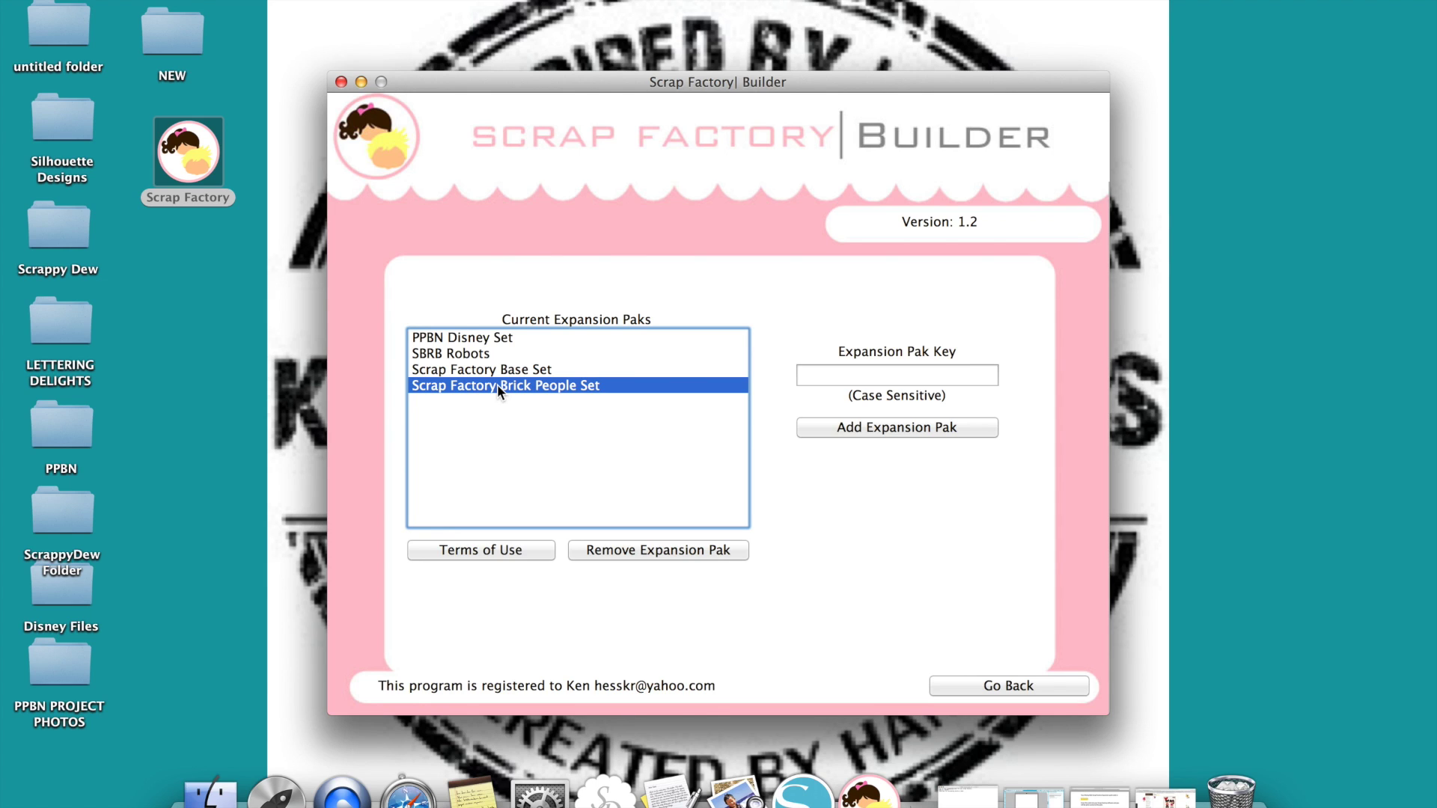
pyautogui.click(959, 684)
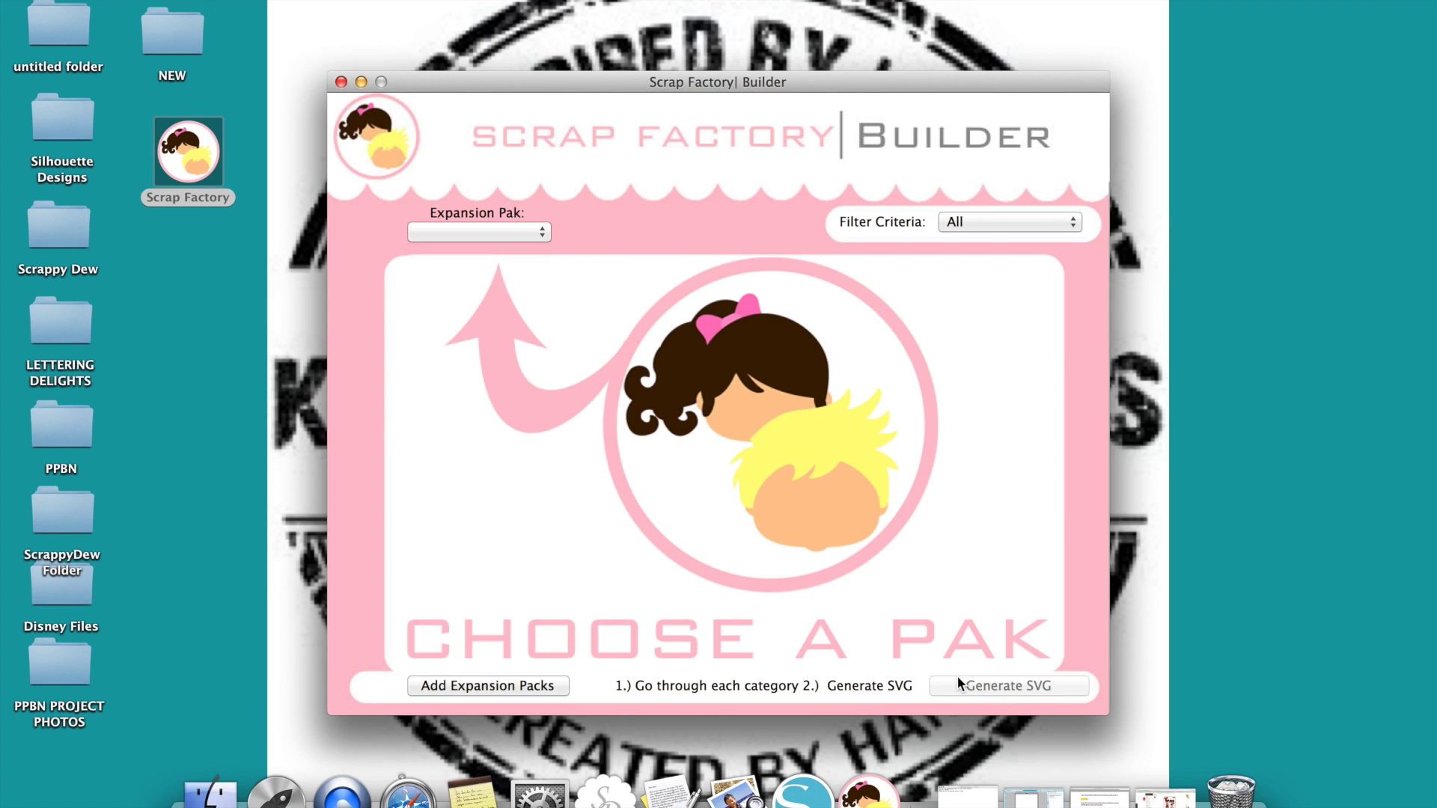
# - Load the Scrap Factory Base Set and choose the Body 2 Open Toes body style
pyautogui.click(538, 232)
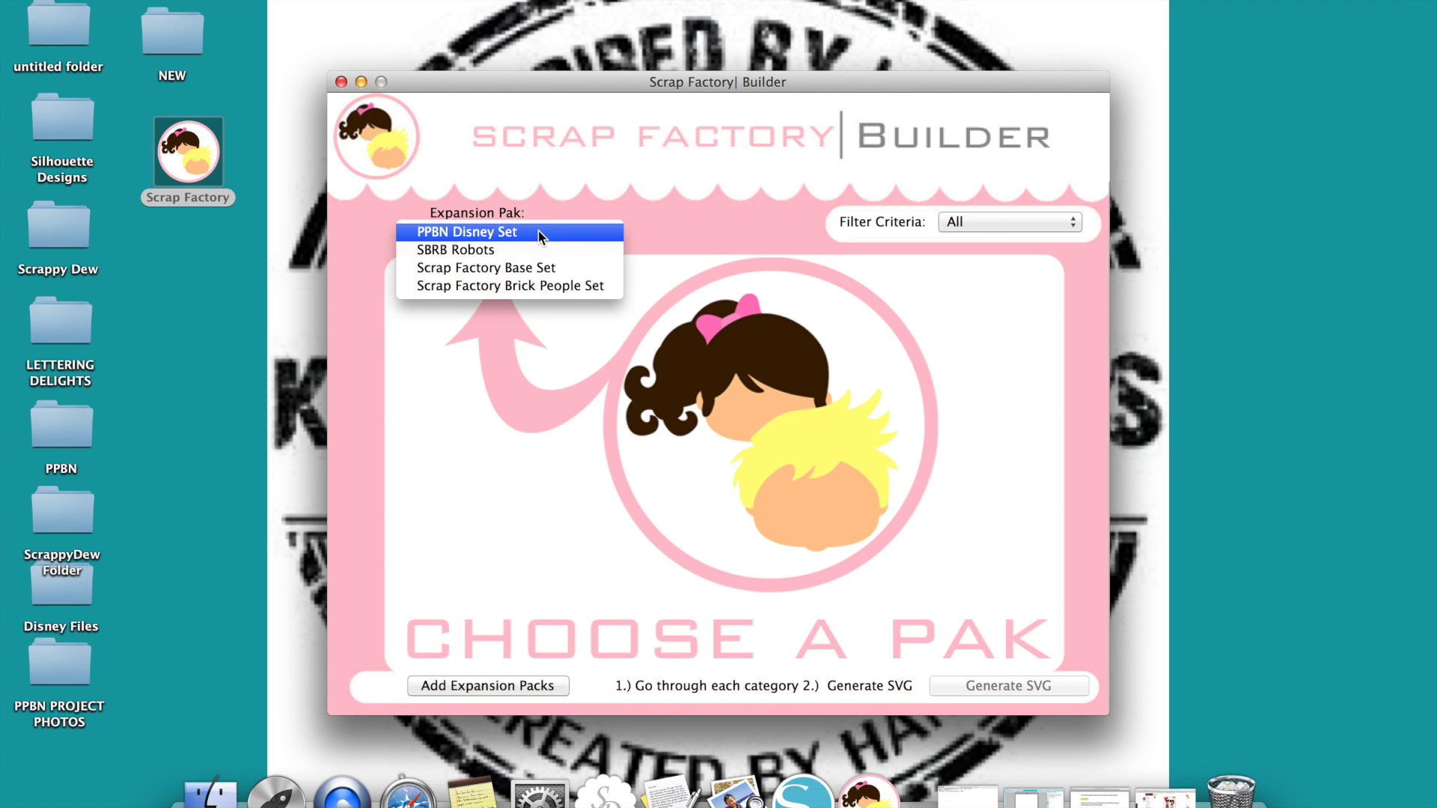
pyautogui.click(546, 267)
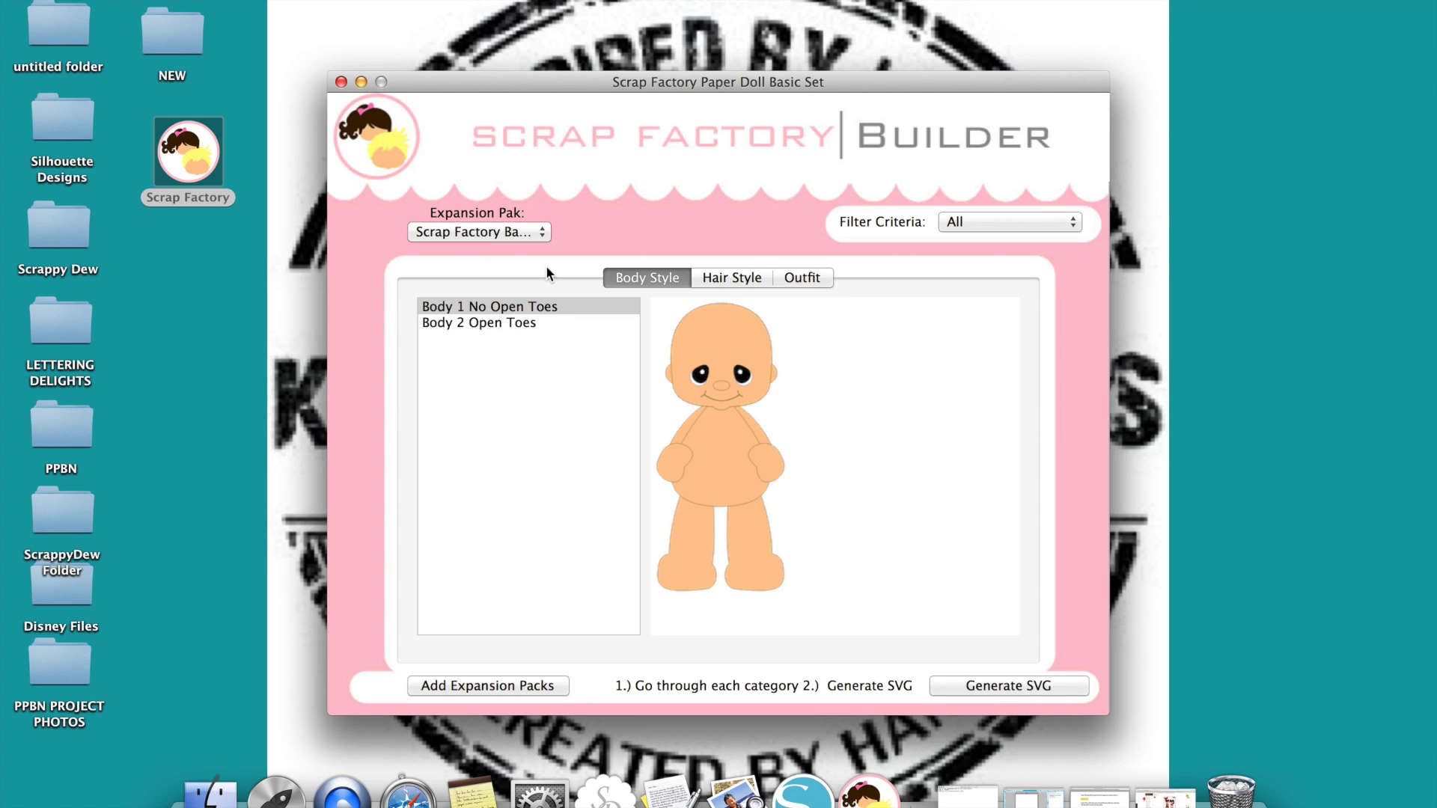
pyautogui.click(506, 324)
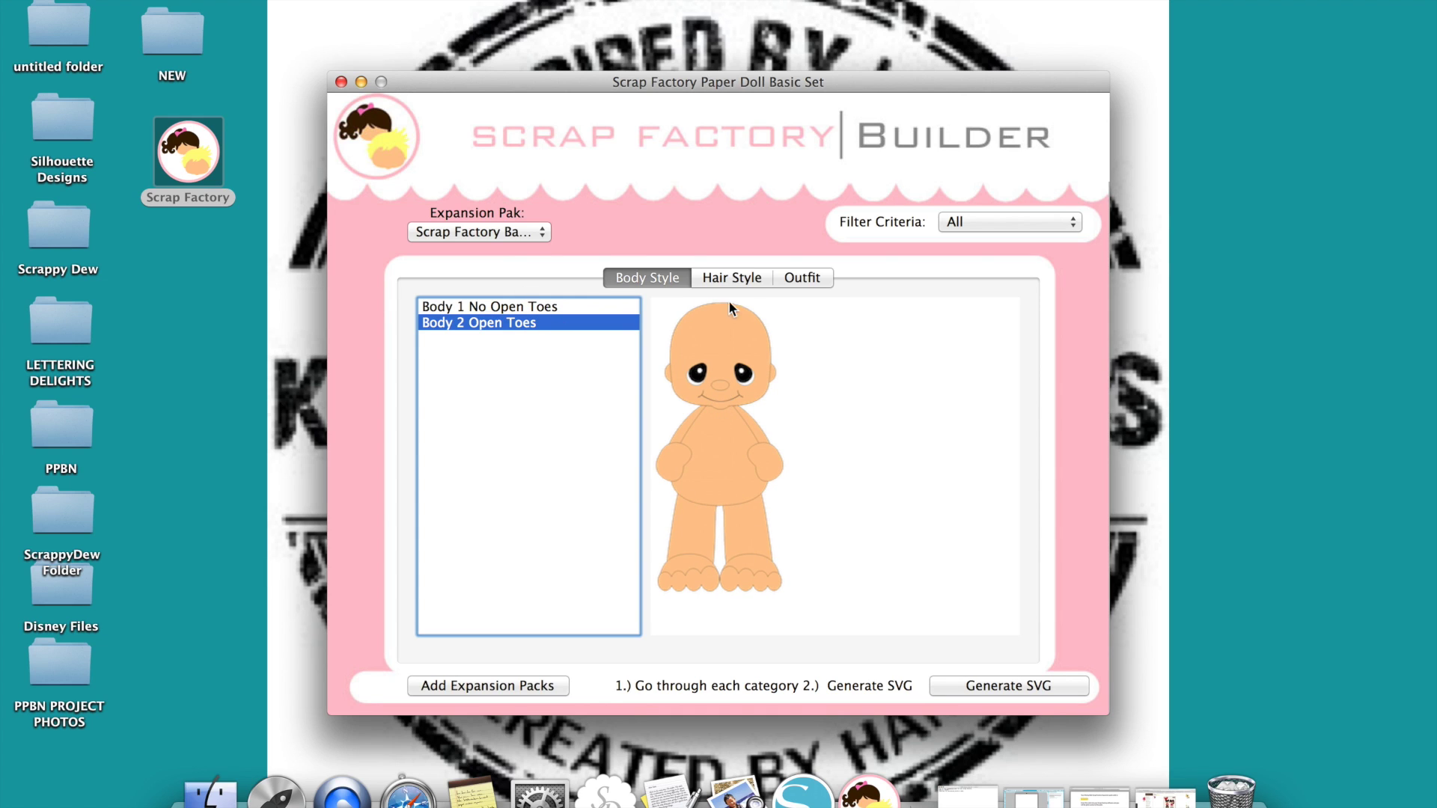
# - Preview the Base Set's Annie, Billie and Bailey hair styles
pyautogui.click(743, 280)
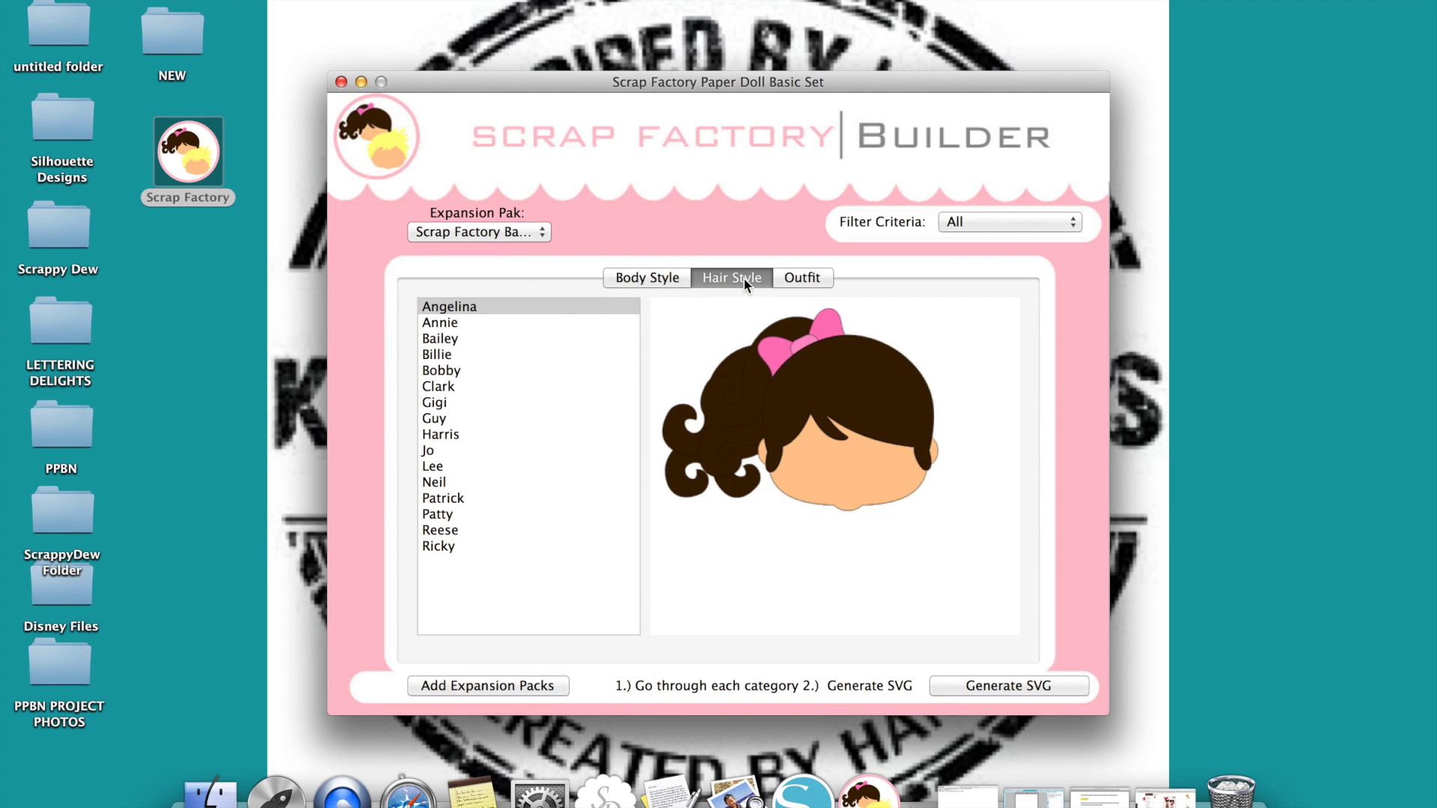
pyautogui.click(457, 323)
pyautogui.click(456, 353)
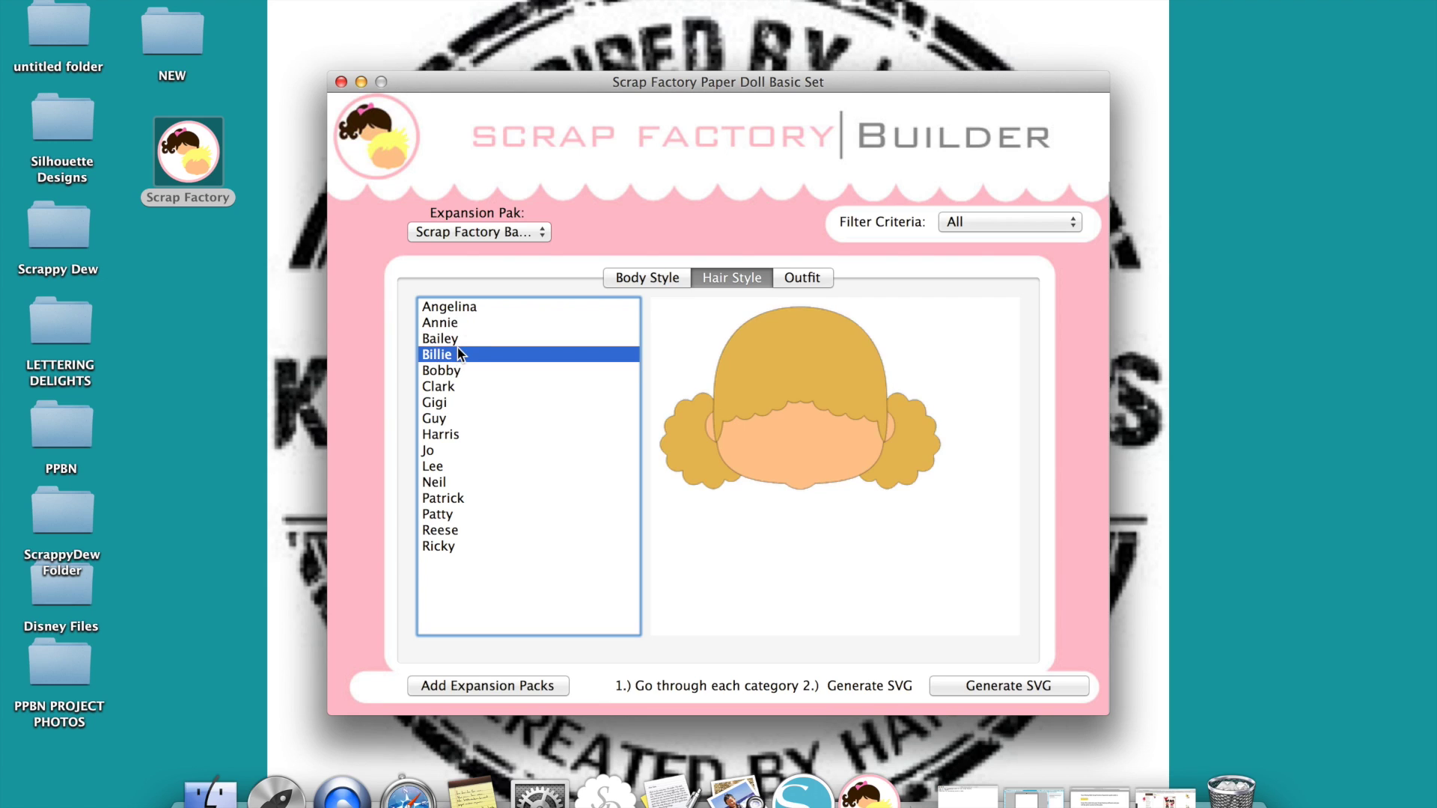
pyautogui.click(457, 339)
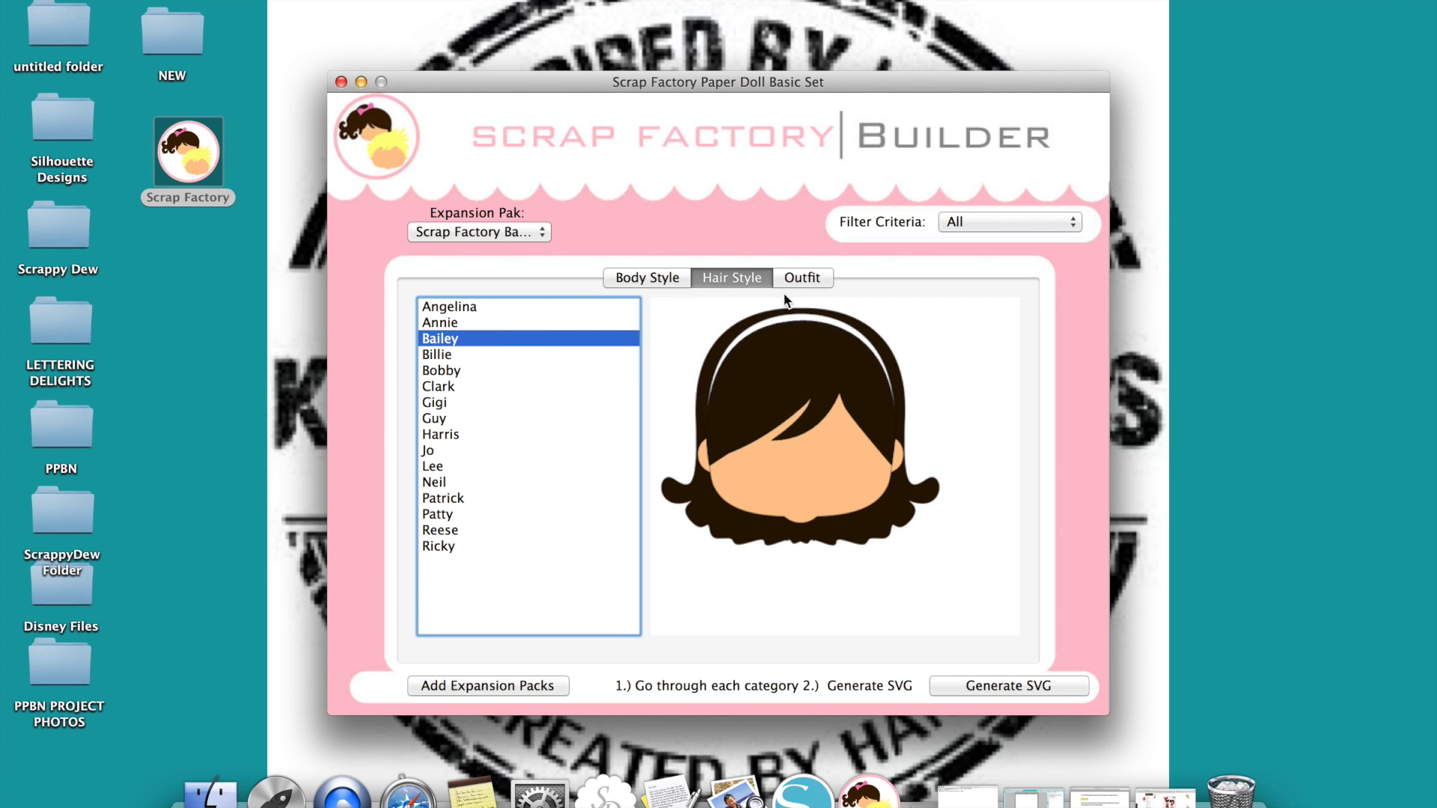
# - Show the Base Set's outfits, selecting Girl Set 3 and then Boy Set 3
pyautogui.click(803, 279)
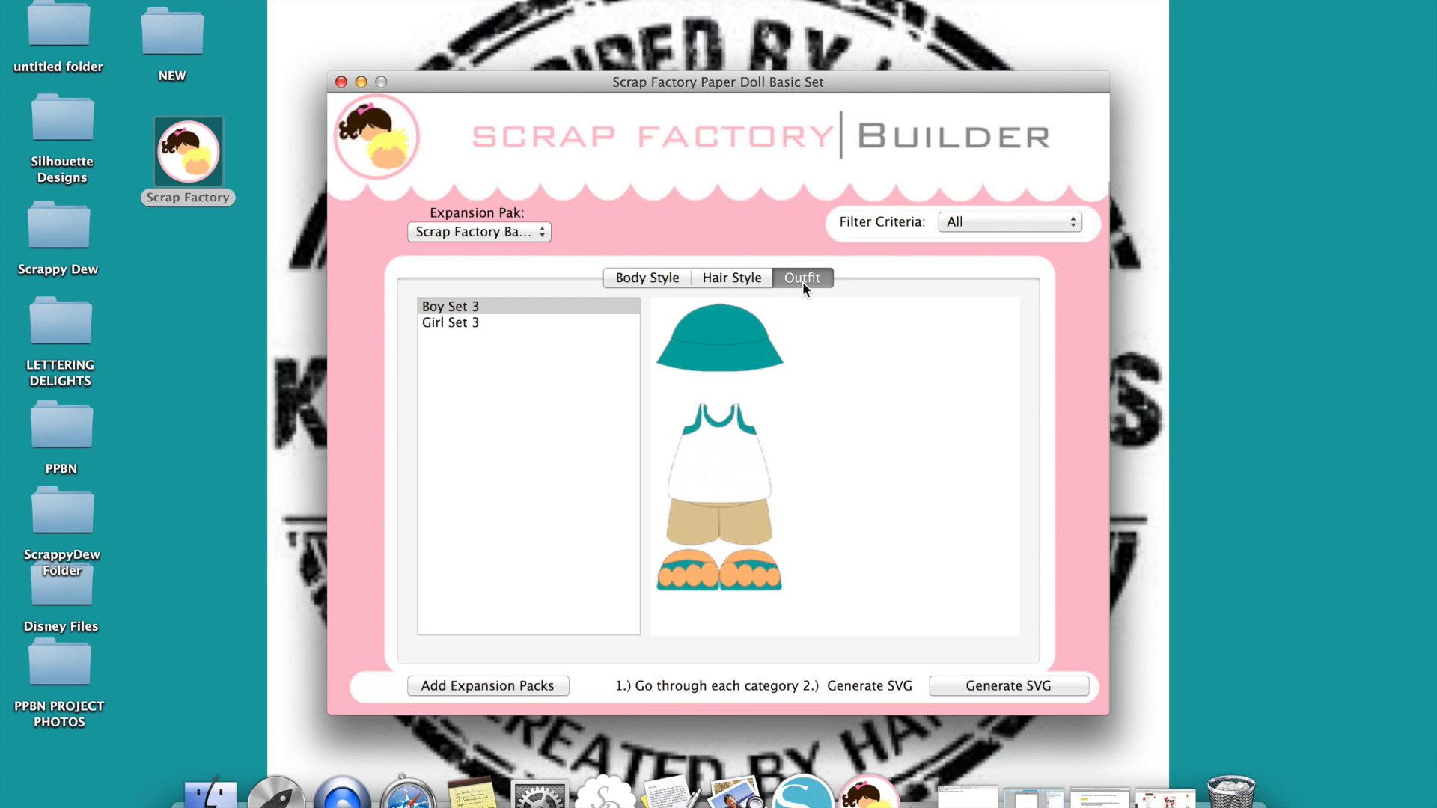
pyautogui.click(456, 322)
pyautogui.click(573, 306)
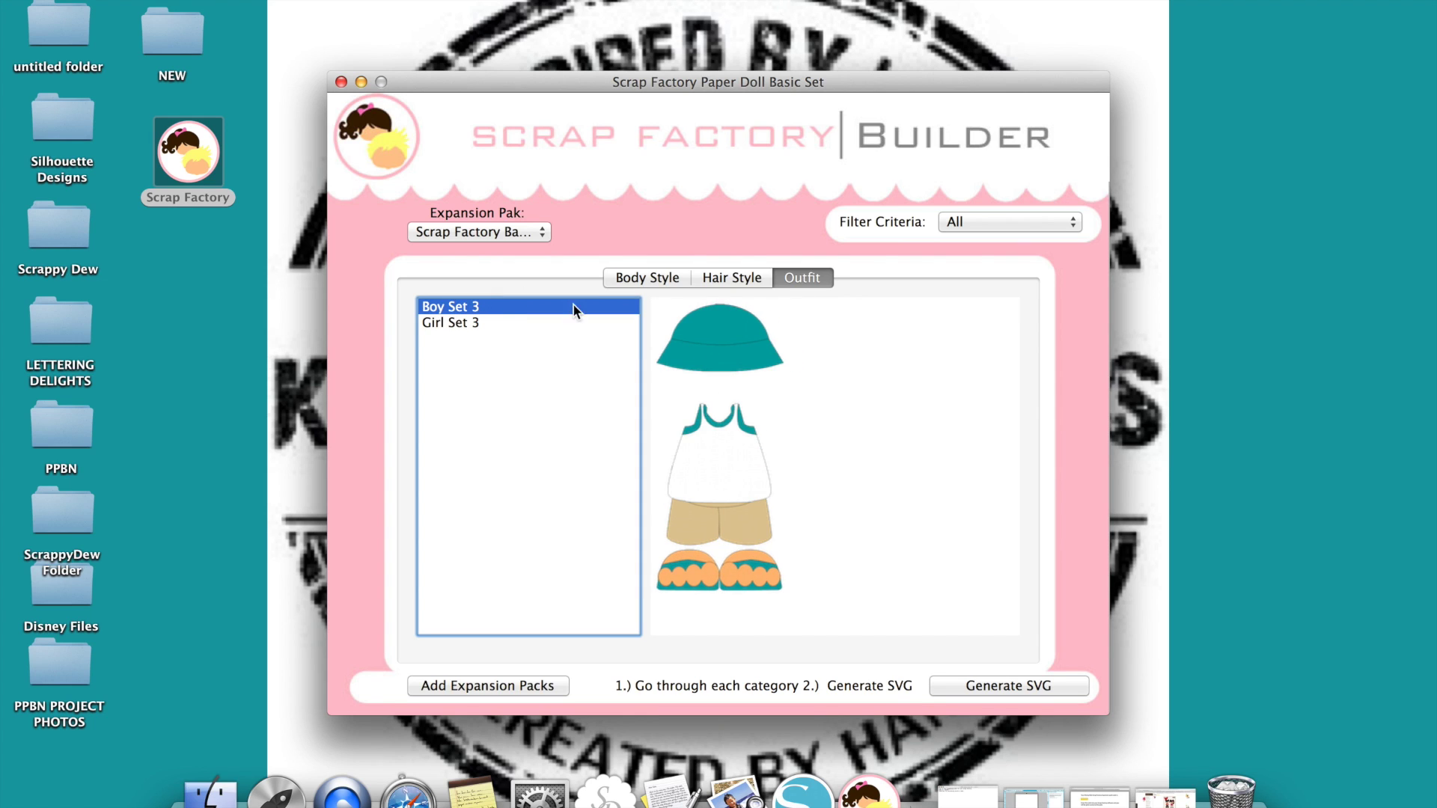
# - Return to the Base Set's hair styles and preview Jo, Patrick and Reese
pyautogui.click(732, 279)
pyautogui.click(470, 451)
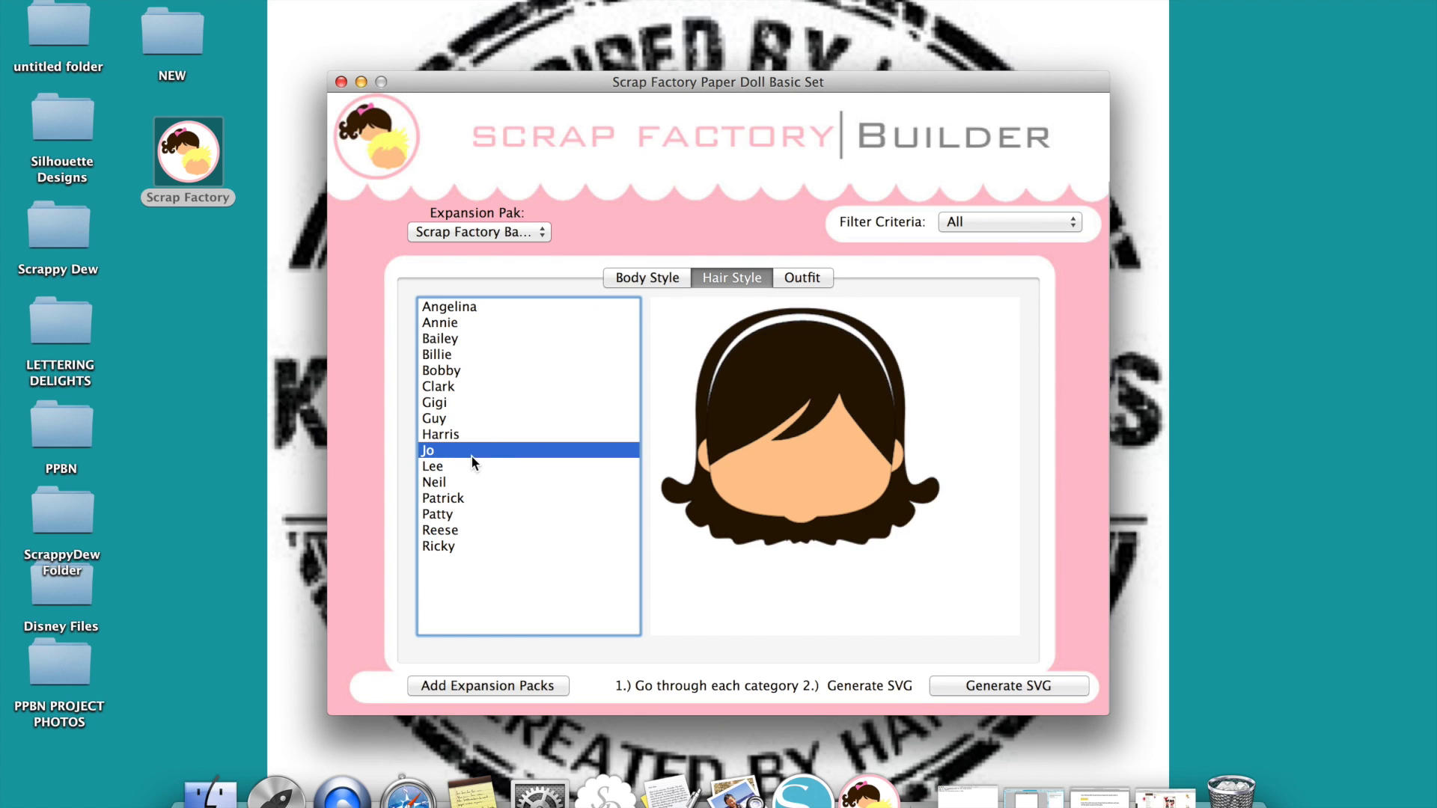
pyautogui.click(469, 498)
pyautogui.click(466, 530)
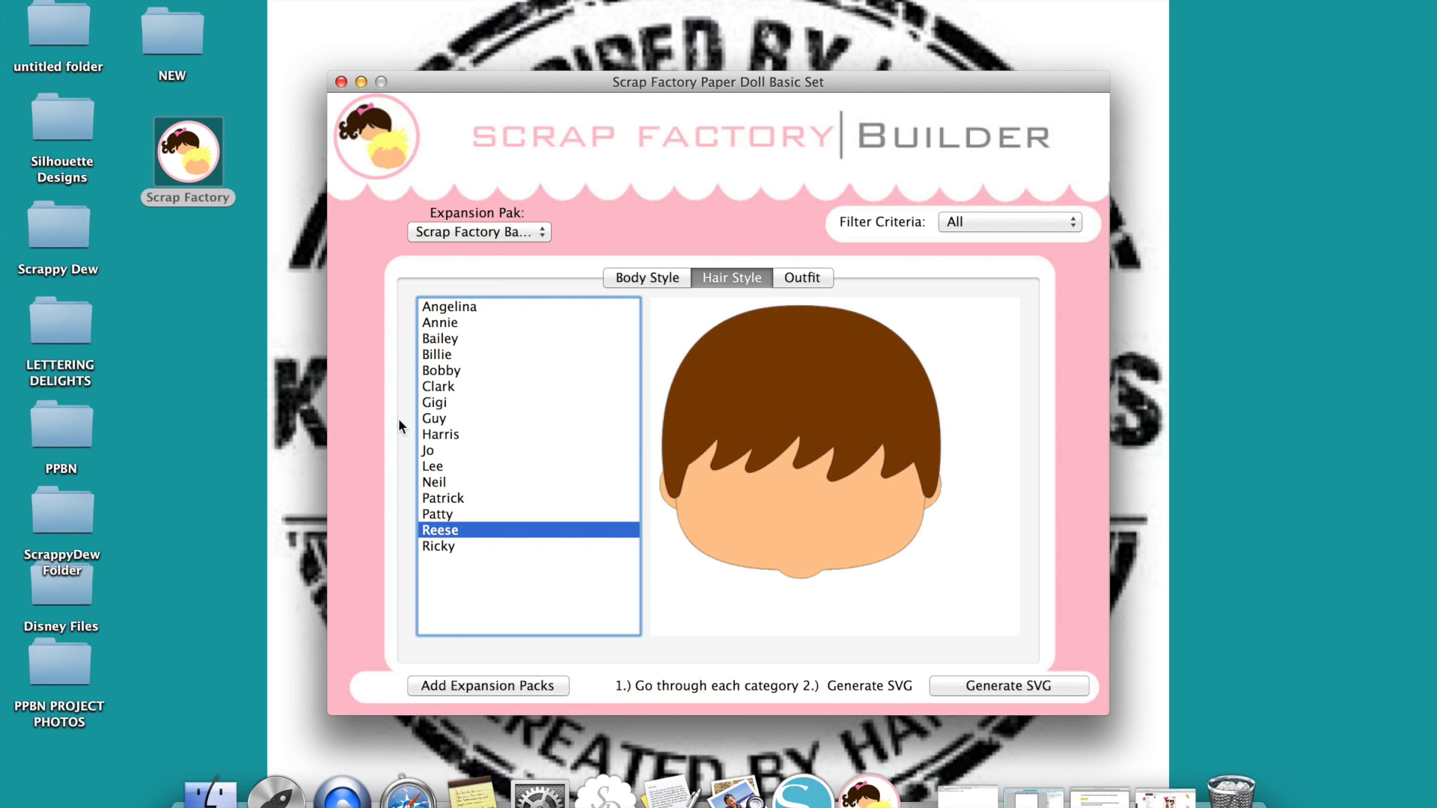
# - Load the Scrap Factory Brick People Set and preview the Buisness Hair, Construction Hat, Nice Guy Hair and Police Hat head options
pyautogui.click(536, 233)
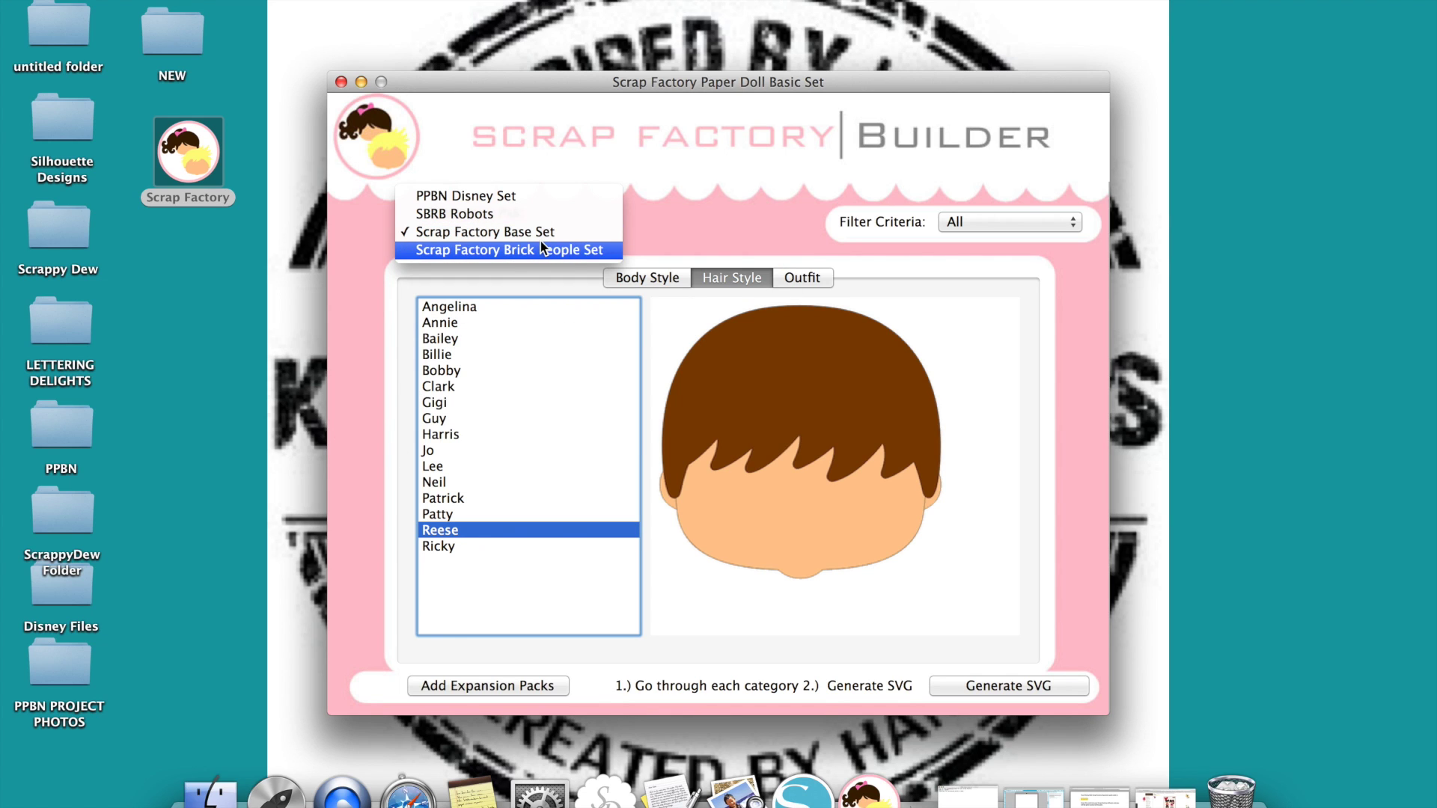
pyautogui.click(541, 247)
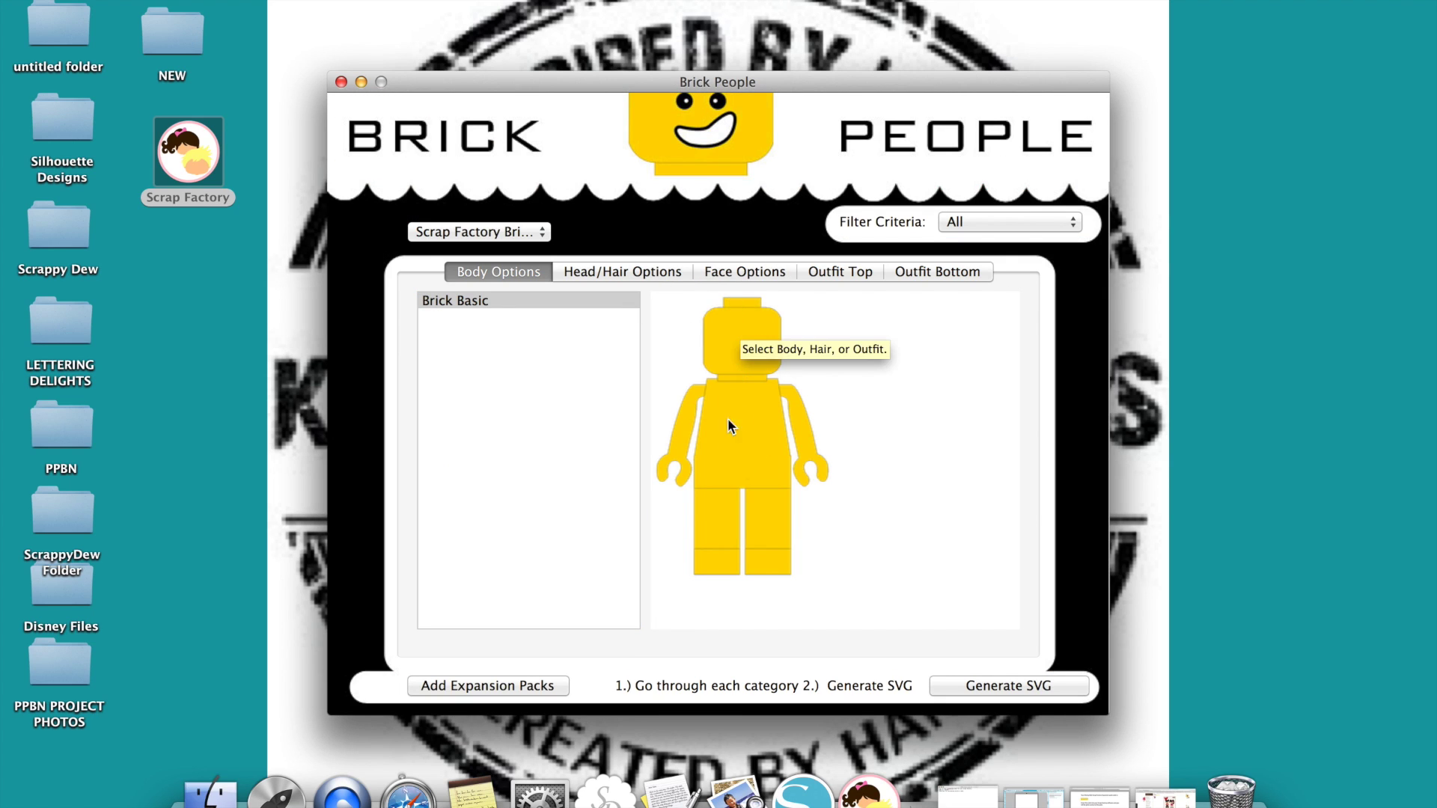
pyautogui.click(653, 273)
pyautogui.click(528, 317)
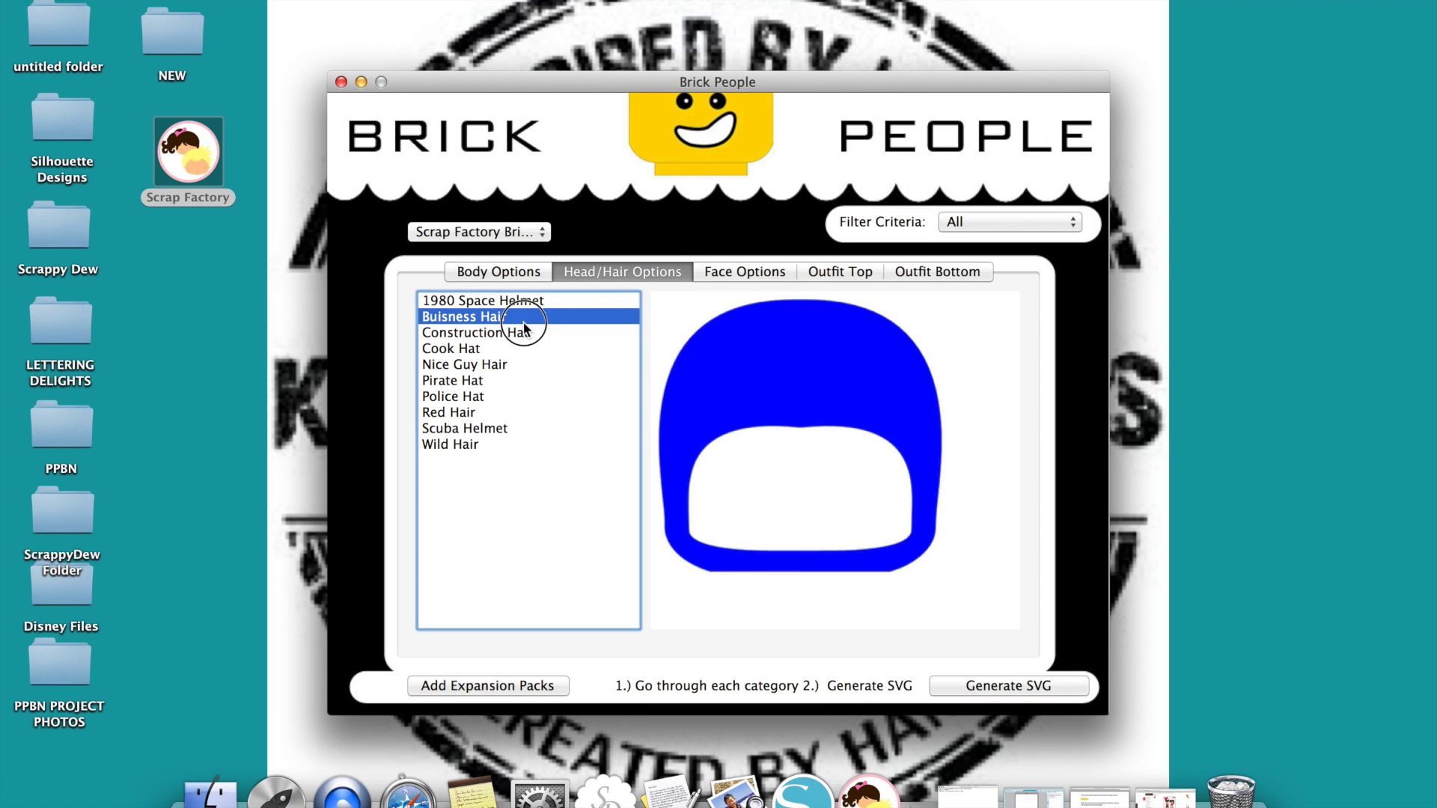
pyautogui.click(523, 333)
pyautogui.click(521, 365)
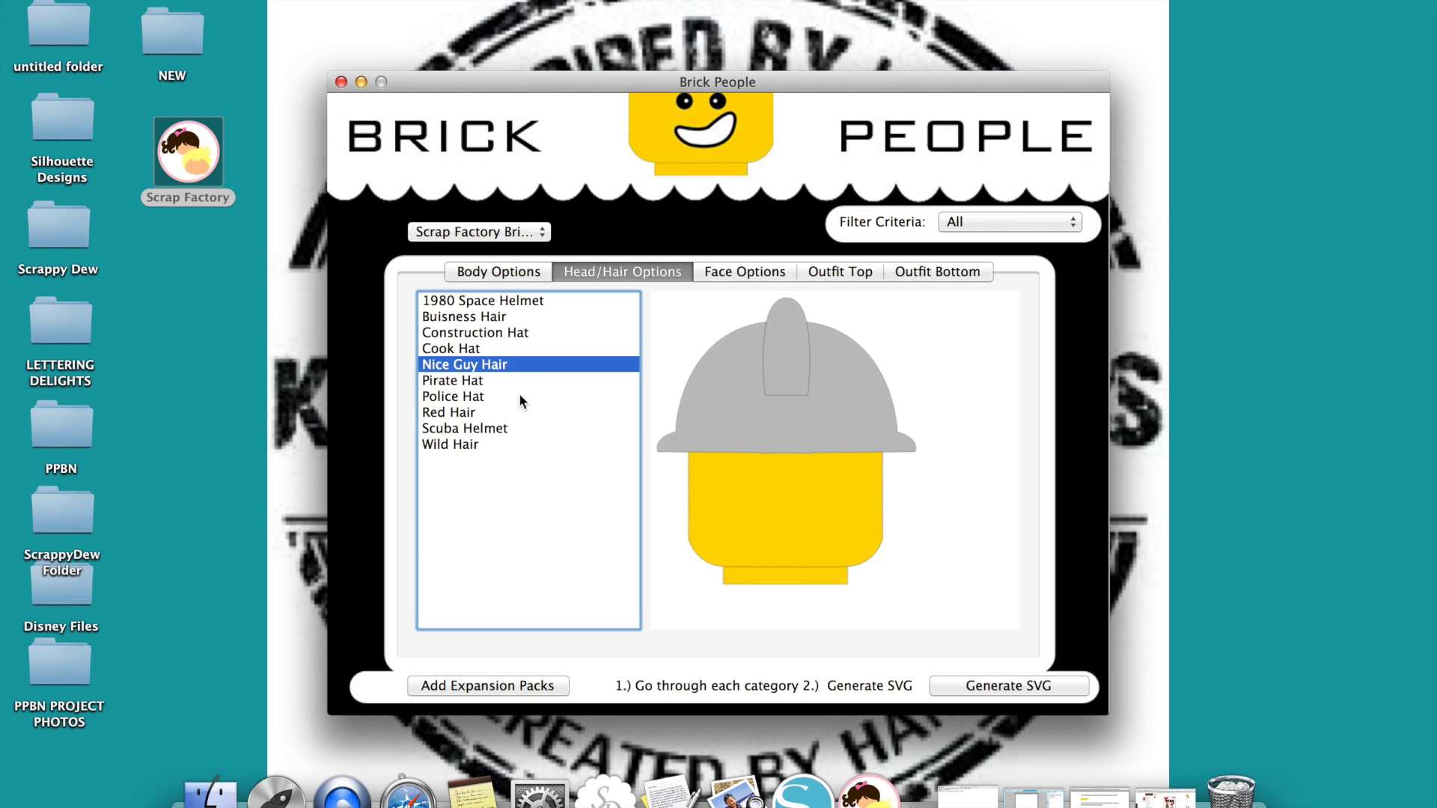
pyautogui.click(519, 395)
# - Preview the Brick People face options Business, Rugged, Scream, Smirk and Sunglasses
pyautogui.click(757, 271)
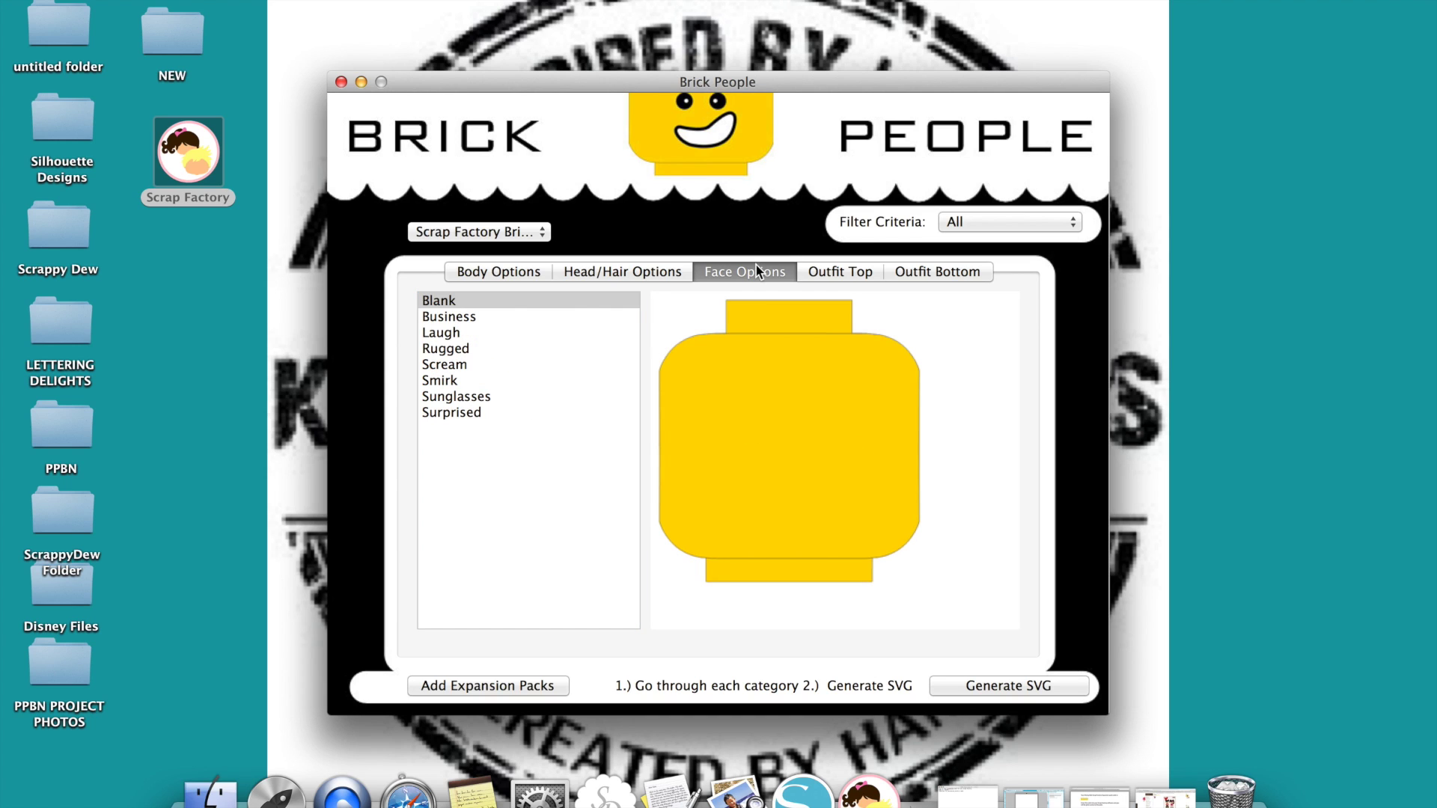
pyautogui.click(461, 317)
pyautogui.click(463, 348)
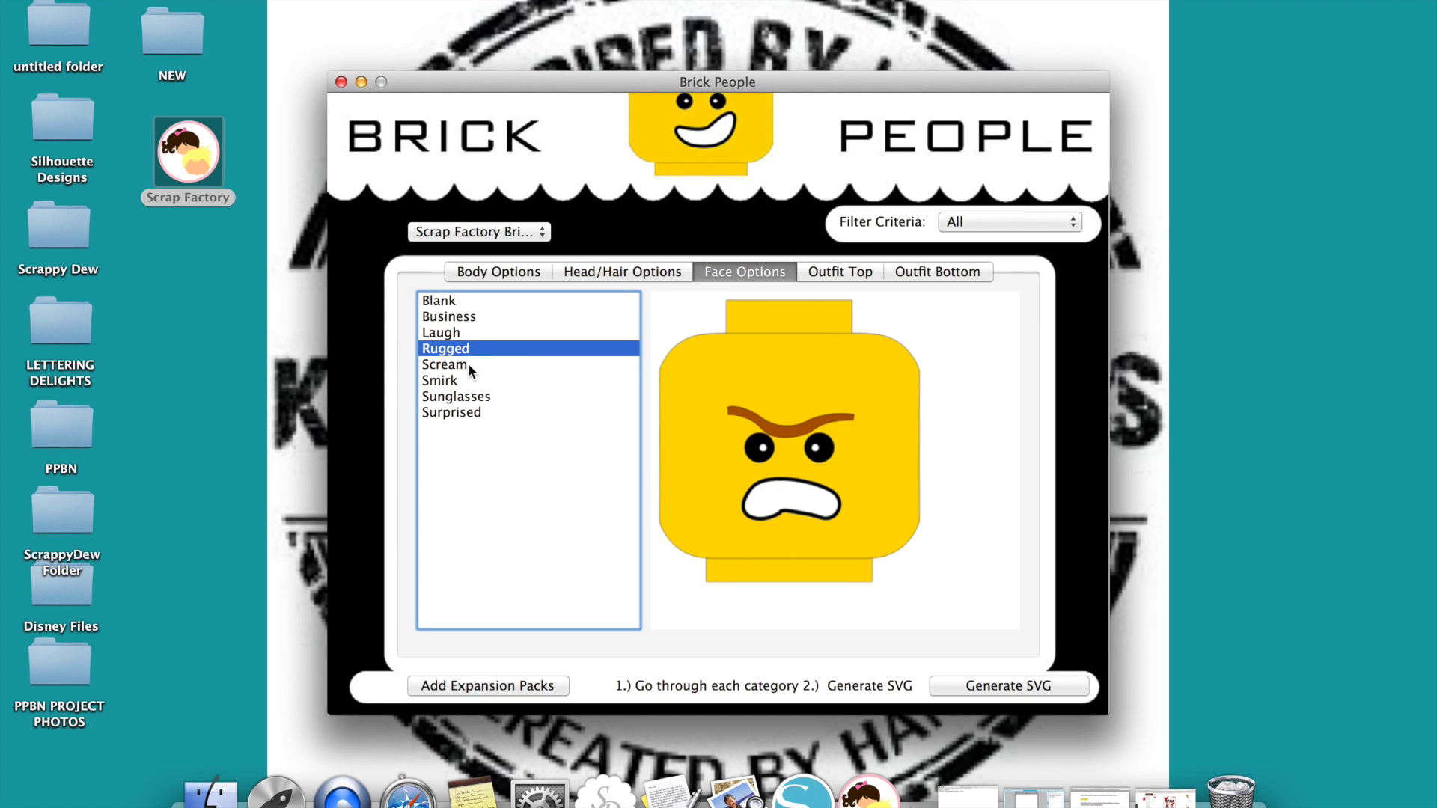
pyautogui.click(468, 366)
pyautogui.click(468, 382)
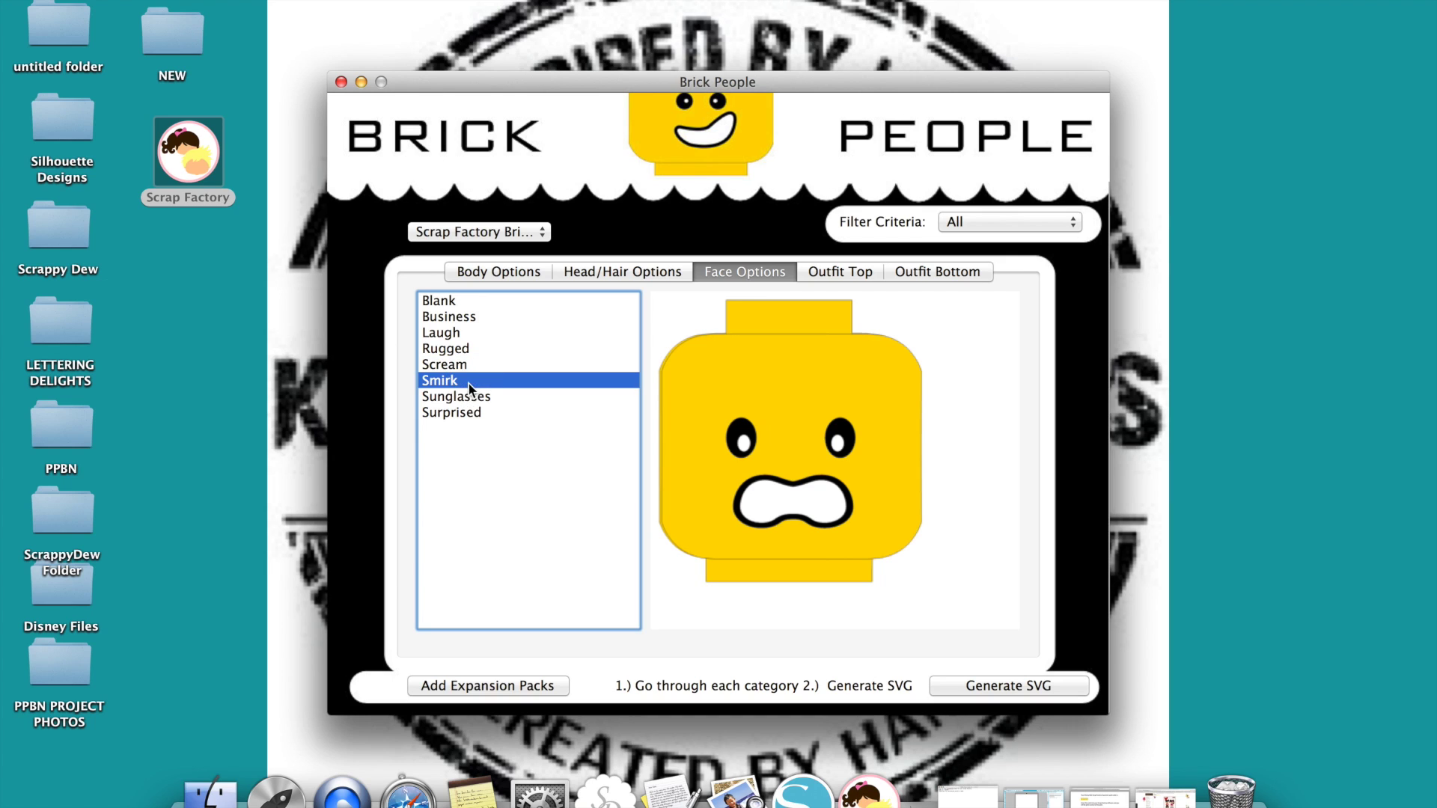
pyautogui.click(472, 397)
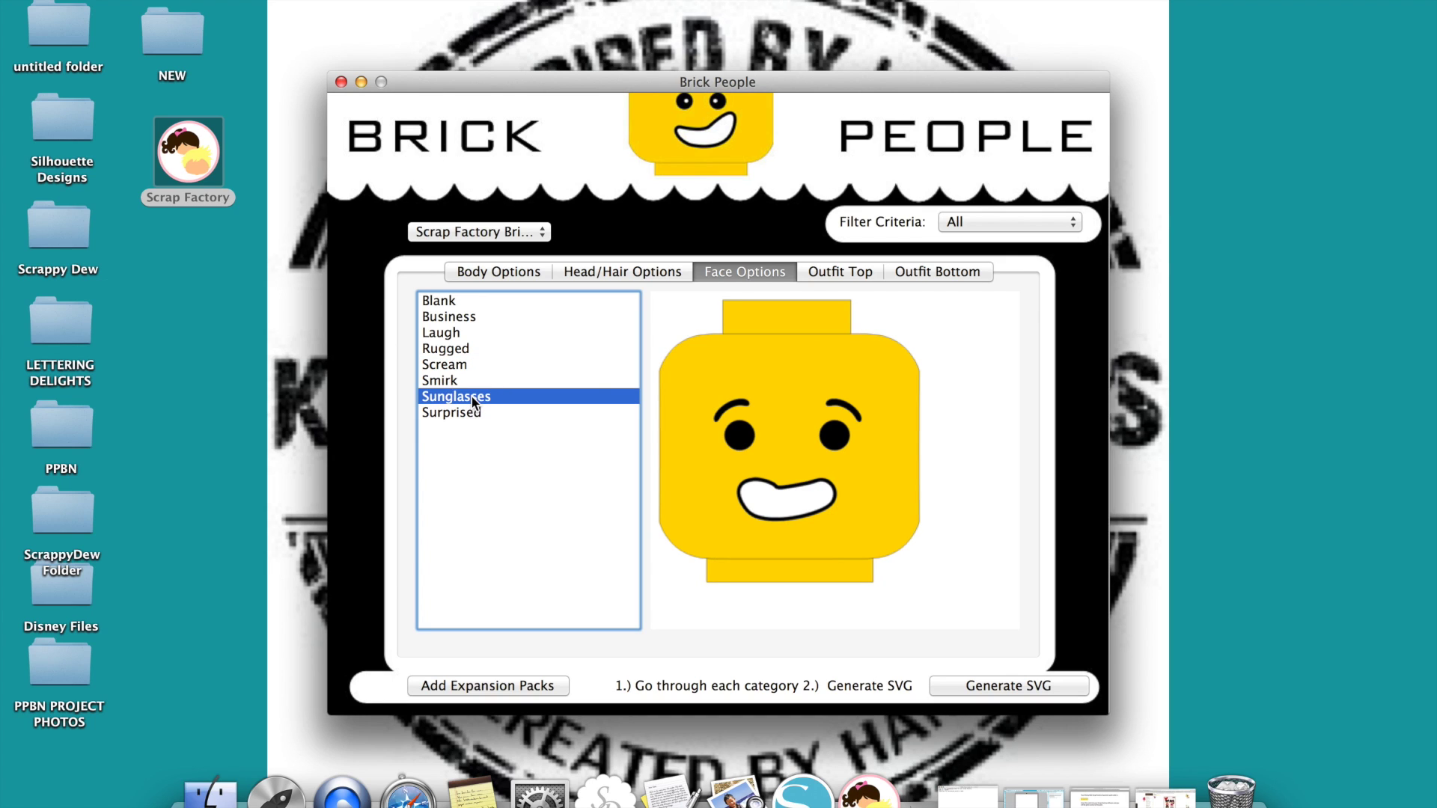
# - Preview the Business Suit and Cook outfit tops for the brick figure, and view the outfit bottoms
pyautogui.click(844, 271)
pyautogui.click(475, 336)
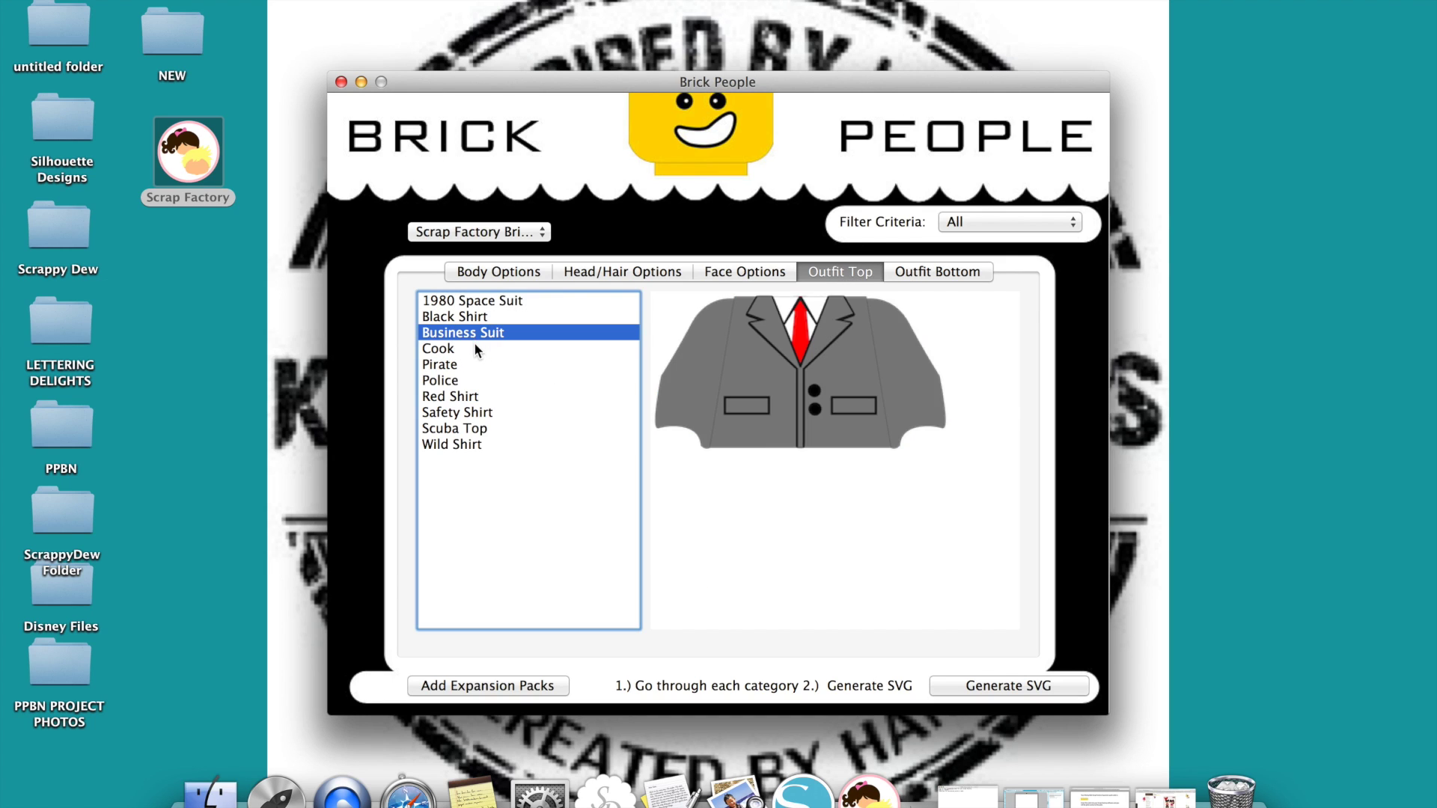
pyautogui.click(474, 348)
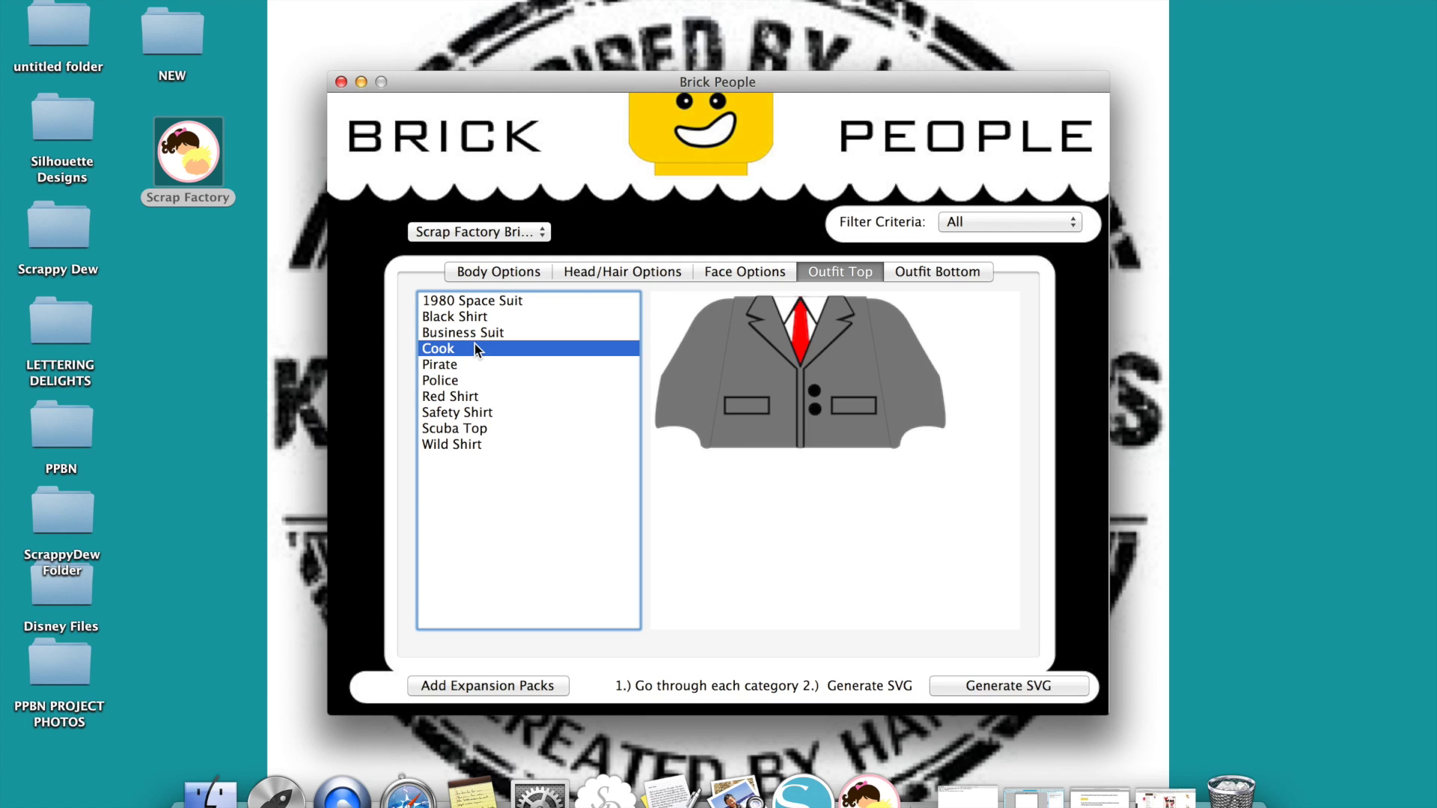
pyautogui.click(966, 275)
# - Load the PPBN Disney Set and preview its body styles, Girl Hair Style 1 and Girl Outfit 1
pyautogui.click(543, 235)
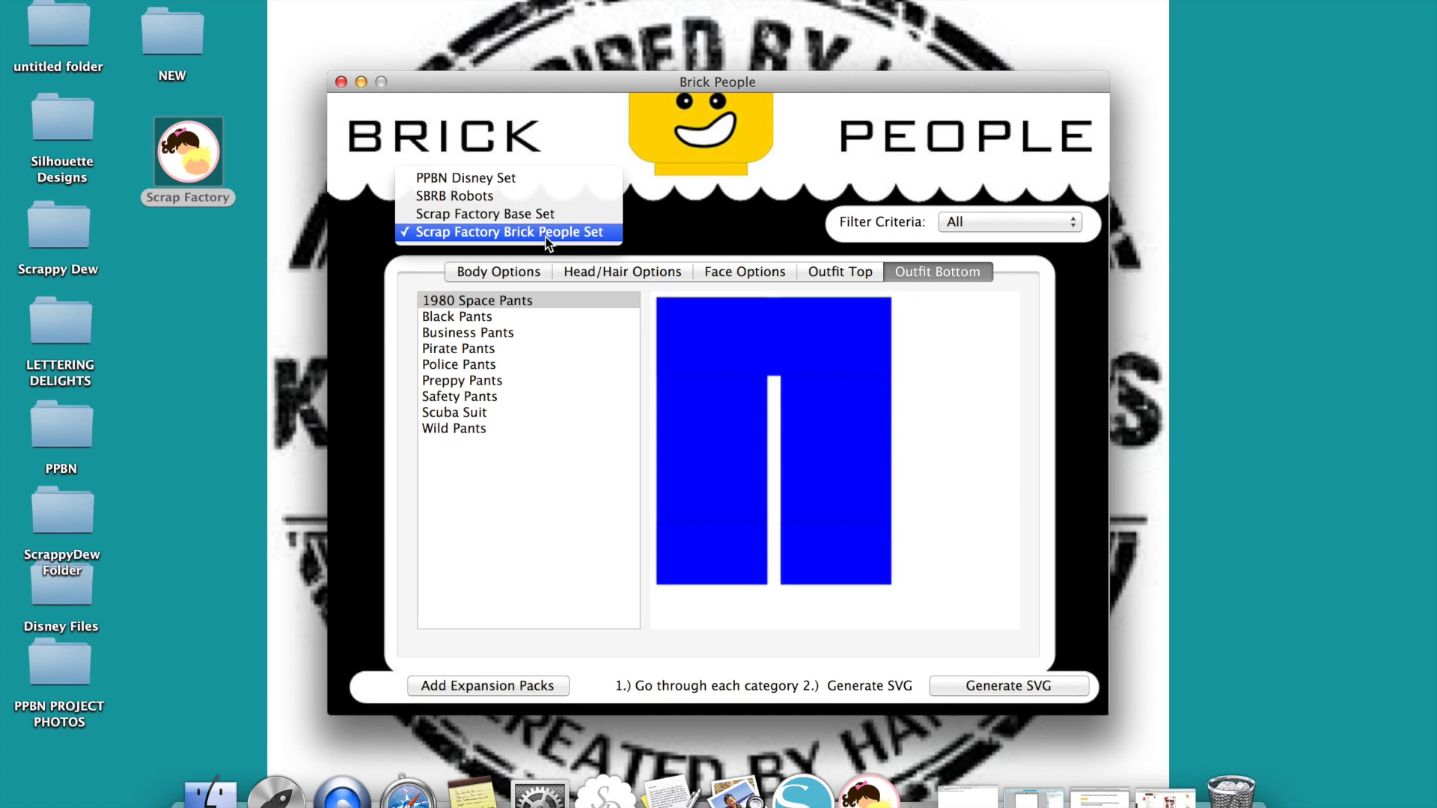
pyautogui.click(518, 181)
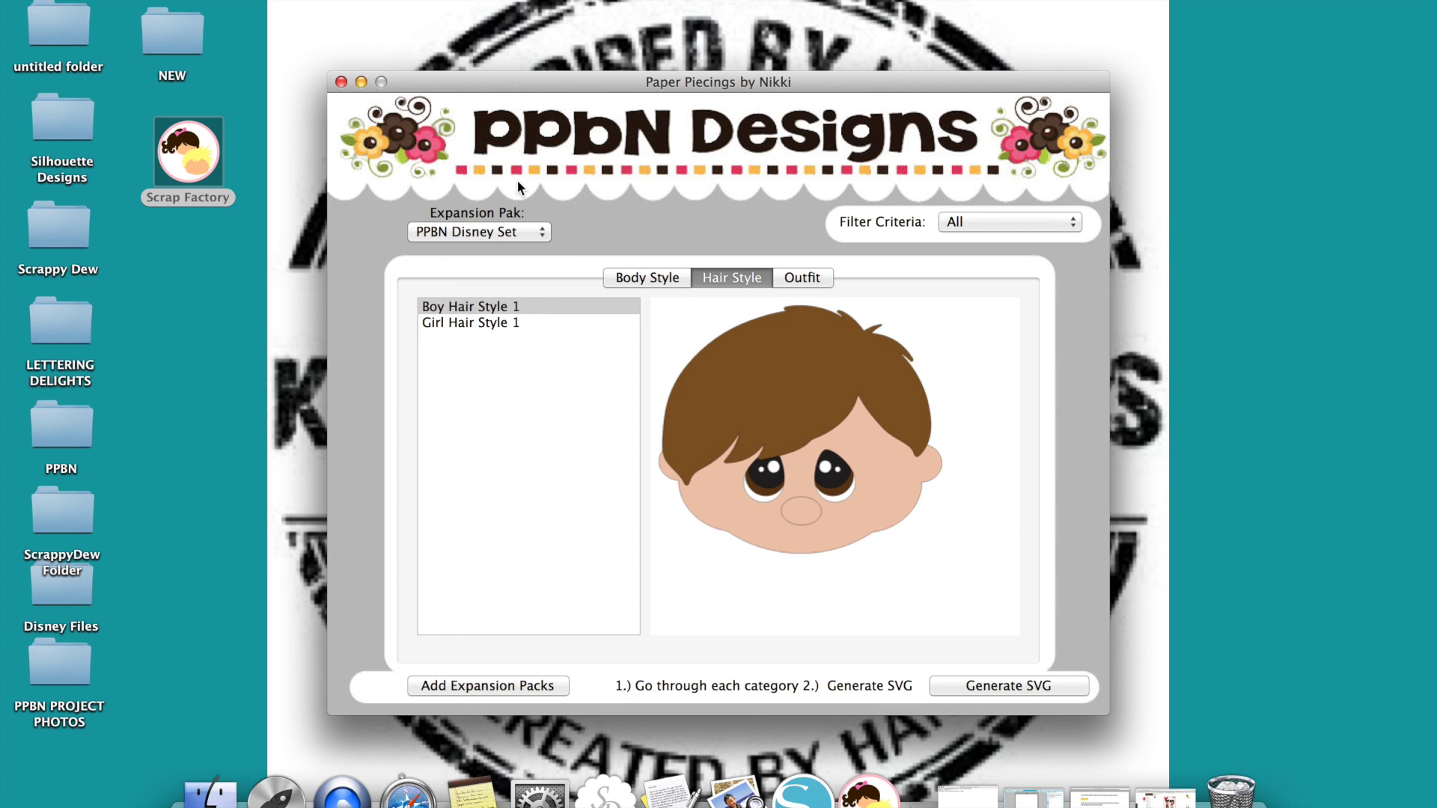
pyautogui.click(645, 279)
pyautogui.click(738, 278)
pyautogui.click(481, 322)
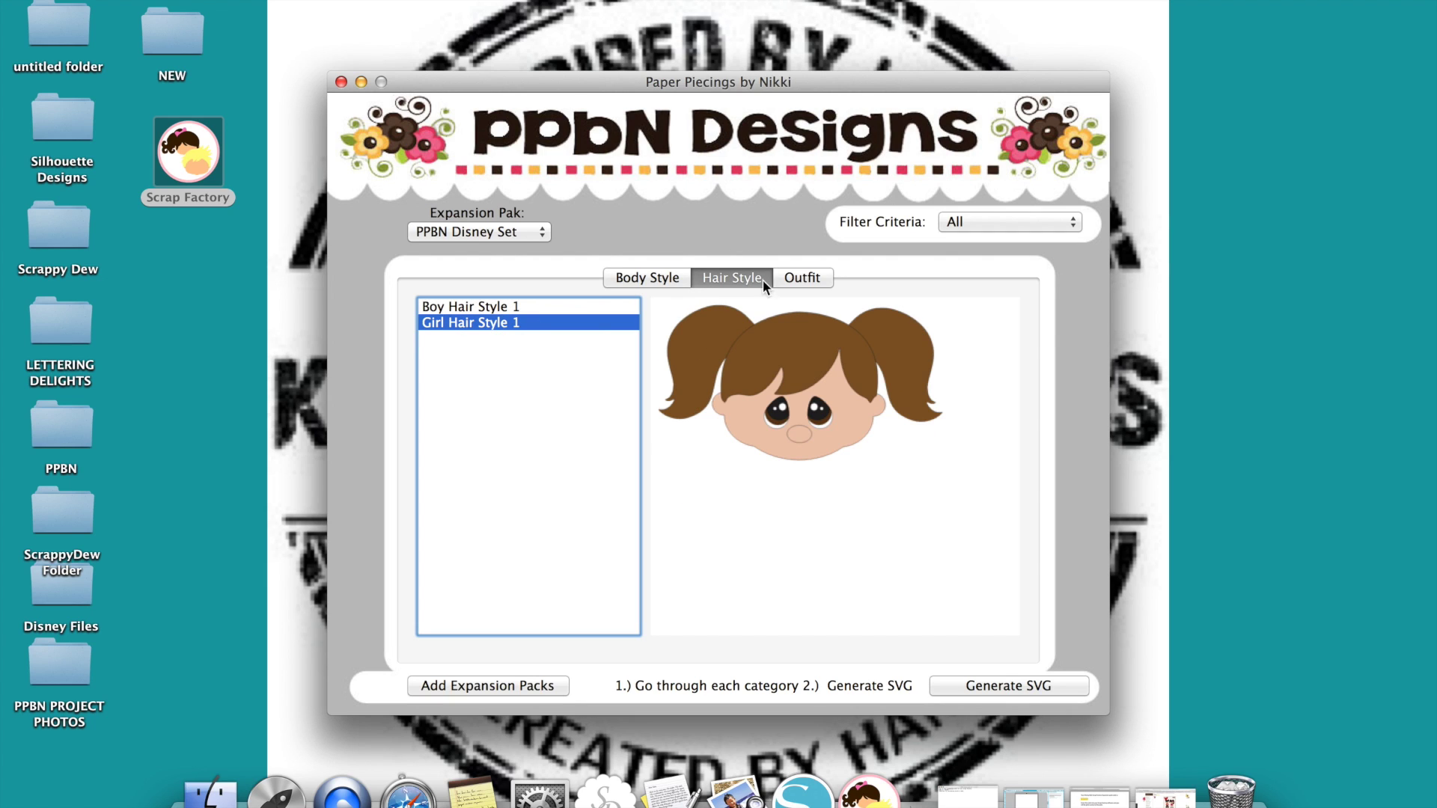
pyautogui.click(802, 278)
pyautogui.click(464, 324)
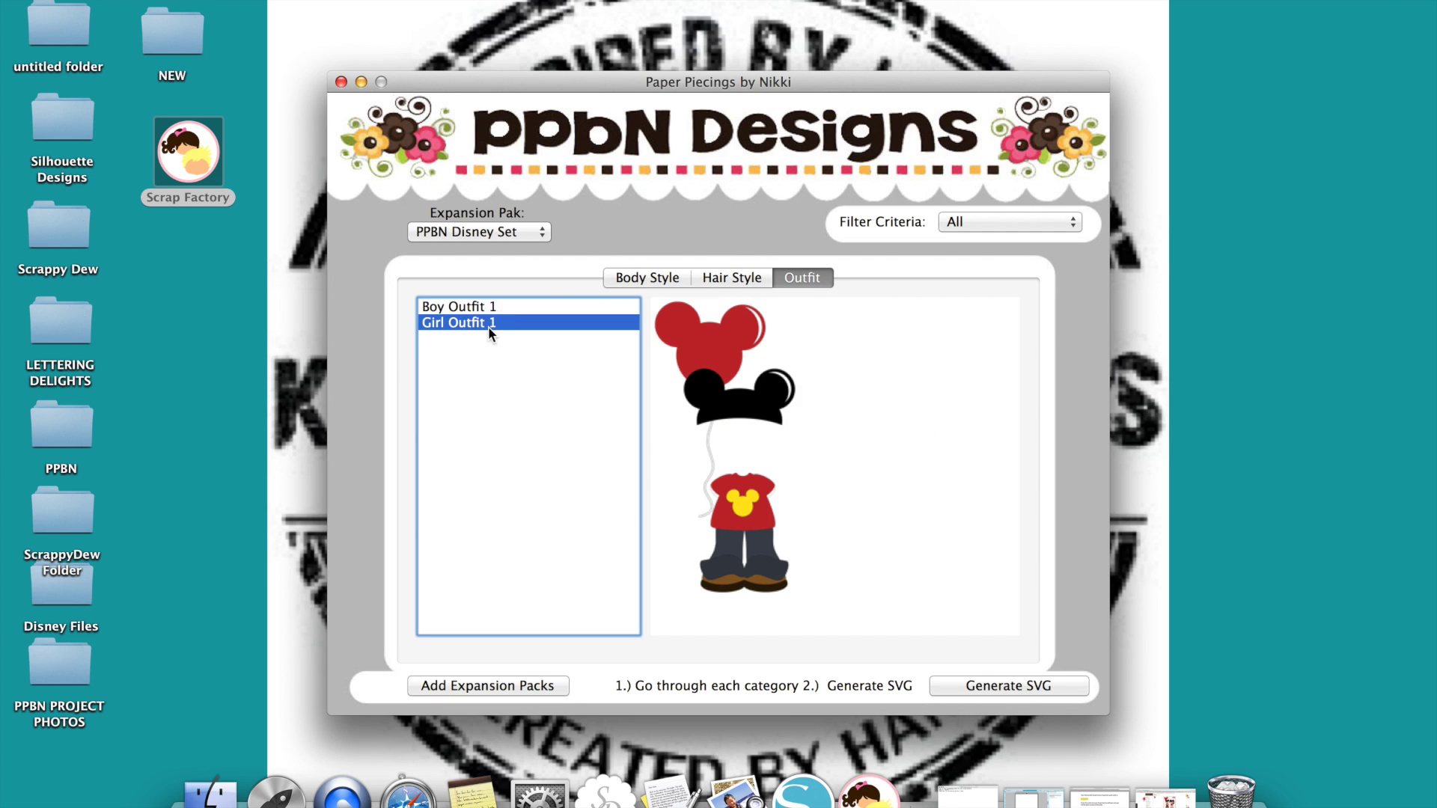
# - Load the SBRB Robots expansion pak and preview robot bodies Body 2 and Body 3
pyautogui.click(539, 238)
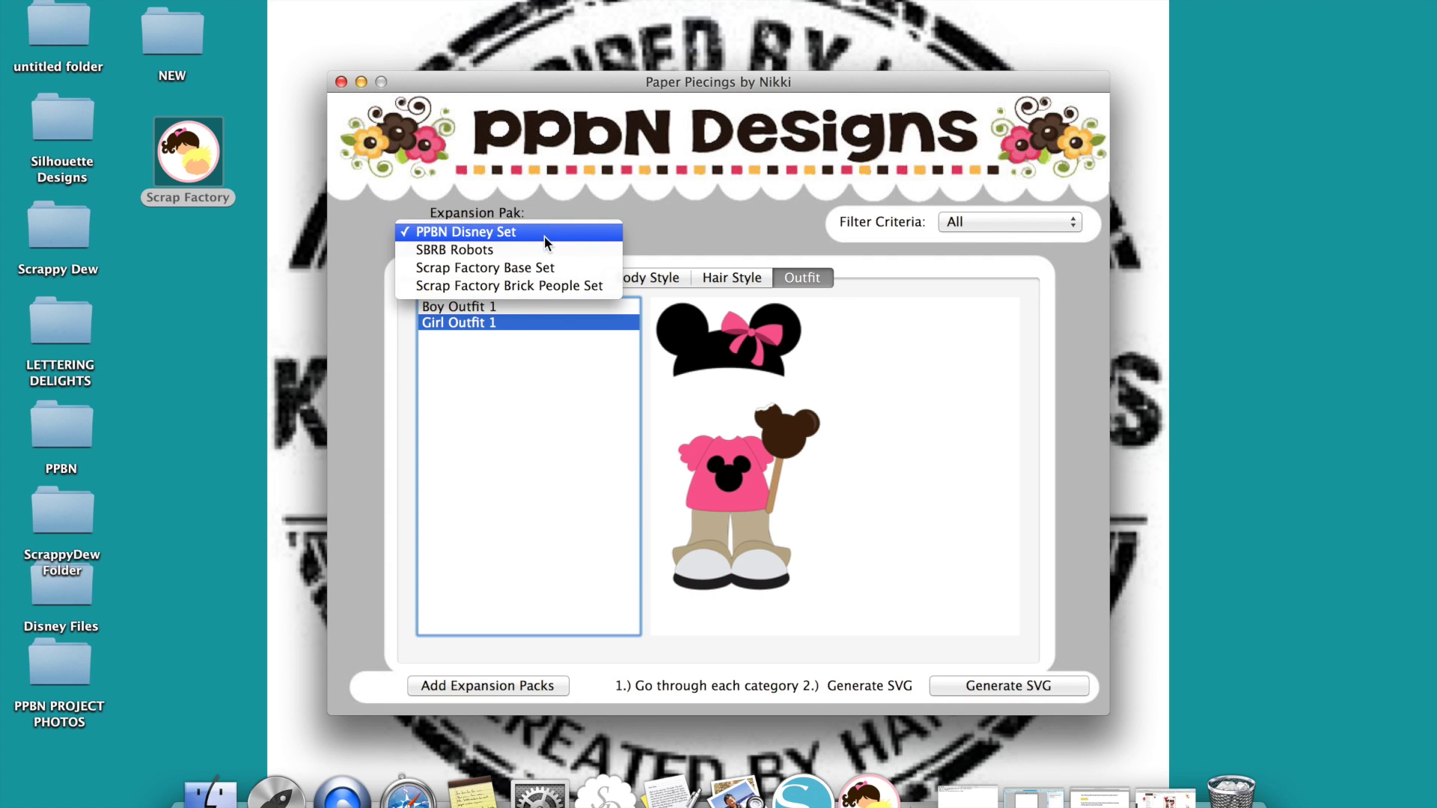
pyautogui.click(545, 248)
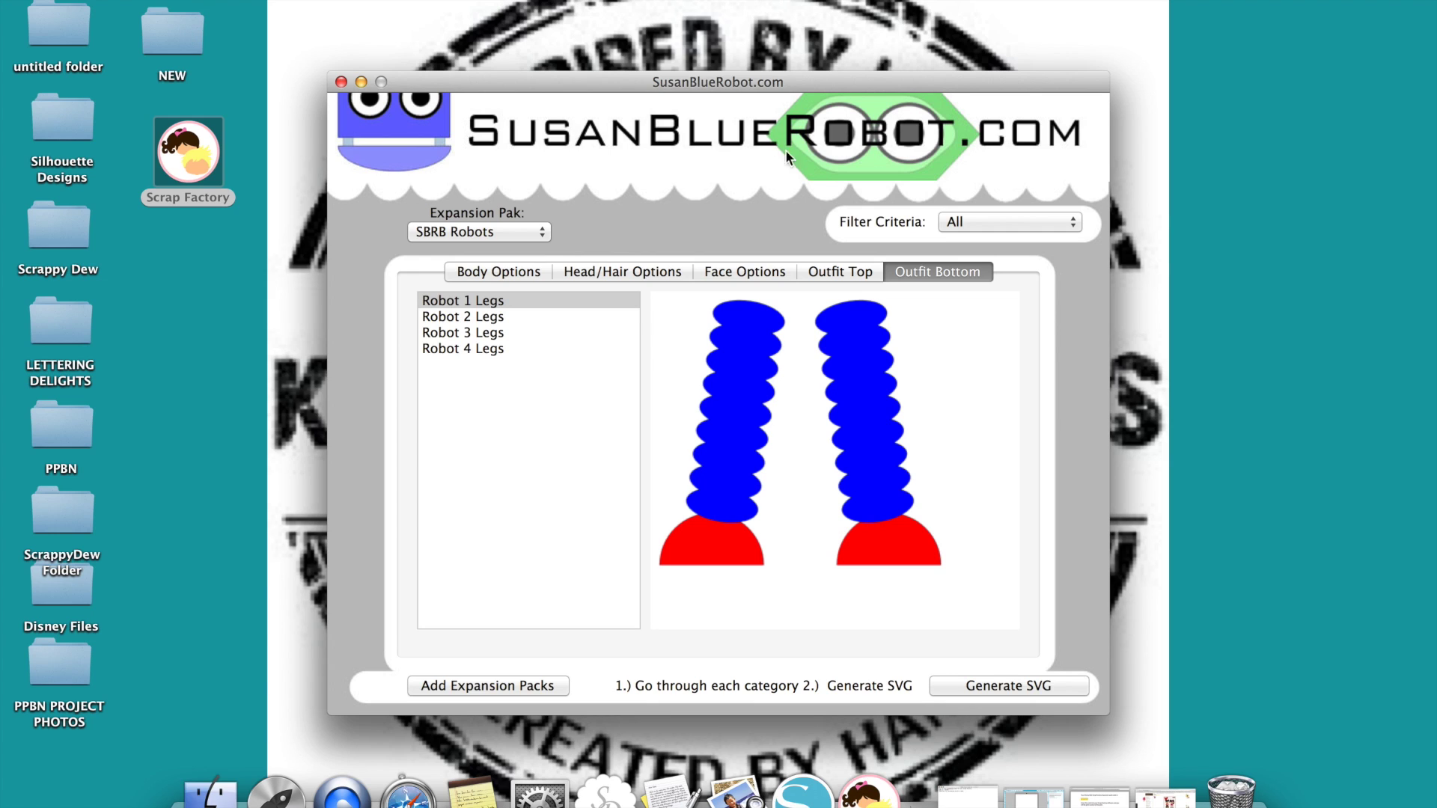
pyautogui.click(464, 272)
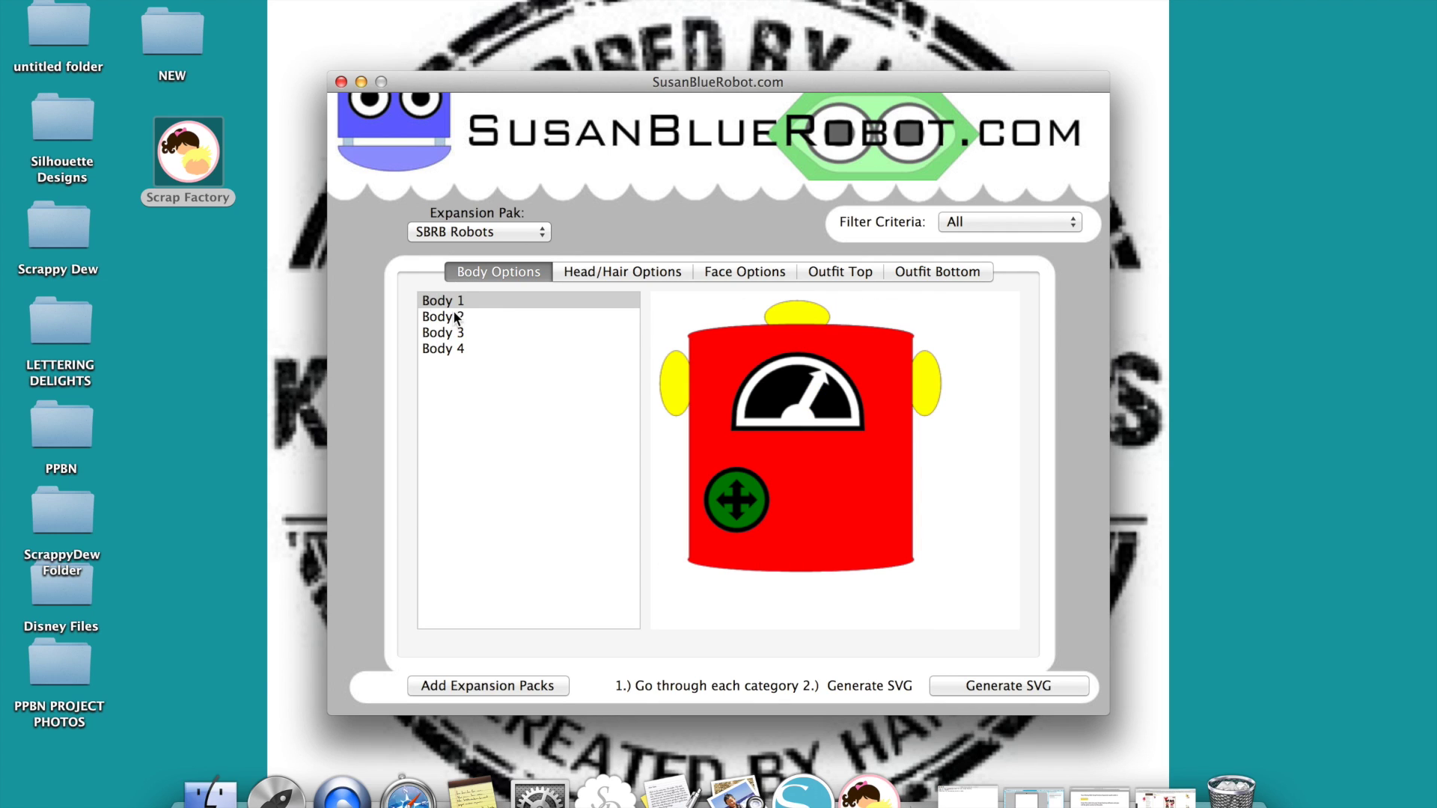
pyautogui.click(458, 318)
pyautogui.click(458, 334)
# - Preview Robot Head 2, Robot Head 3 and Robot Head 4 among the robot head options
pyautogui.click(627, 272)
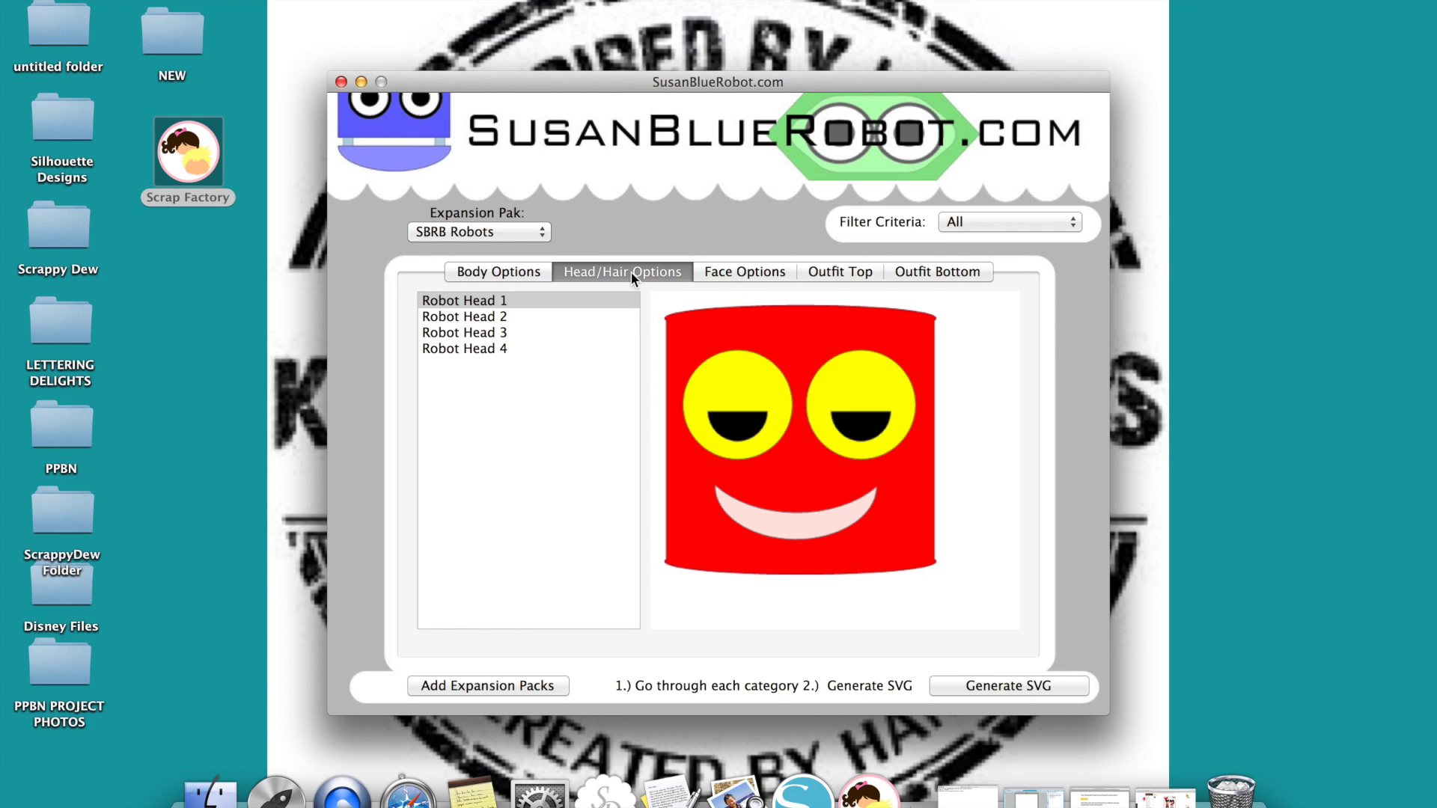
pyautogui.click(497, 318)
pyautogui.click(496, 332)
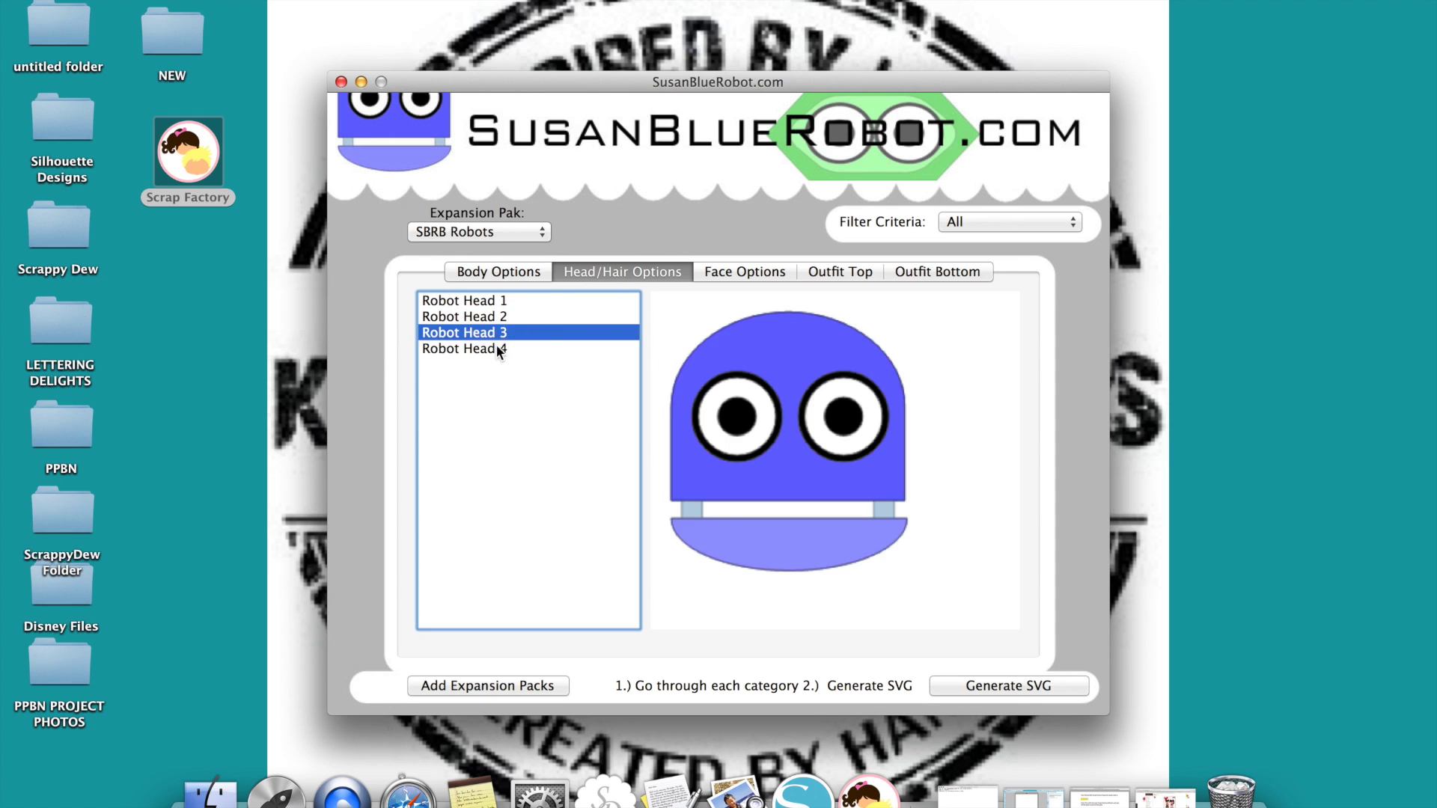
pyautogui.click(496, 349)
# - View the robot pak's face, outfit top and outfit bottom options
pyautogui.click(744, 271)
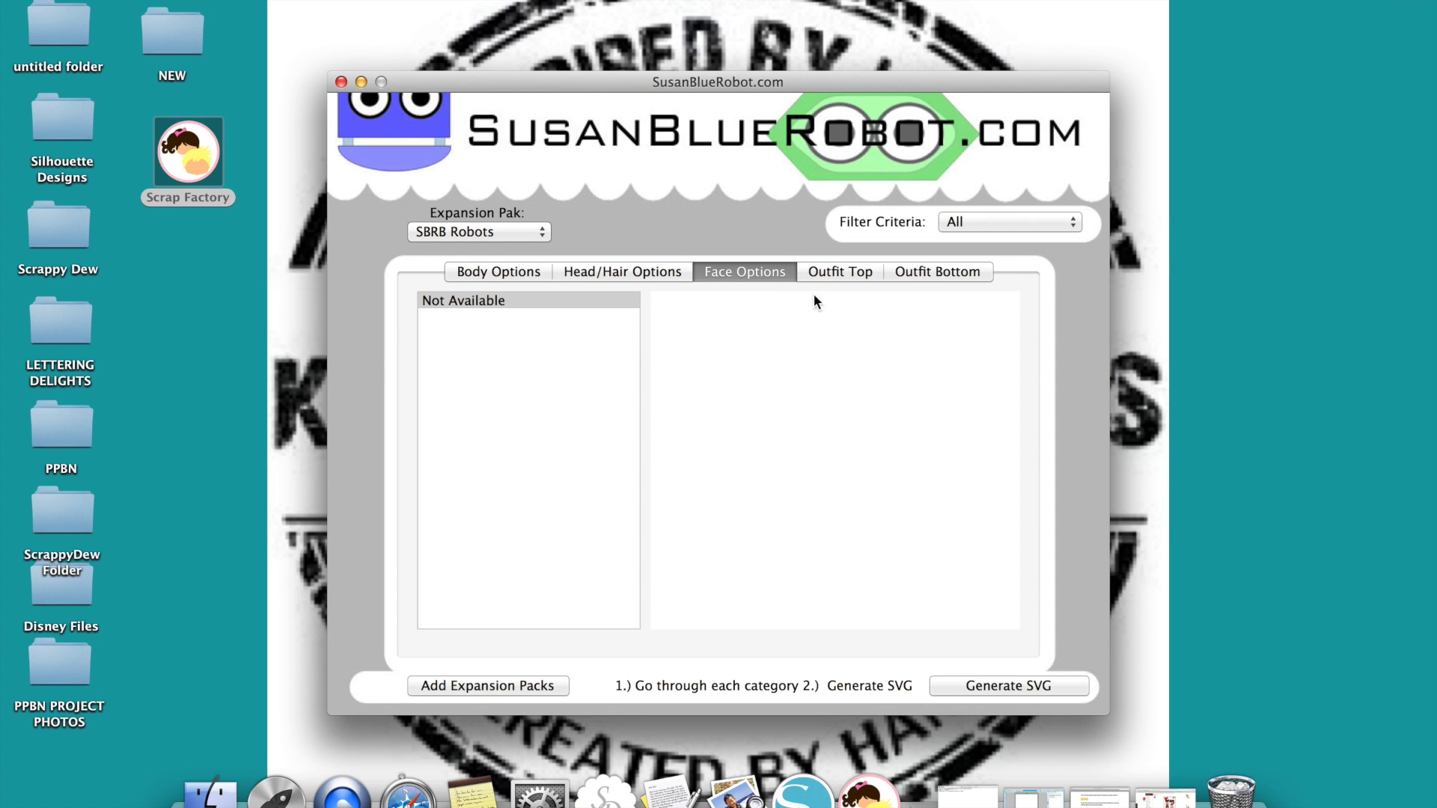
pyautogui.click(828, 272)
pyautogui.click(931, 275)
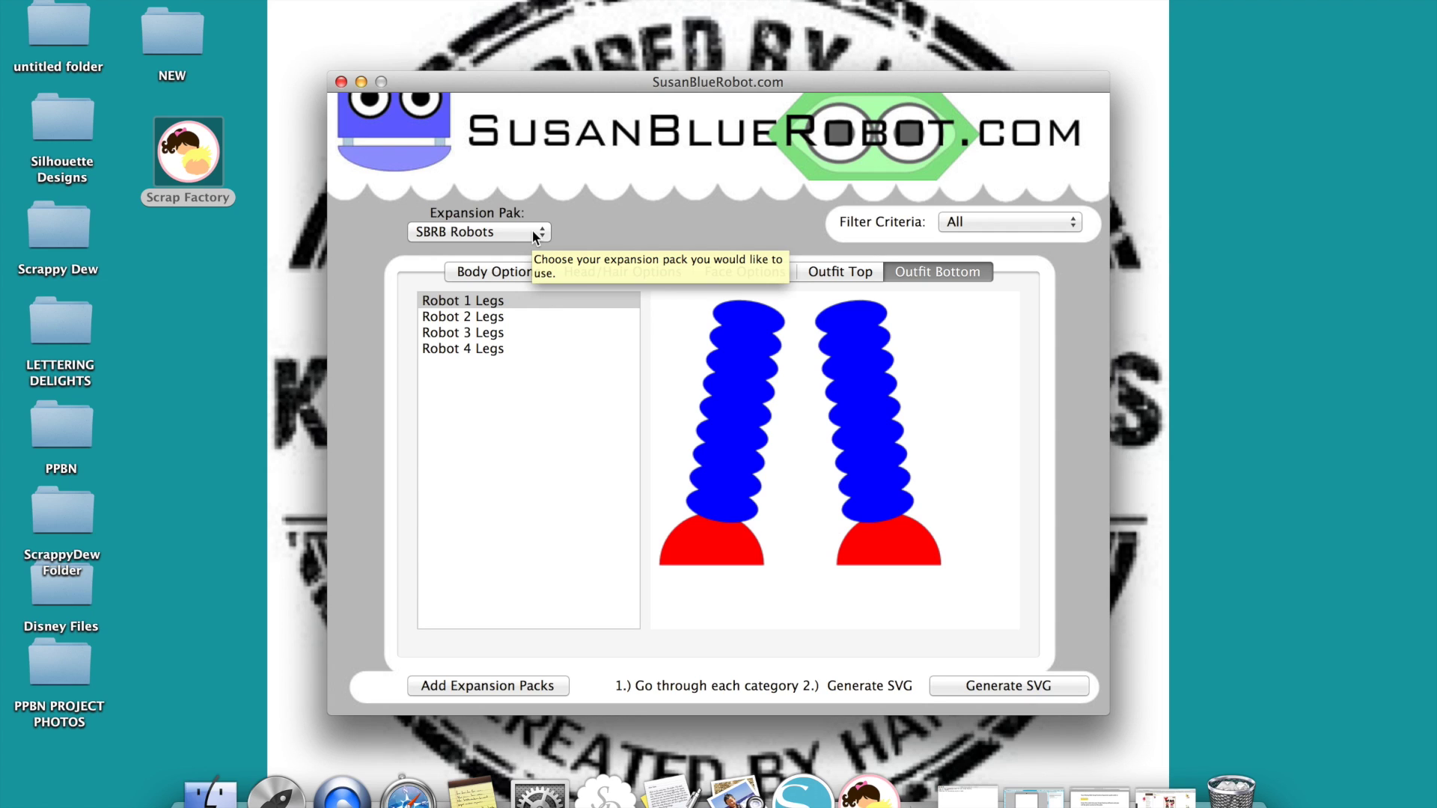
# - Load the Scrap Factory Base Set and choose Body 1 No Open Toes as the body style
pyautogui.click(532, 231)
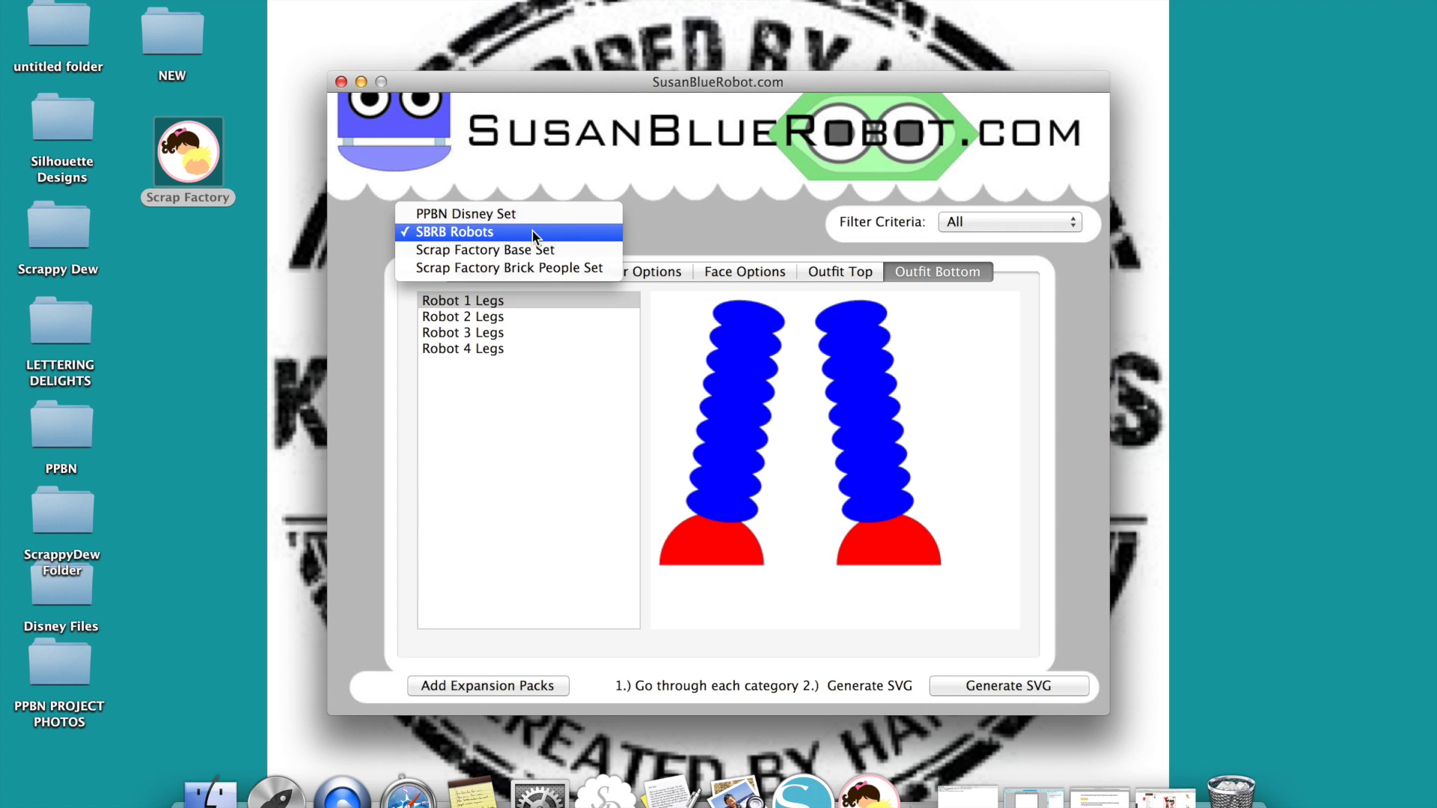
pyautogui.click(531, 244)
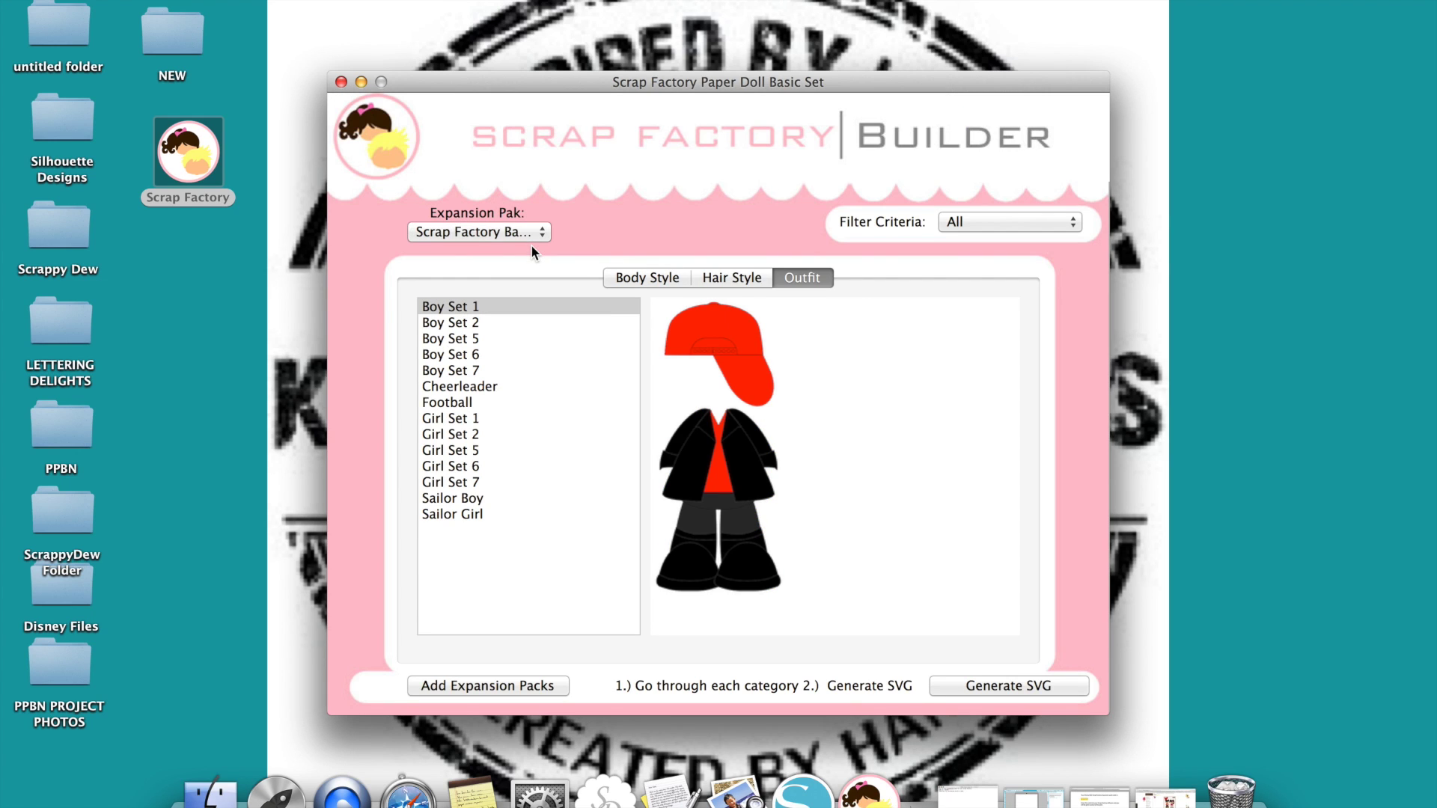
pyautogui.click(642, 277)
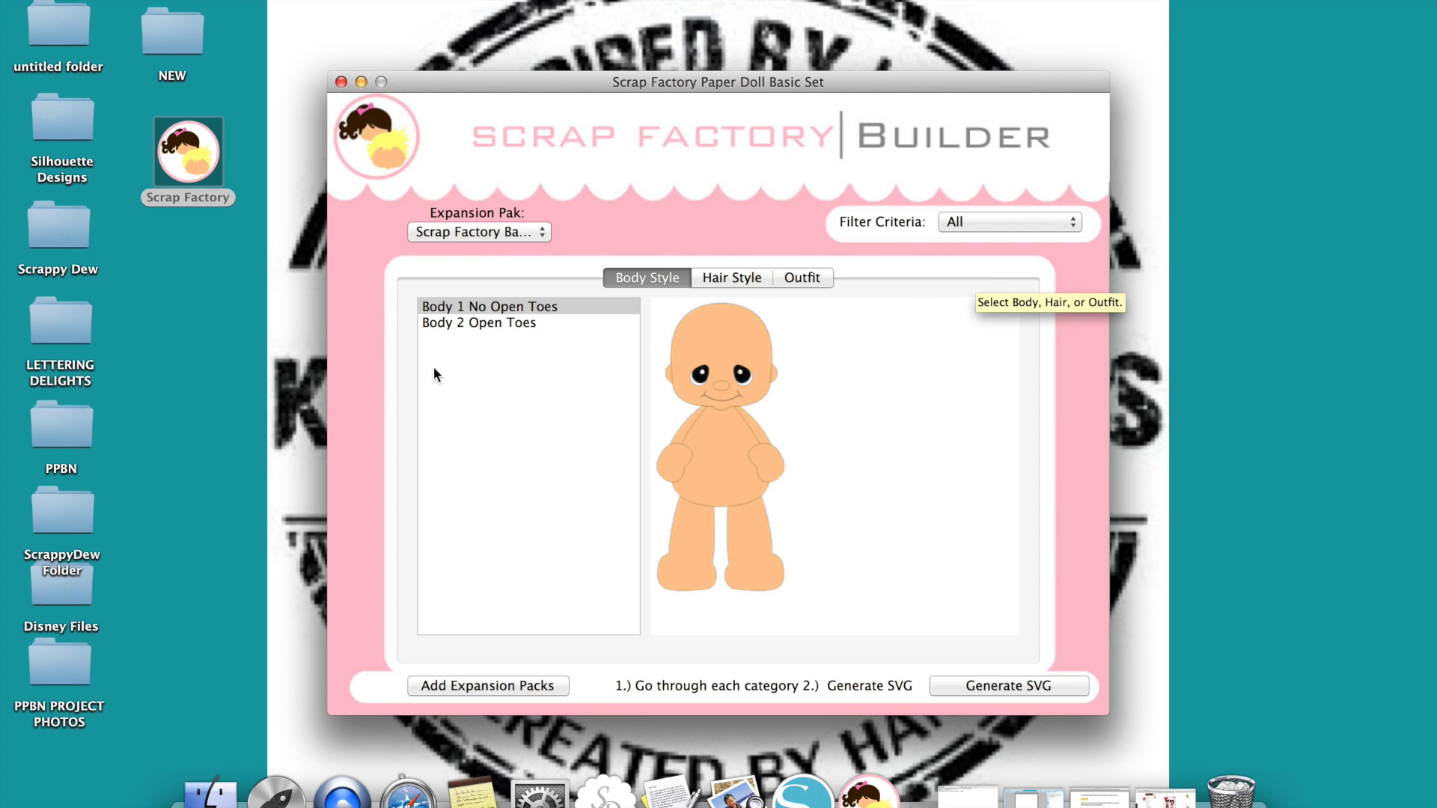
pyautogui.click(492, 310)
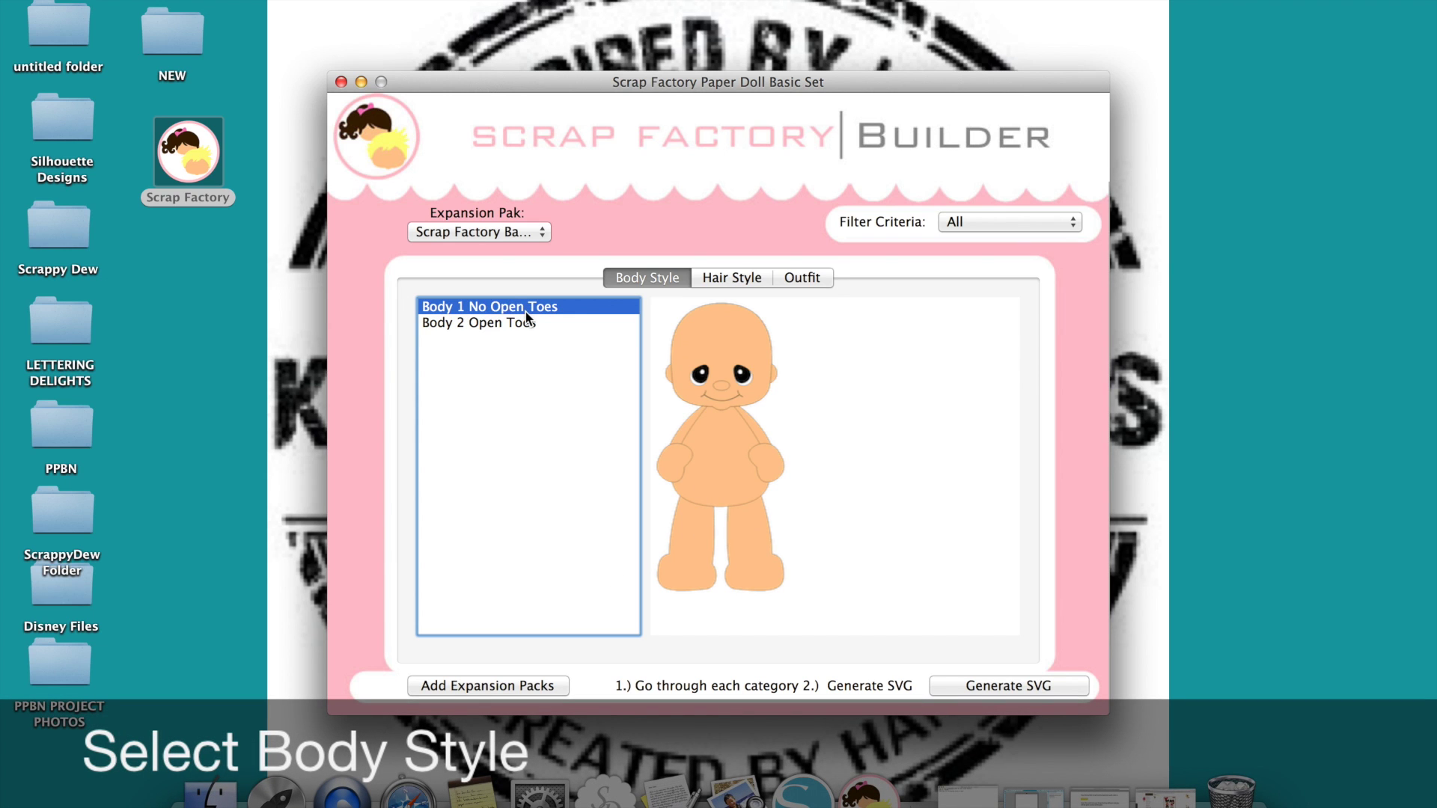
# - Browse the base set's hair styles from Annie onward and choose Patrick for the doll
pyautogui.click(728, 277)
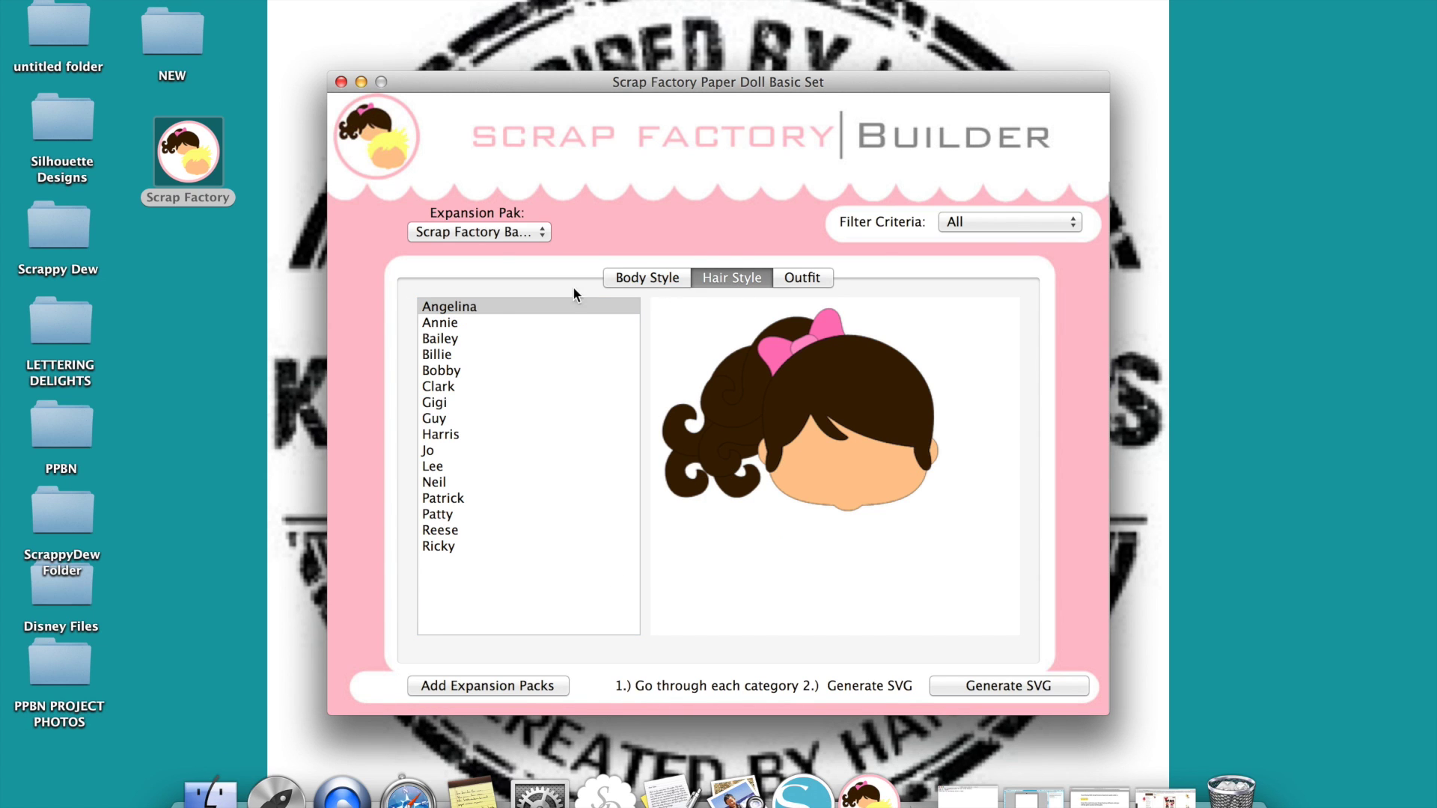
pyautogui.click(475, 322)
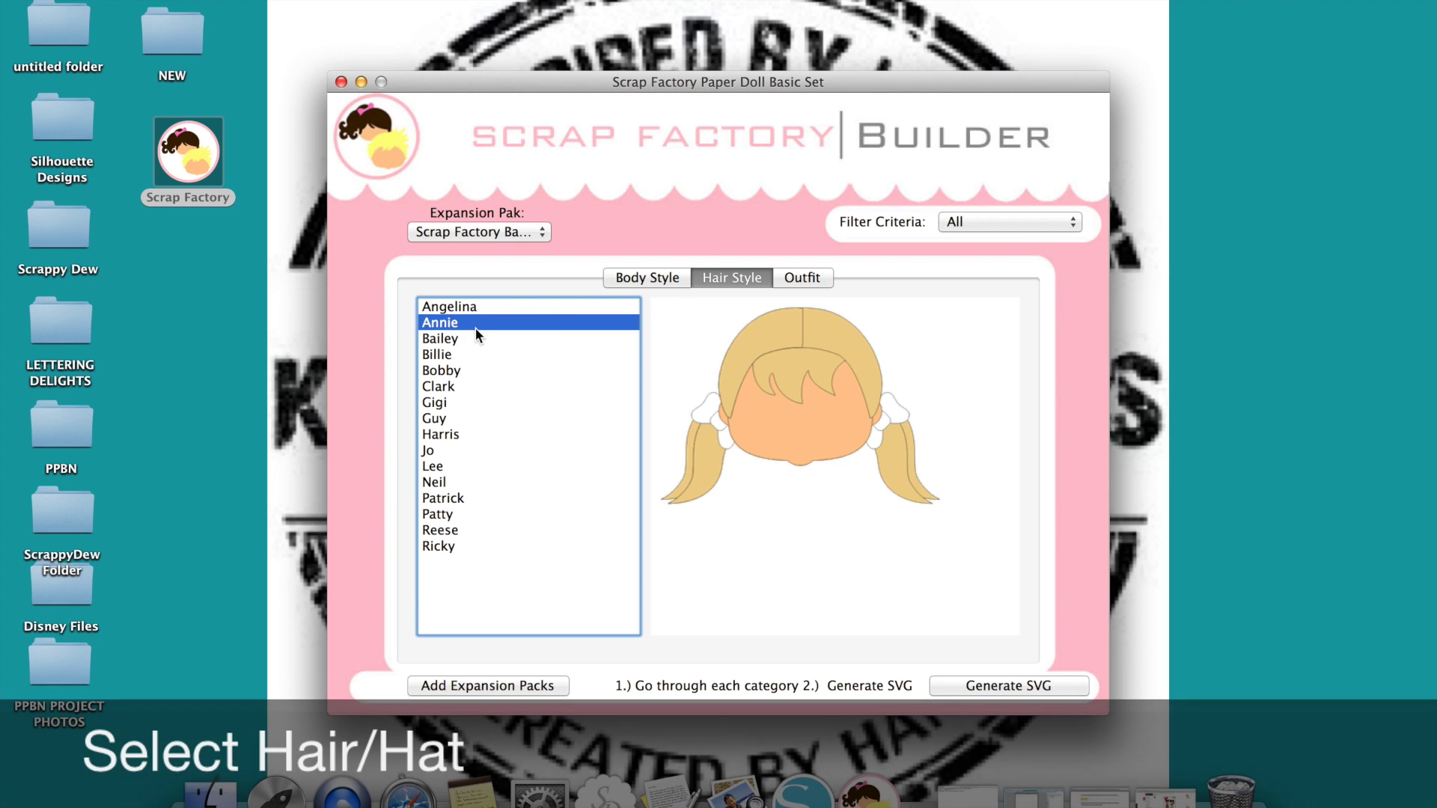
pyautogui.click(476, 338)
pyautogui.click(476, 356)
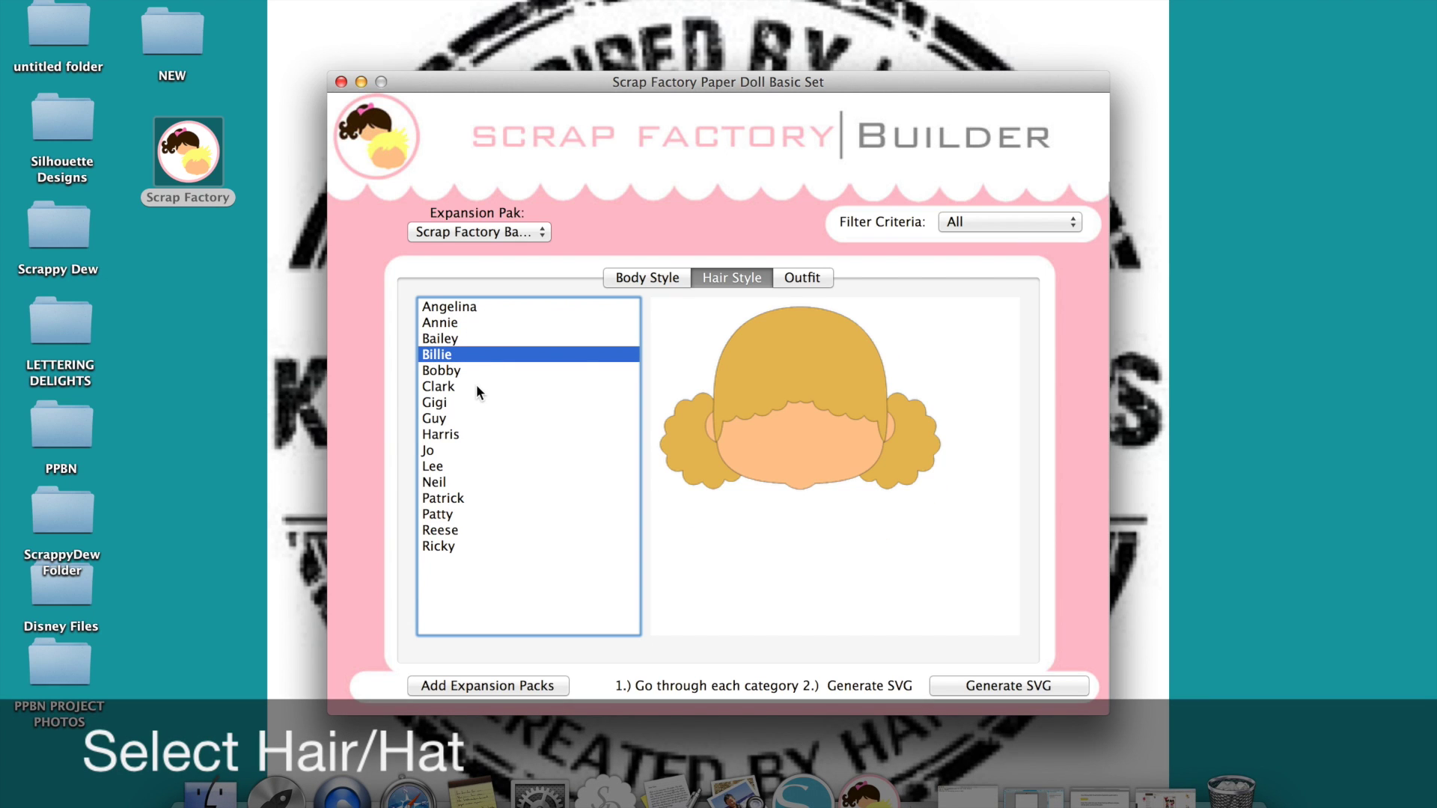
pyautogui.press('Down')
pyautogui.press('Down')
pyautogui.press('Down')
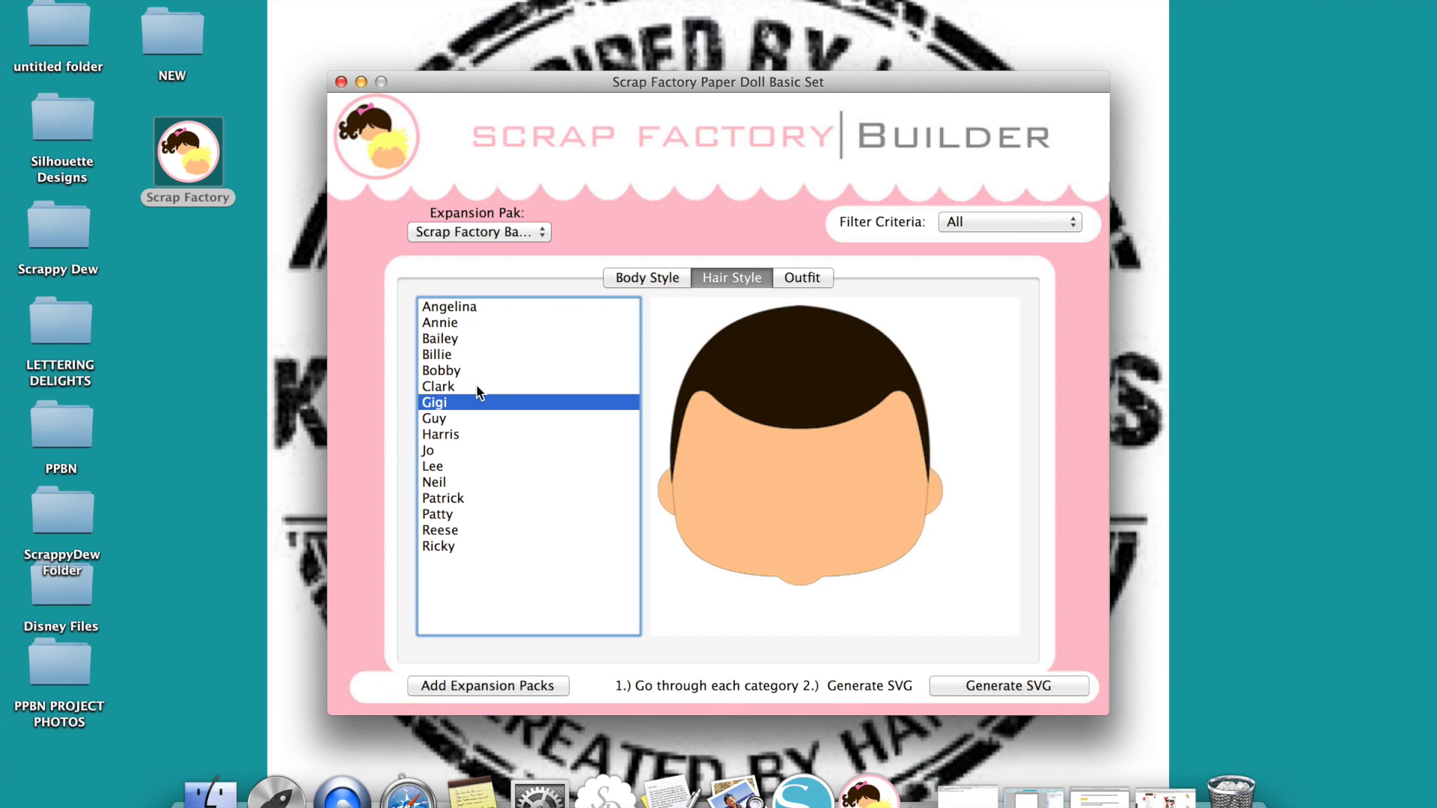
pyautogui.press('Down')
pyautogui.press('Down')
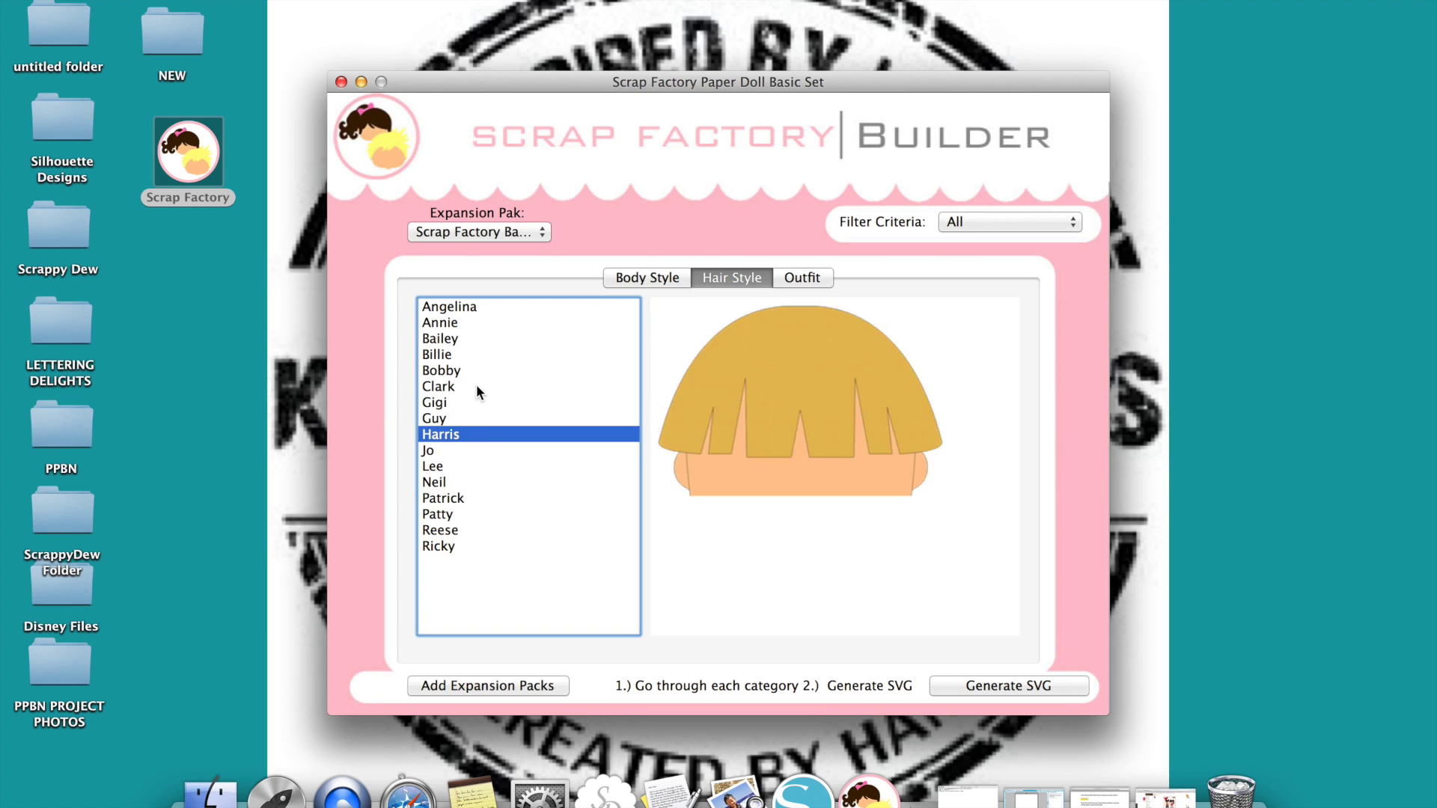
pyautogui.press('Down')
pyautogui.press('Down')
pyautogui.press('Down')
pyautogui.press('Down')
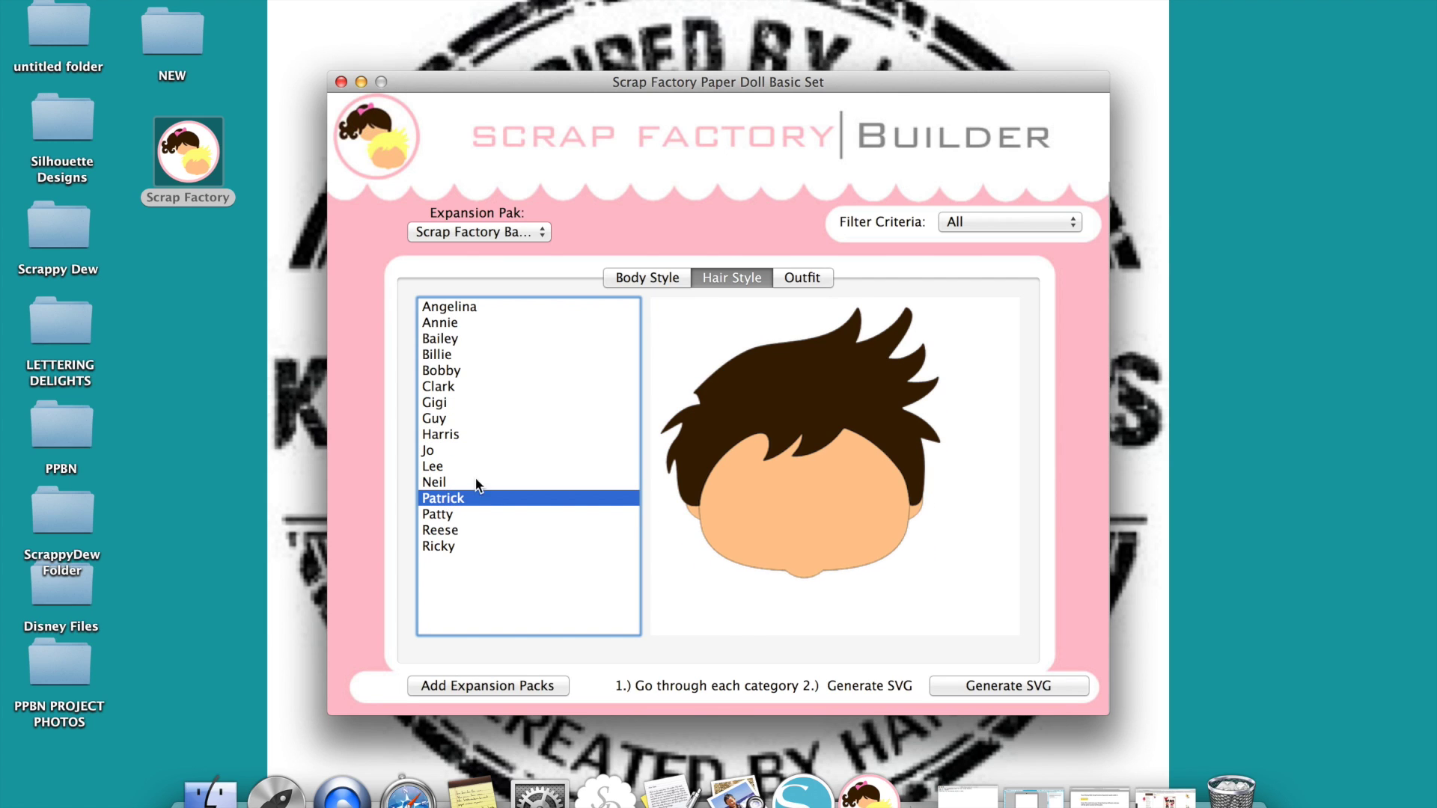
# - Preview the boy outfits Boy Set 2 and Boy Set 5, and choose Boy Set 6
pyautogui.click(810, 277)
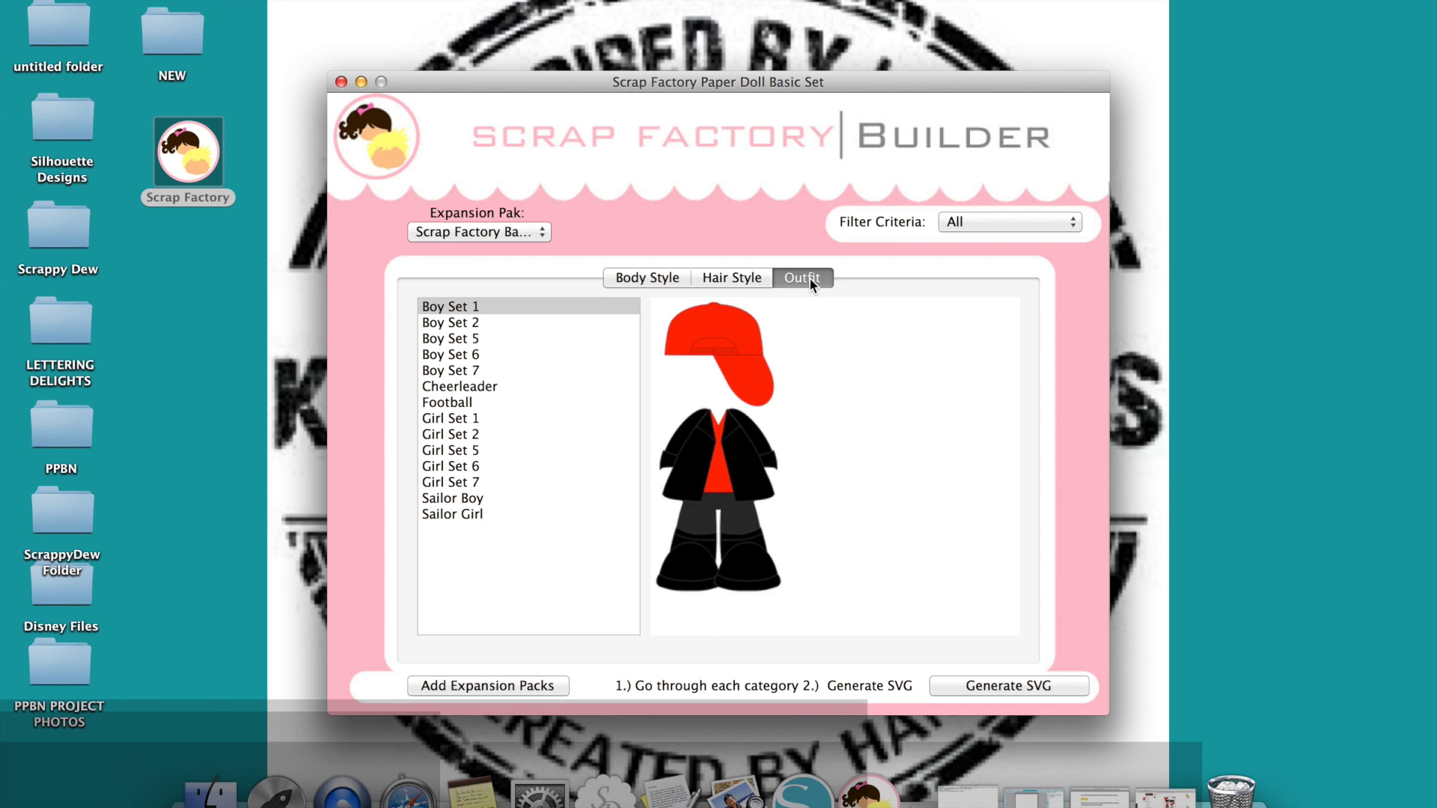
pyautogui.click(465, 322)
pyautogui.click(465, 338)
pyautogui.click(472, 354)
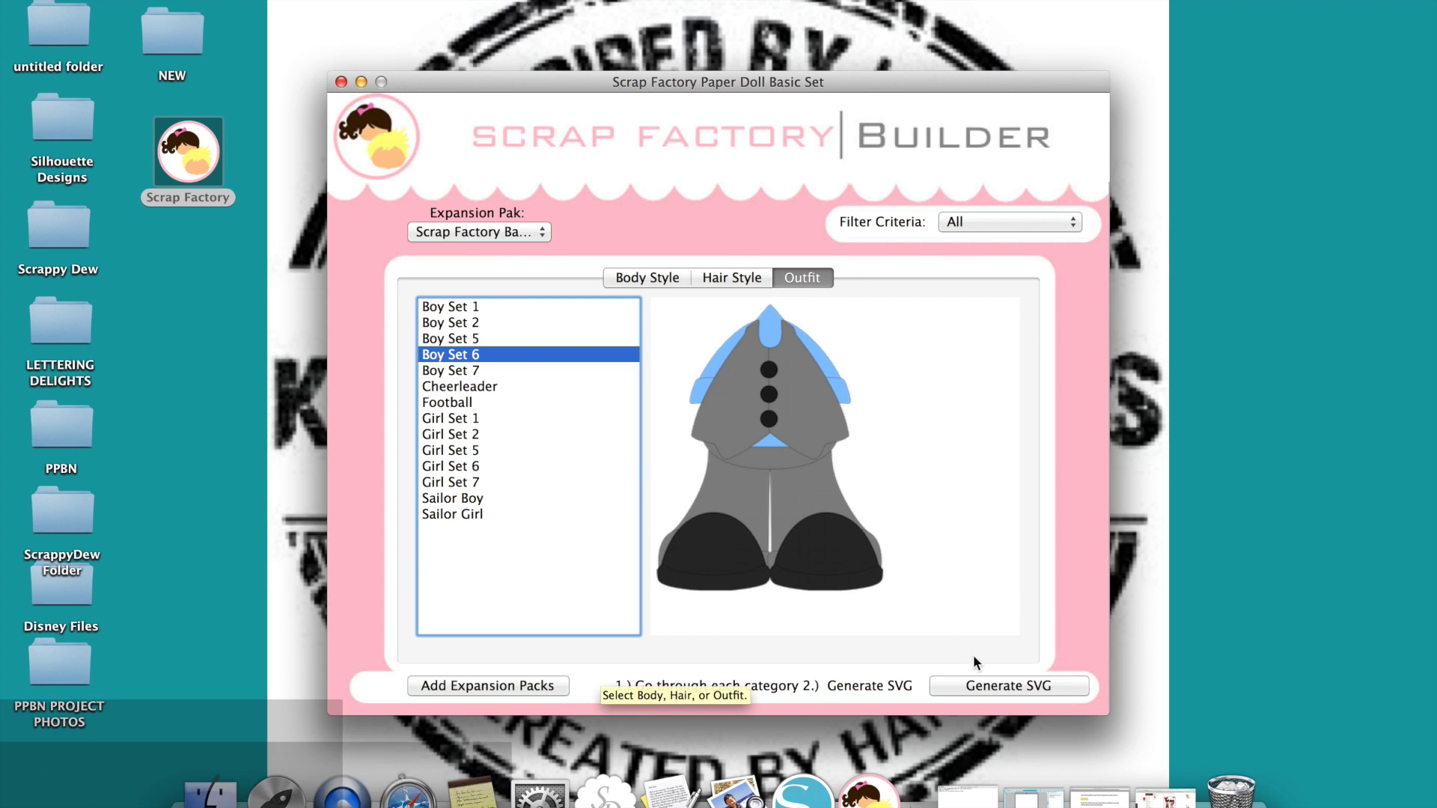
# - Generate the doll's SVG, save it to the Desktop as Boy Doll, and reposition its desktop icon
pyautogui.click(982, 685)
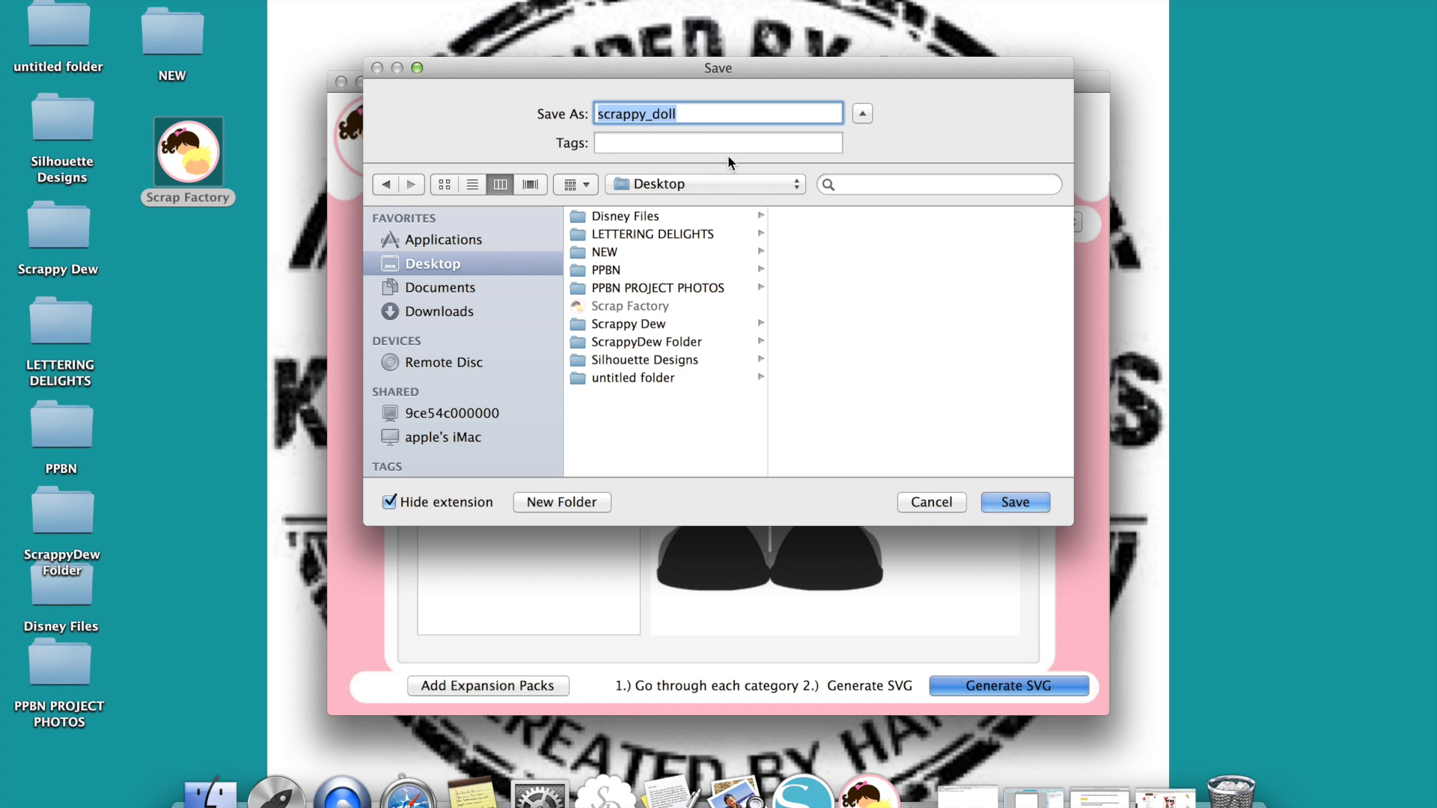
pyautogui.press('BackSpace')
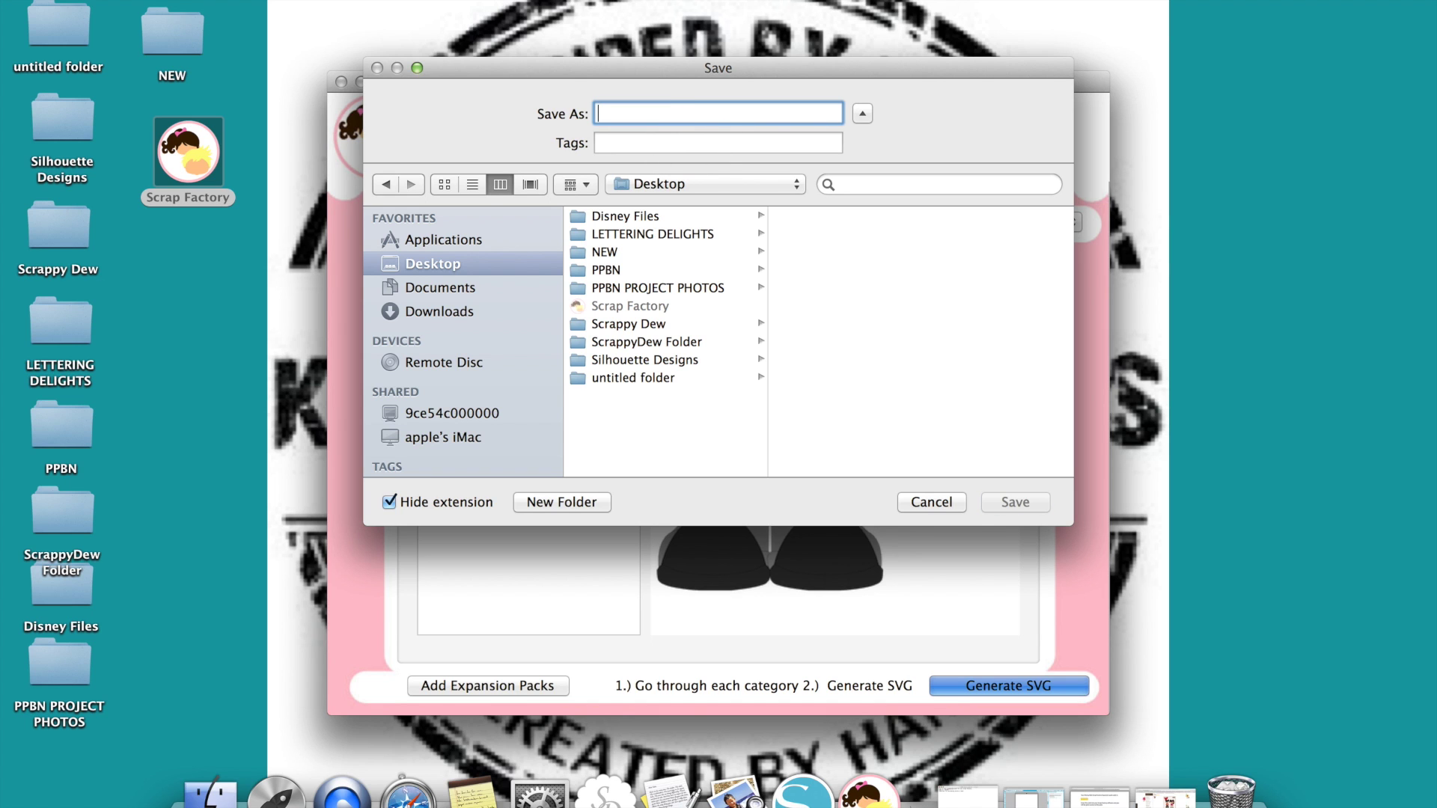
pyautogui.write('Boy ')
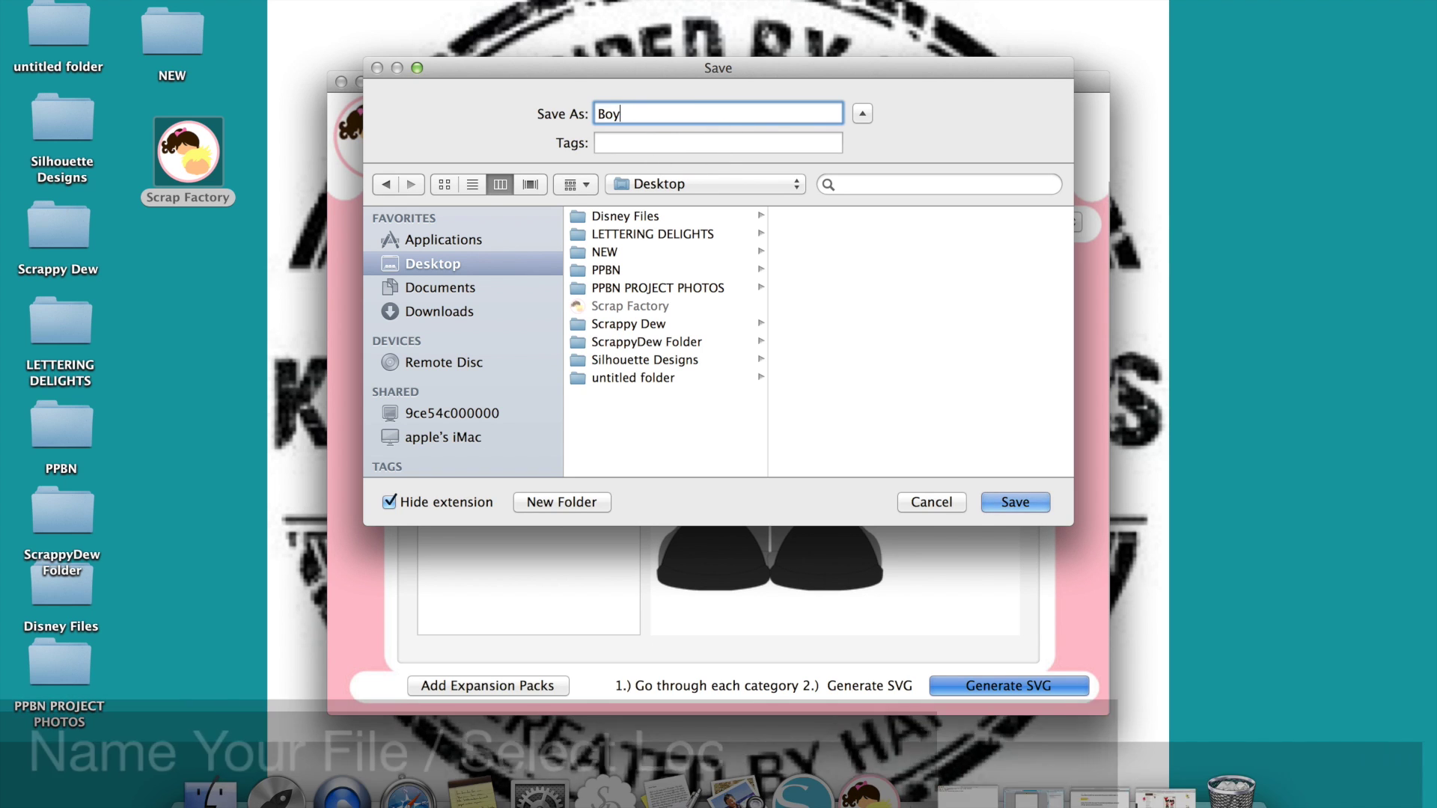
pyautogui.write('Doll')
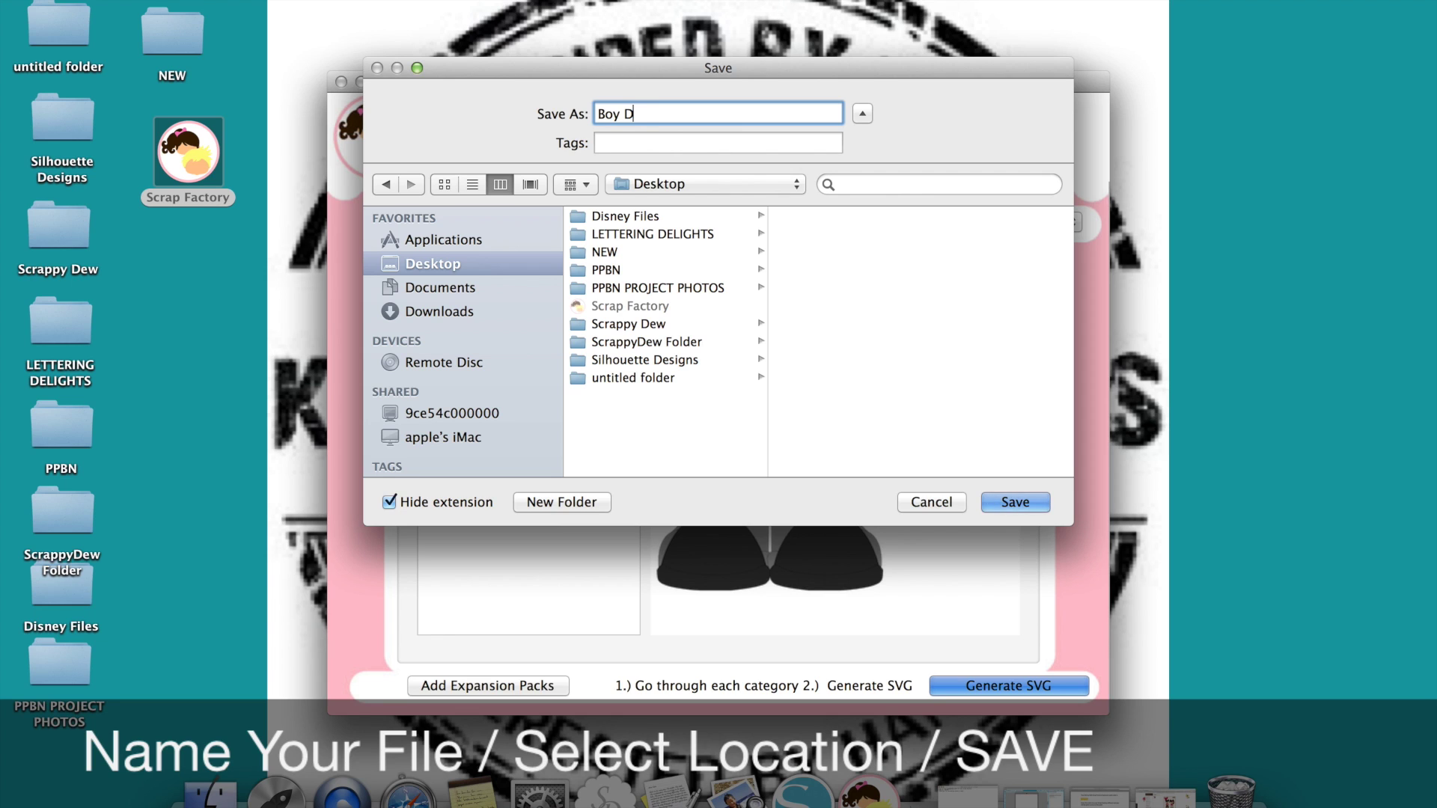
pyautogui.click(1010, 503)
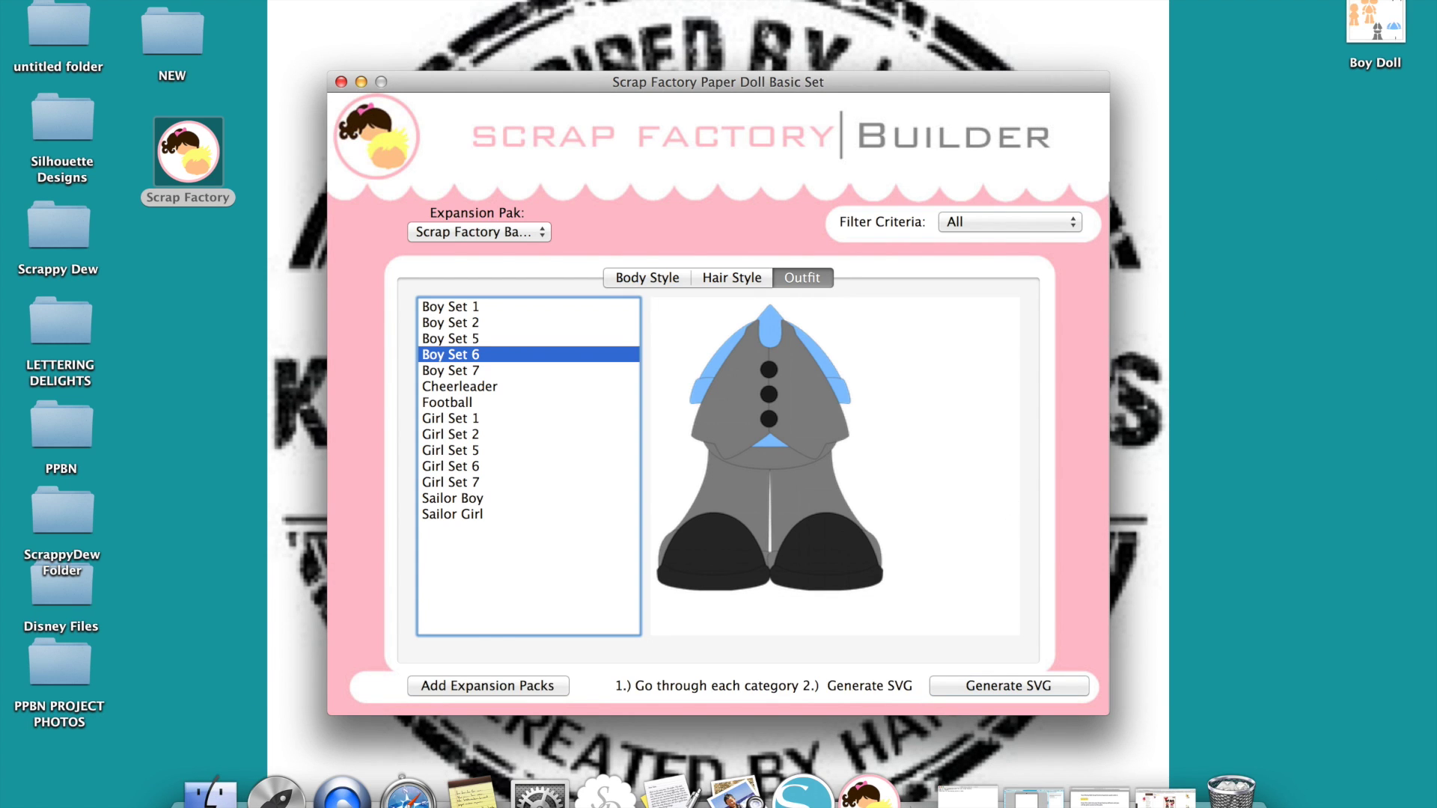
pyautogui.moveTo(1357, 39)
pyautogui.mouseDown()
pyautogui.moveTo(1273, 33)
pyautogui.moveTo(1338, 32)
pyautogui.mouseUp()
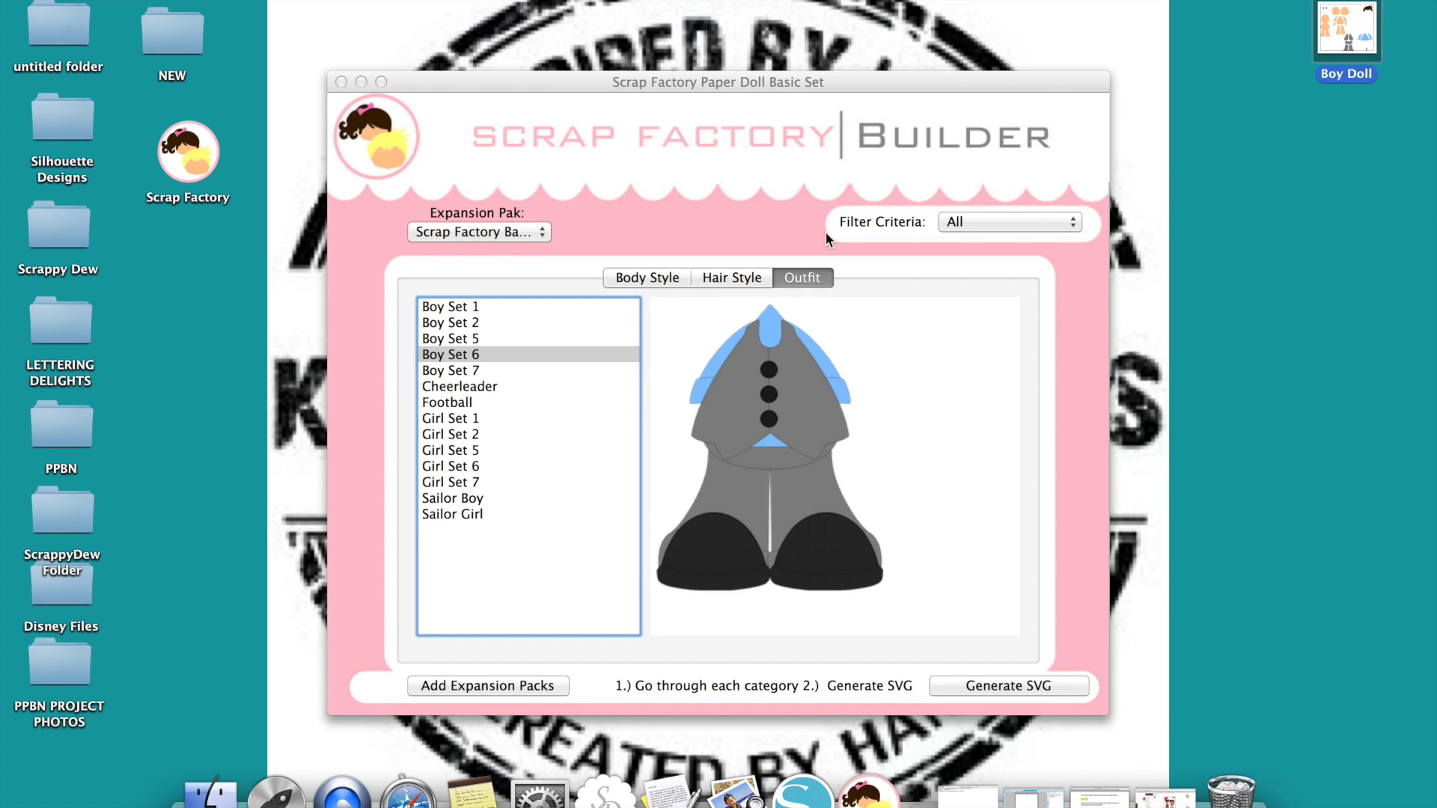
# - Load the SBRB Robots expansion pak and choose Body 3 as the robot body
pyautogui.click(652, 285)
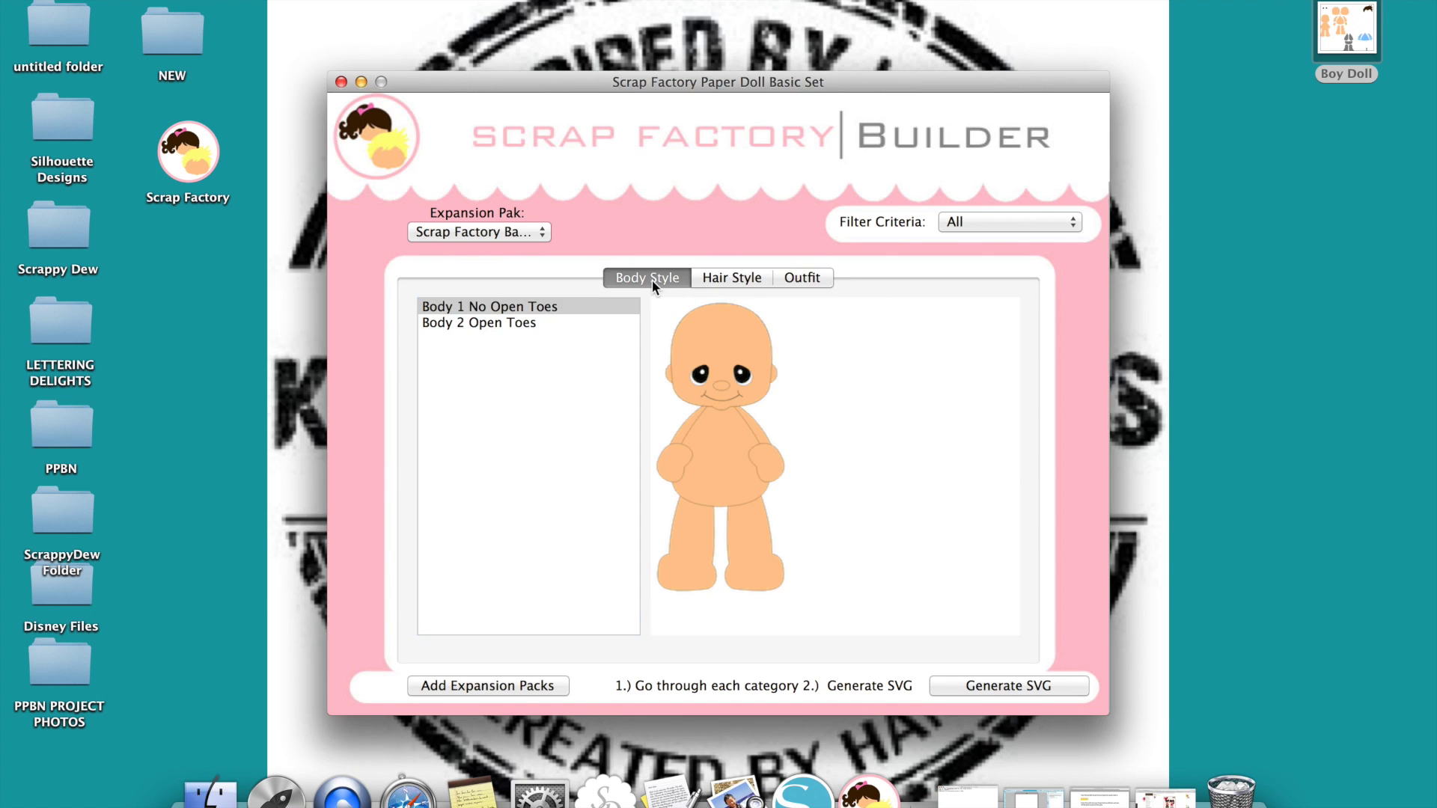
pyautogui.click(465, 229)
pyautogui.click(474, 215)
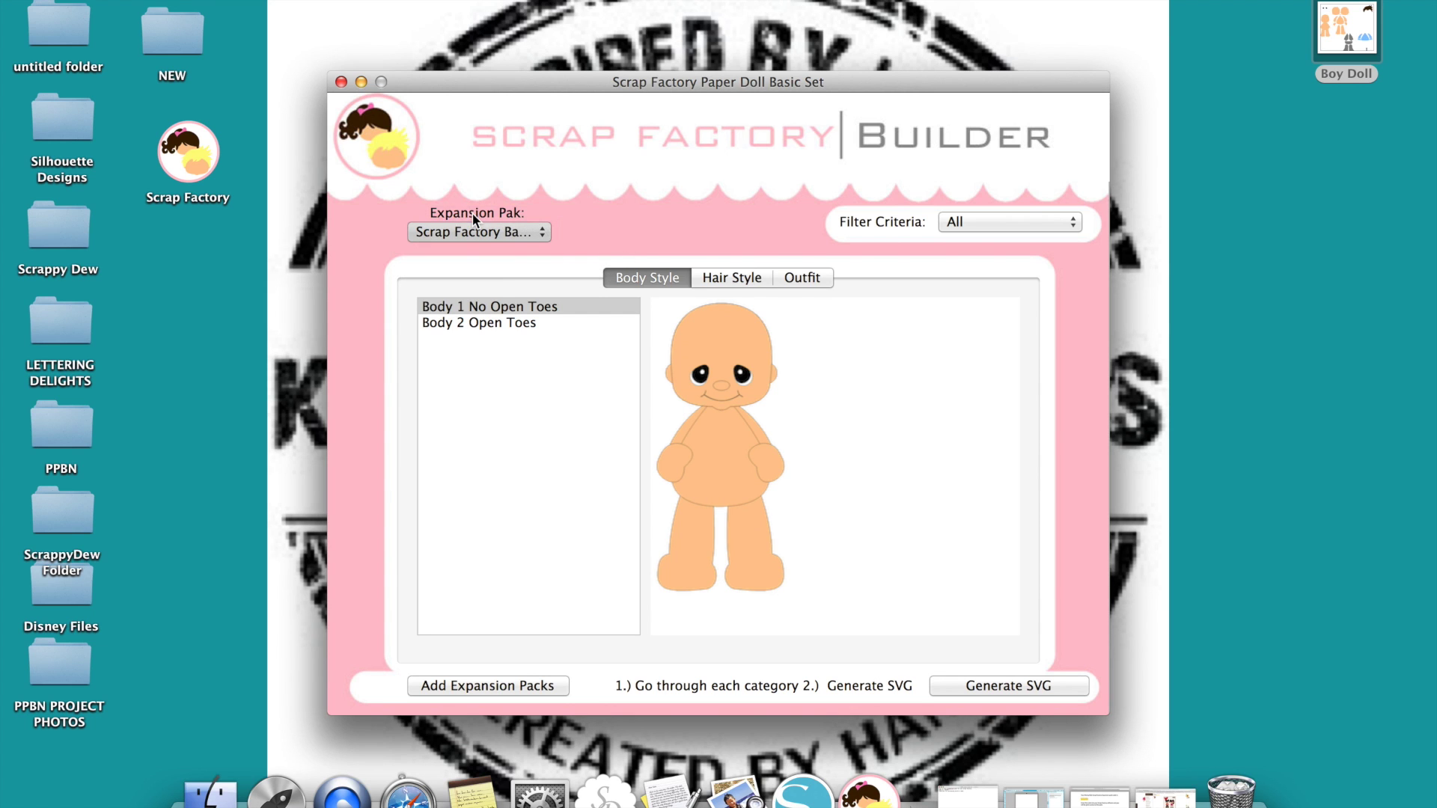
pyautogui.click(500, 271)
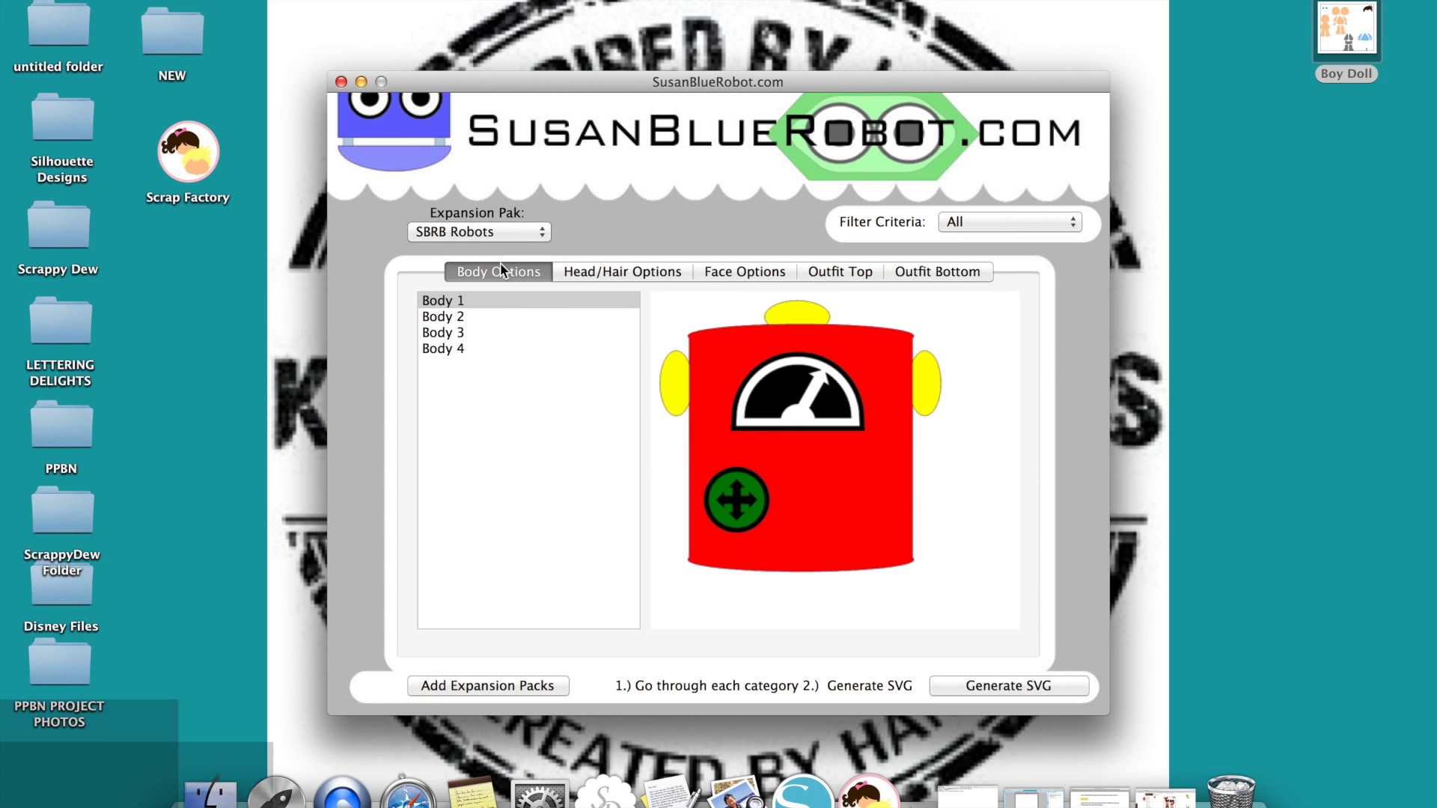
pyautogui.click(466, 318)
pyautogui.click(465, 332)
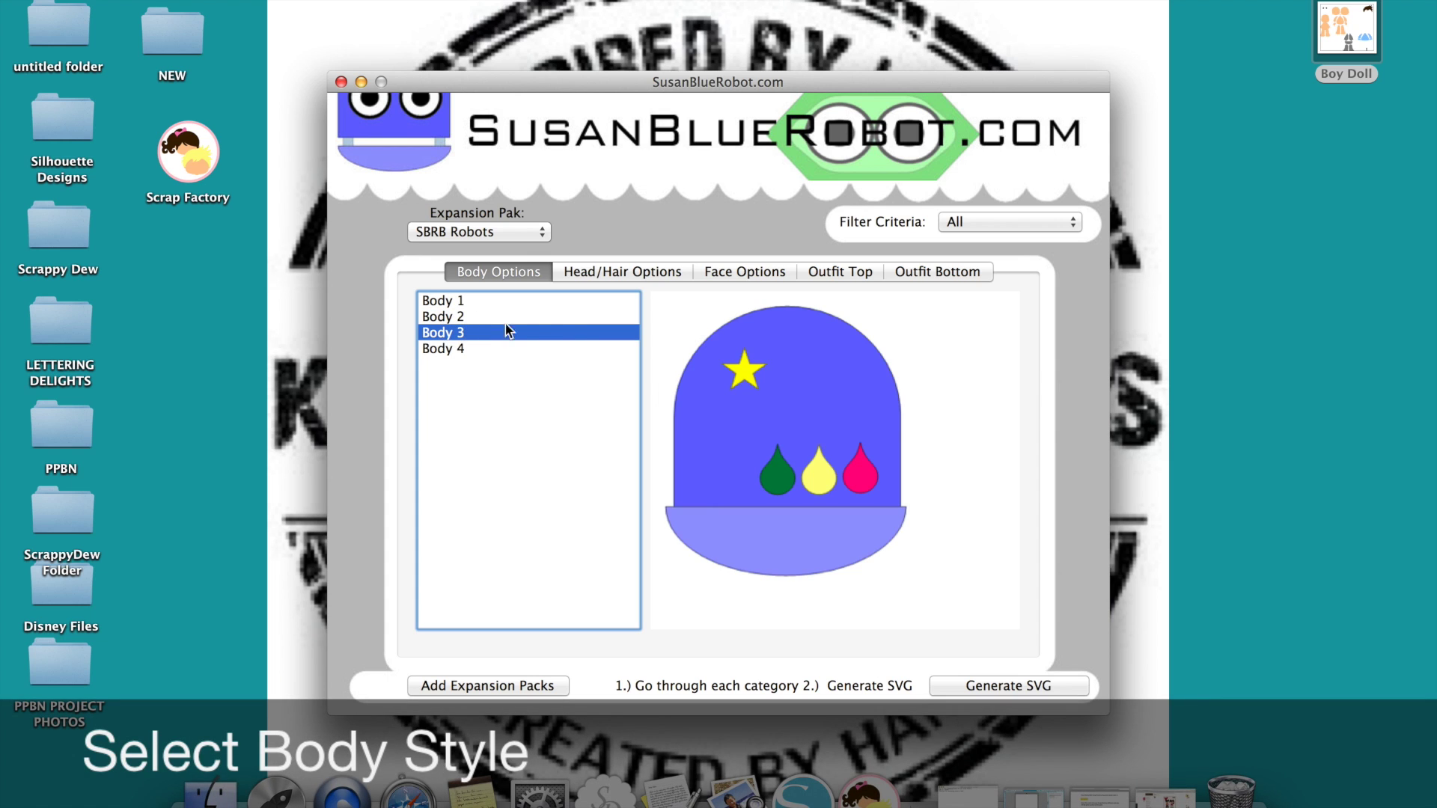
# - Choose Robot Head 3 from the head and hair options
pyautogui.click(653, 268)
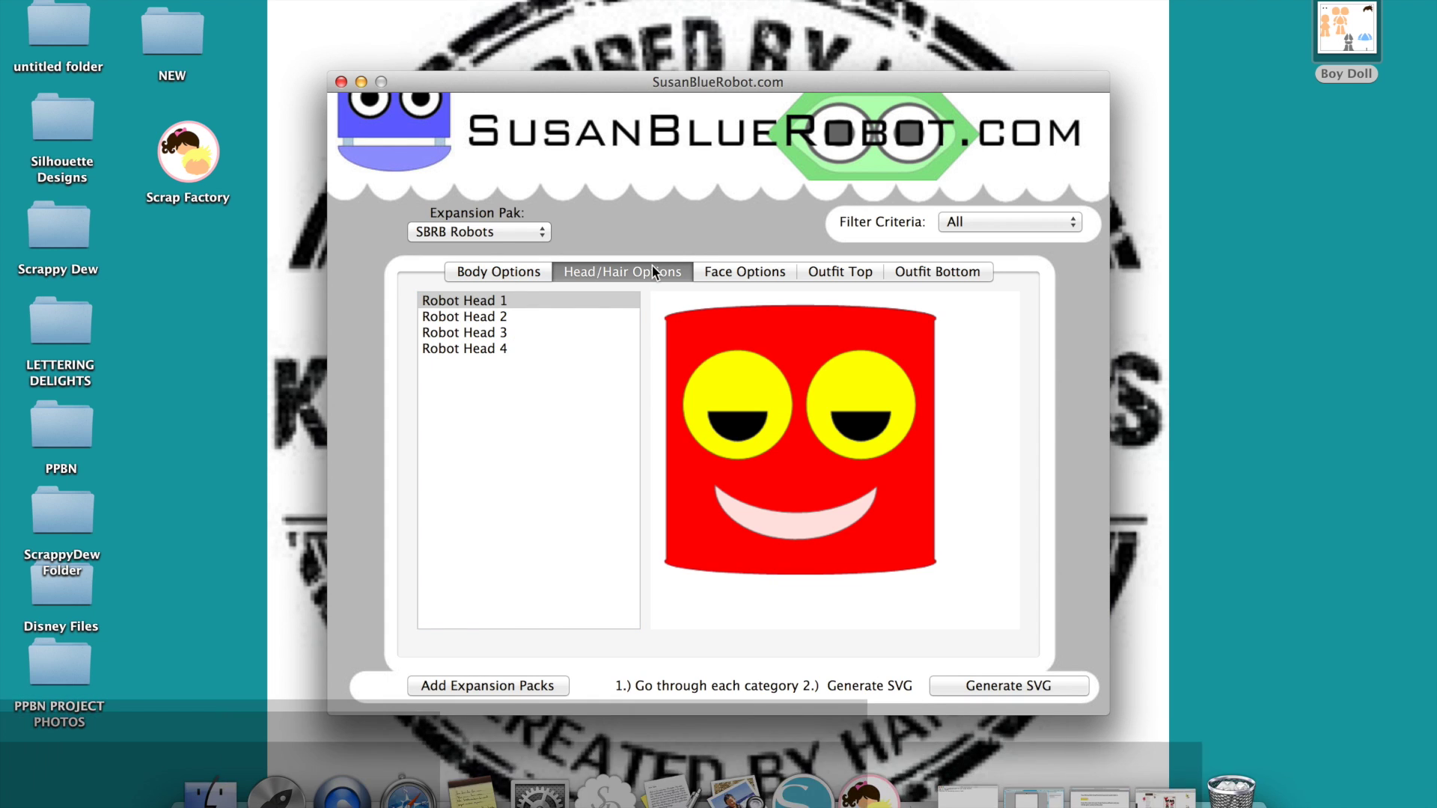
pyautogui.click(498, 318)
pyautogui.click(498, 333)
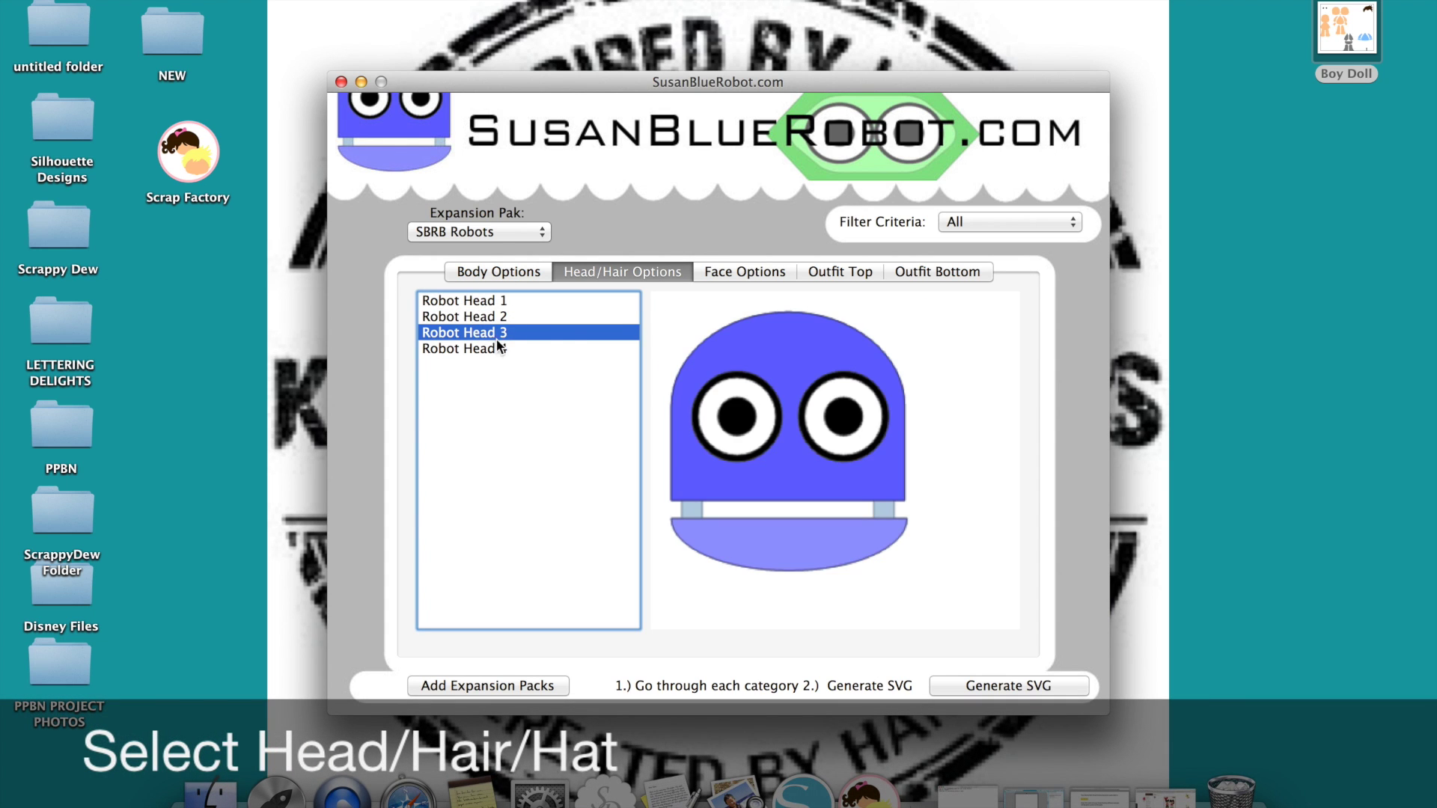
# - Choose Robot Arms 3 as the outfit top and Robot 3 Legs as the outfit bottom
pyautogui.click(826, 270)
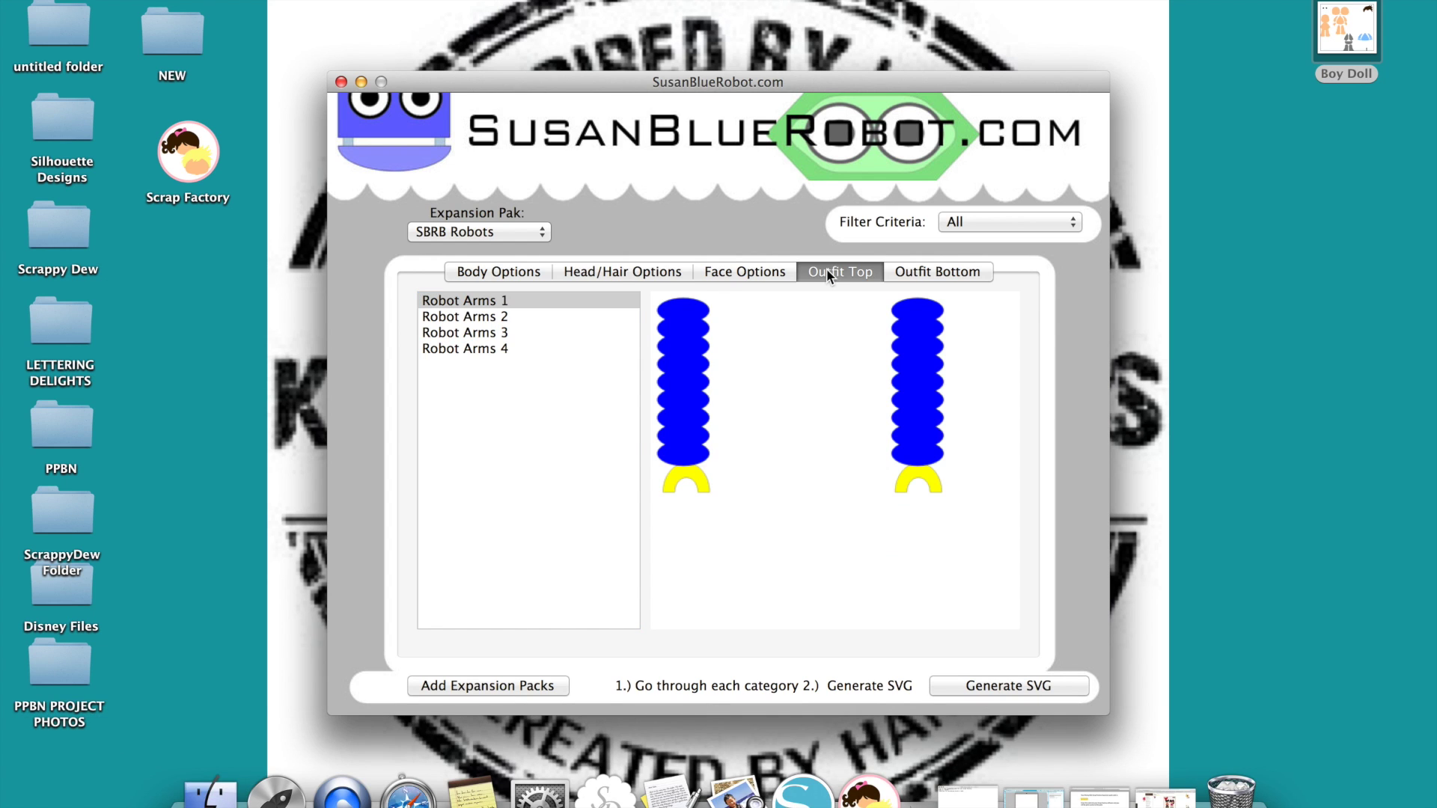
pyautogui.click(487, 332)
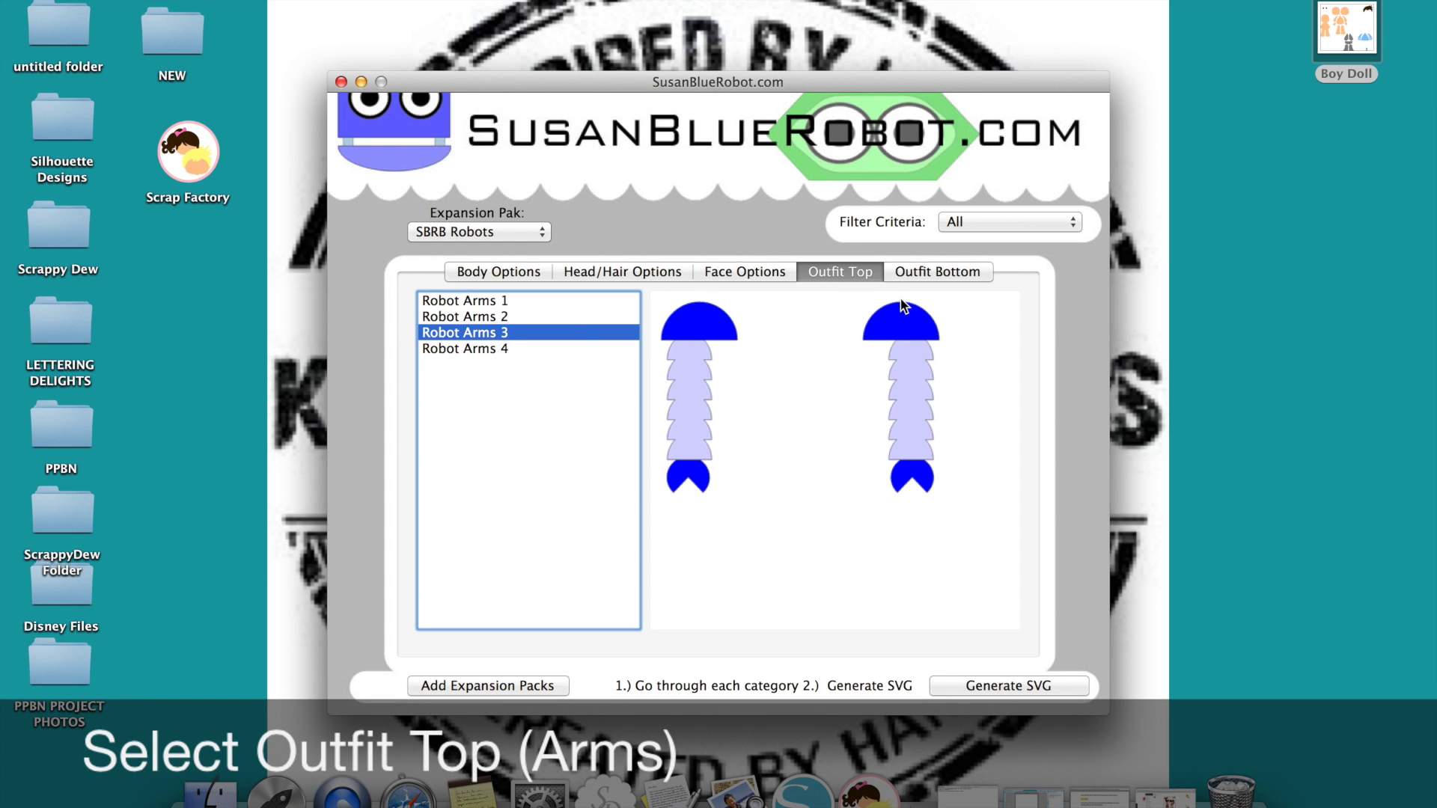
pyautogui.click(948, 274)
pyautogui.click(494, 334)
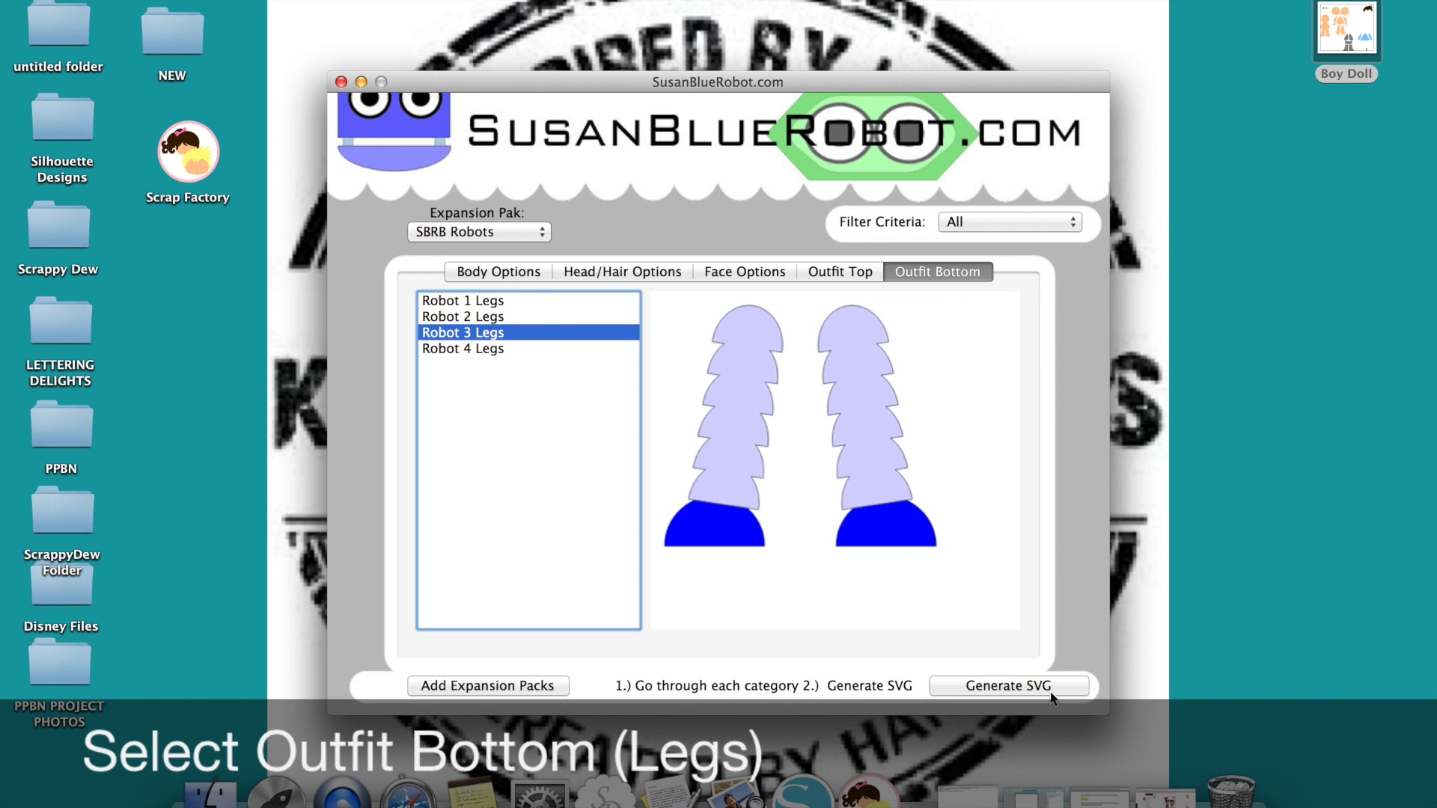
# - Generate the robot's SVG, save it to the Desktop as Robot, and place its icon below Boy Doll
pyautogui.click(1008, 686)
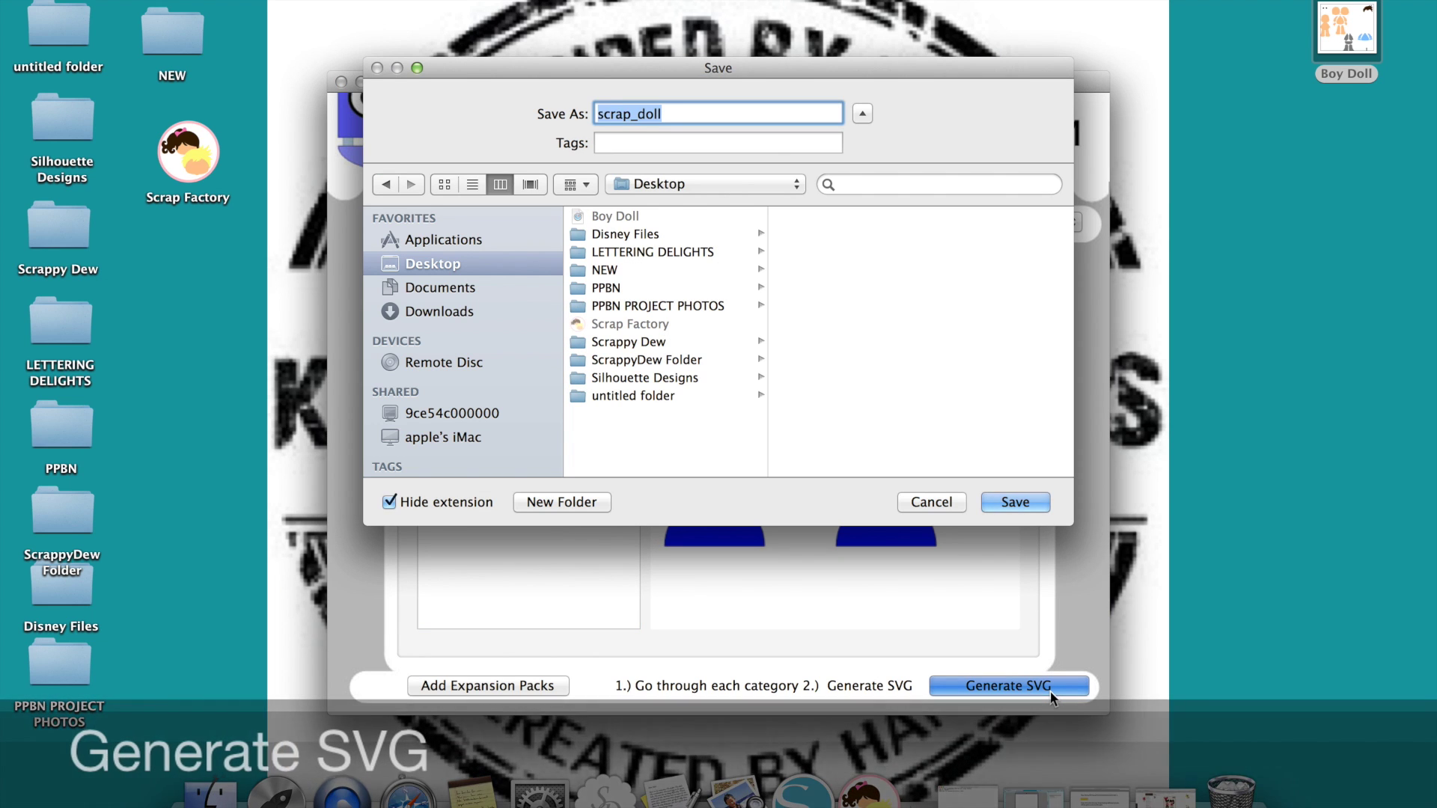
pyautogui.write('Robot')
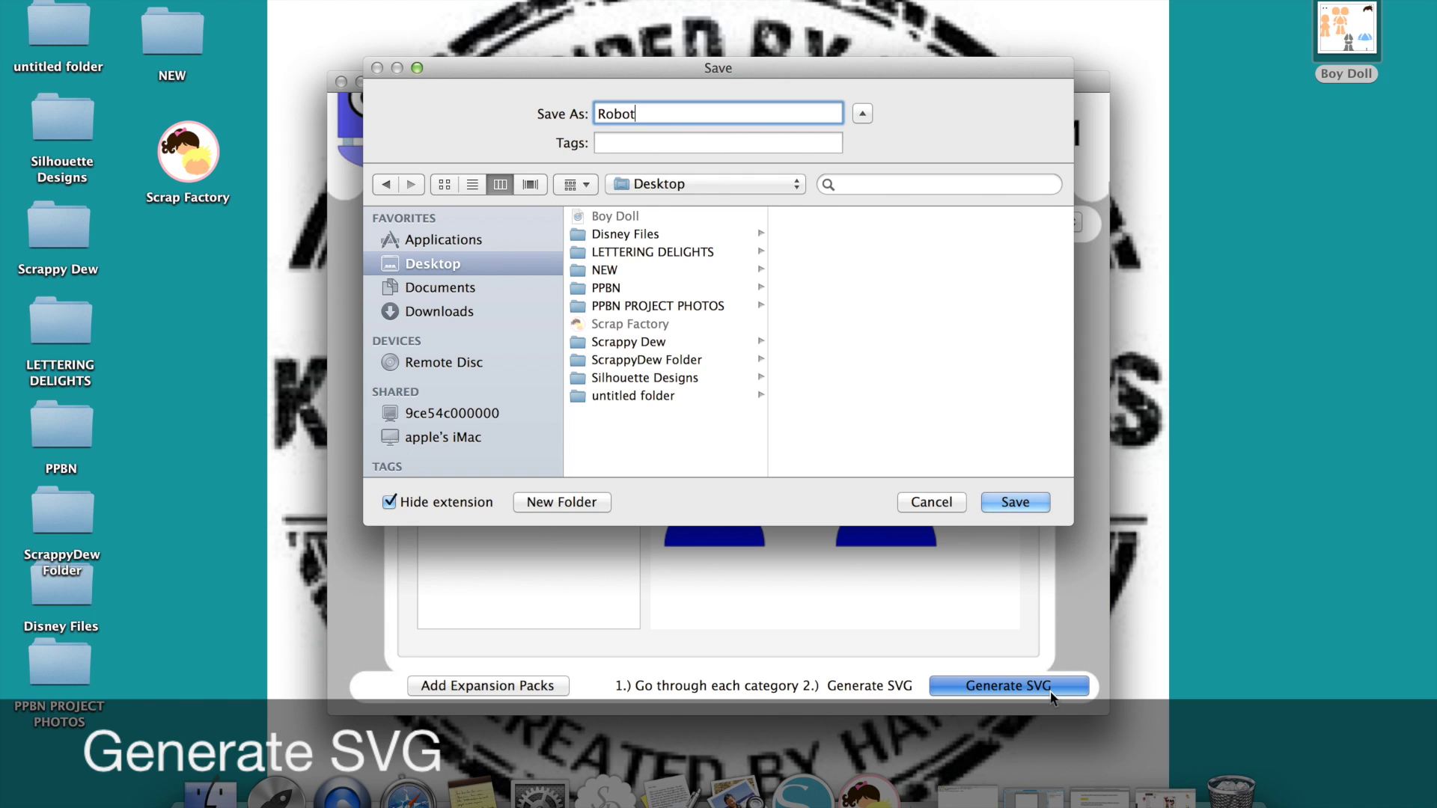
pyautogui.click(1015, 501)
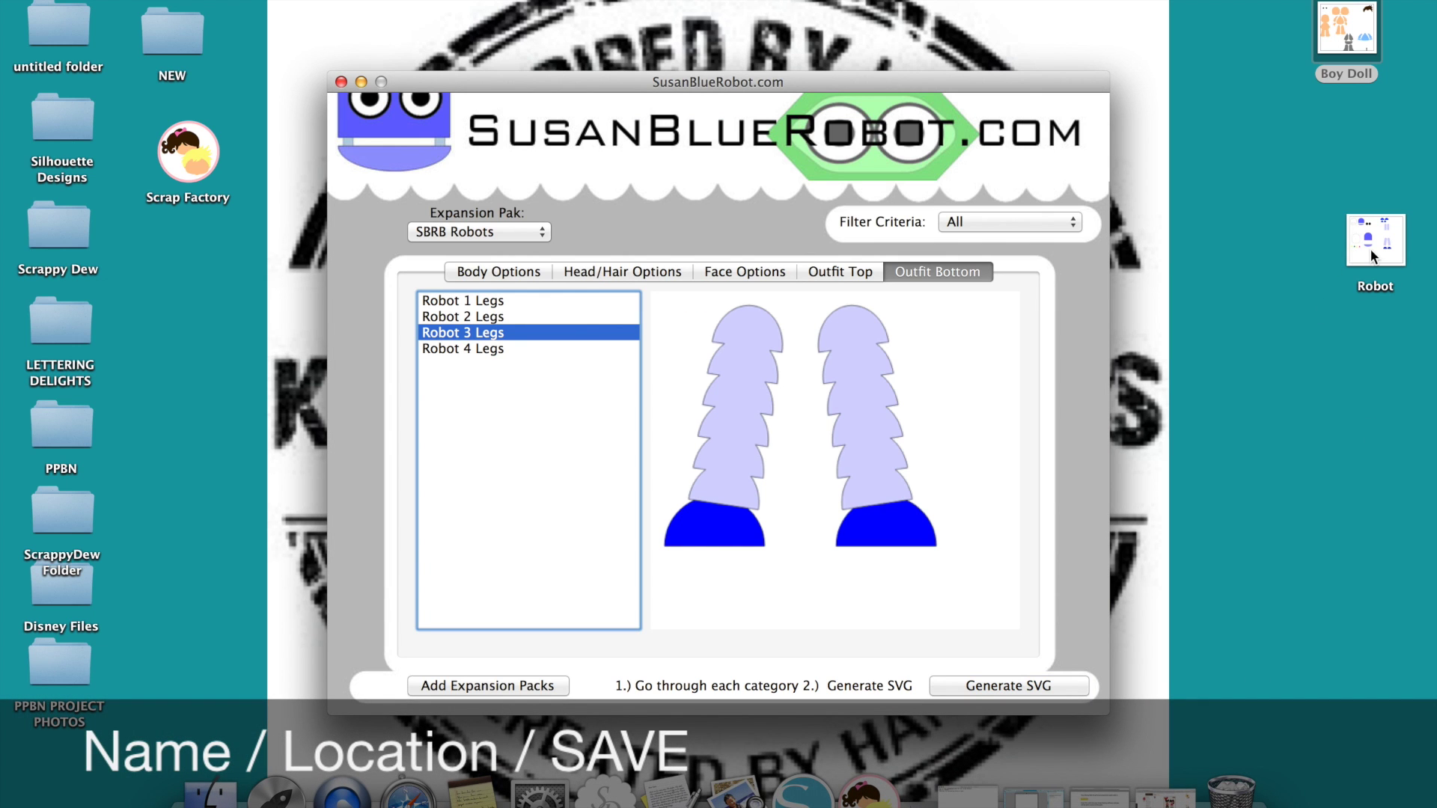
pyautogui.moveTo(1373, 256); pyautogui.dragTo(1339, 155)
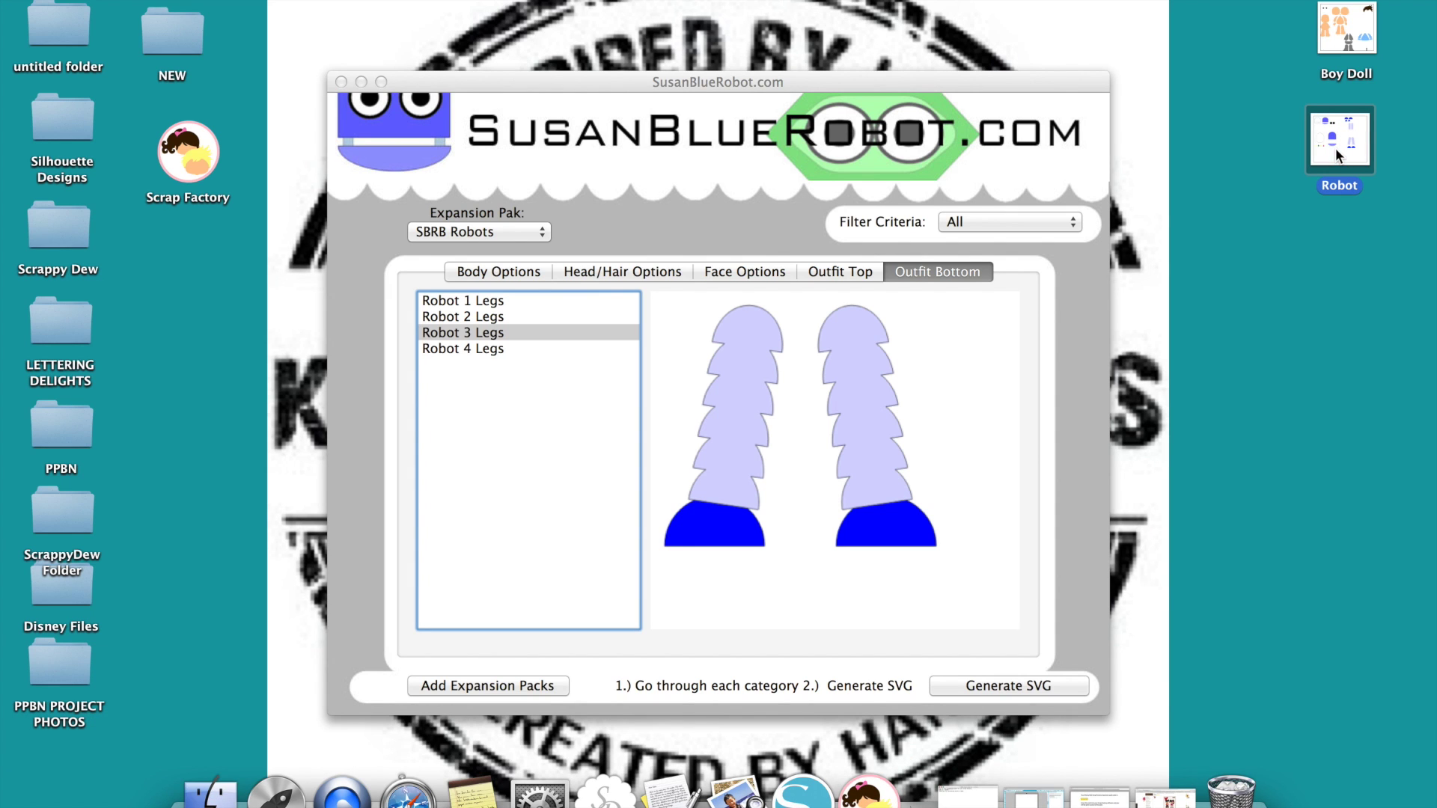
# - Minimize the doll builder, switch to the Cricut canvas in the web browser, and open its image upload window
pyautogui.click(362, 83)
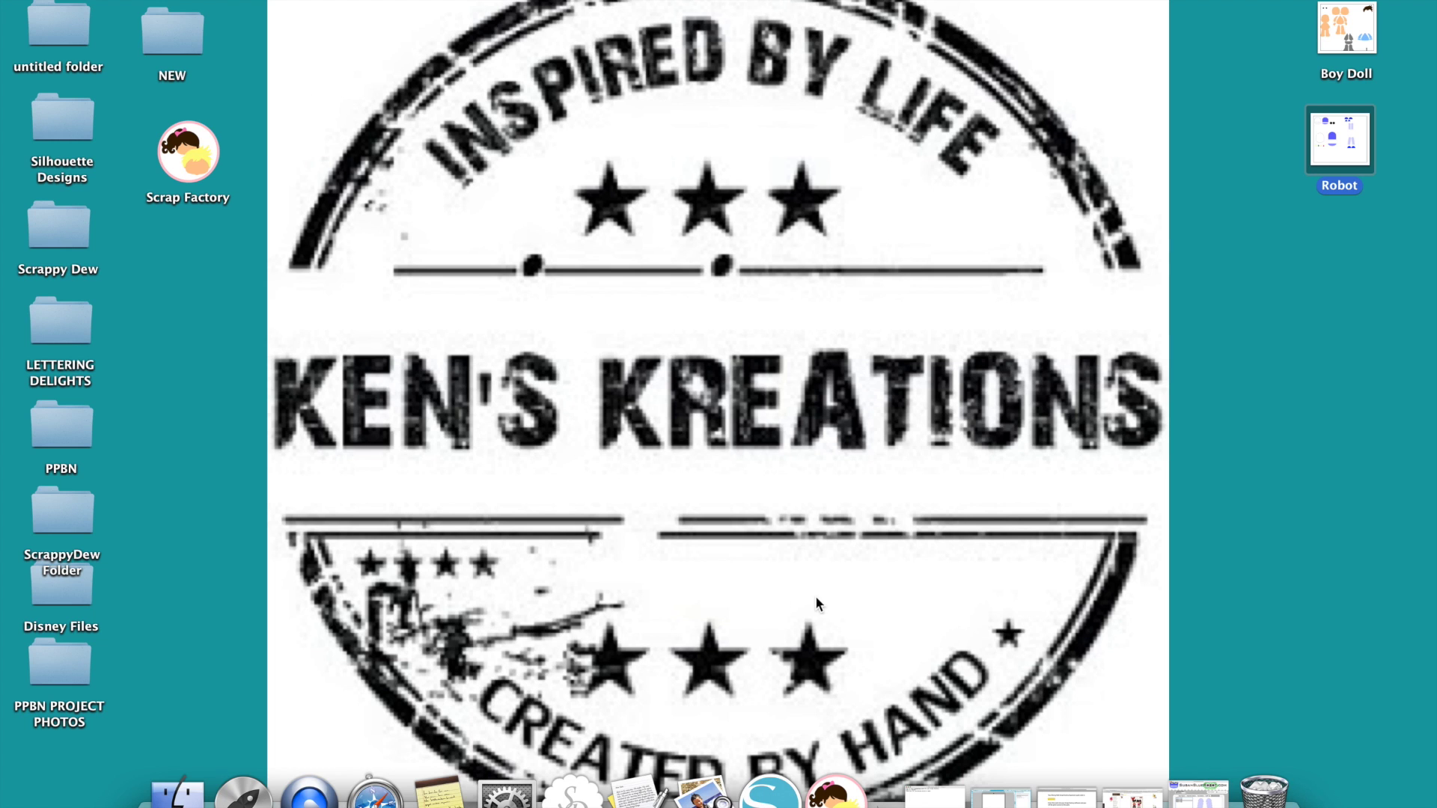
pyautogui.click(1131, 795)
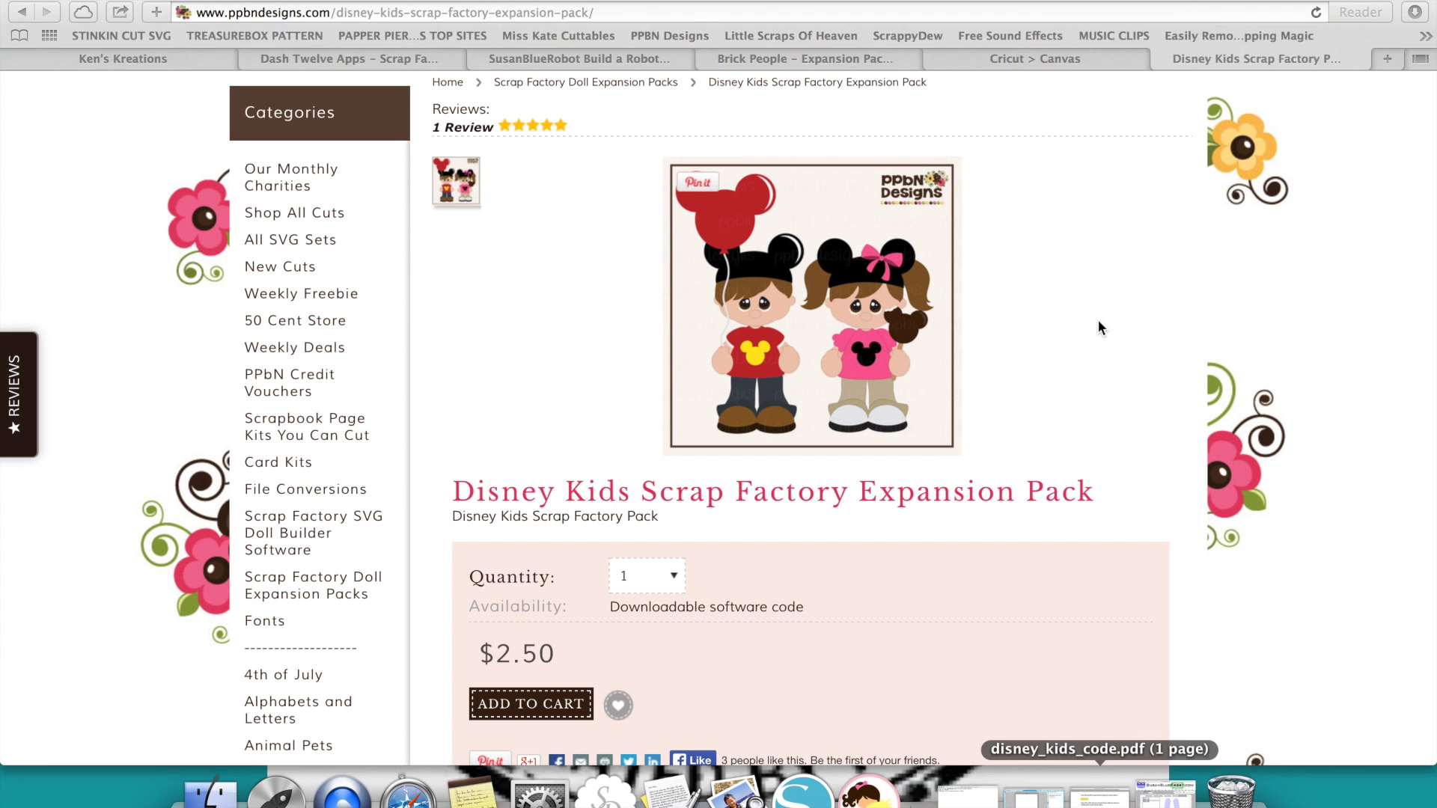
pyautogui.click(1017, 54)
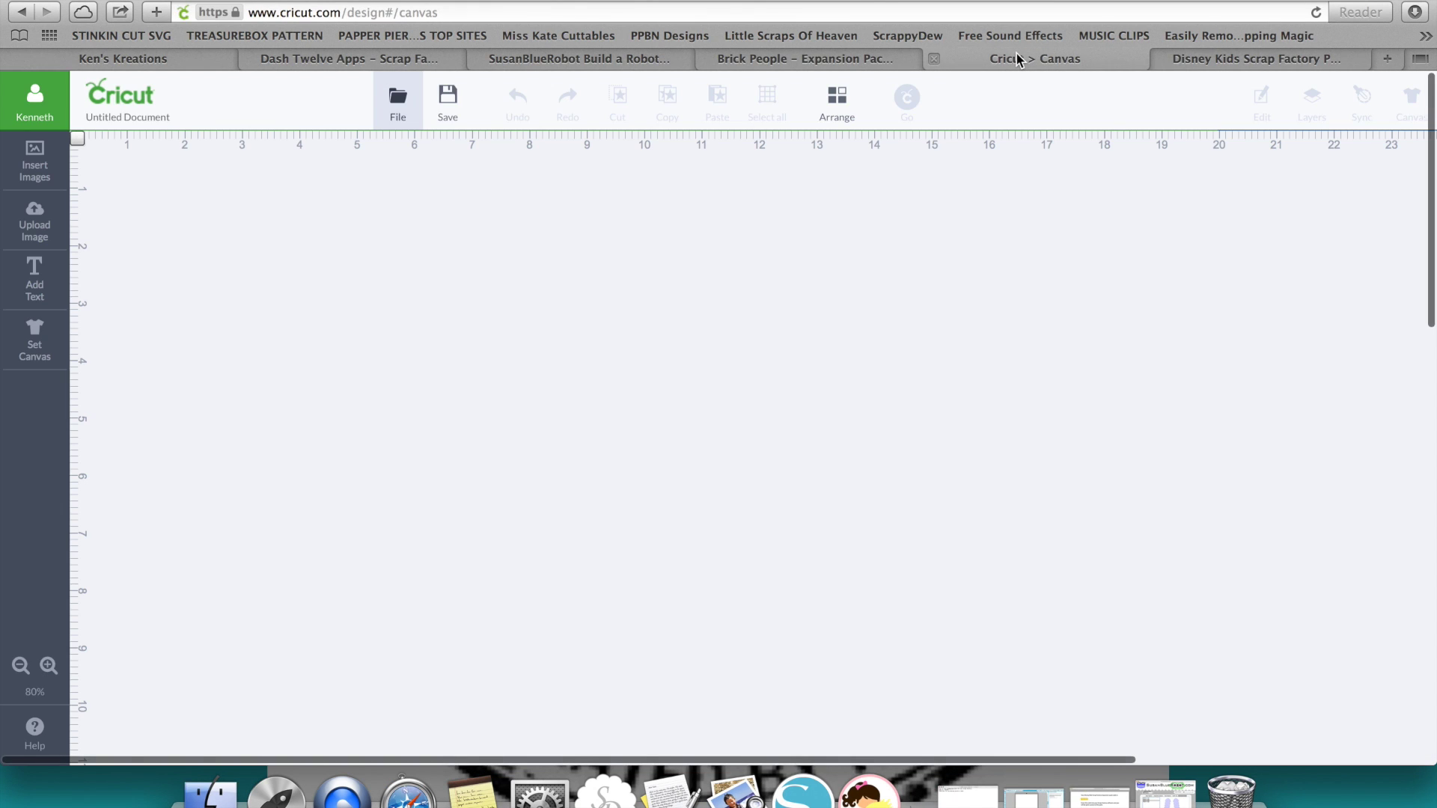
pyautogui.click(31, 231)
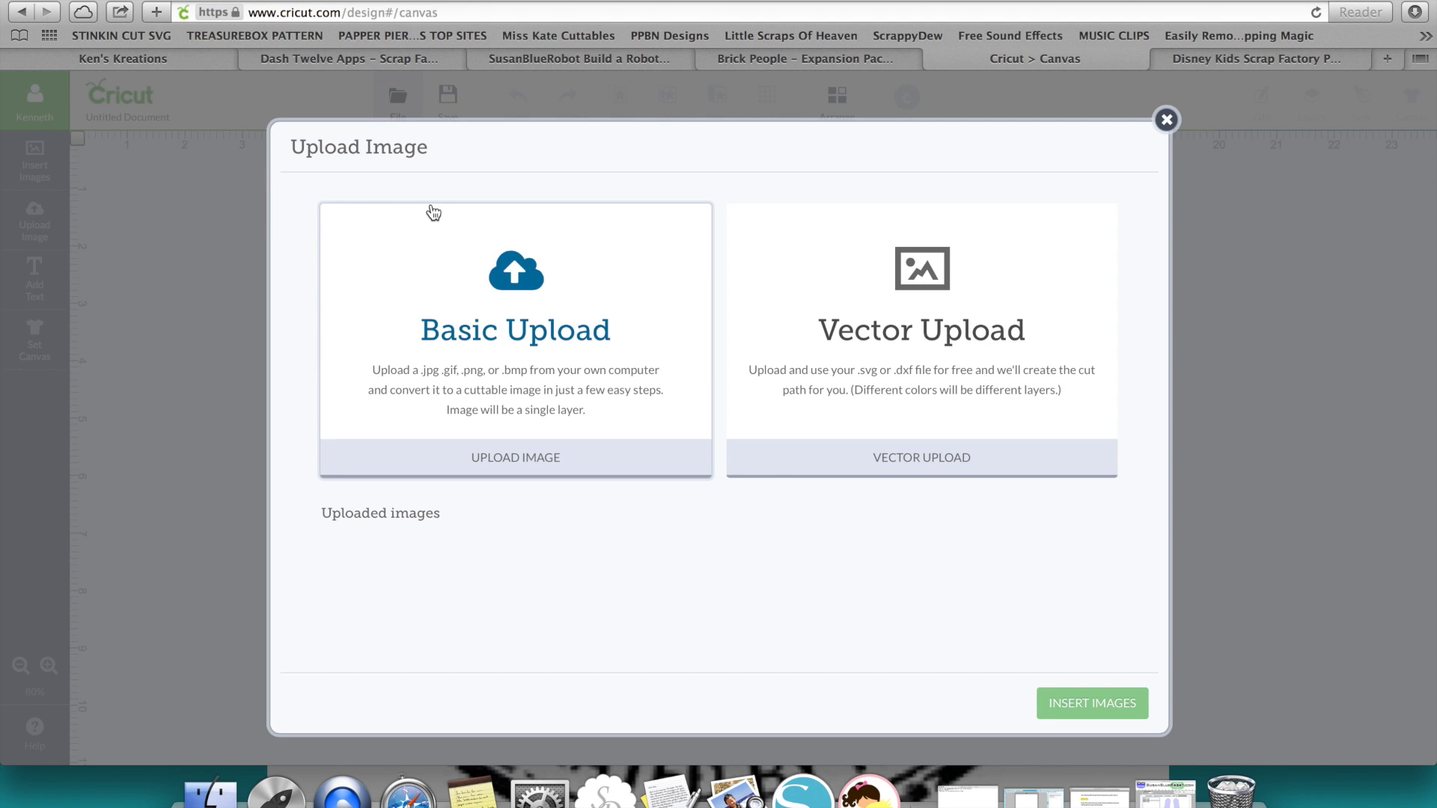
# - Start a vector upload and load the Boy Doll SVG from the Desktop
pyautogui.click(935, 323)
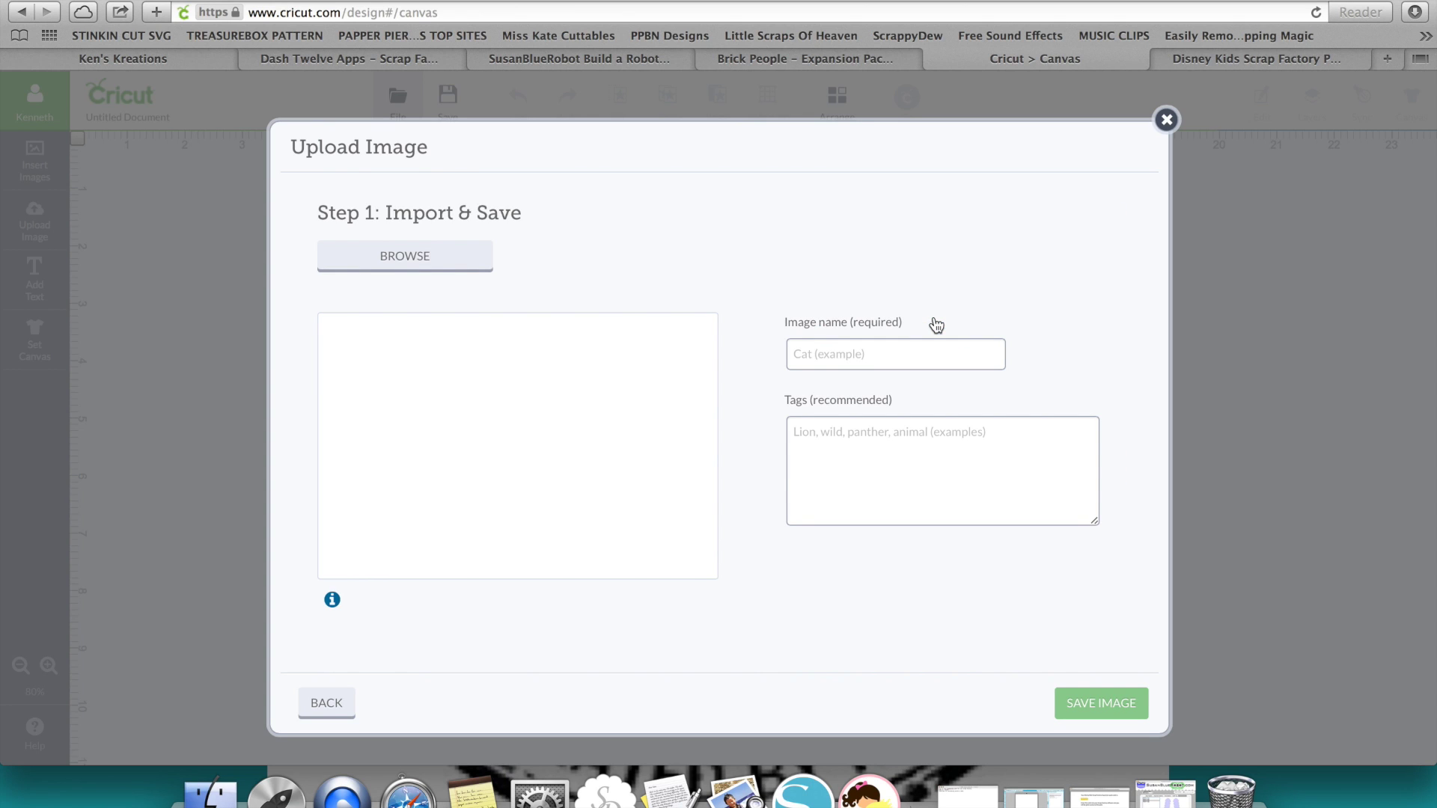
pyautogui.click(455, 266)
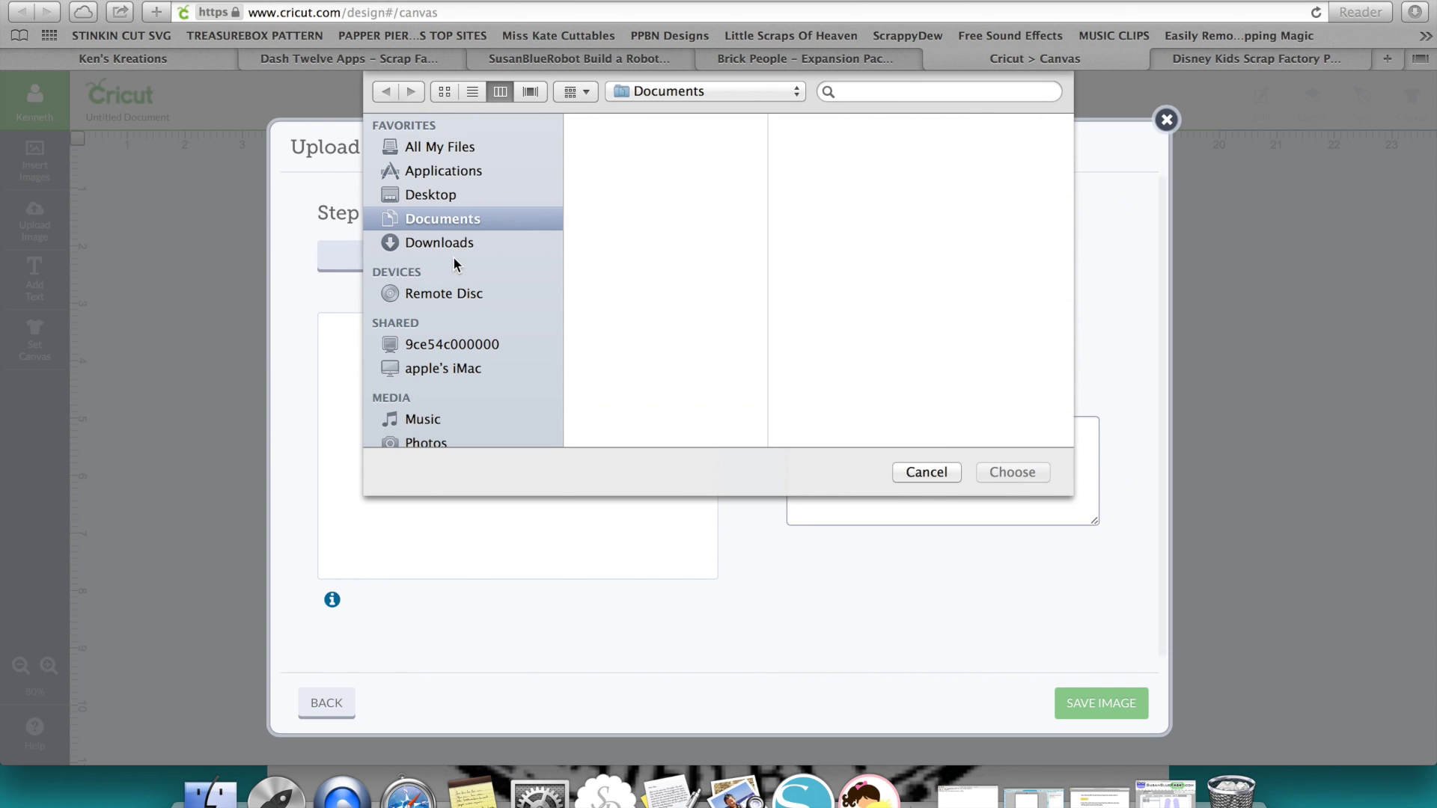
pyautogui.click(430, 194)
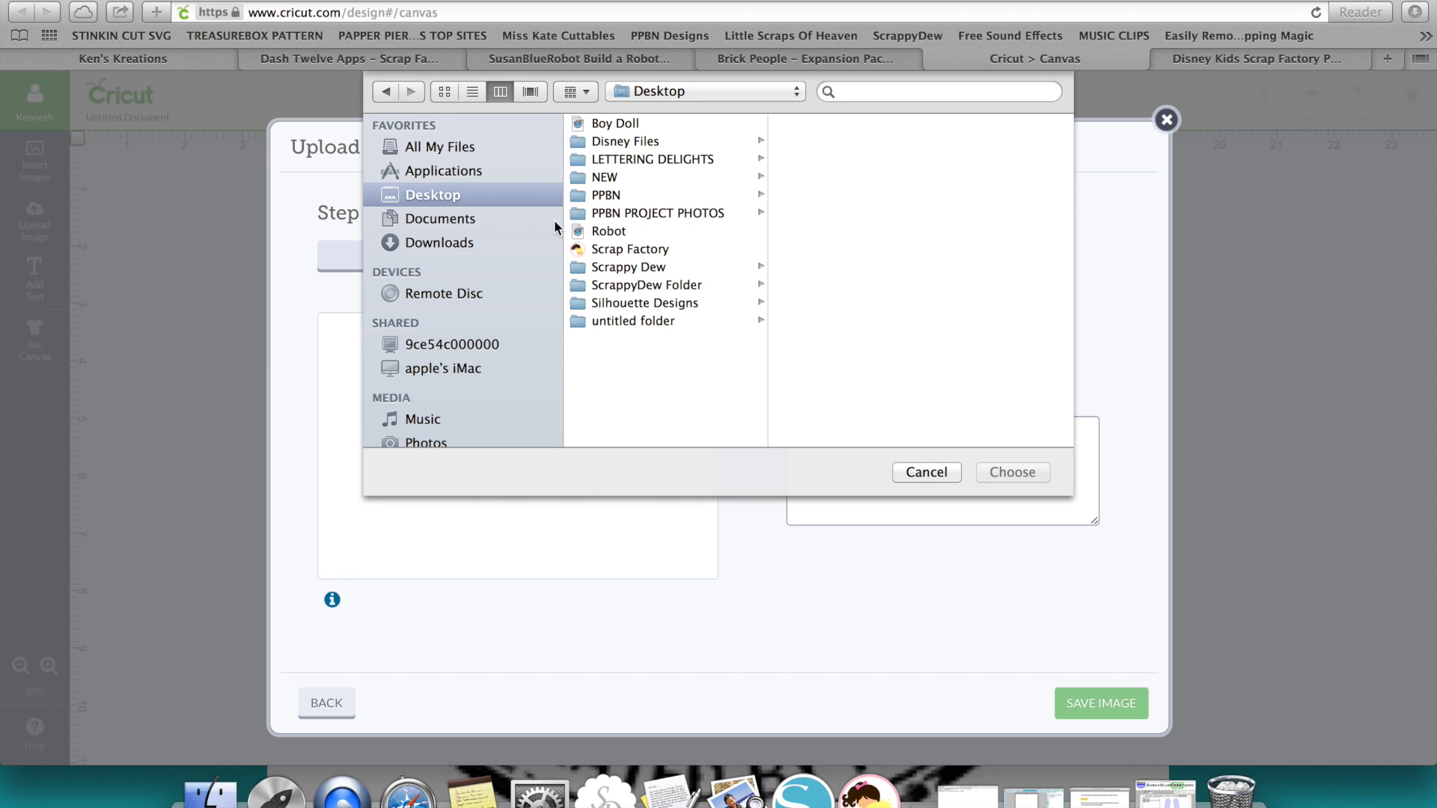
pyautogui.click(636, 125)
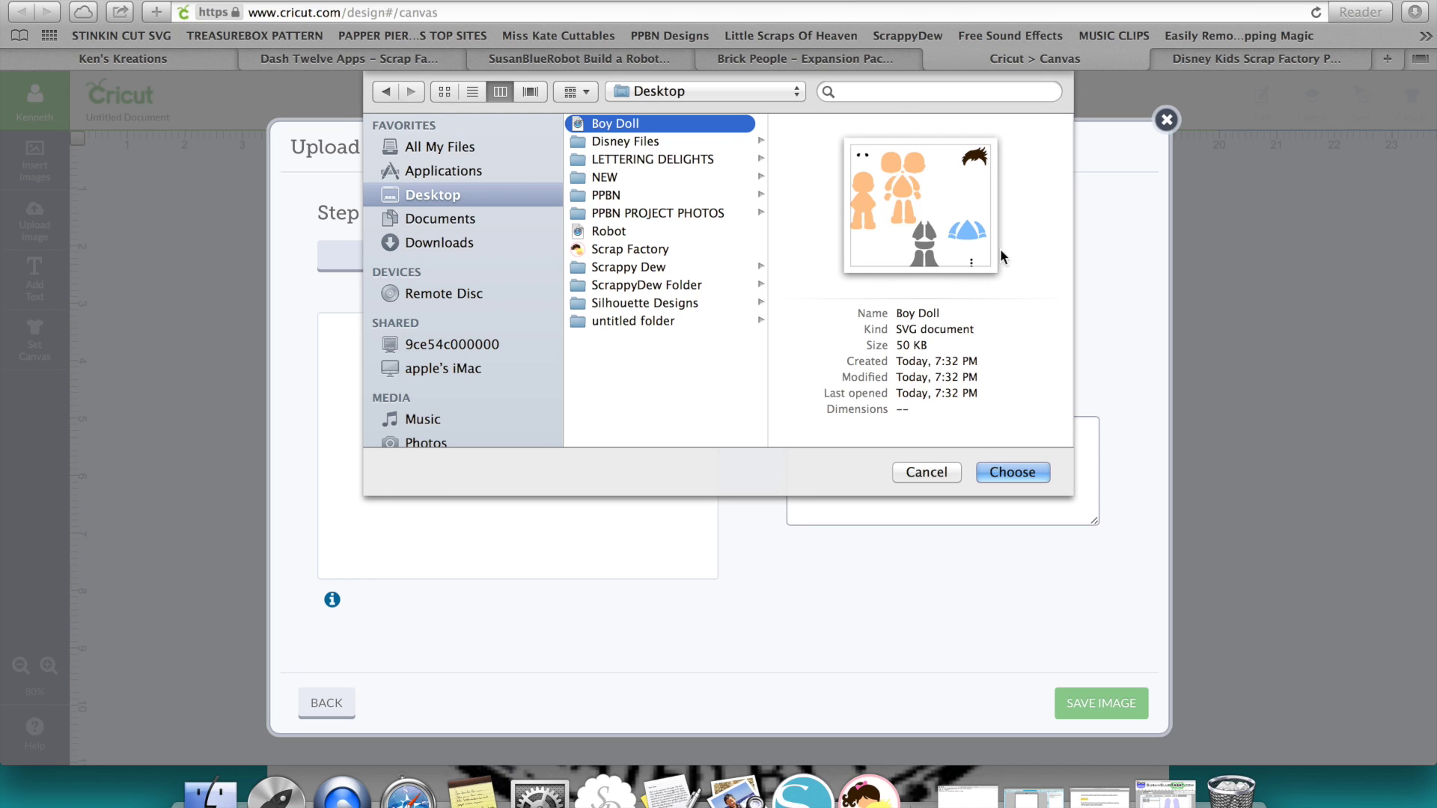
pyautogui.click(1029, 474)
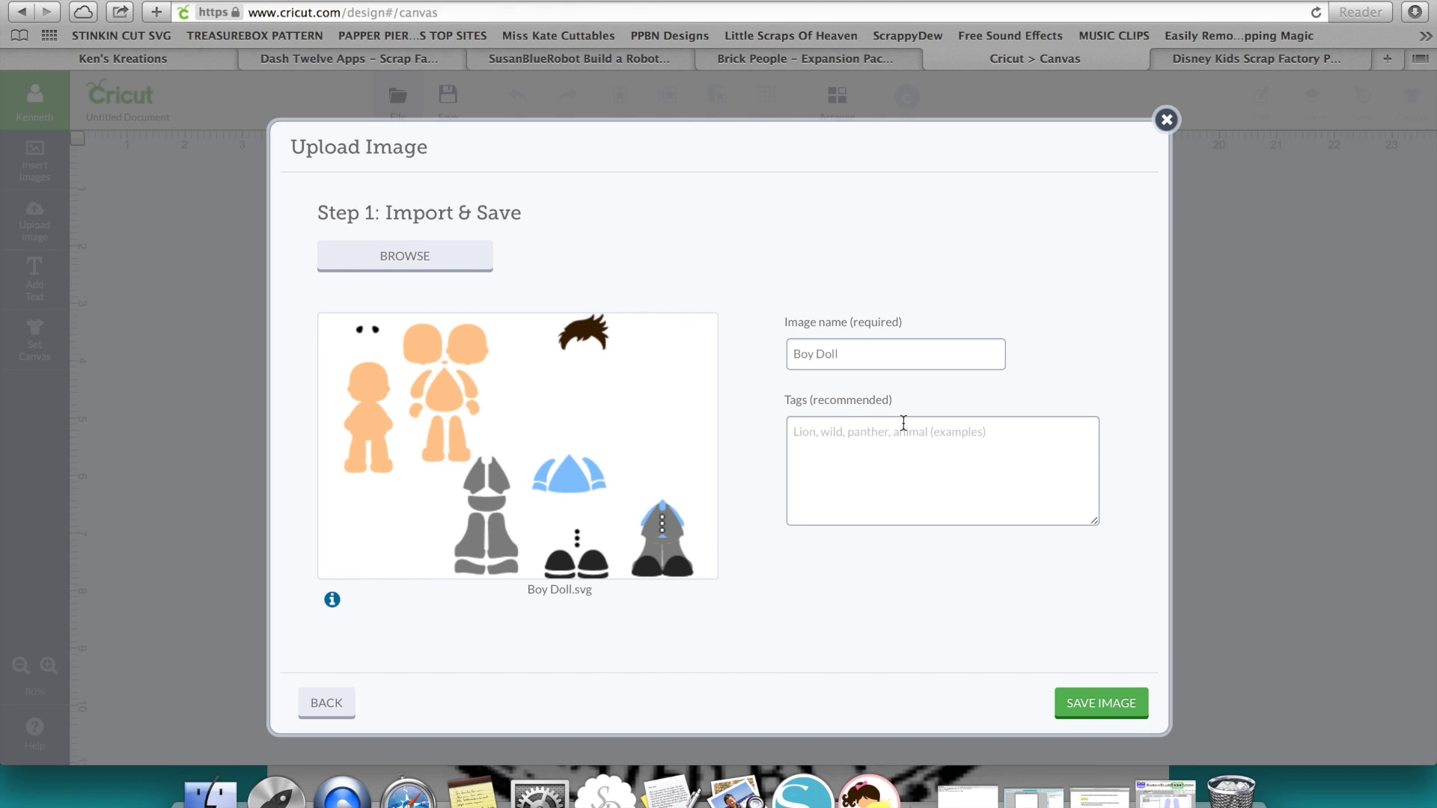
# - Save the upload with the tags "scrap factory, boy doll, dress suit," and insert the Boy Doll image on the canvas
pyautogui.click(859, 441)
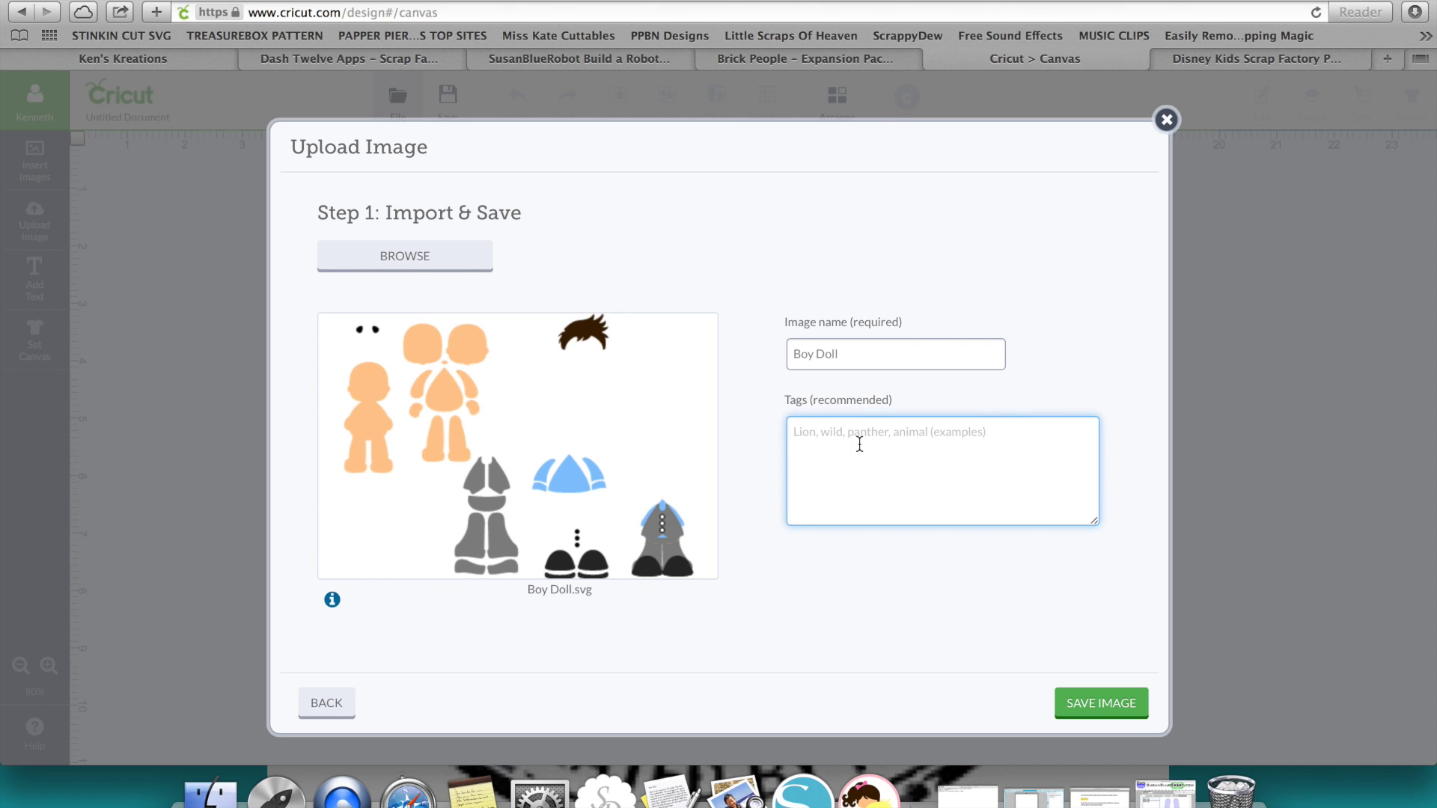
pyautogui.write('scr')
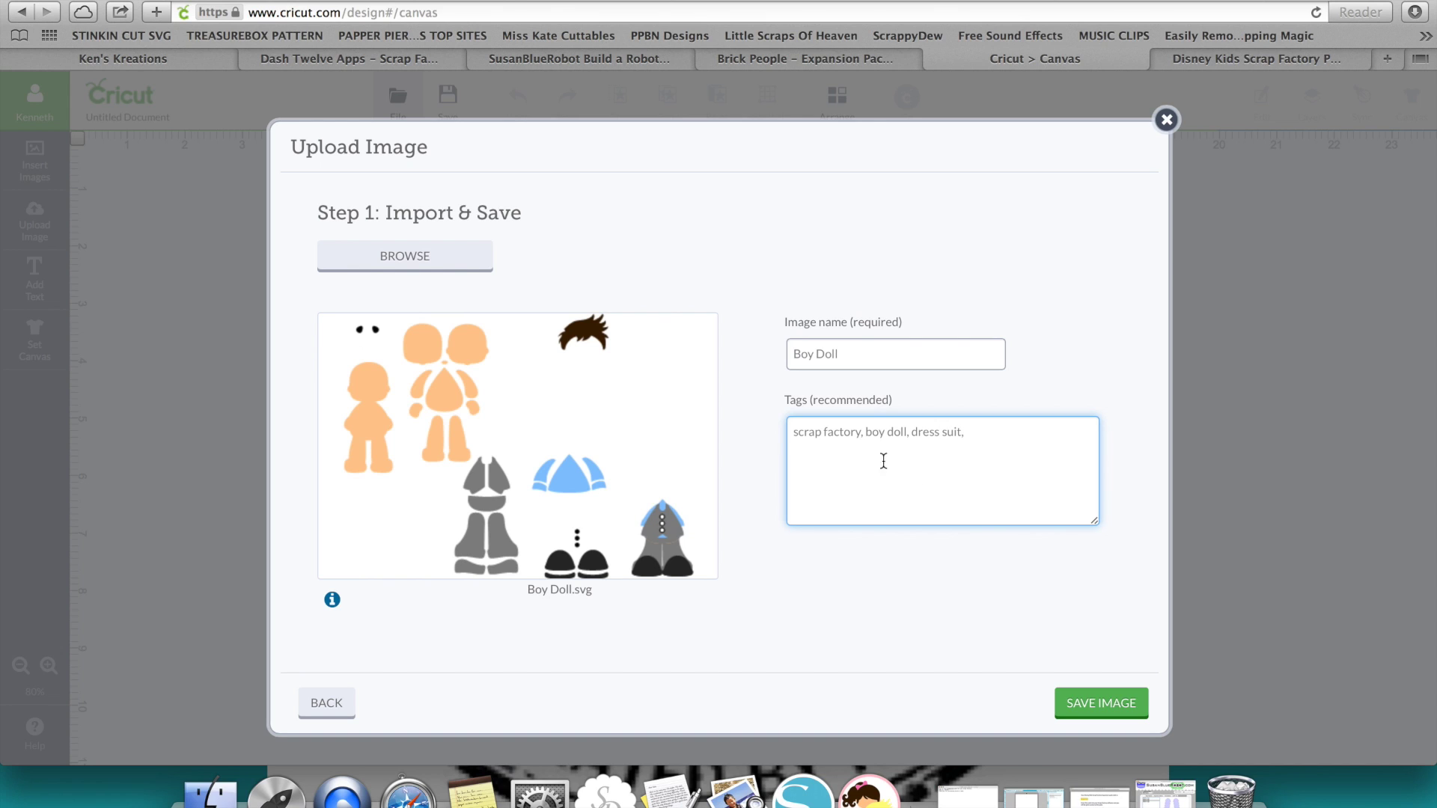
pyautogui.click(1117, 706)
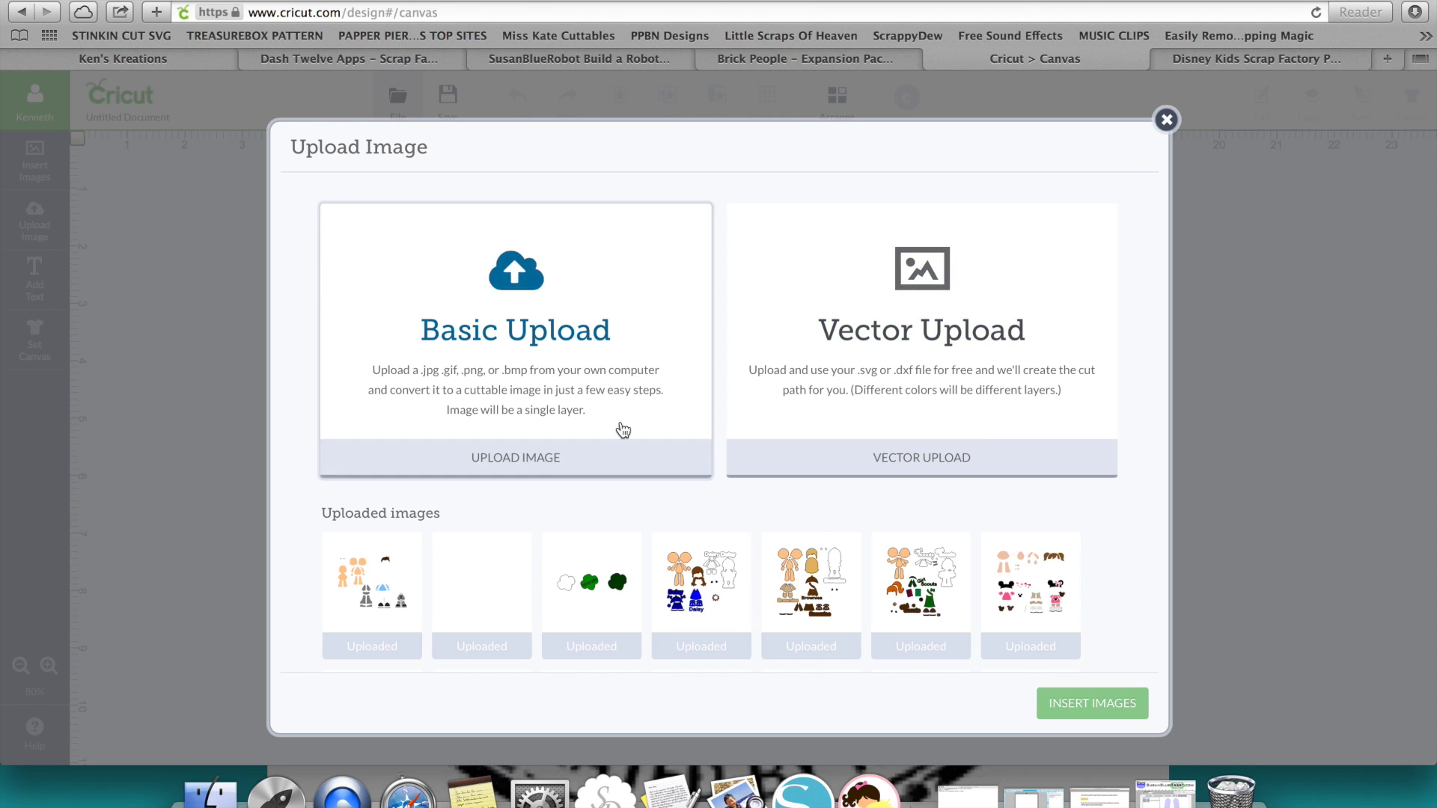
pyautogui.click(400, 580)
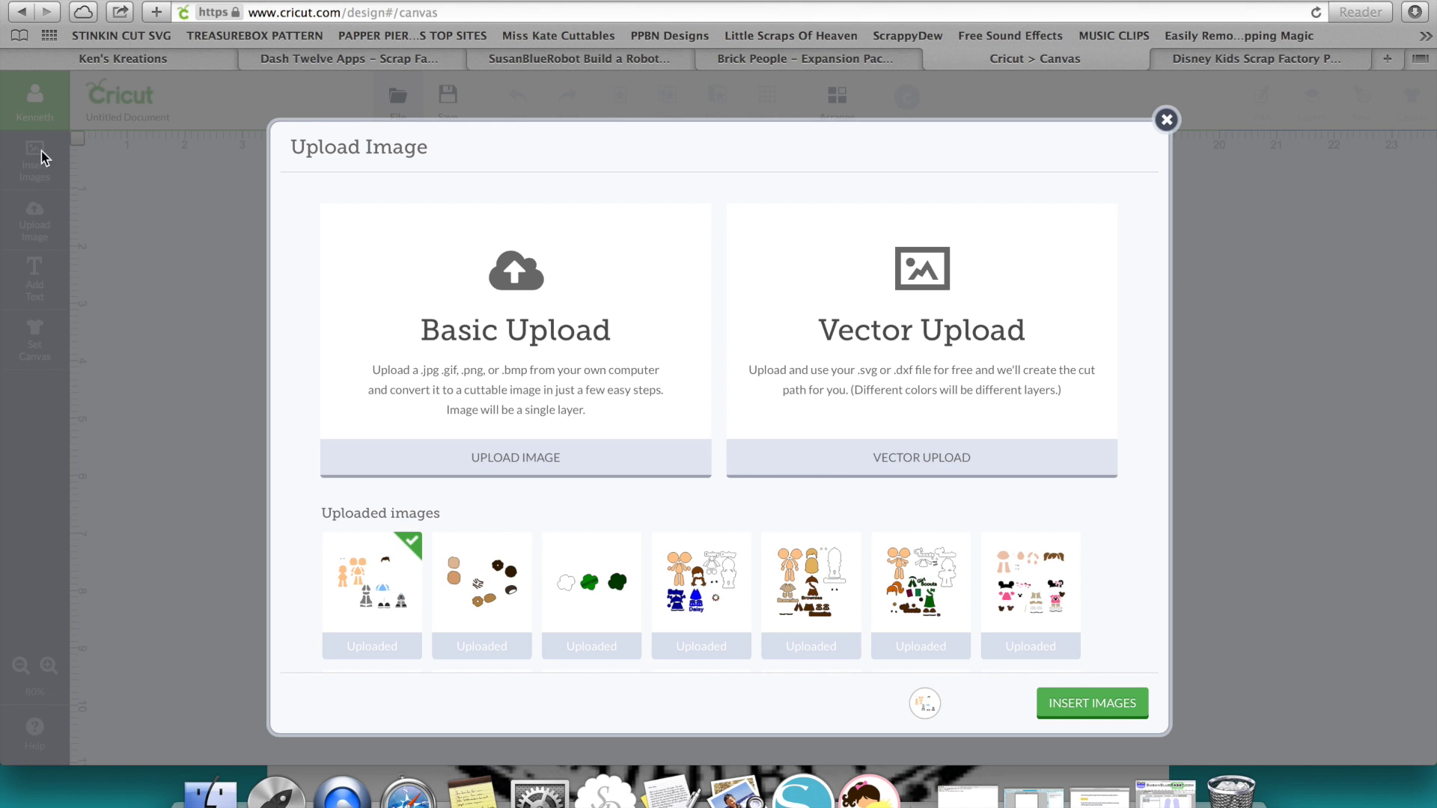
pyautogui.click(1166, 119)
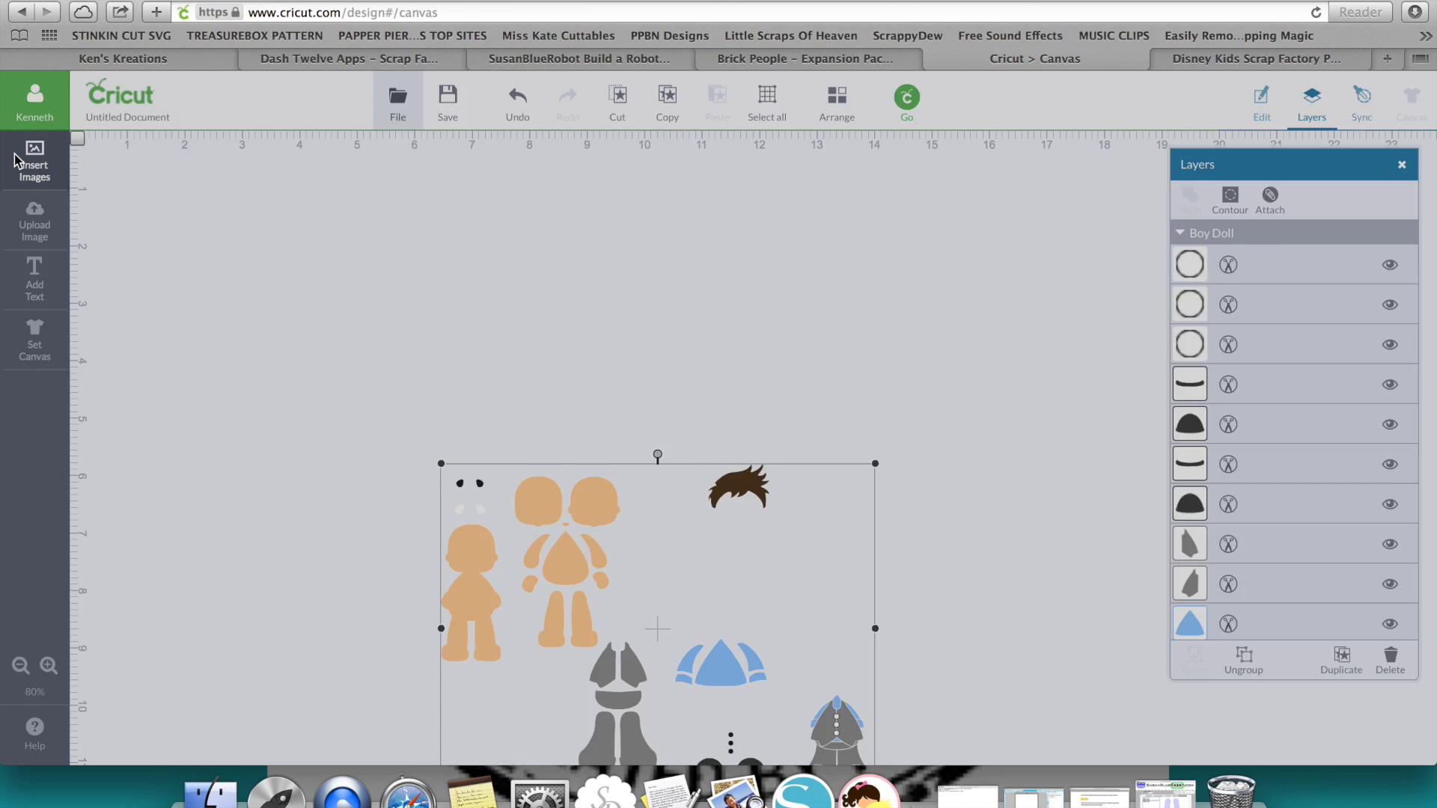
# - Search the image library for "scrap factory", preview the Boy Doll match, and return to the canvas without inserting it
pyautogui.click(16, 154)
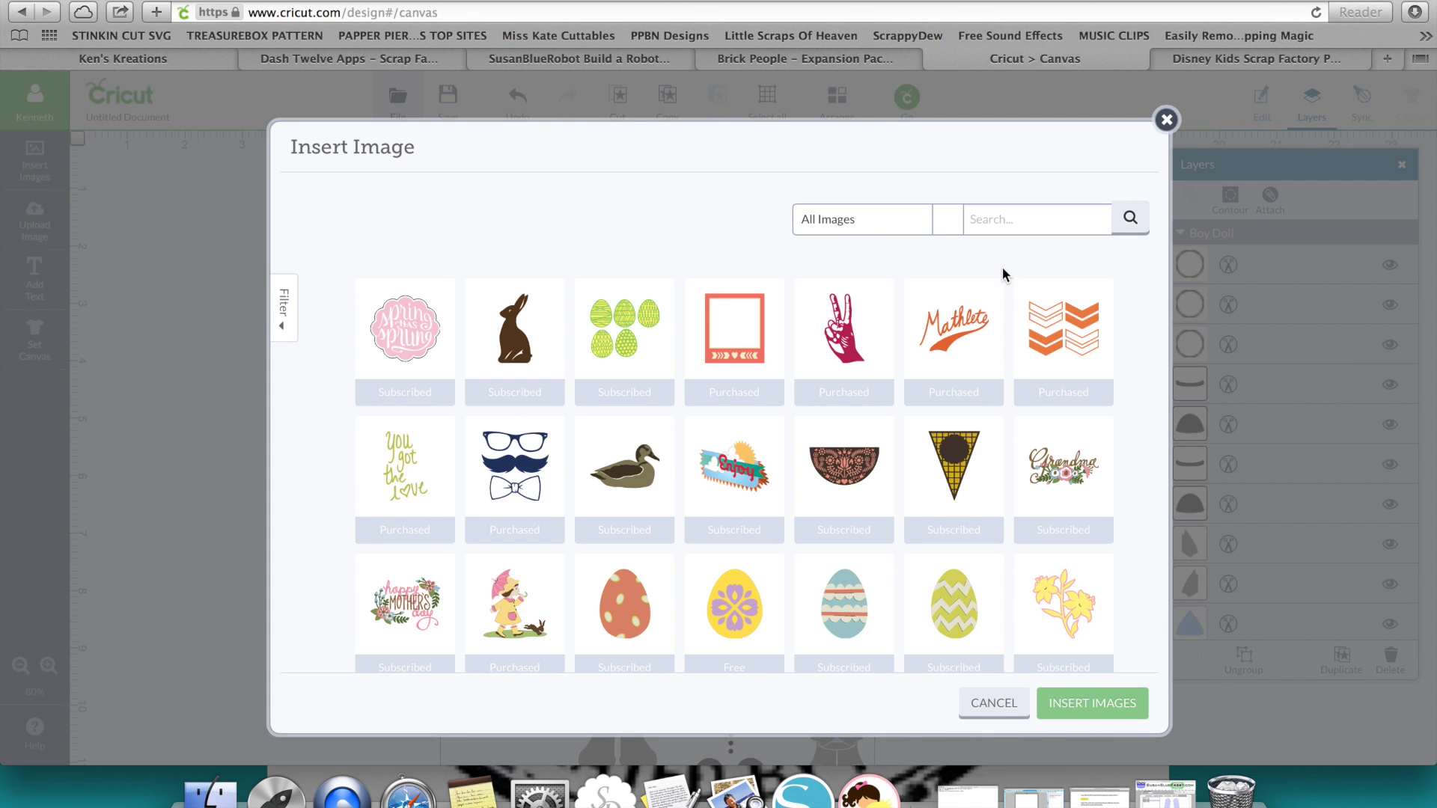
pyautogui.click(1042, 222)
pyautogui.write('scrap factory')
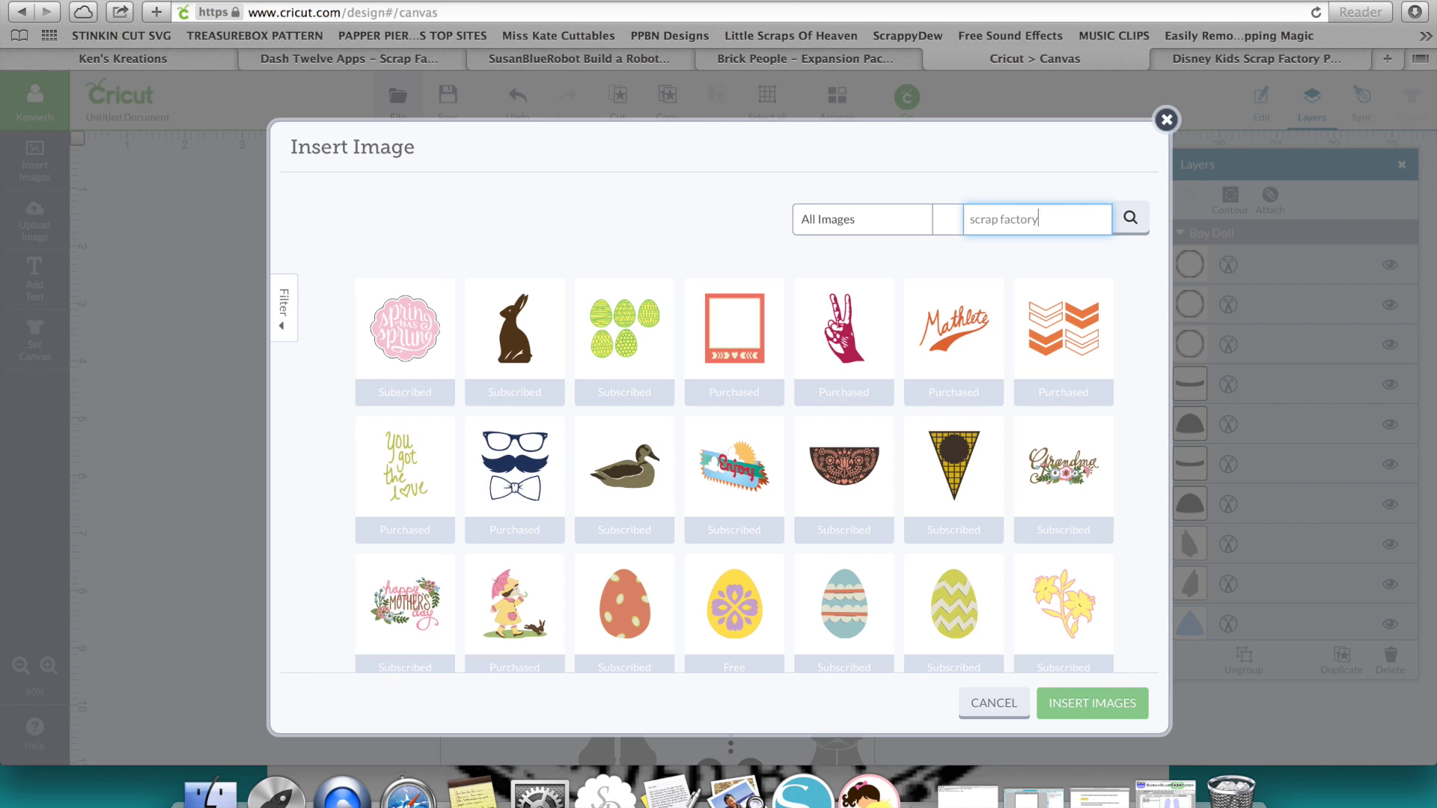
pyautogui.press('Return')
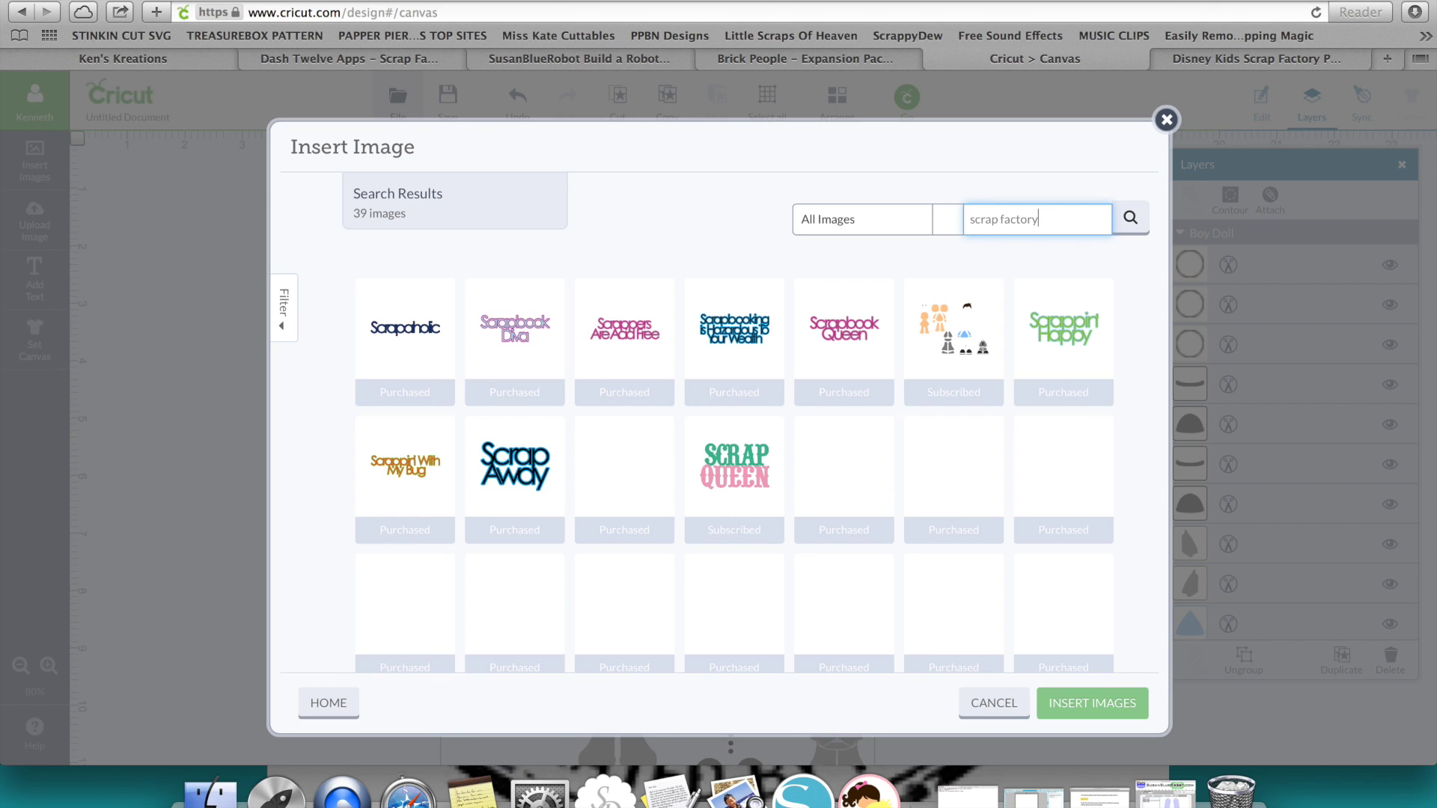
pyautogui.click(965, 337)
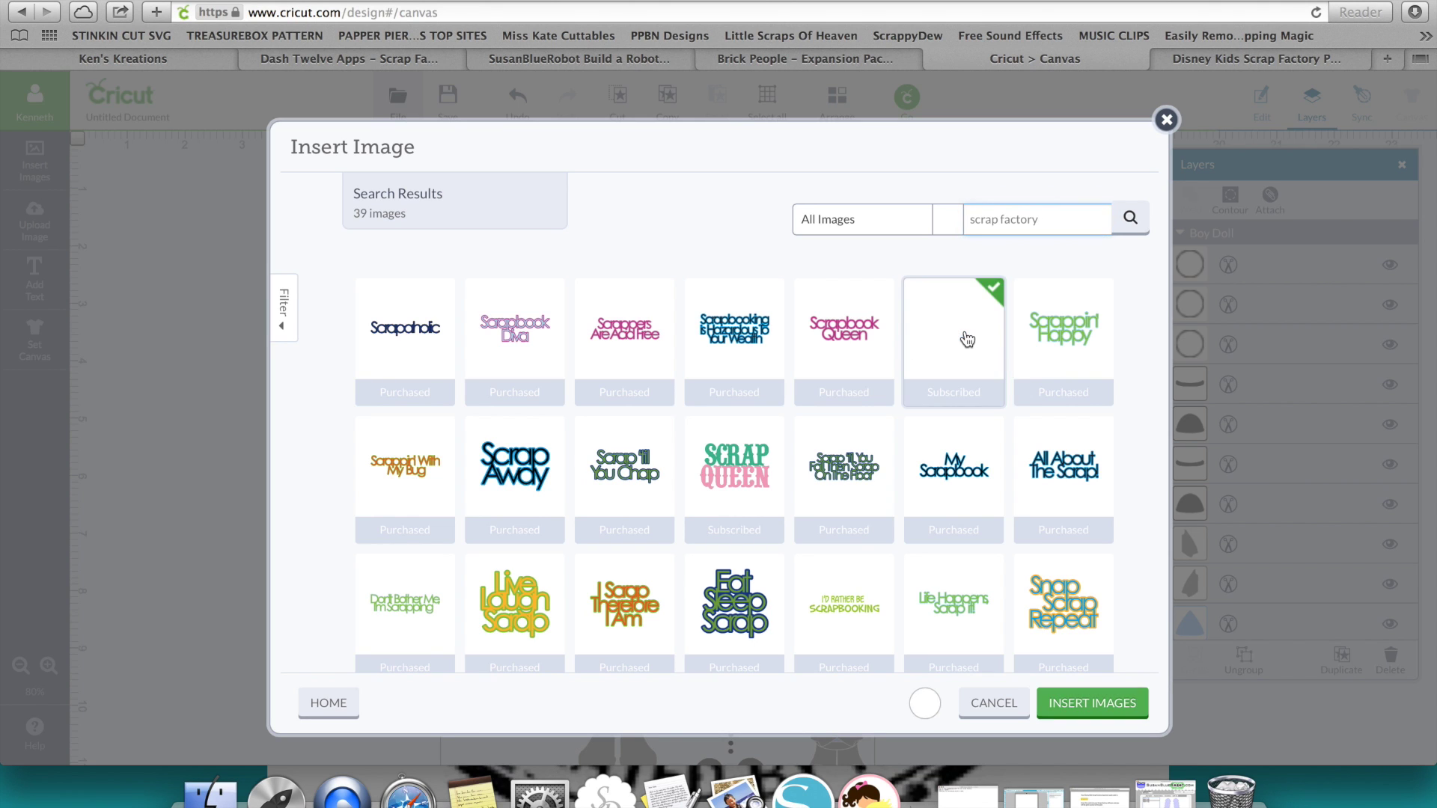
pyautogui.click(970, 340)
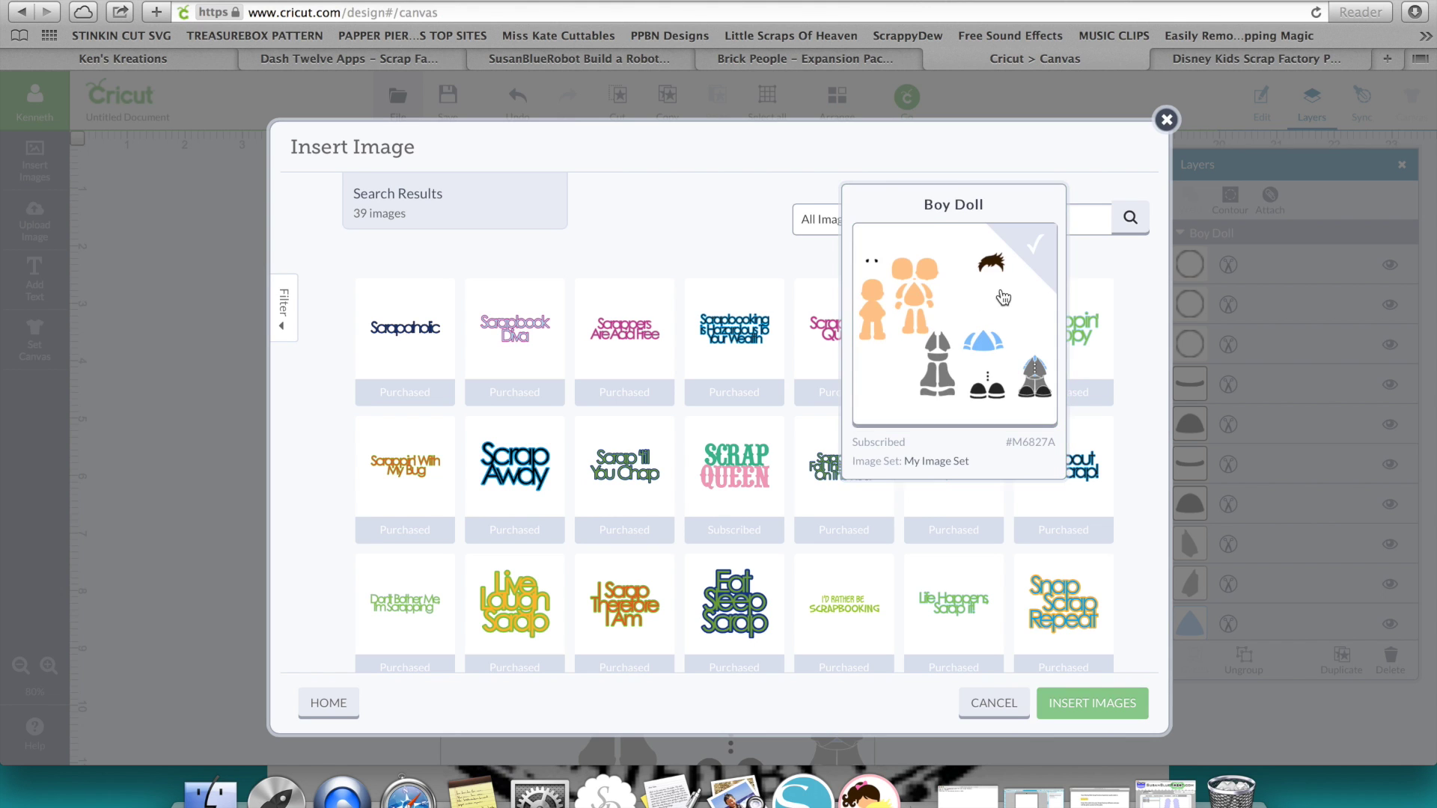
pyautogui.click(1166, 119)
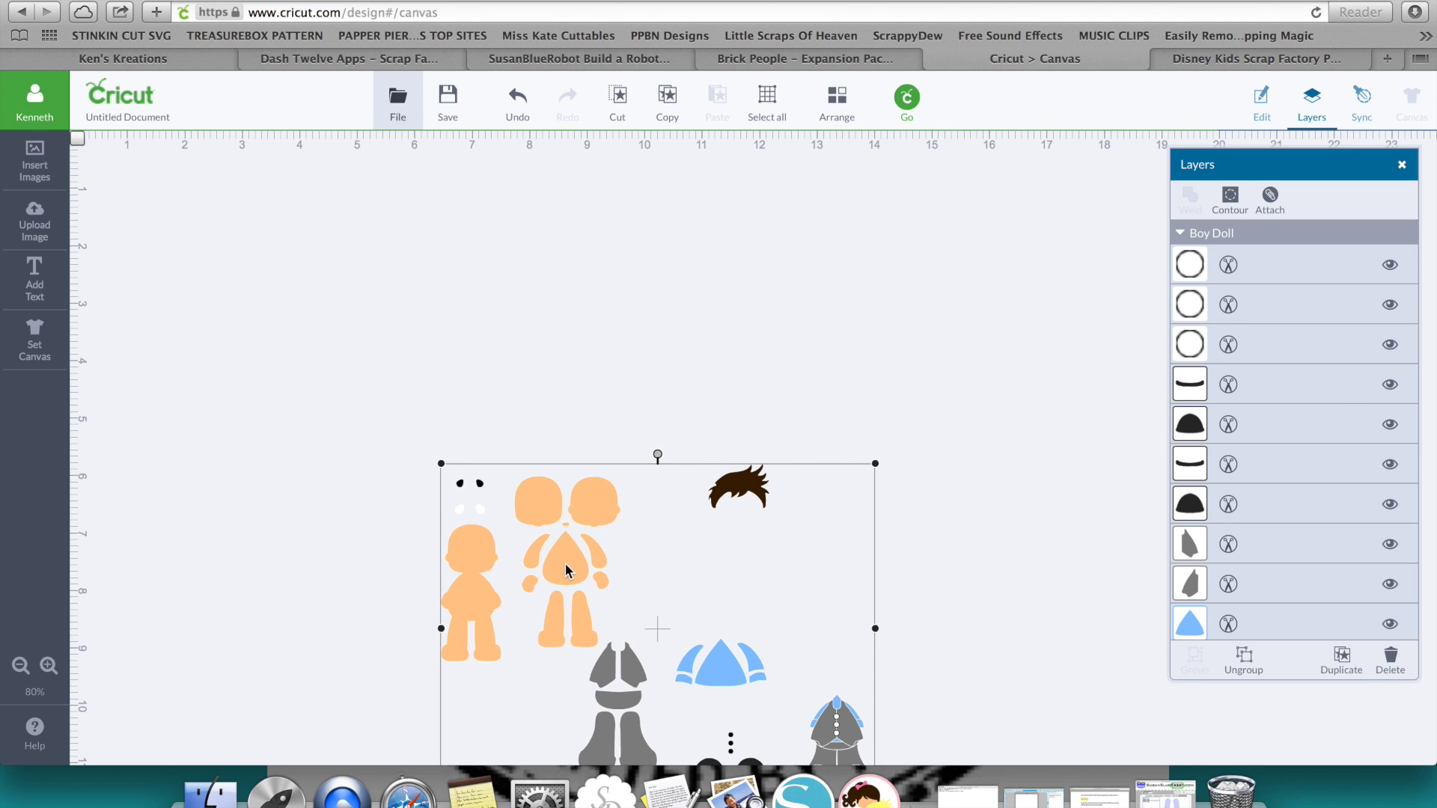
# - Move the grouped Boy Doll up to about X 5.98, Y 1.61 in and show its size settings
pyautogui.moveTo(565, 570); pyautogui.dragTo(538, 330)
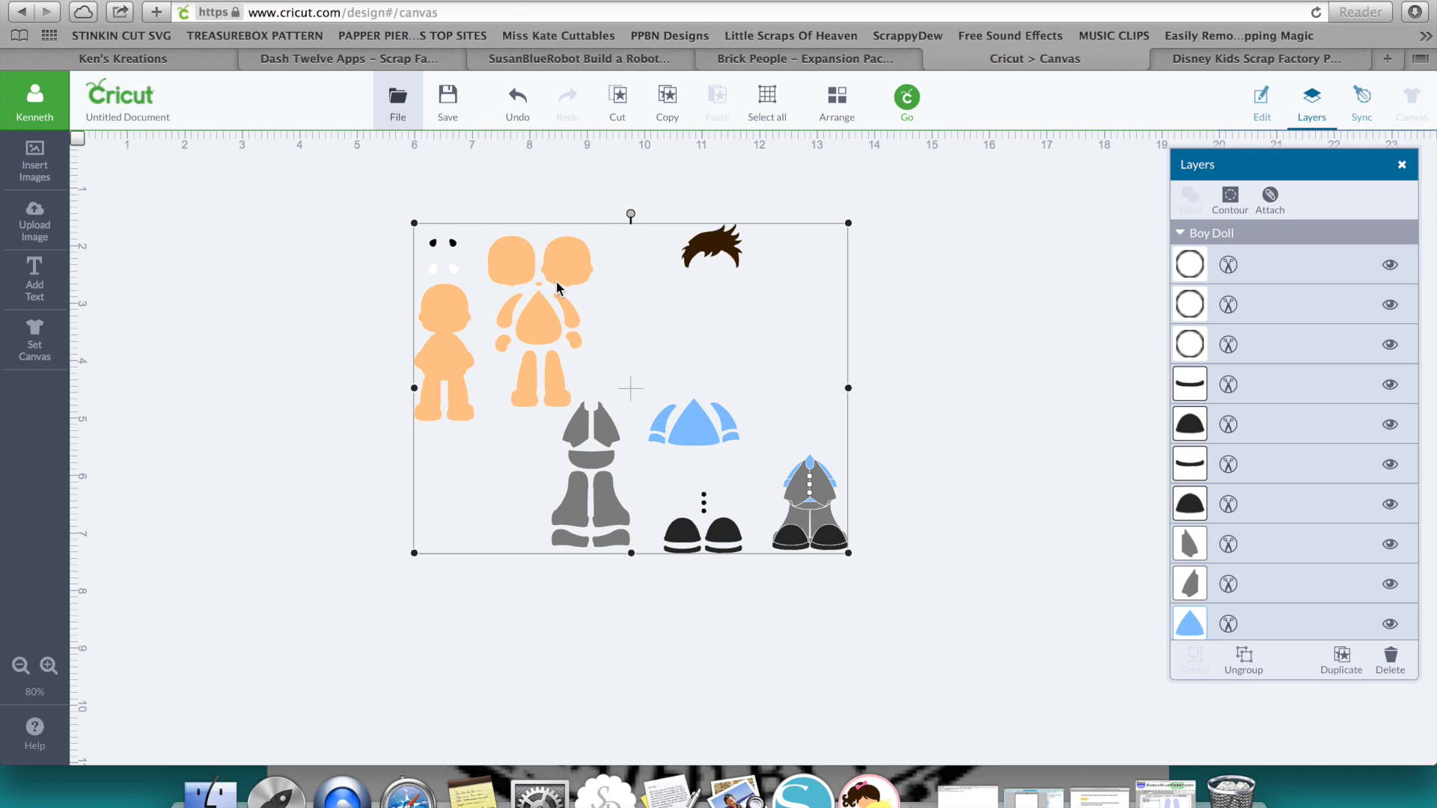
pyautogui.click(1263, 101)
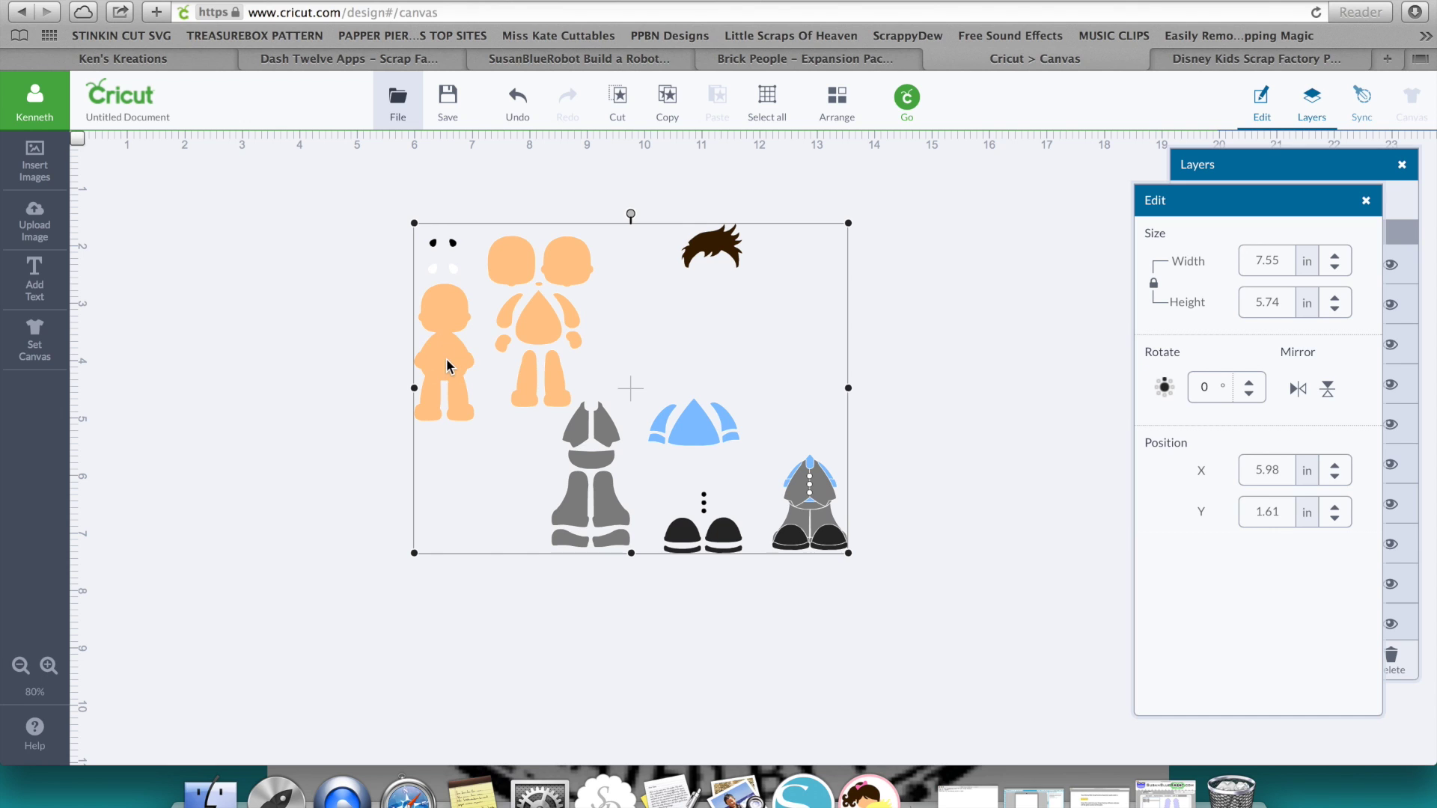
# - Ungroup the Boy Doll to check the size of its full-body piece, and undo the ungrouping
pyautogui.rightClick(660, 370)
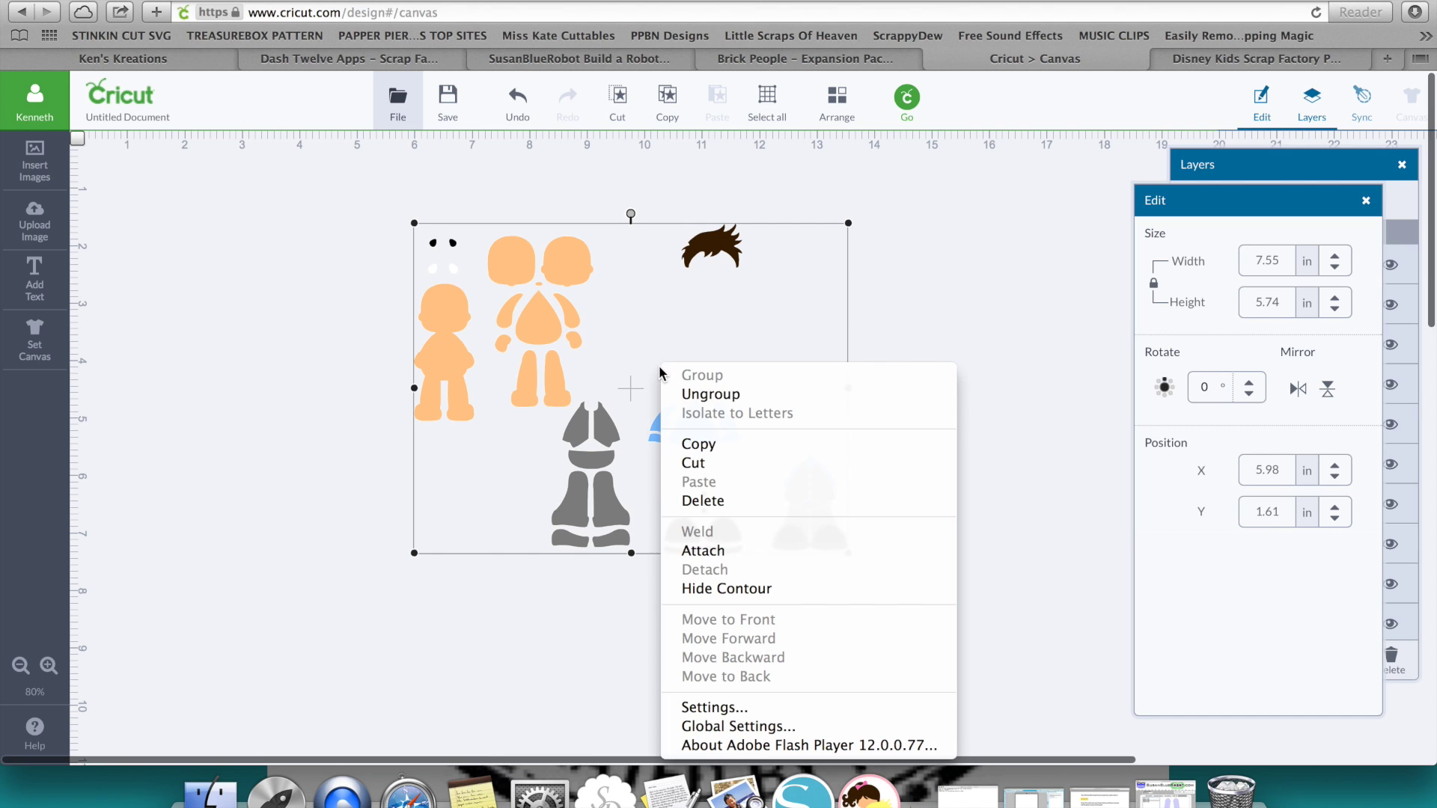
pyautogui.click(752, 403)
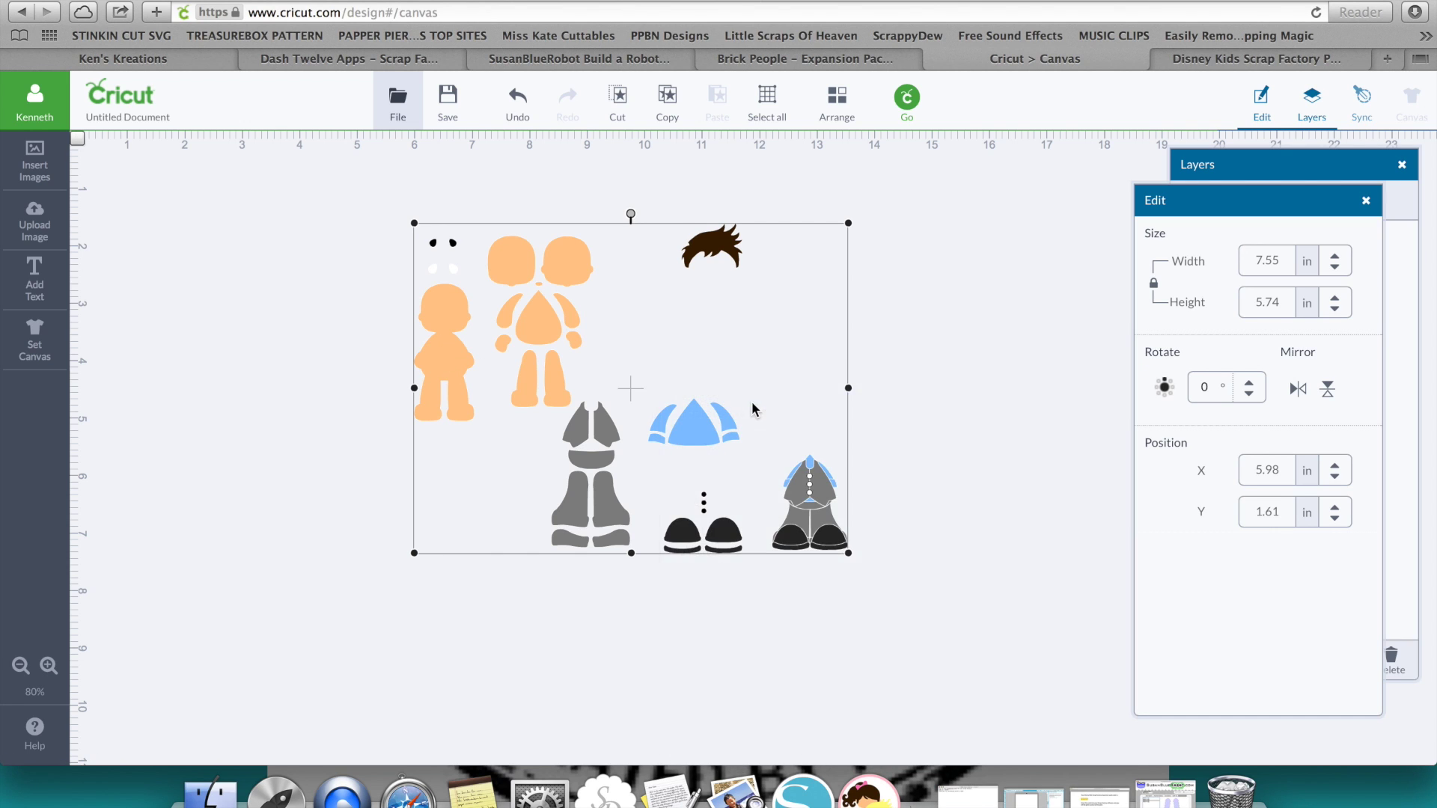
pyautogui.click(905, 378)
pyautogui.click(450, 359)
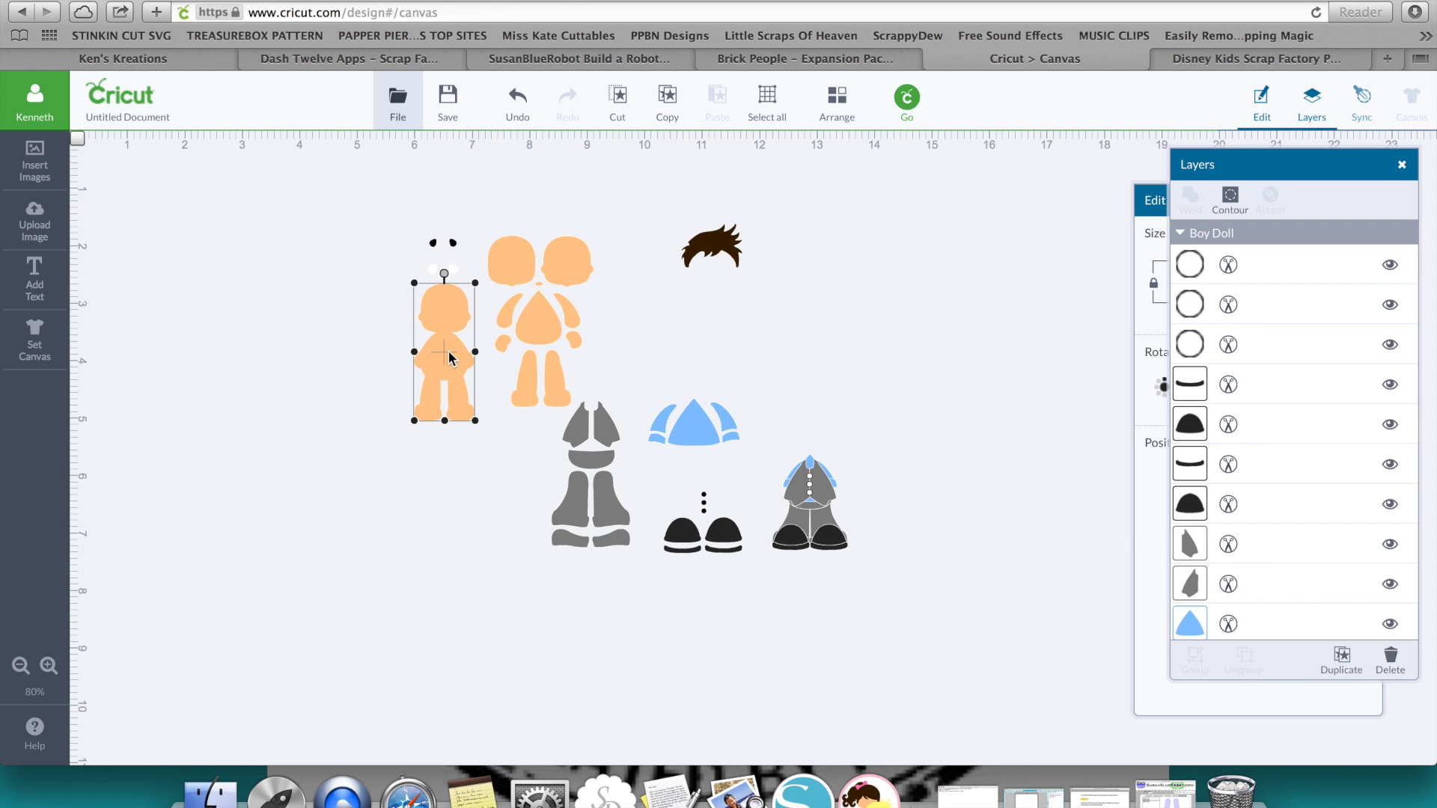
pyautogui.click(1150, 328)
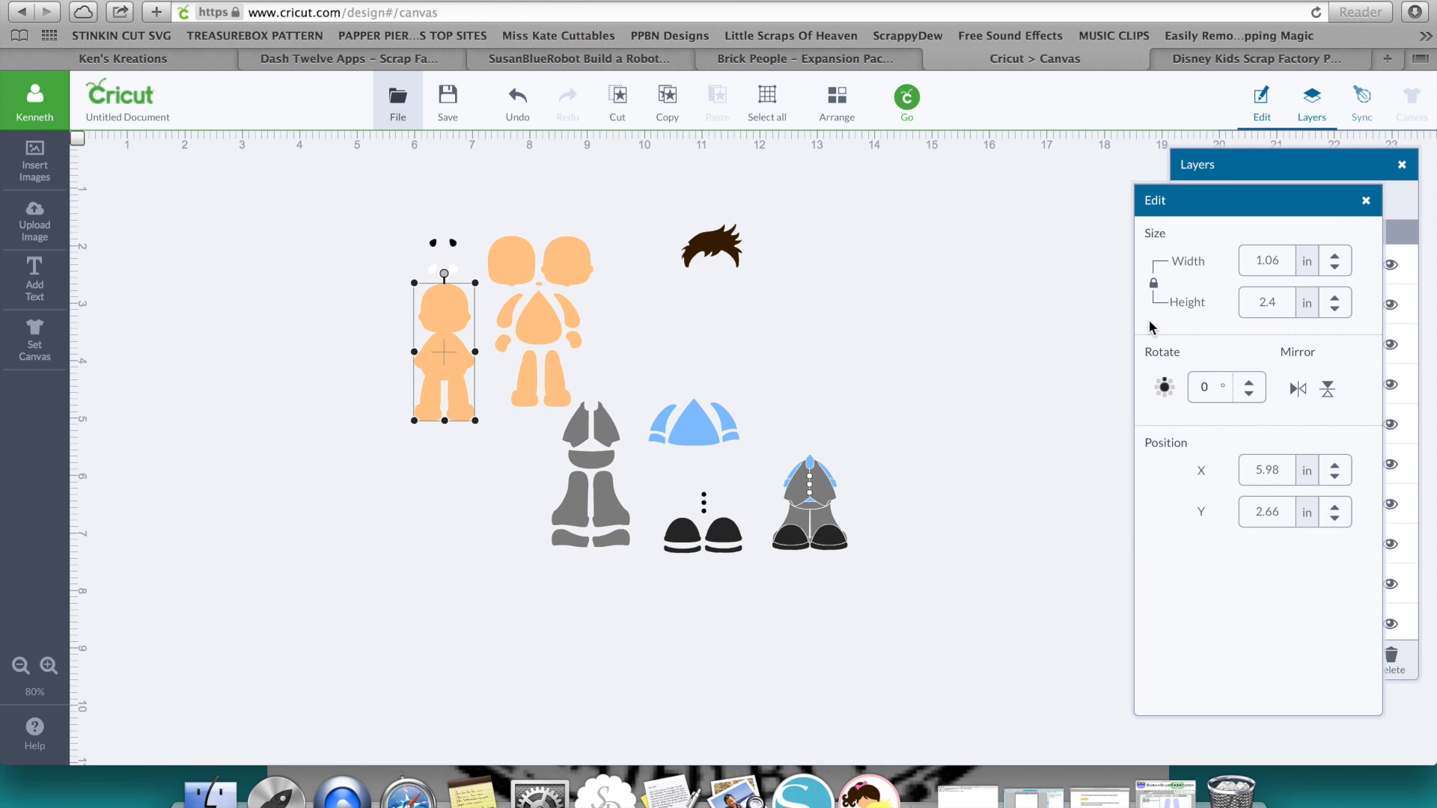
pyautogui.click(514, 108)
pyautogui.click(509, 261)
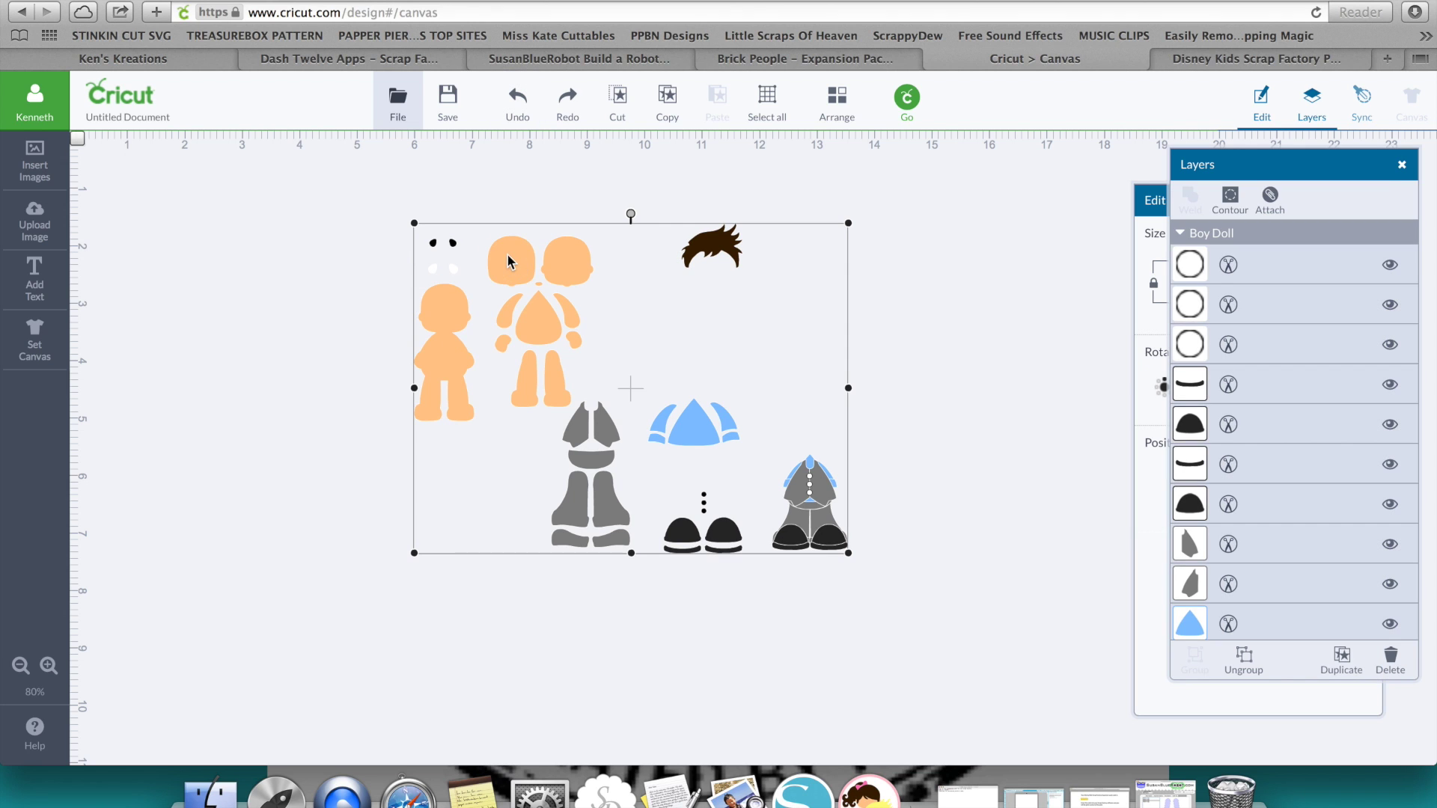
# - Enlarge the grouped doll so its full body is about 3.72 in tall, and move it up to about 5 in across the canvas
pyautogui.moveTo(847, 558); pyautogui.dragTo(1090, 738)
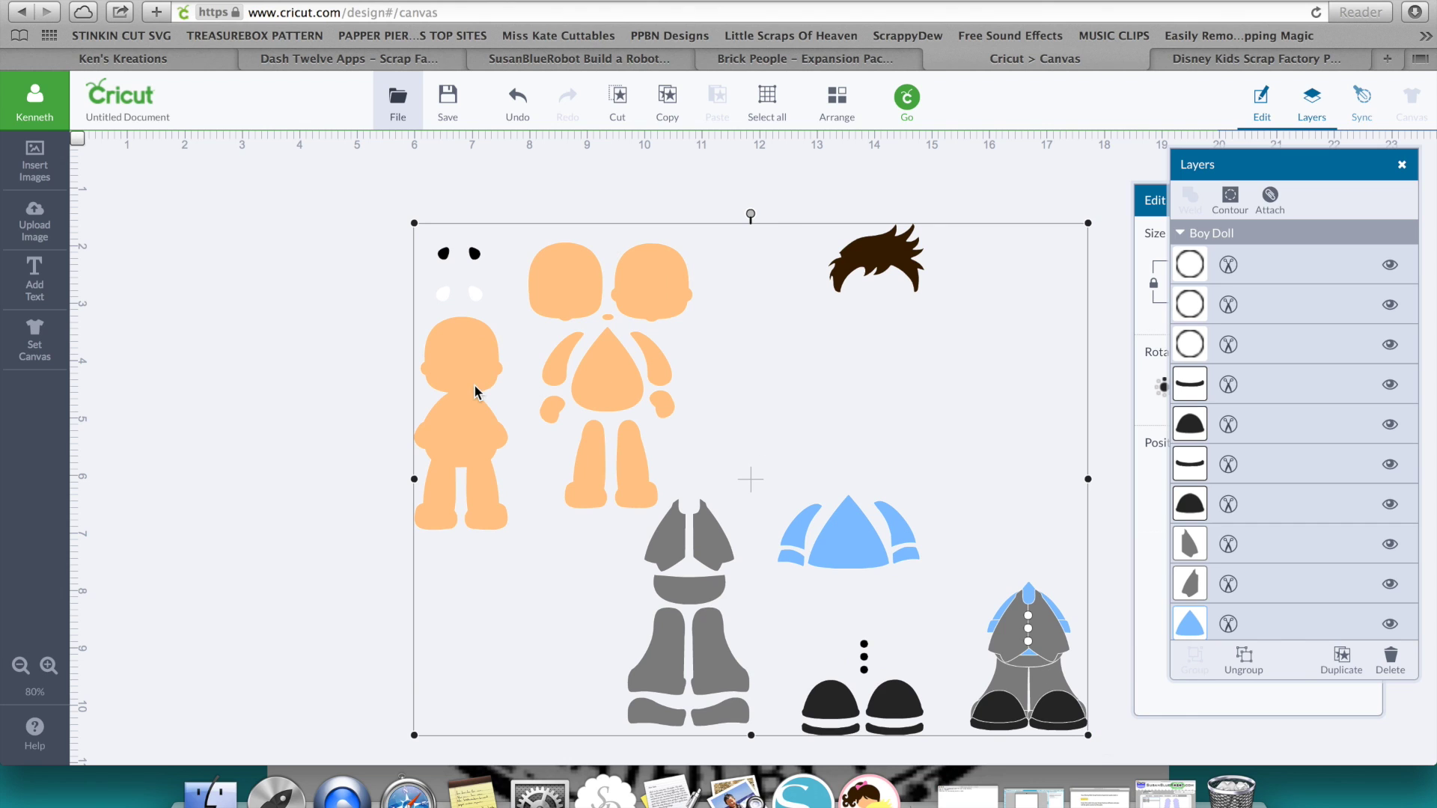
pyautogui.moveTo(474, 384); pyautogui.dragTo(418, 342)
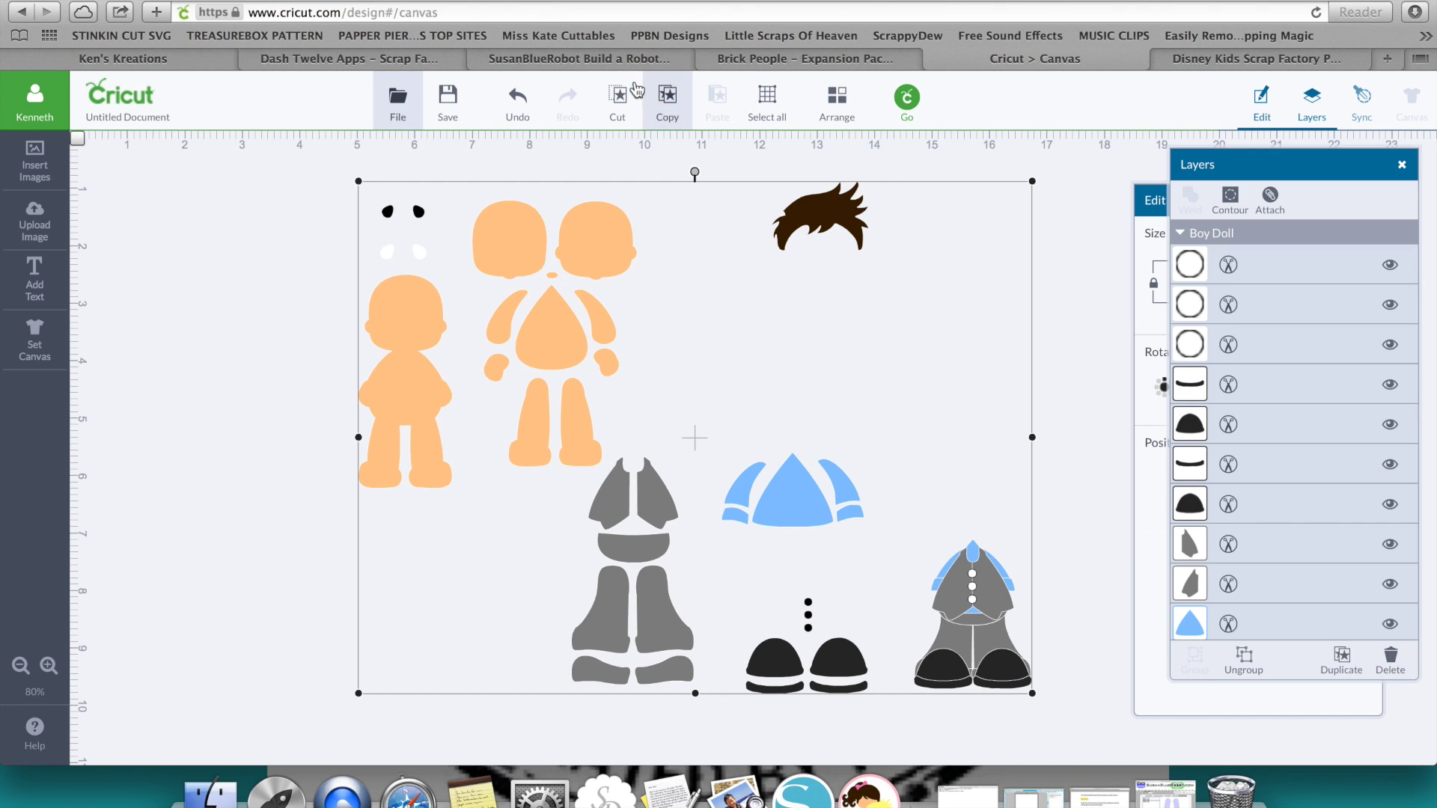
# - Ungroup the enlarged doll to recheck the full body's dimensions, and restore the group
pyautogui.rightClick(519, 224)
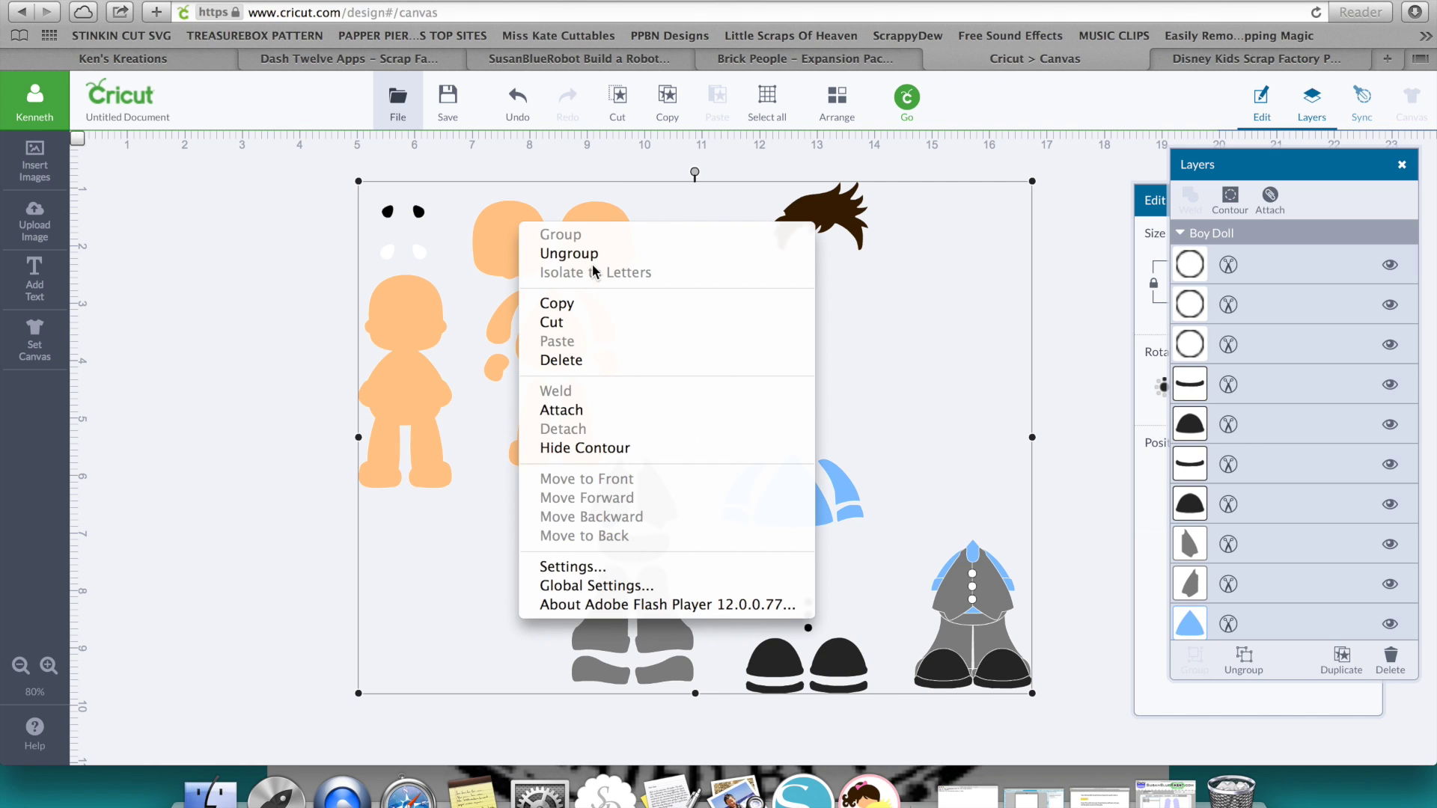
pyautogui.click(569, 254)
pyautogui.click(424, 427)
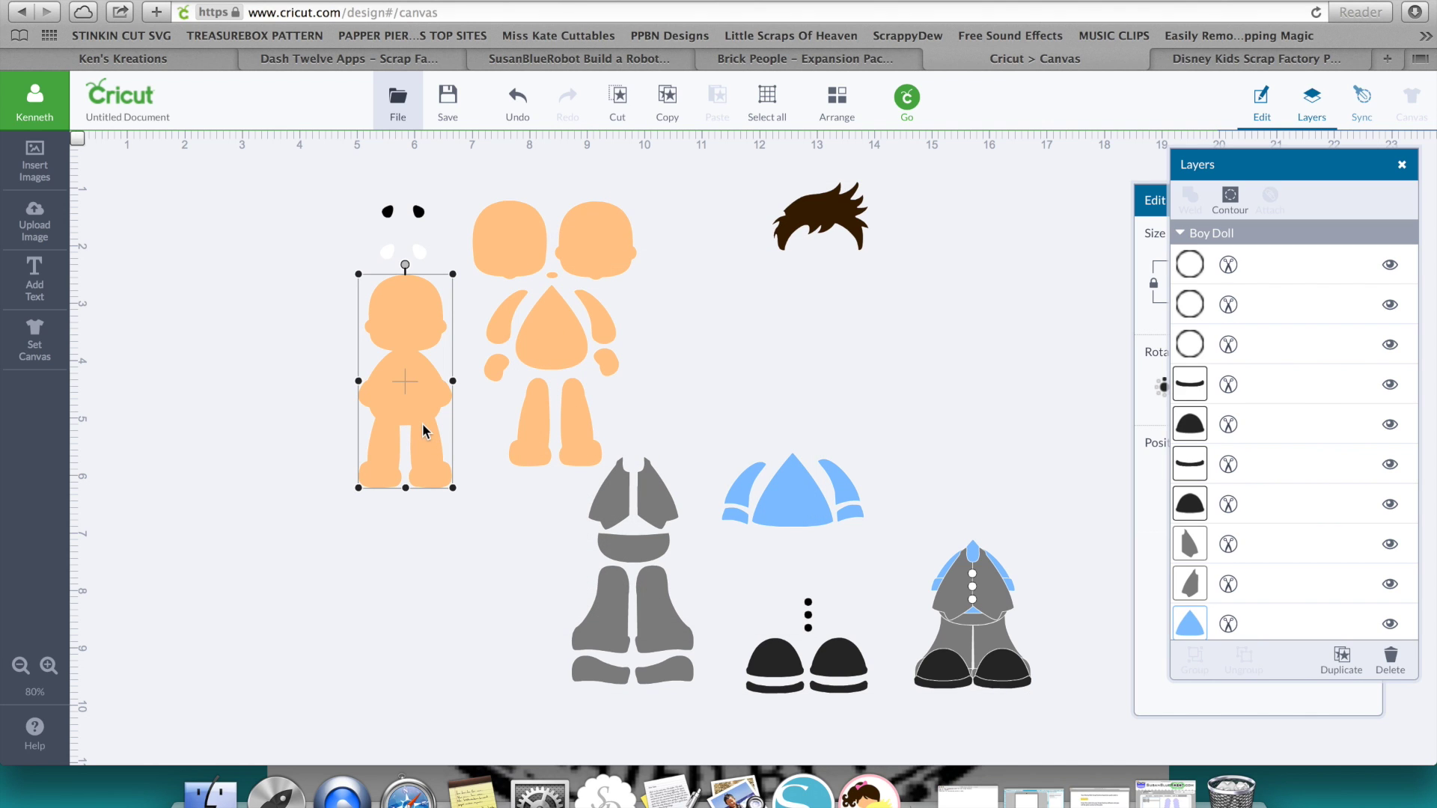
pyautogui.click(1143, 326)
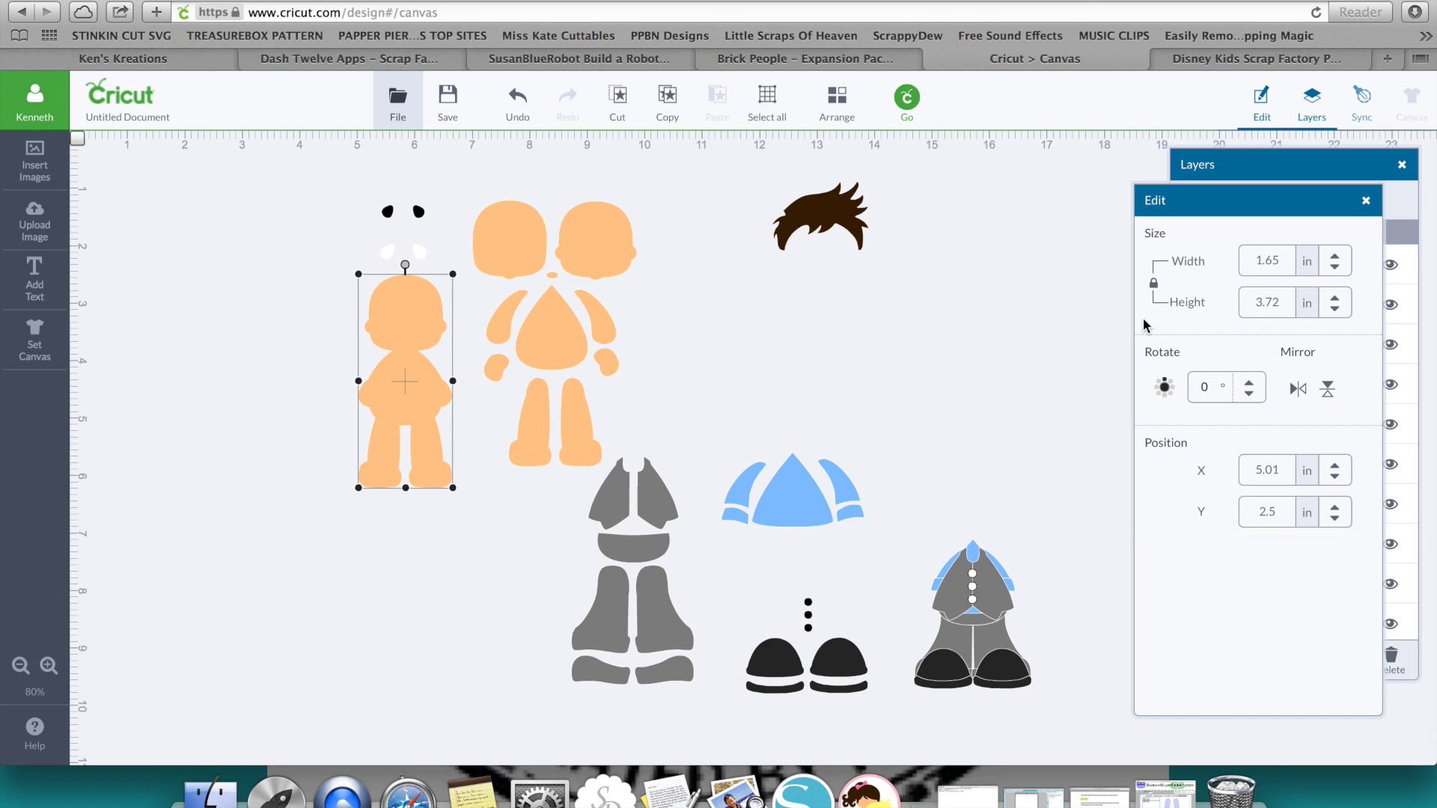
pyautogui.click(517, 99)
pyautogui.click(908, 602)
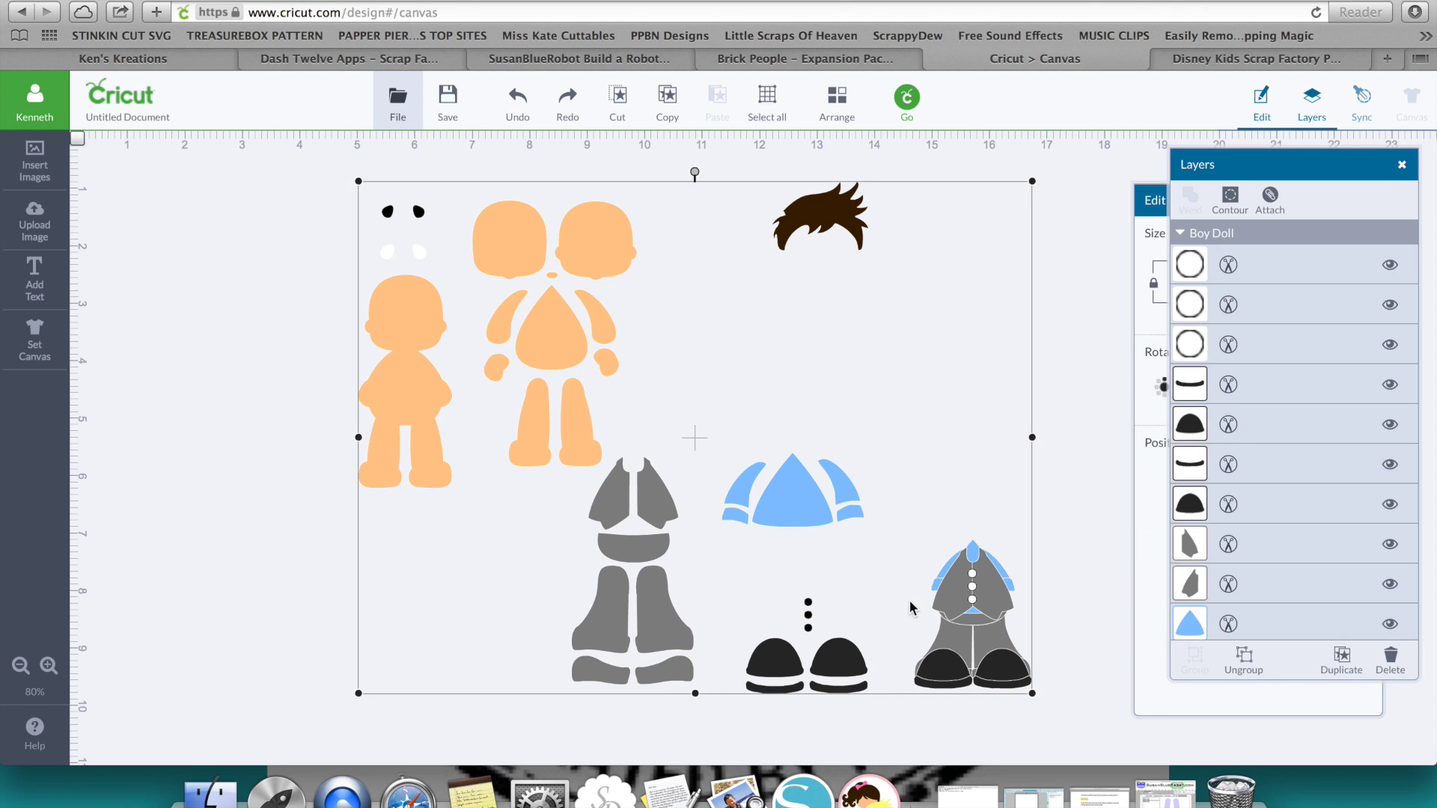
# - Enlarge the grouped doll until its full body is about 2.16 by 4.88 in, and ungroup the pieces
pyautogui.moveTo(1028, 694); pyautogui.dragTo(1238, 805)
pyautogui.rightClick(406, 365)
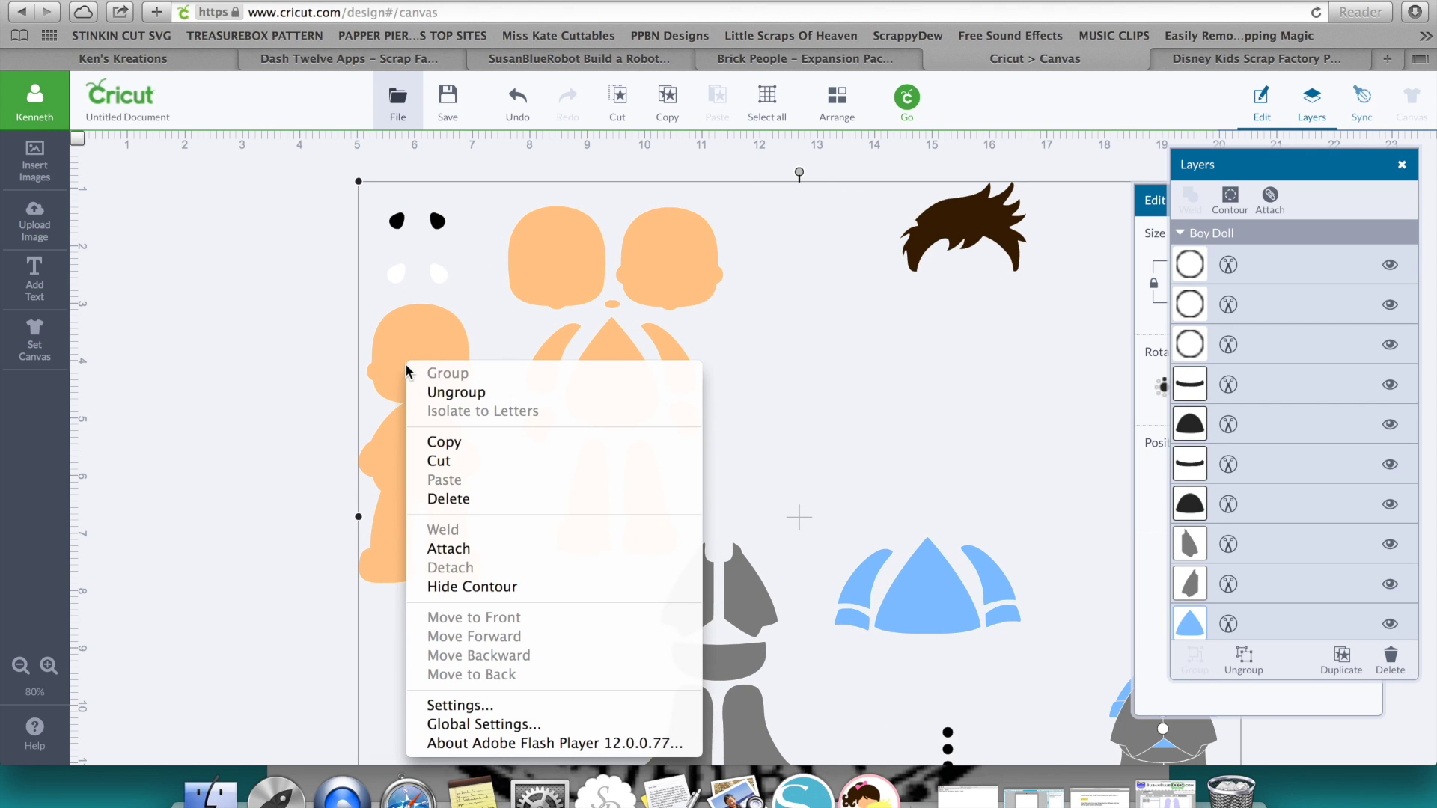
pyautogui.click(482, 392)
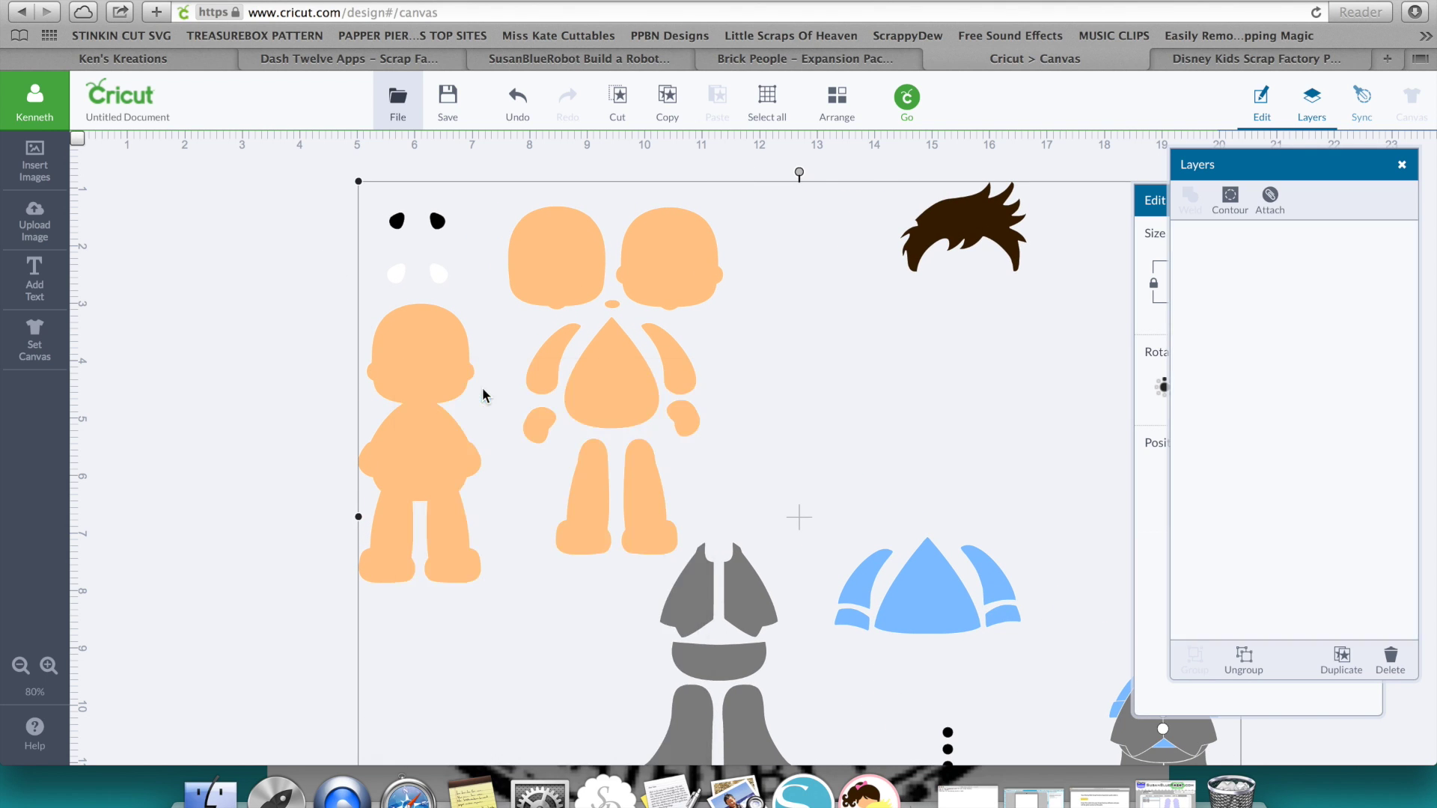
pyautogui.click(409, 395)
pyautogui.click(1148, 341)
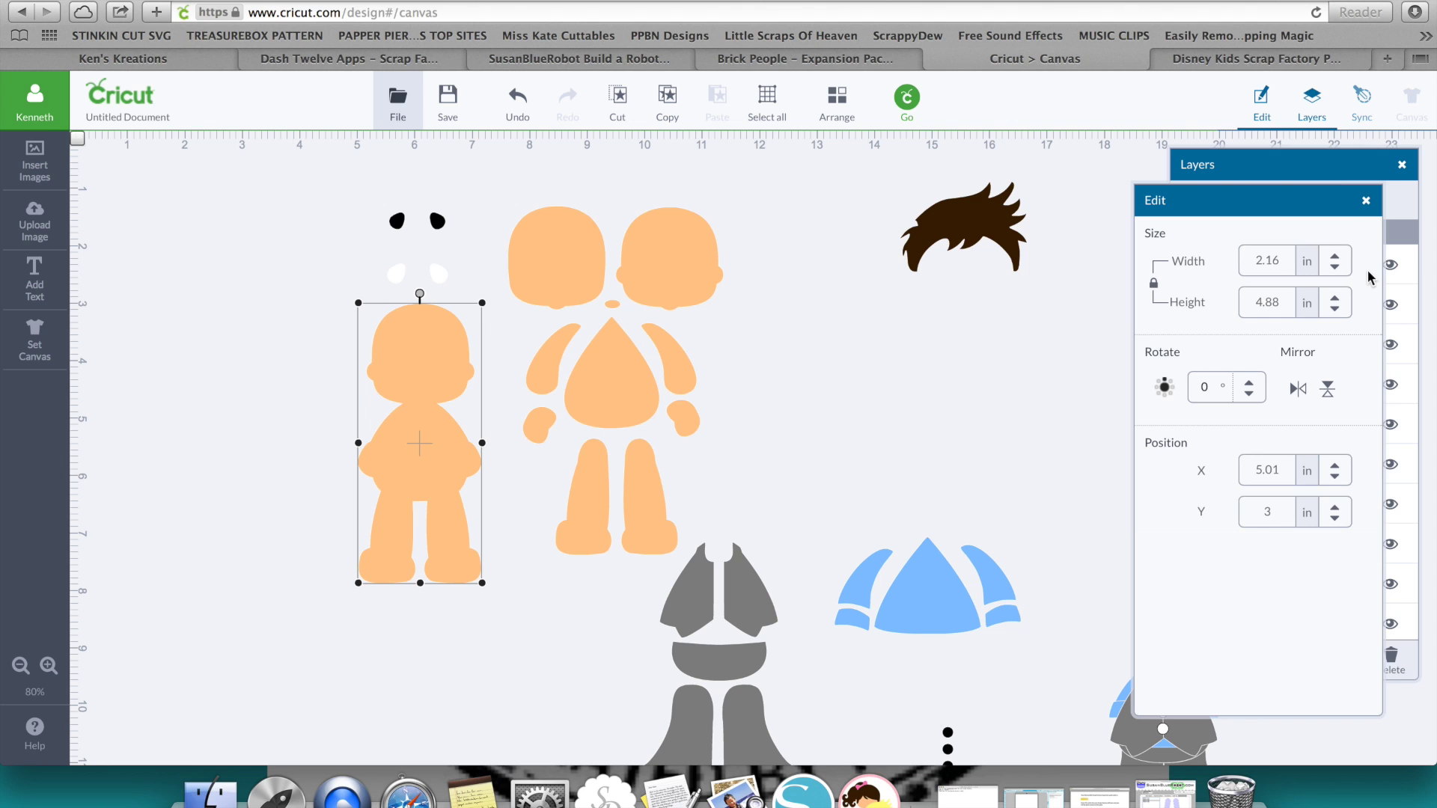
pyautogui.click(1366, 201)
pyautogui.click(1400, 168)
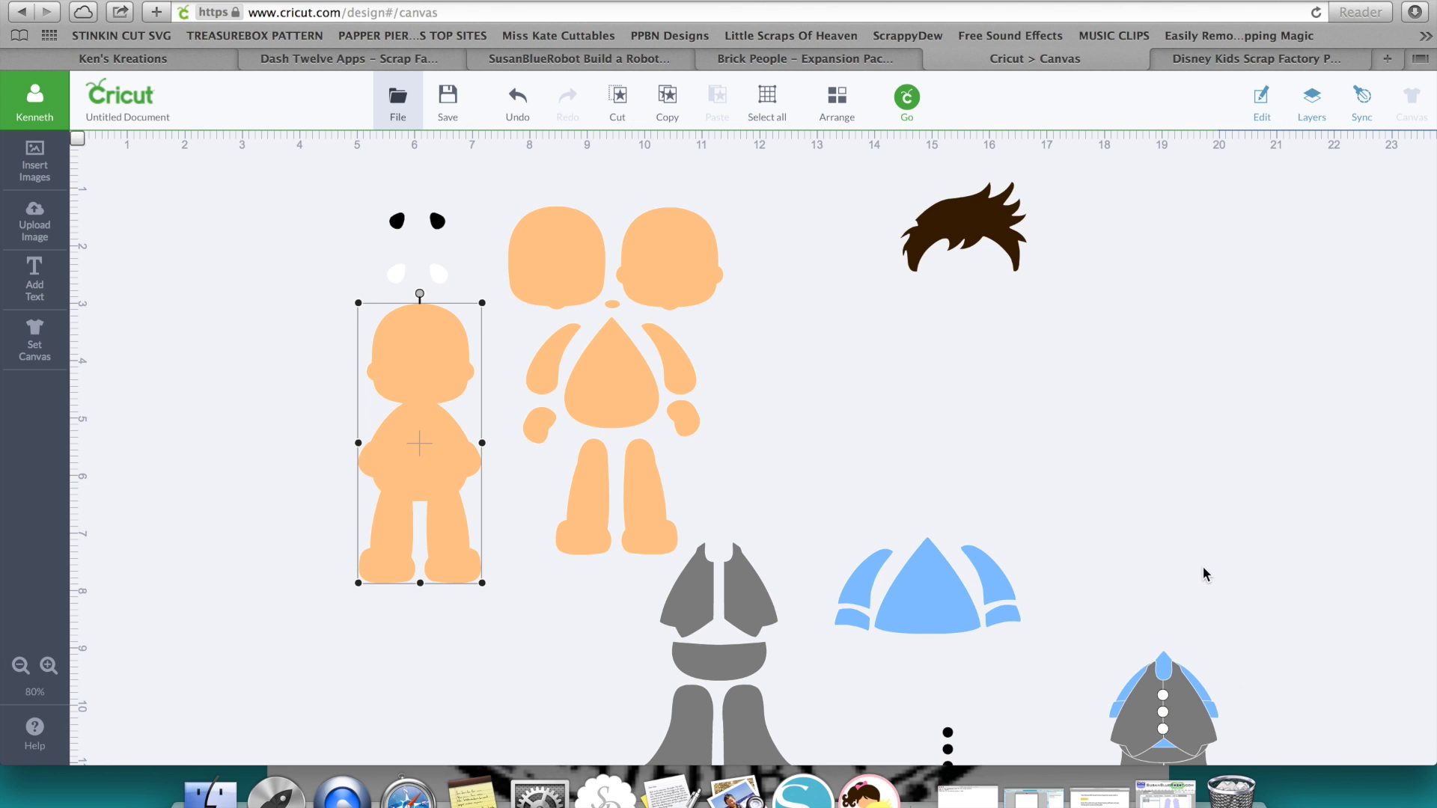
# - Delete the pieces of the assembled outfit sample, including its jacket, trousers and shoes, keeping the separate clothing pieces
pyautogui.scroll(-5, 1202, 571)
pyautogui.scroll(3, 1207, 574)
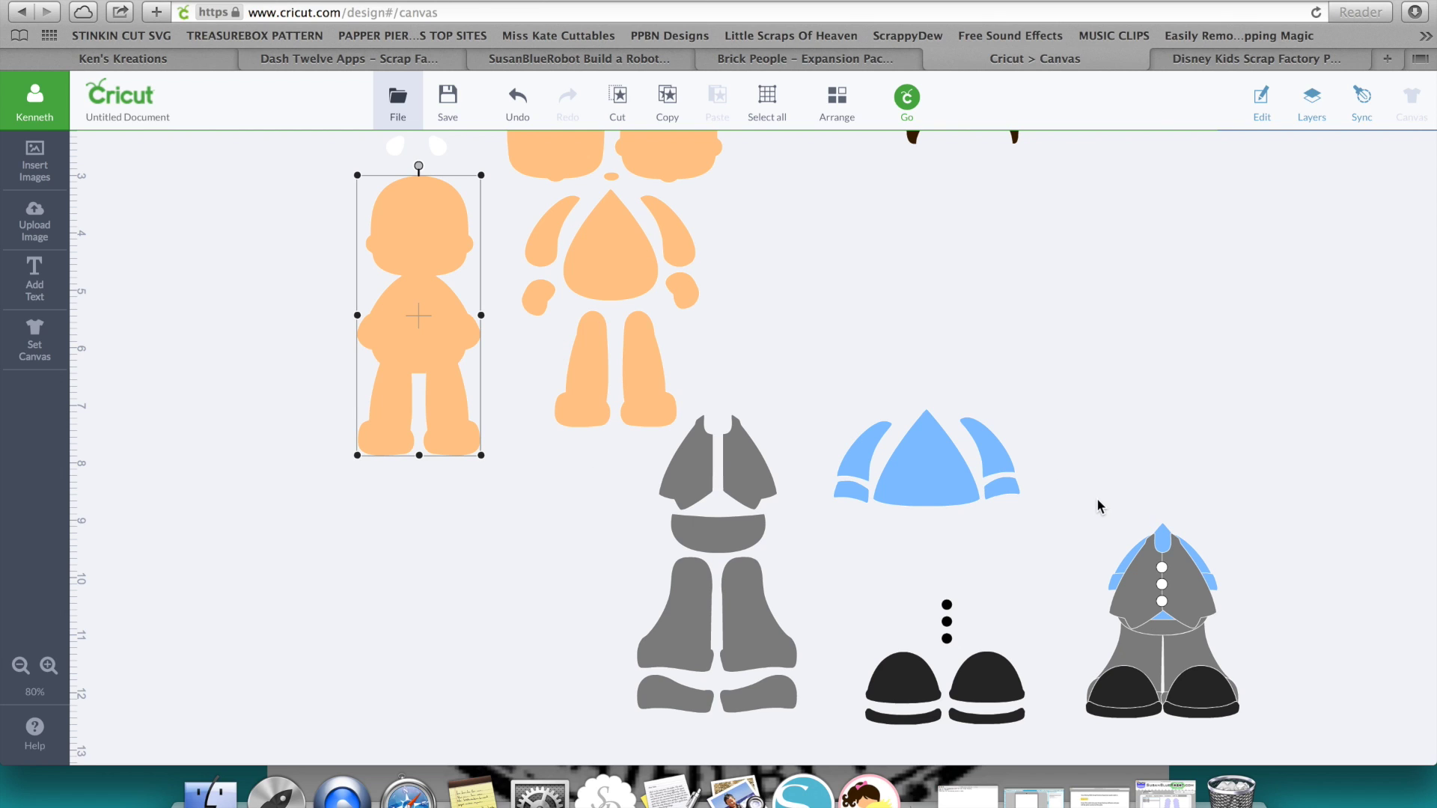
pyautogui.moveTo(1098, 497); pyautogui.dragTo(1245, 733)
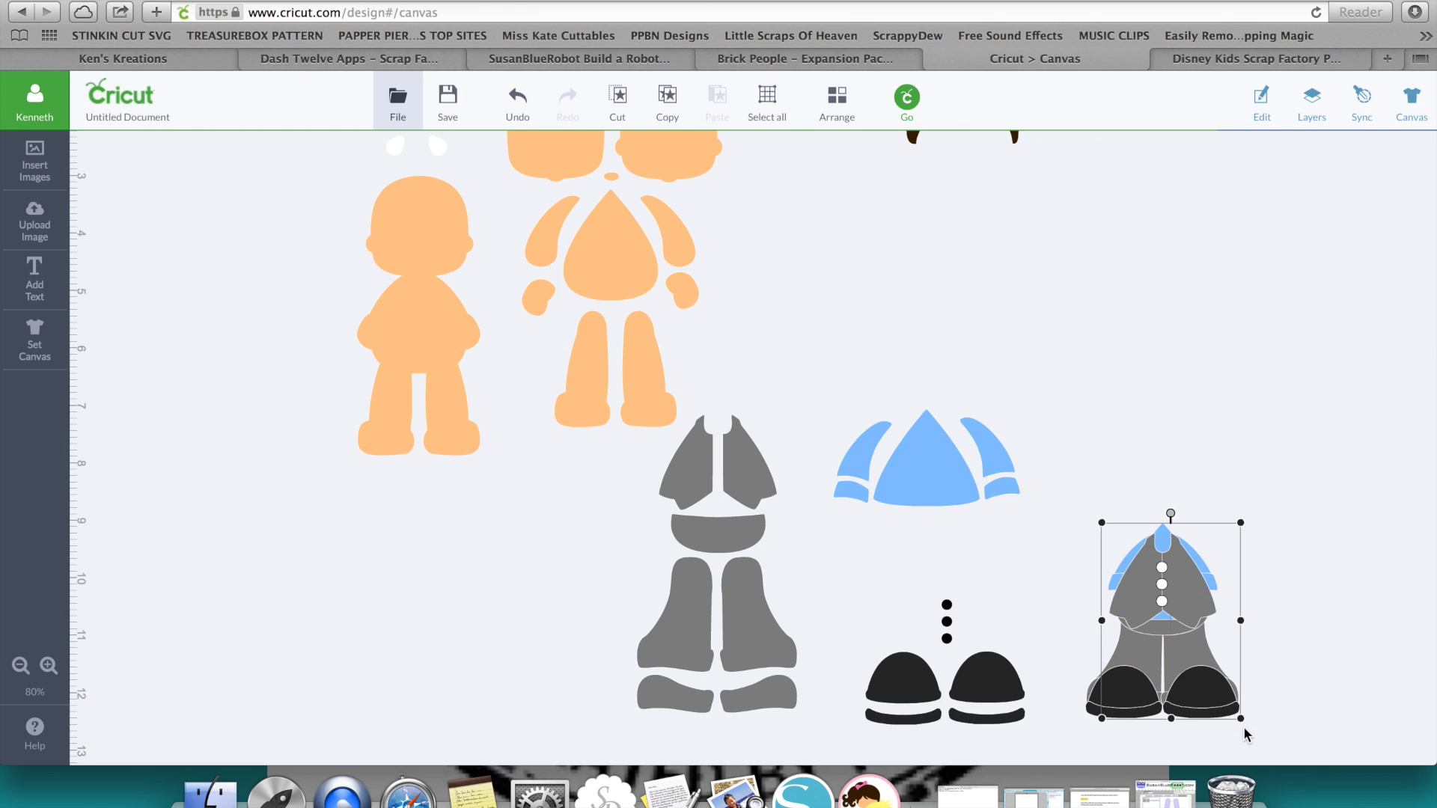
pyautogui.click(1165, 698)
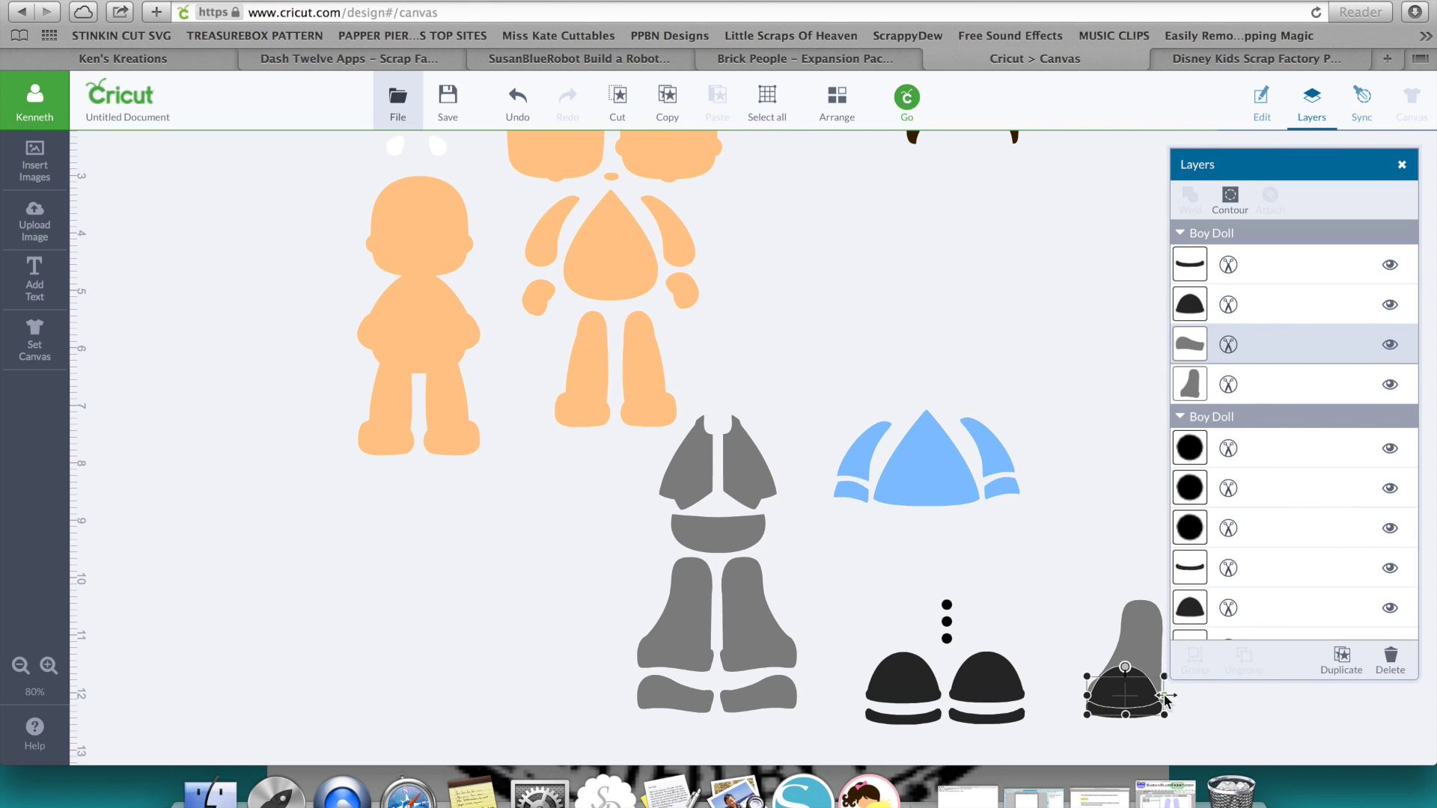
pyautogui.press('Delete')
pyautogui.click(1137, 650)
pyautogui.press('Delete')
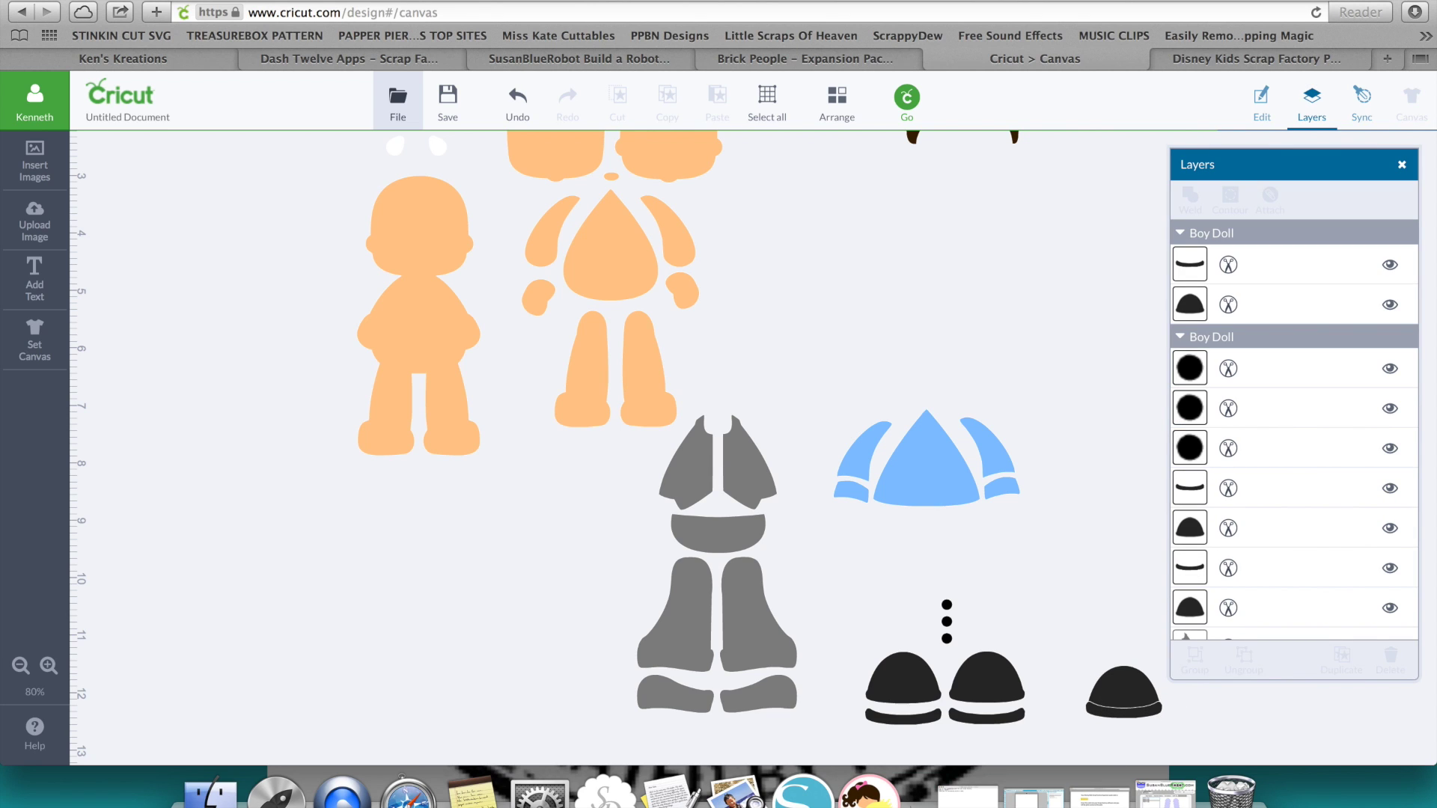
pyautogui.click(1134, 702)
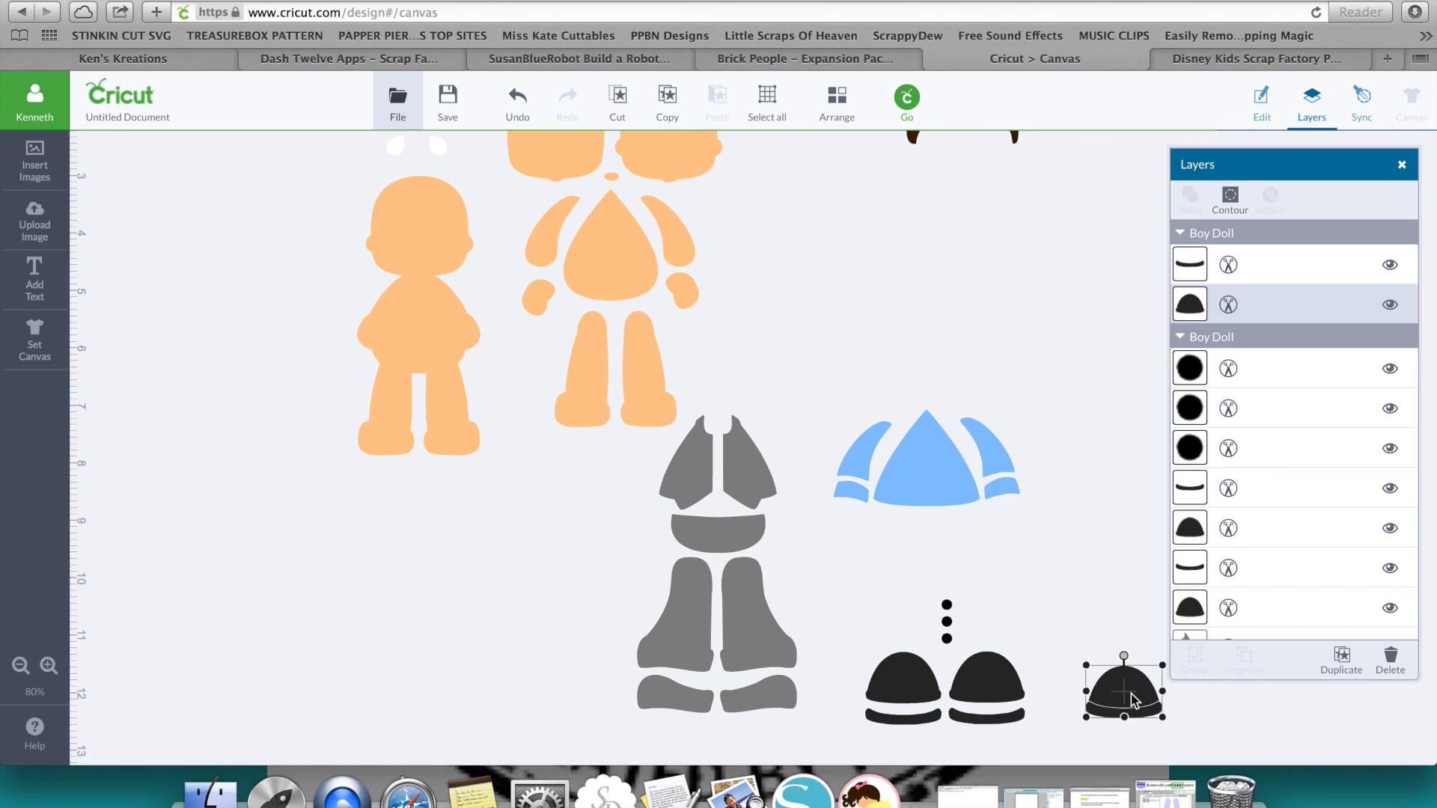
pyautogui.press('Delete')
pyautogui.click(1134, 703)
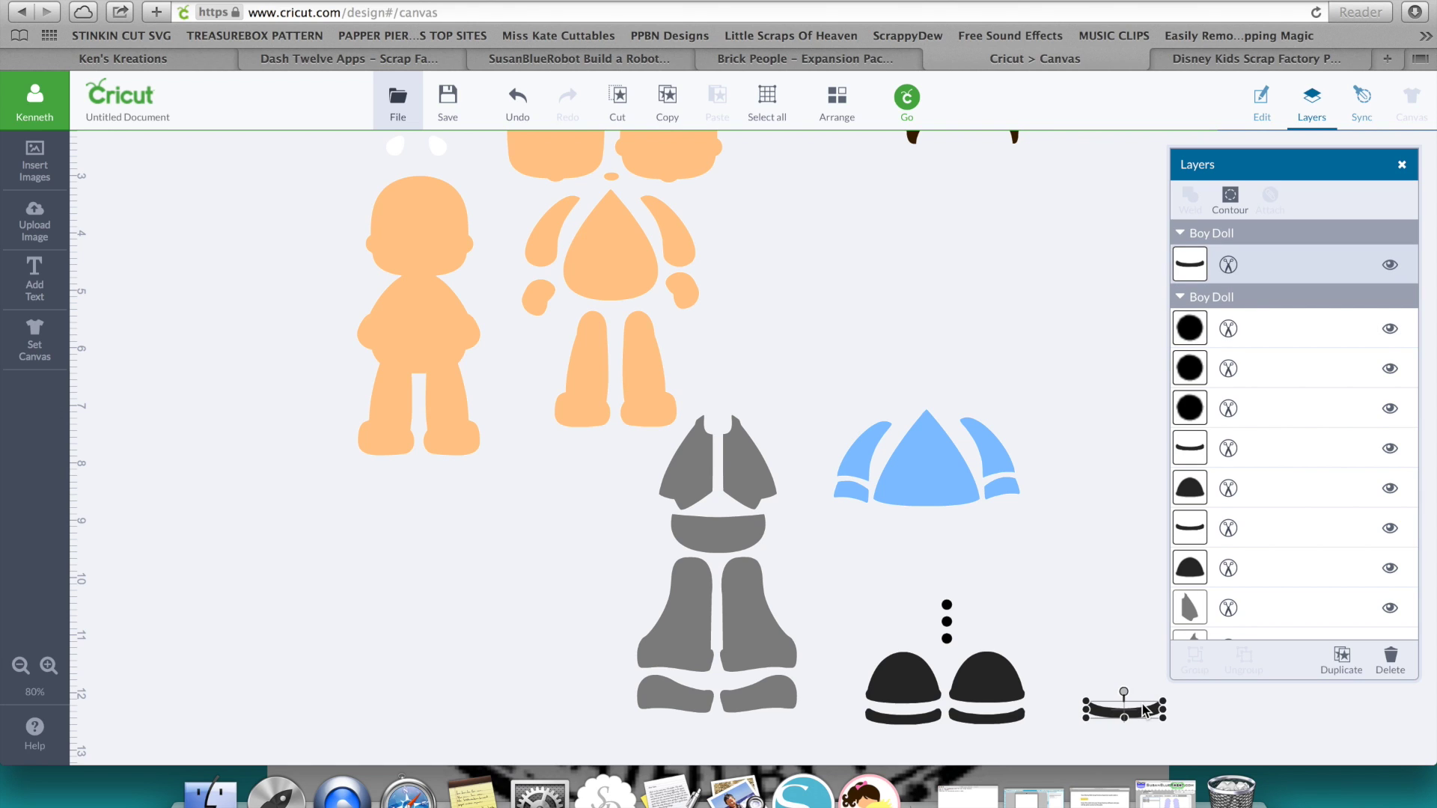
pyautogui.press('Delete')
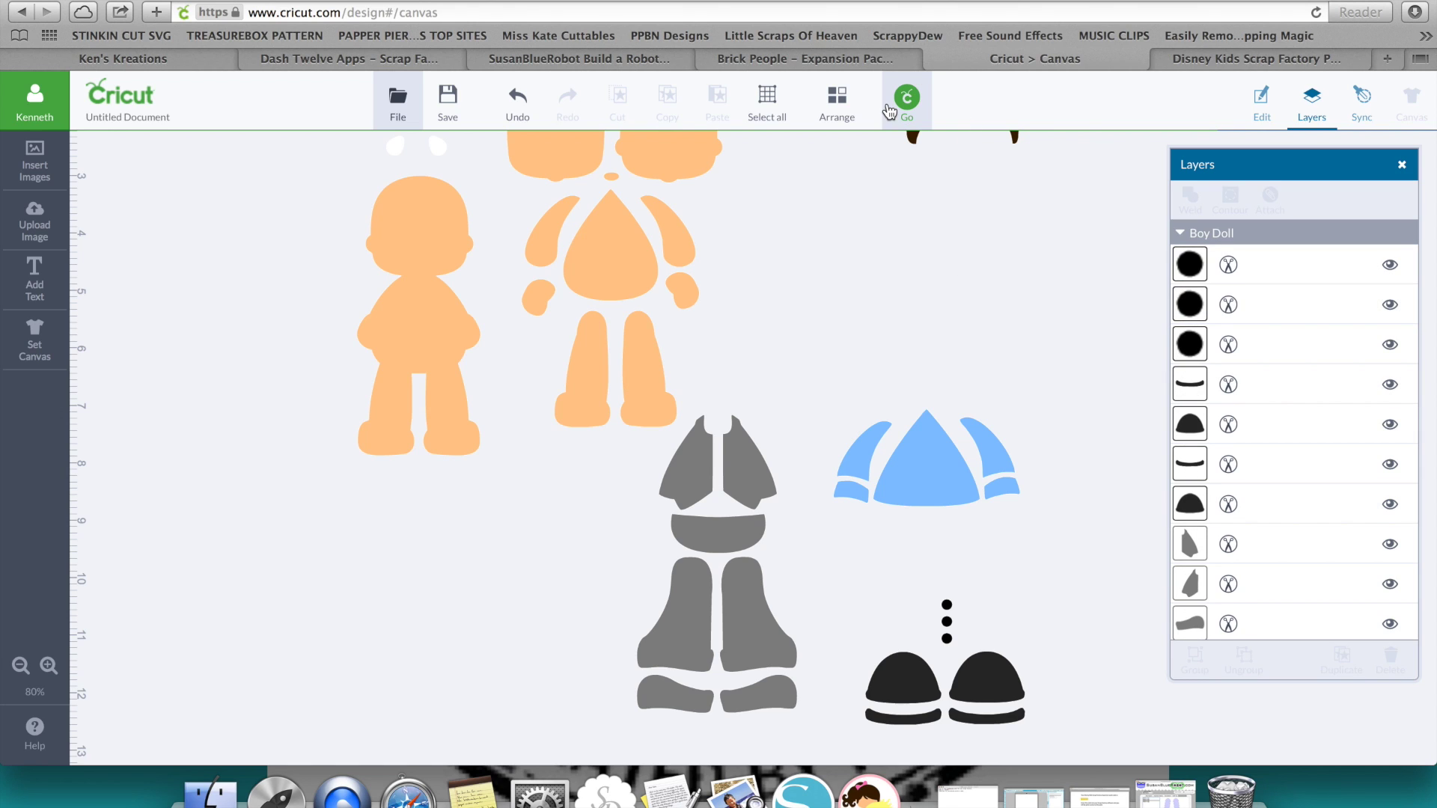
# - Preview the cutting mats for the doll pieces, look through mats 2 to 7, and close the preview
pyautogui.click(889, 111)
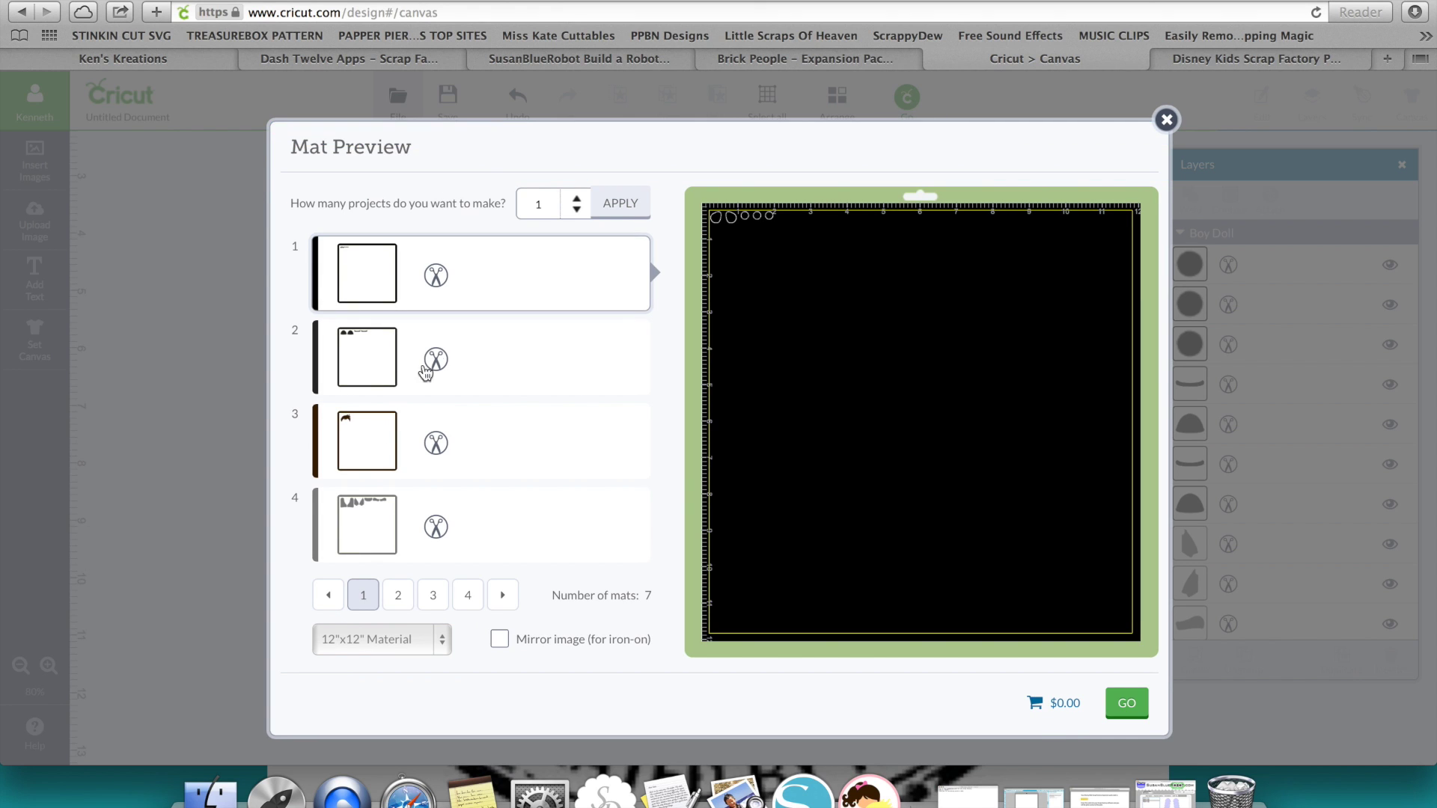
pyautogui.click(396, 372)
pyautogui.click(402, 460)
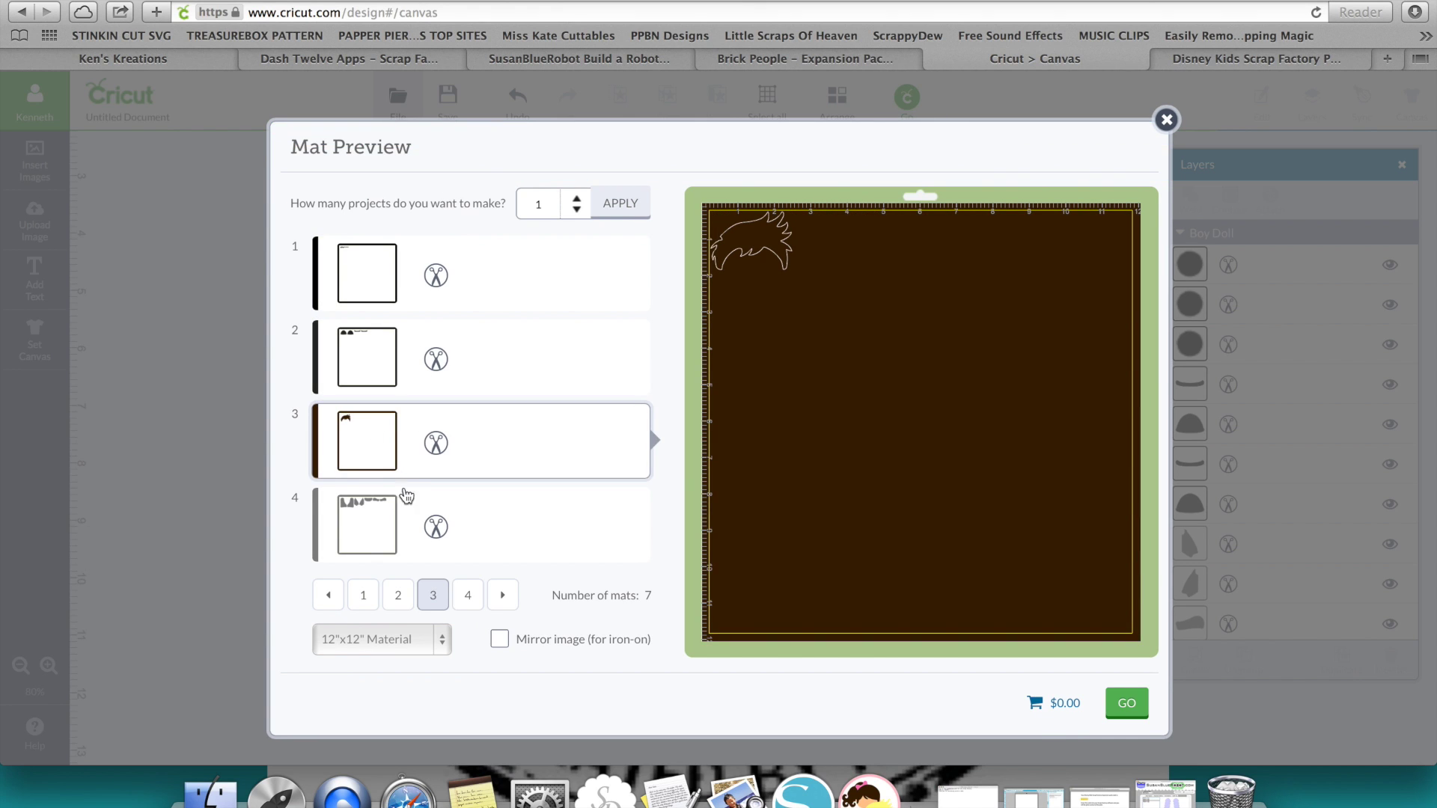
pyautogui.click(410, 522)
pyautogui.click(502, 601)
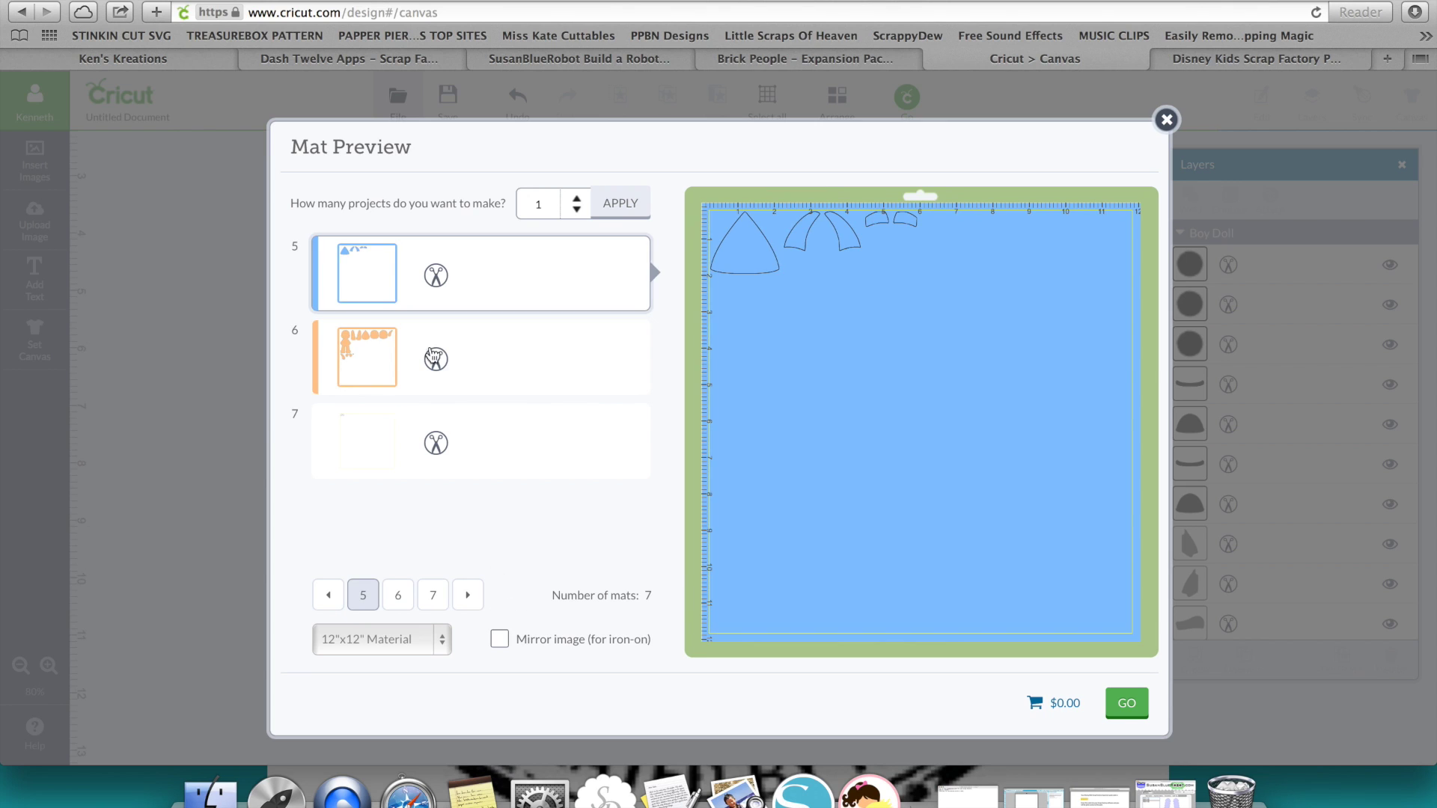
pyautogui.click(389, 352)
pyautogui.click(389, 422)
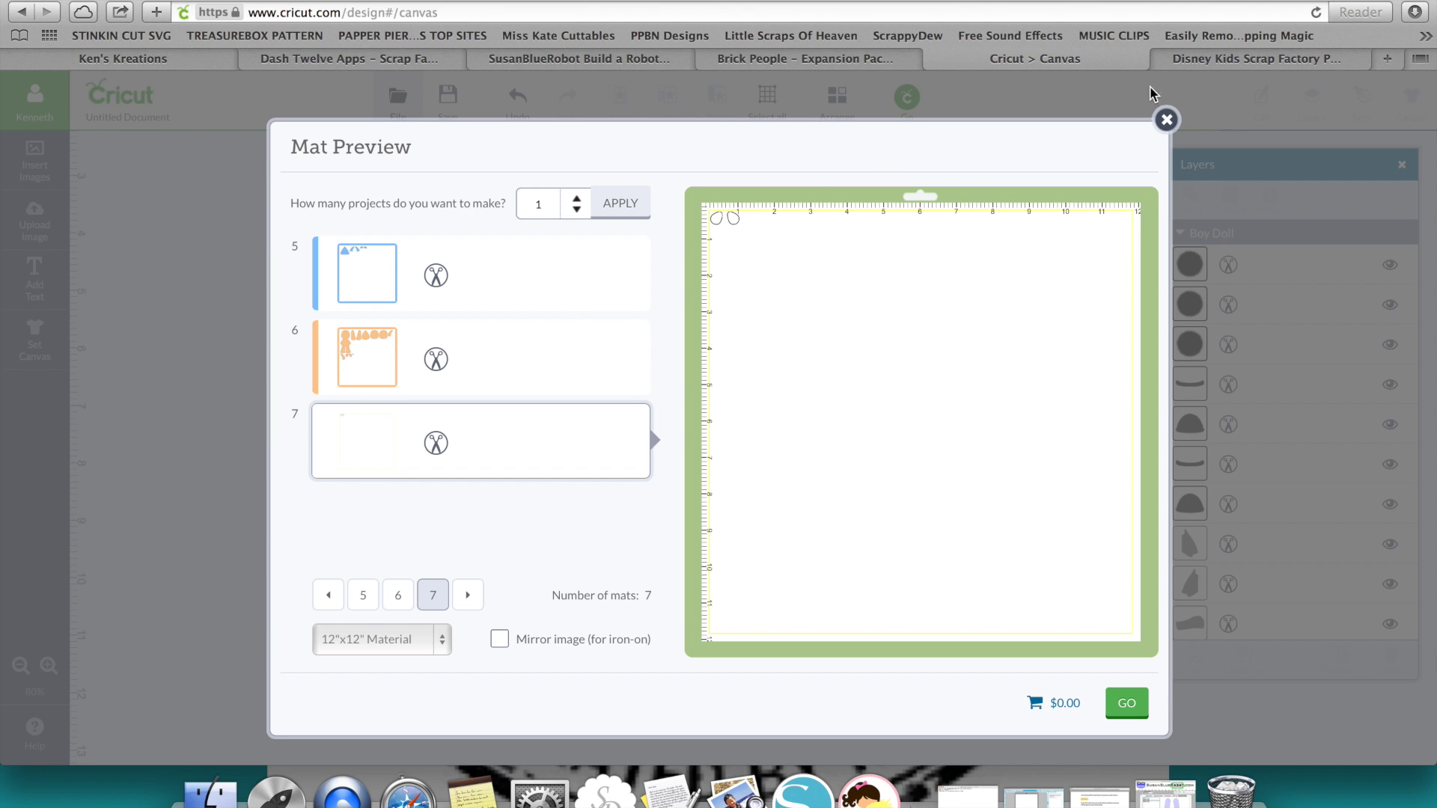
pyautogui.click(1166, 120)
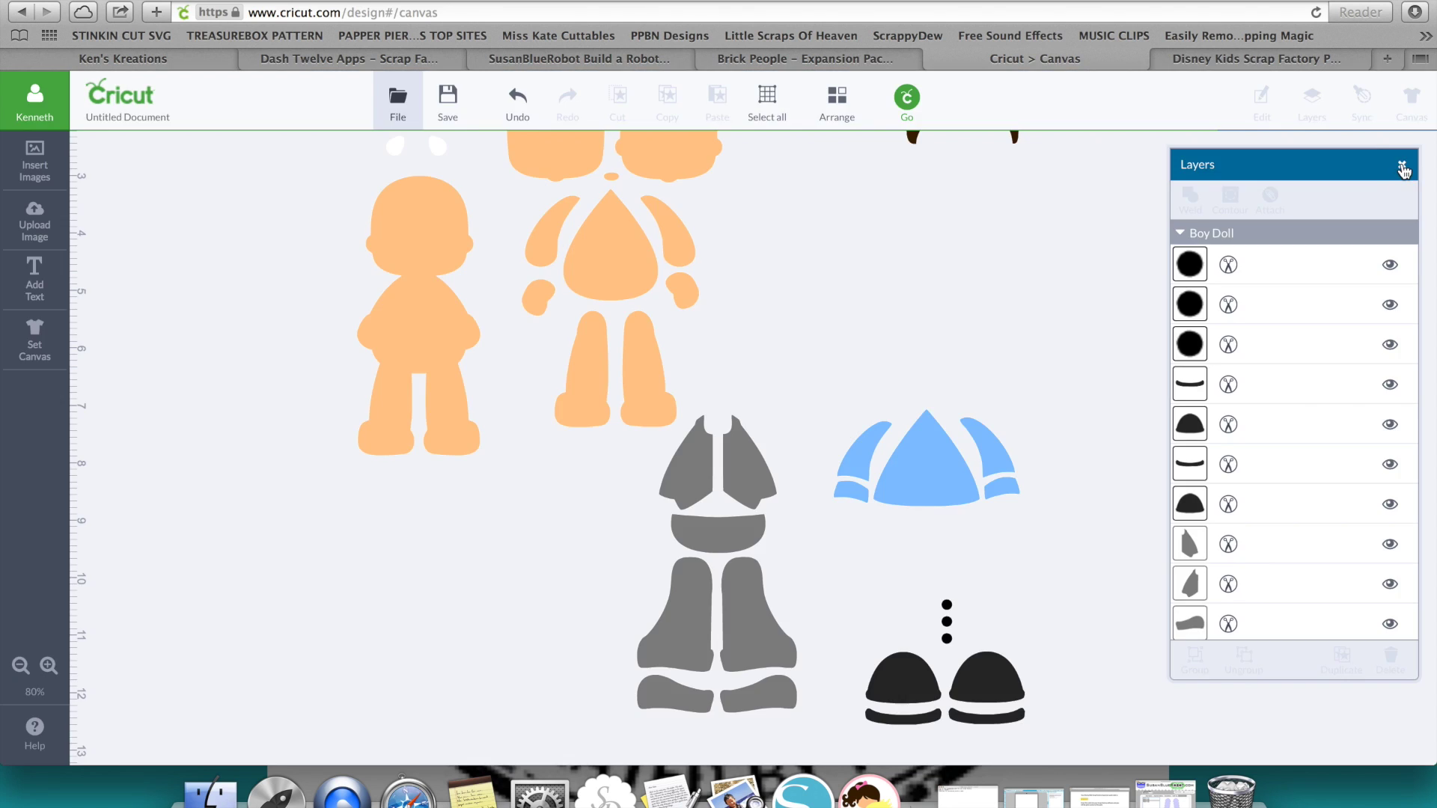
# - Clear the canvas by deleting all remaining Boy Doll pieces, including the hair and the shoe soles
pyautogui.click(1402, 165)
pyautogui.scroll(3, 932, 272)
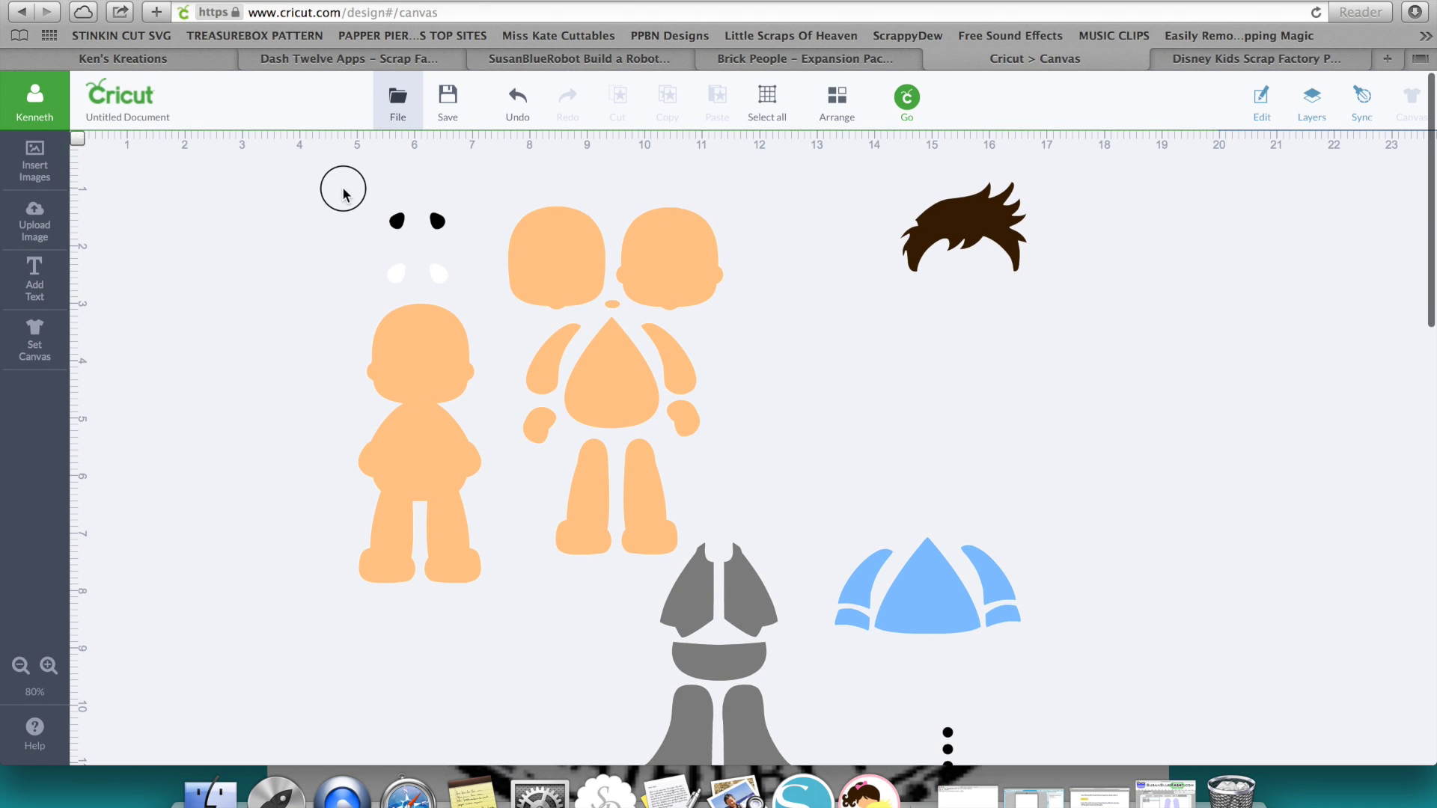
pyautogui.moveTo(342, 188); pyautogui.dragTo(1233, 764)
pyautogui.press('Delete')
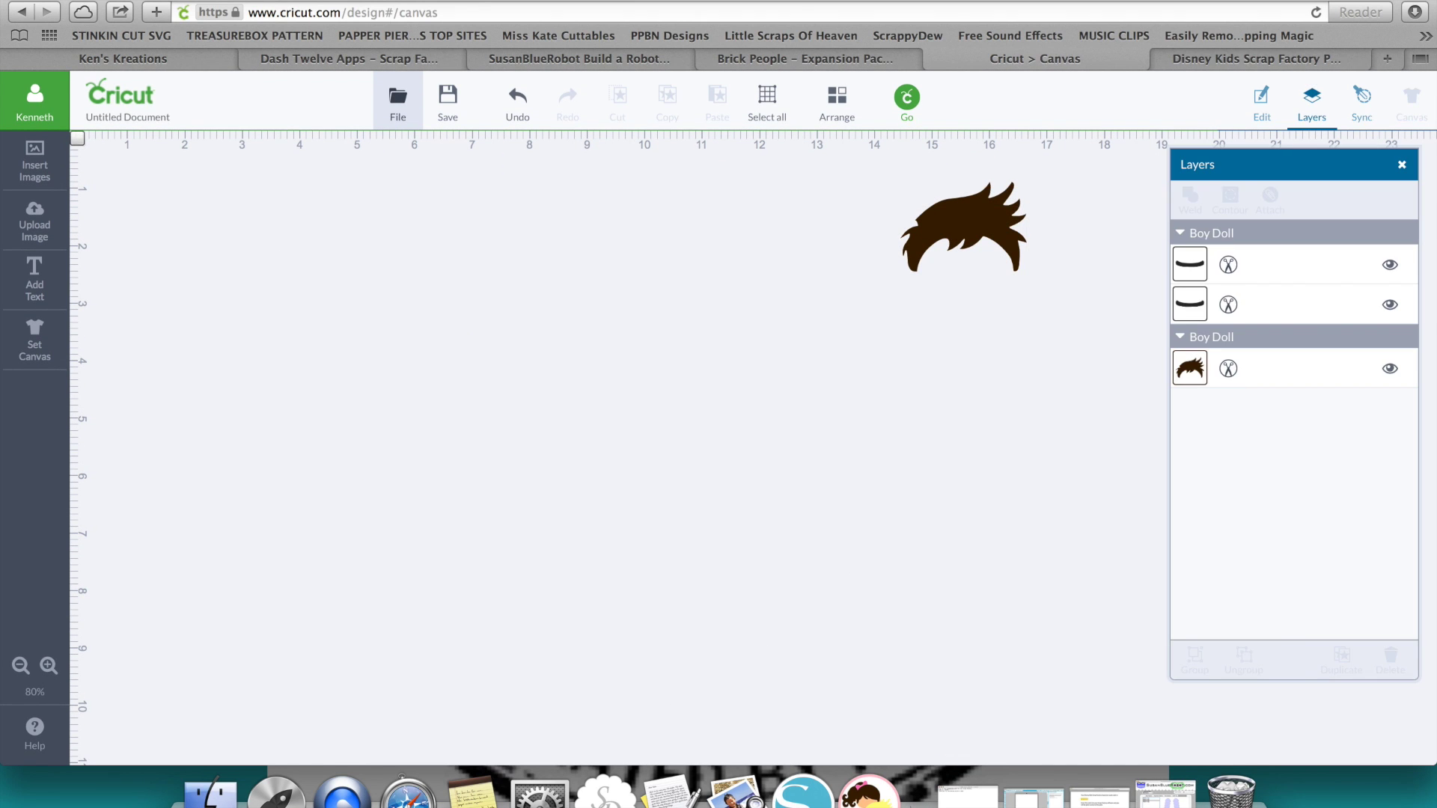
pyautogui.click(977, 213)
pyautogui.press('Delete')
pyautogui.scroll(-5, 621, 449)
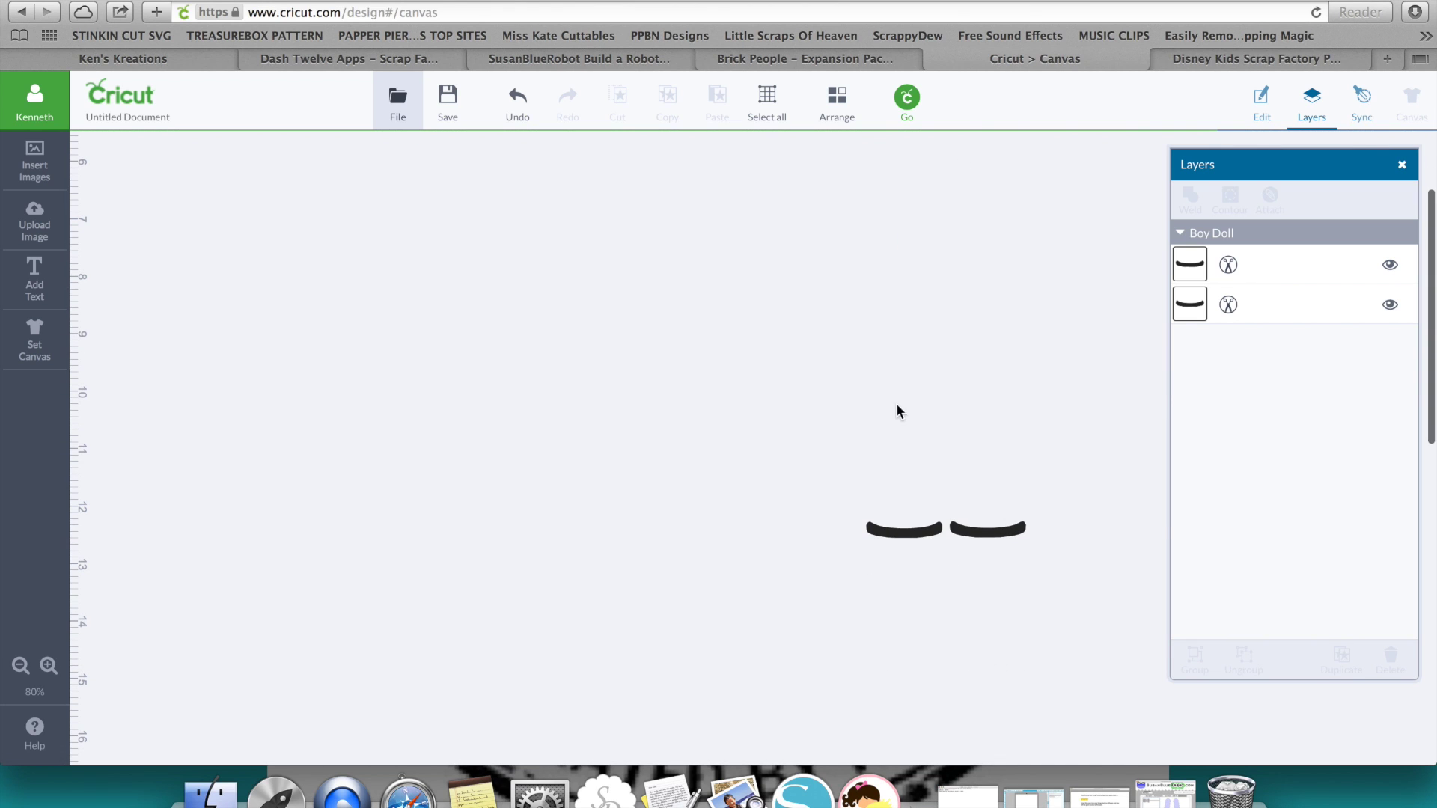
pyautogui.moveTo(860, 458); pyautogui.dragTo(1100, 641)
pyautogui.press('Delete')
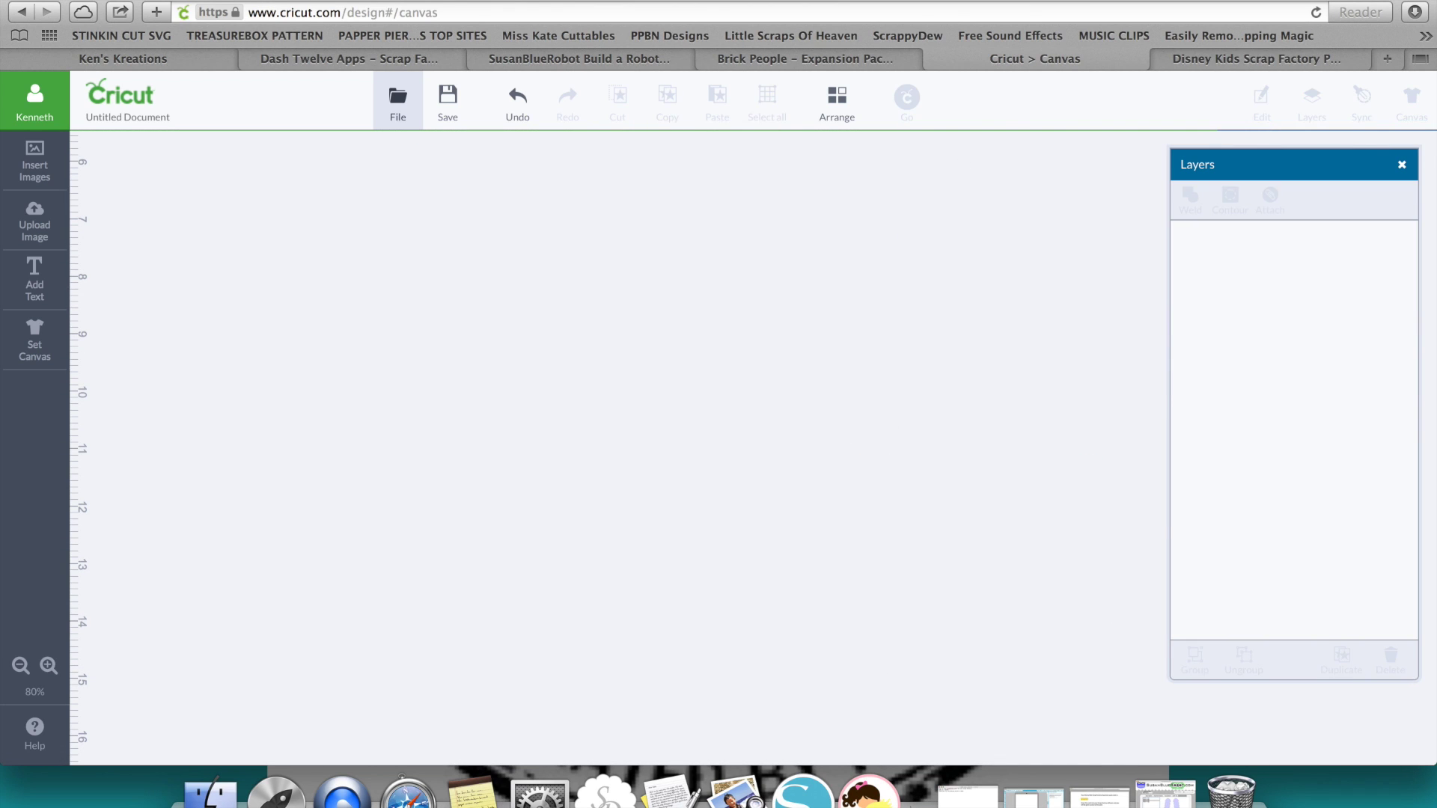
# - Start a vector upload and choose the Robot SVG file from the Desktop
pyautogui.click(35, 222)
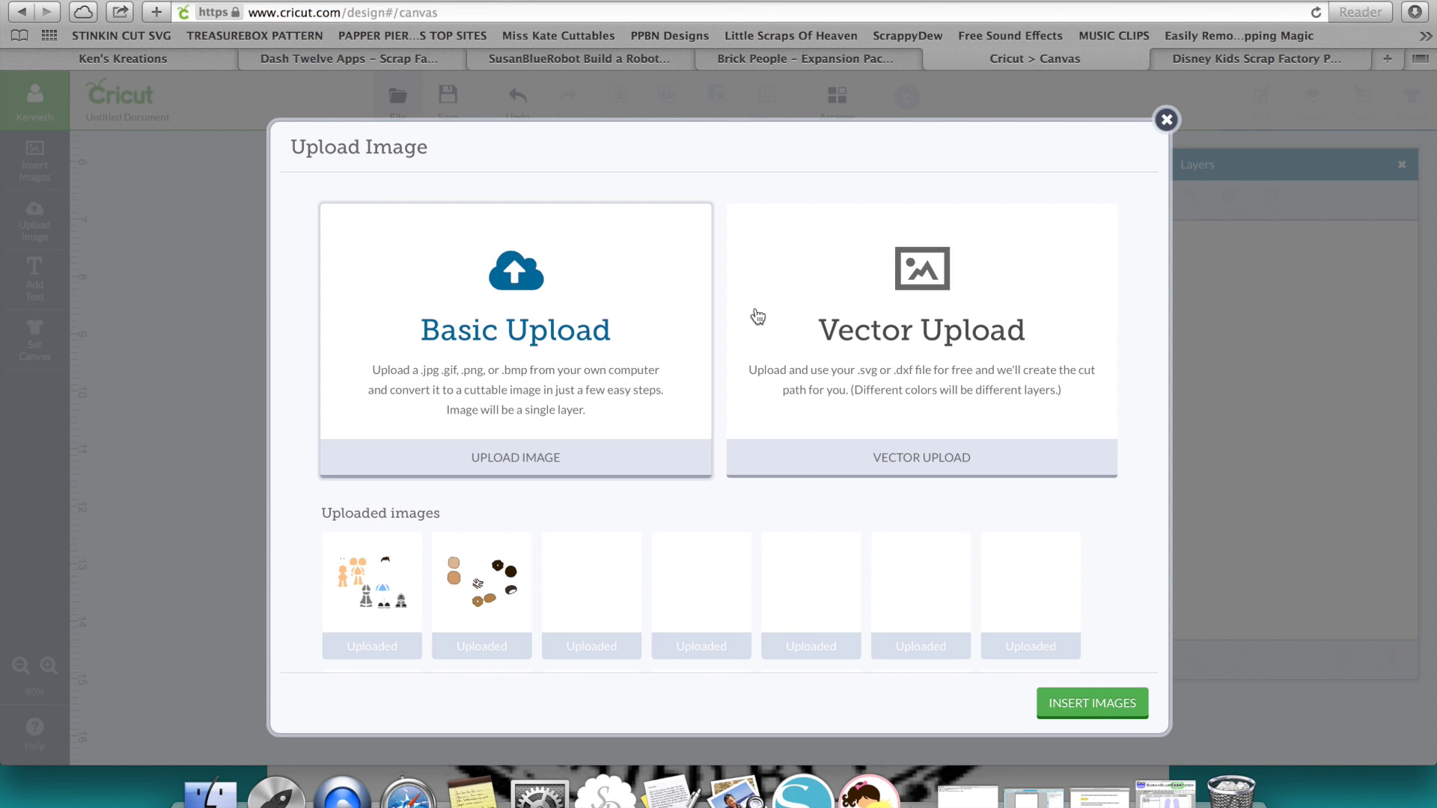
pyautogui.click(930, 362)
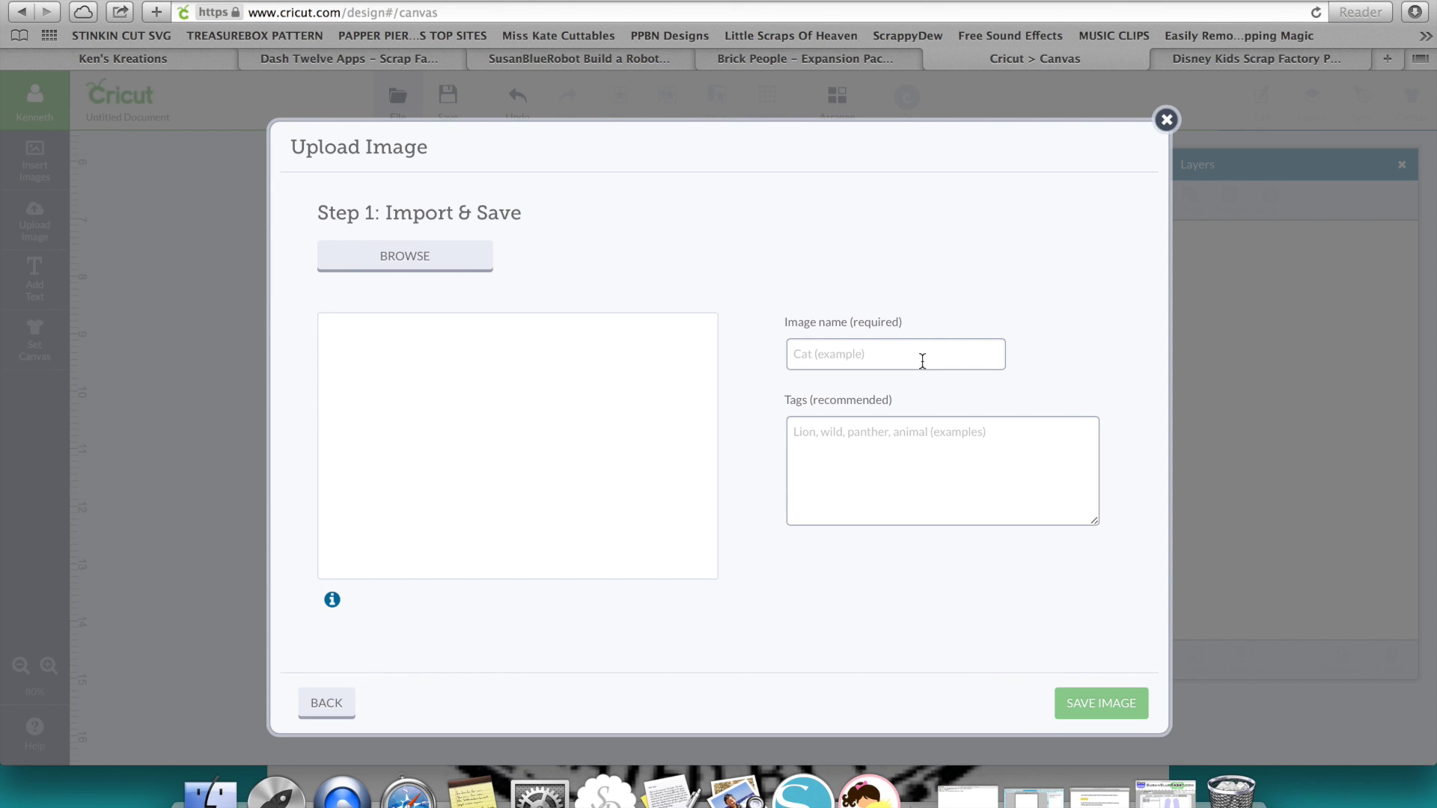
pyautogui.click(446, 262)
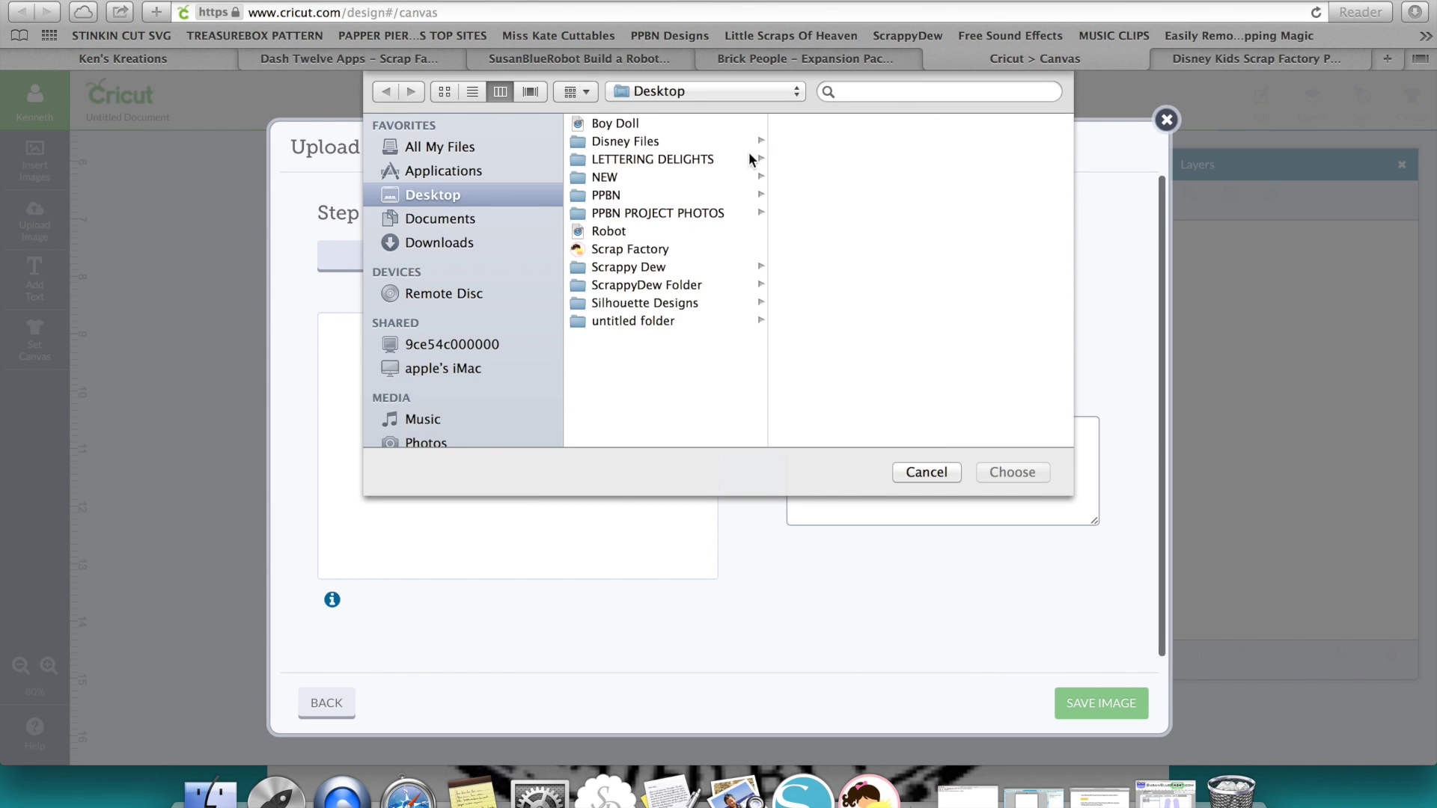
pyautogui.click(625, 229)
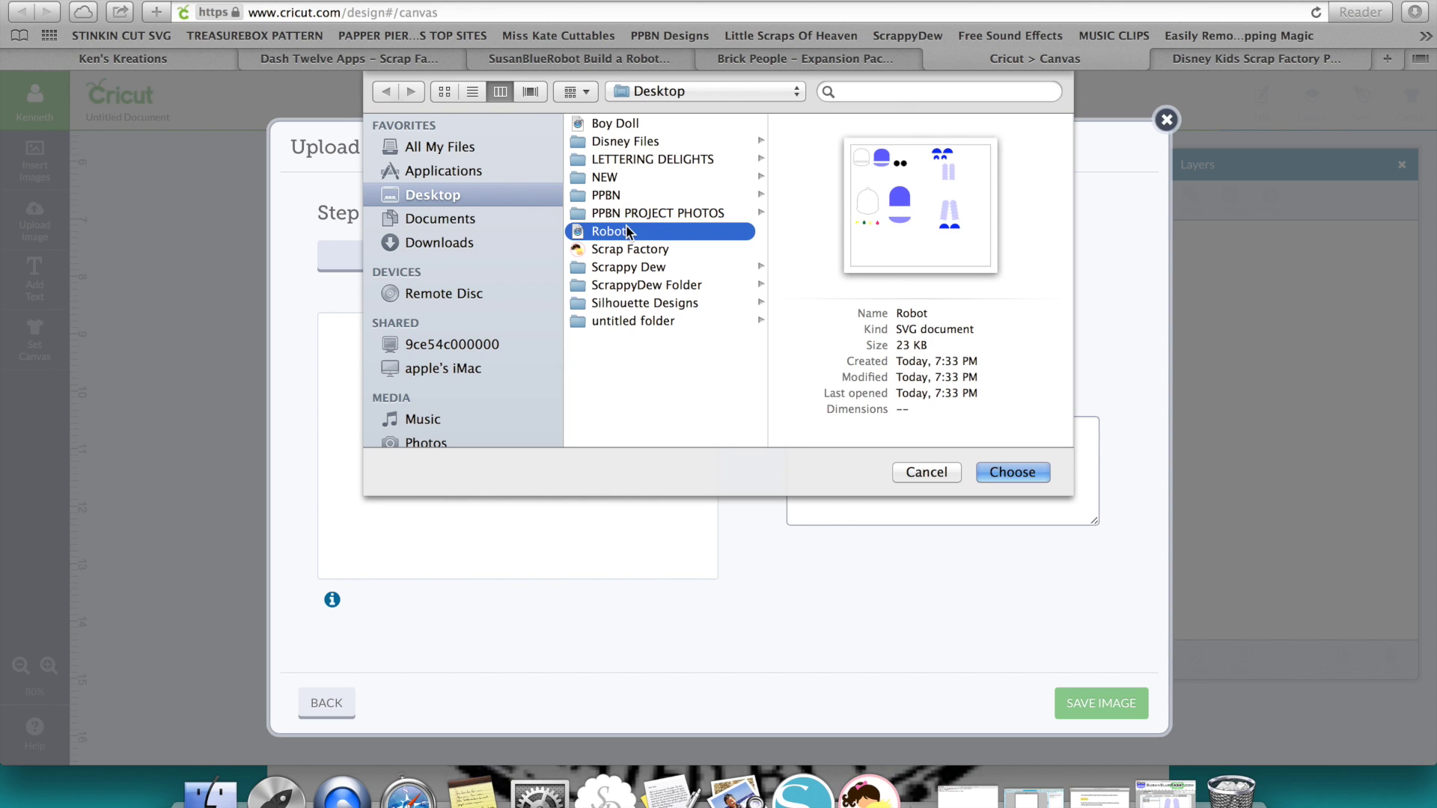
pyautogui.click(1010, 472)
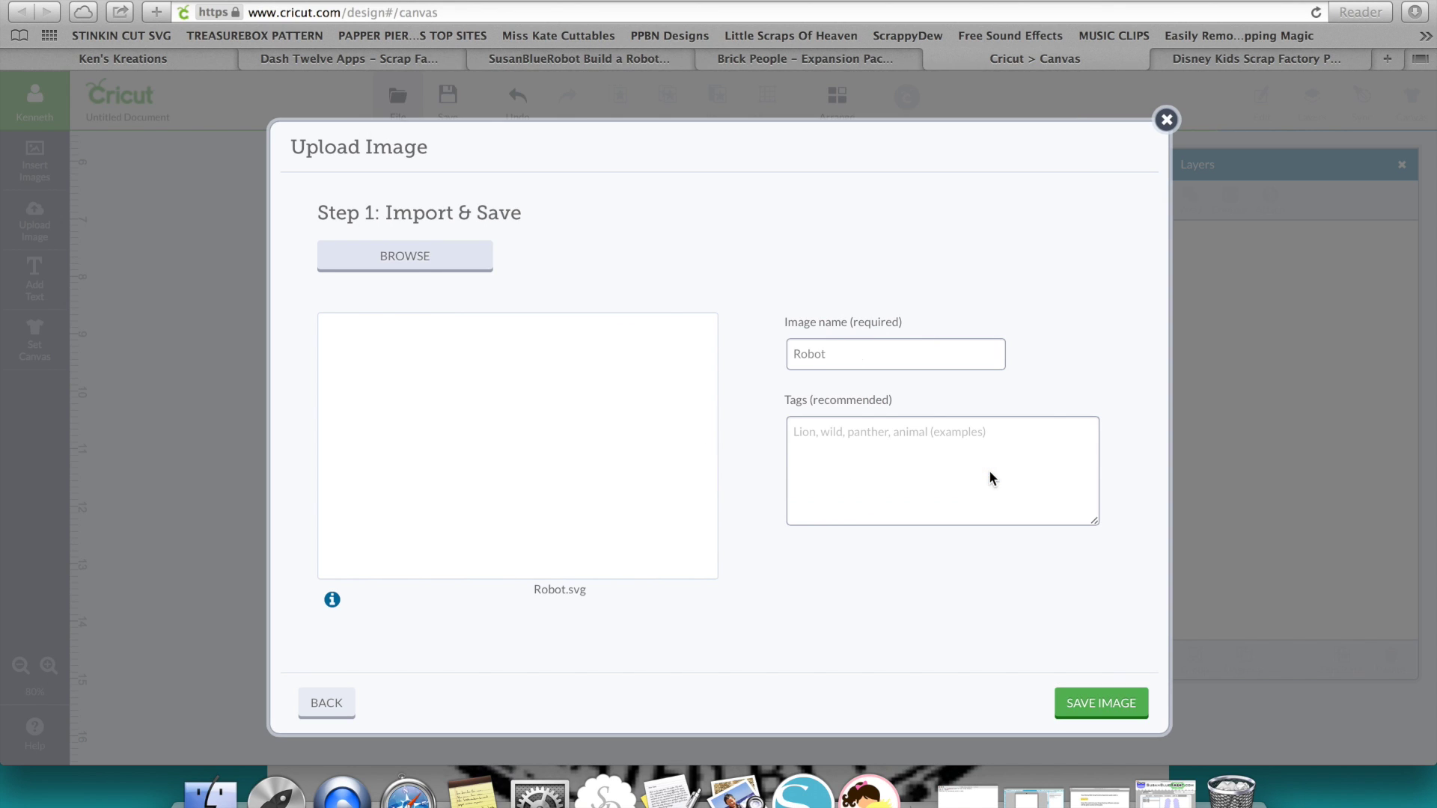
# - Tag the Robot image with "Scrap Factory, Robot", save it, and insert it onto the canvas
pyautogui.click(940, 445)
pyautogui.write('Scrap Factory, Robot')
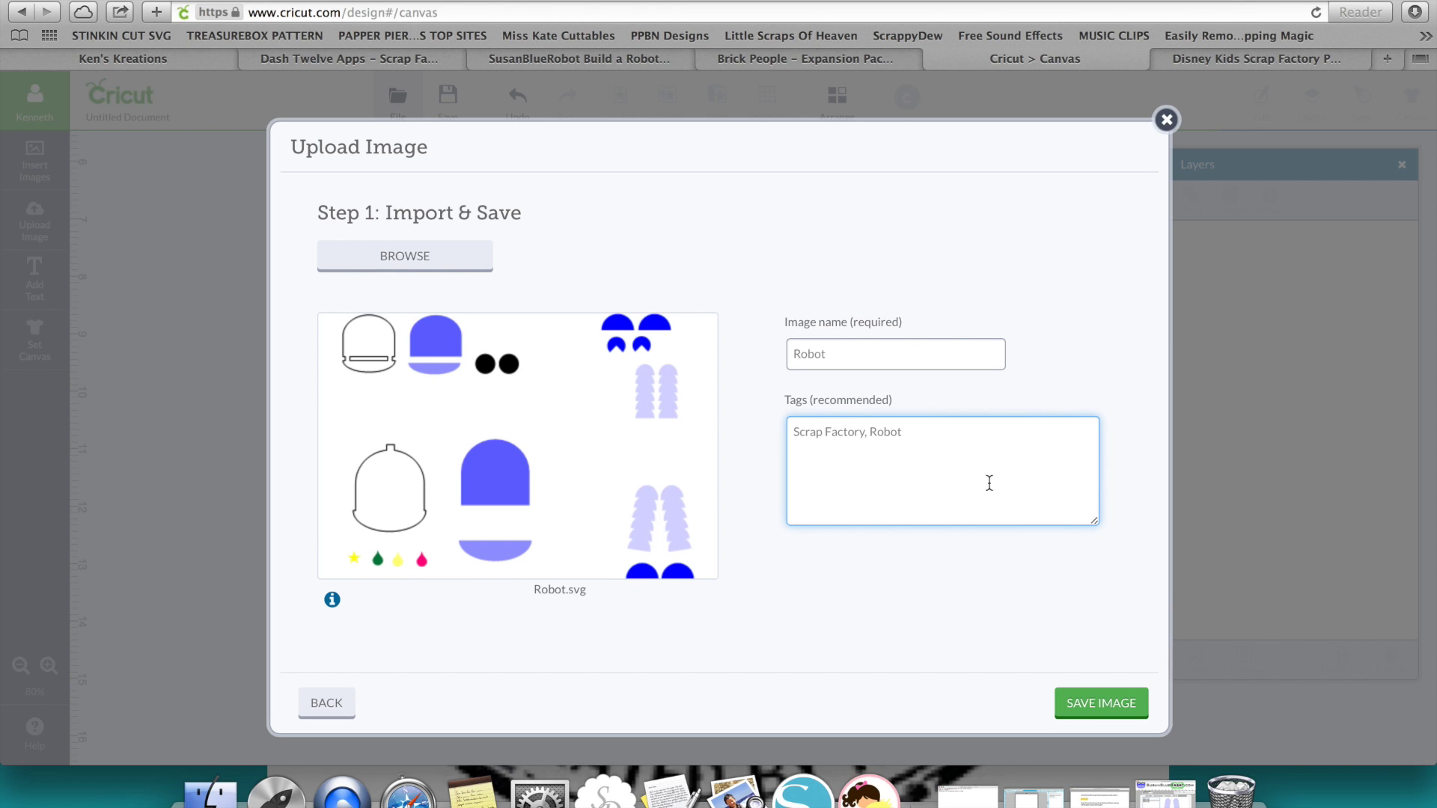
pyautogui.click(1099, 708)
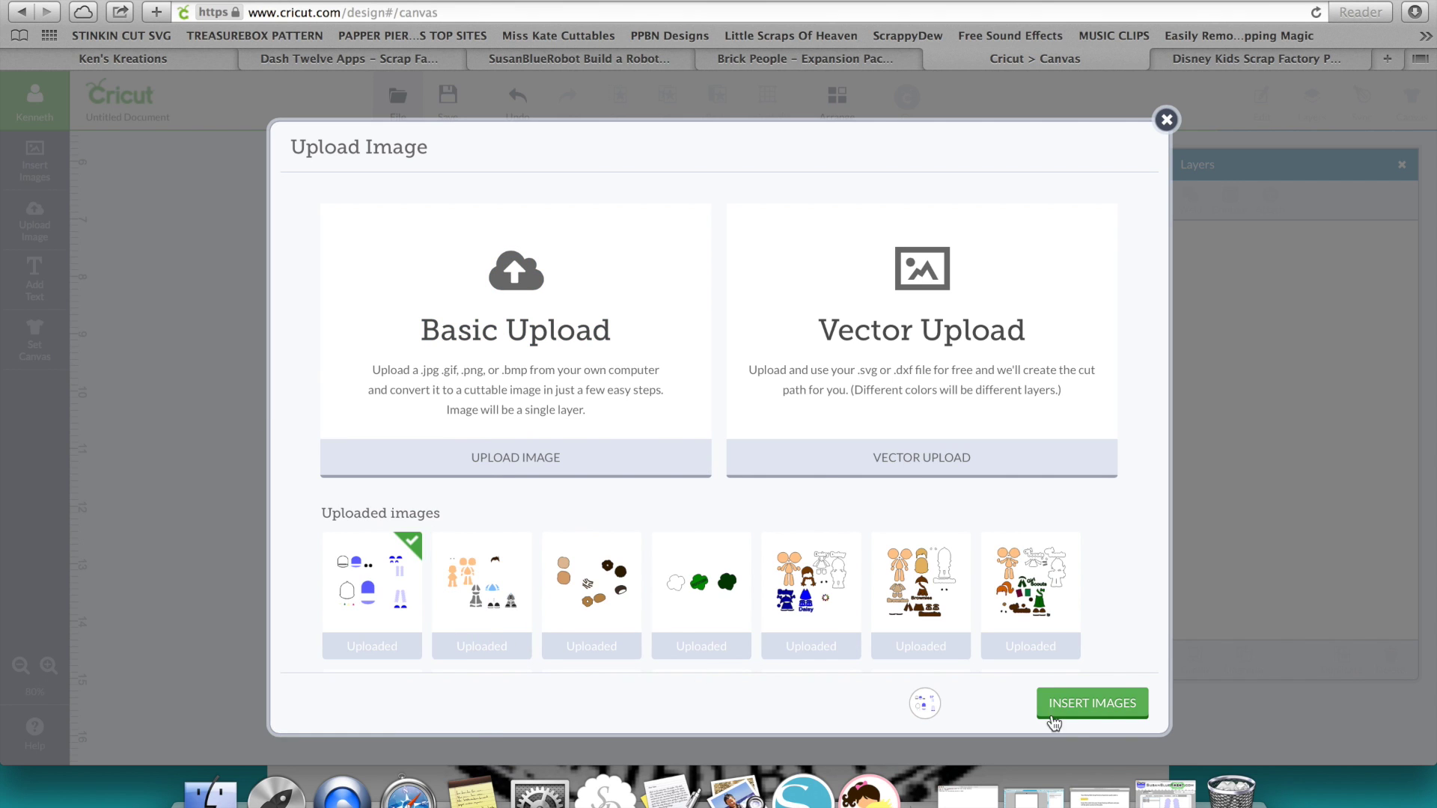
pyautogui.click(1092, 707)
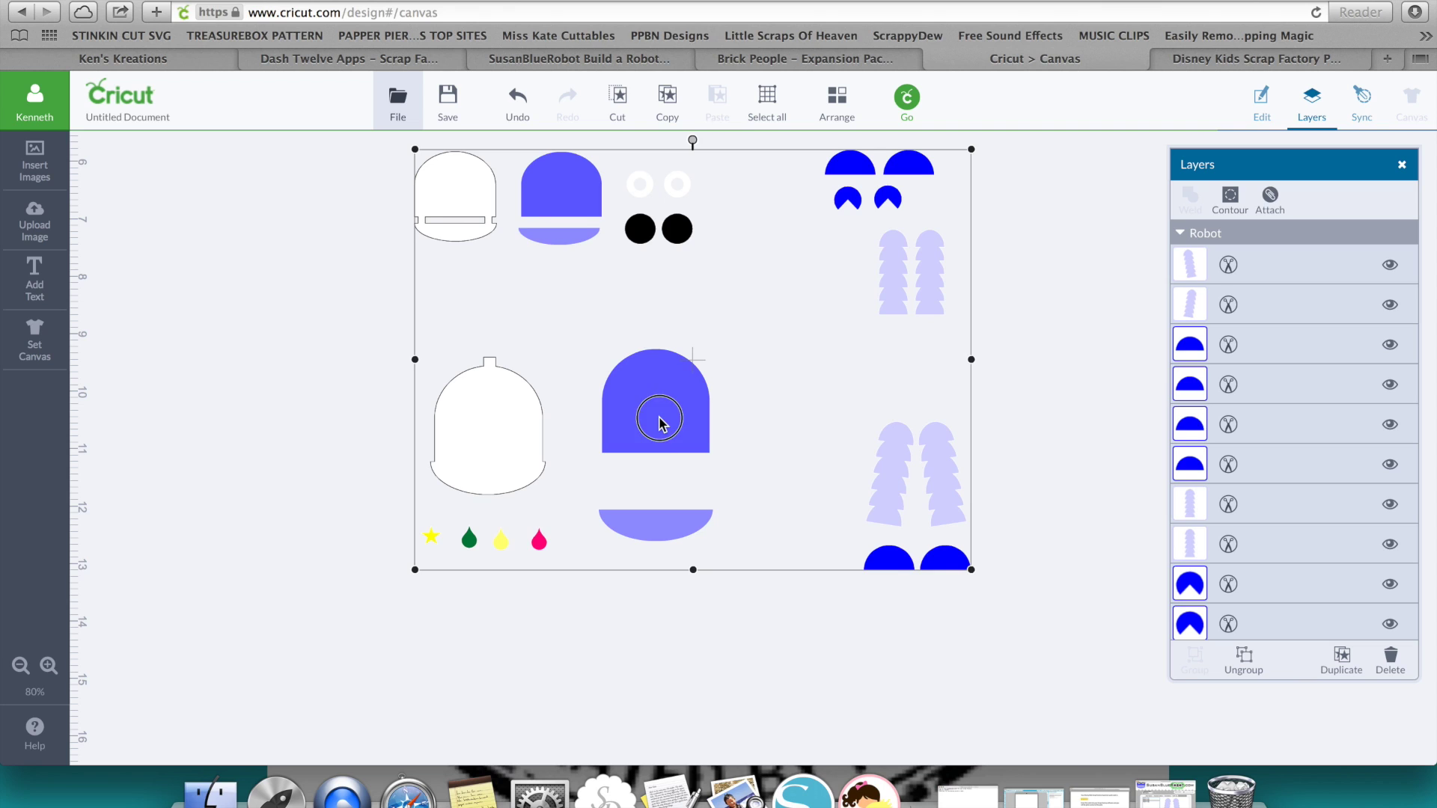
# - Move the grouped Robot slightly down the canvas and ungroup its pieces
pyautogui.moveTo(660, 417); pyautogui.dragTo(651, 465)
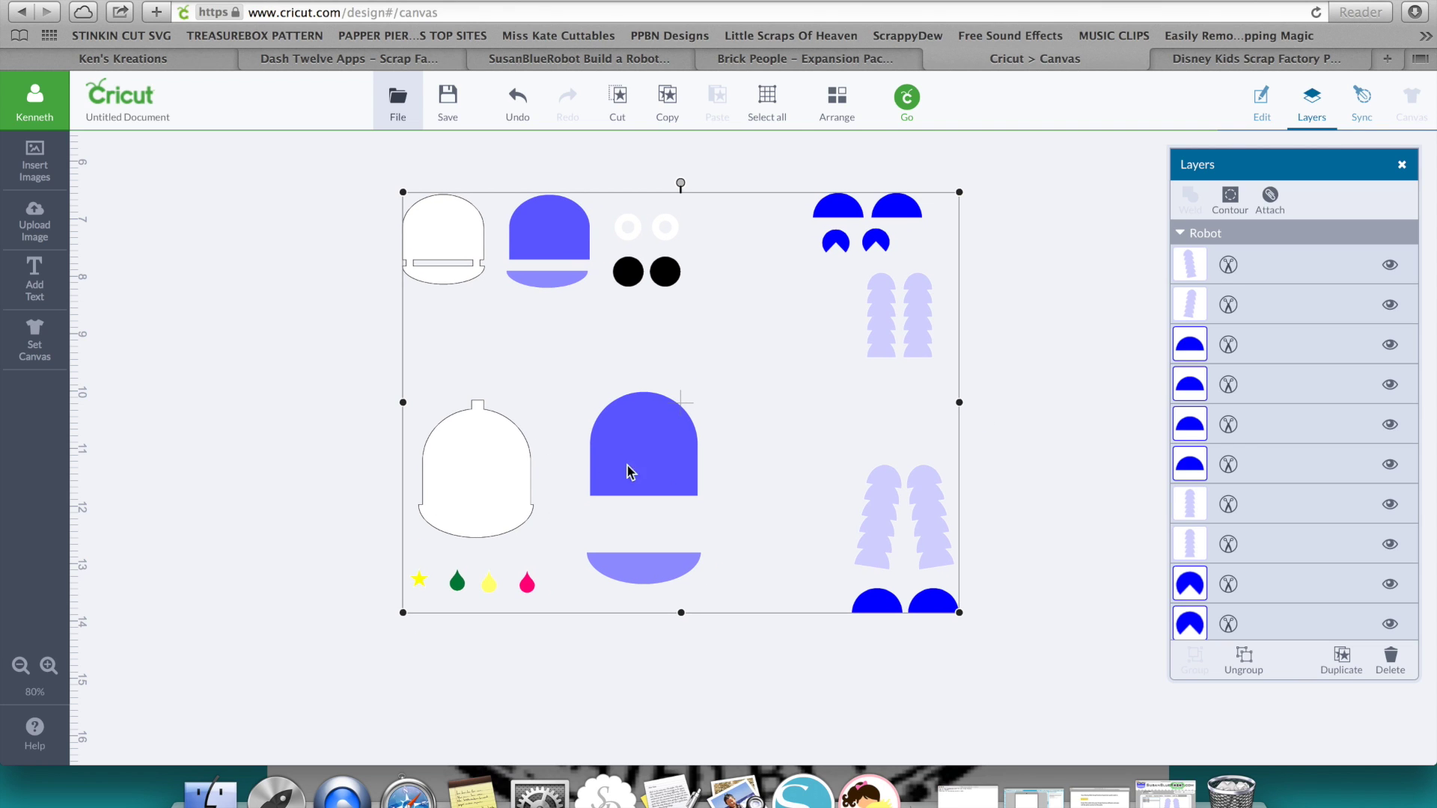
pyautogui.rightClick(644, 469)
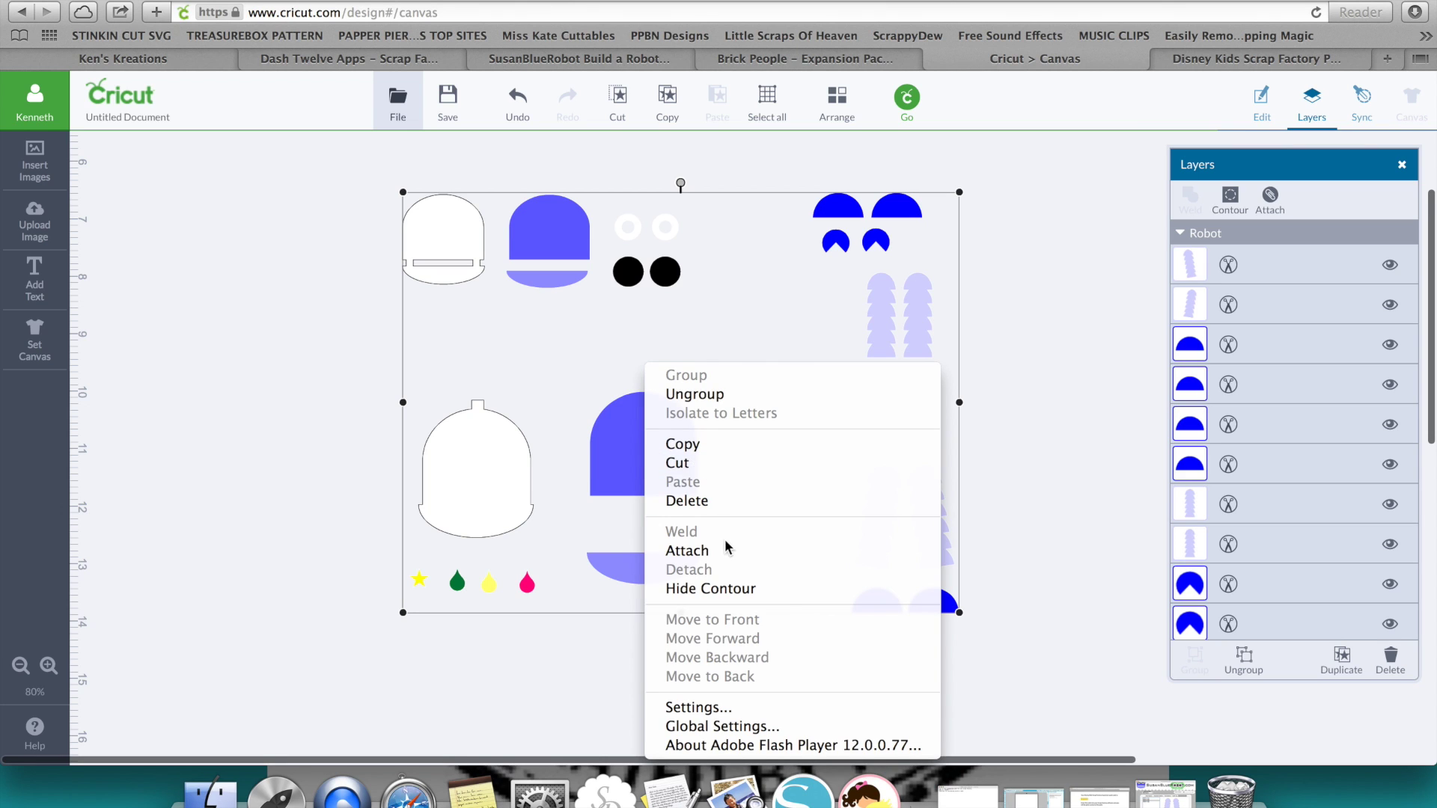
pyautogui.click(726, 394)
# - Place the large blue body dome and its curved lower piece over the robot's white body outline
pyautogui.click(595, 459)
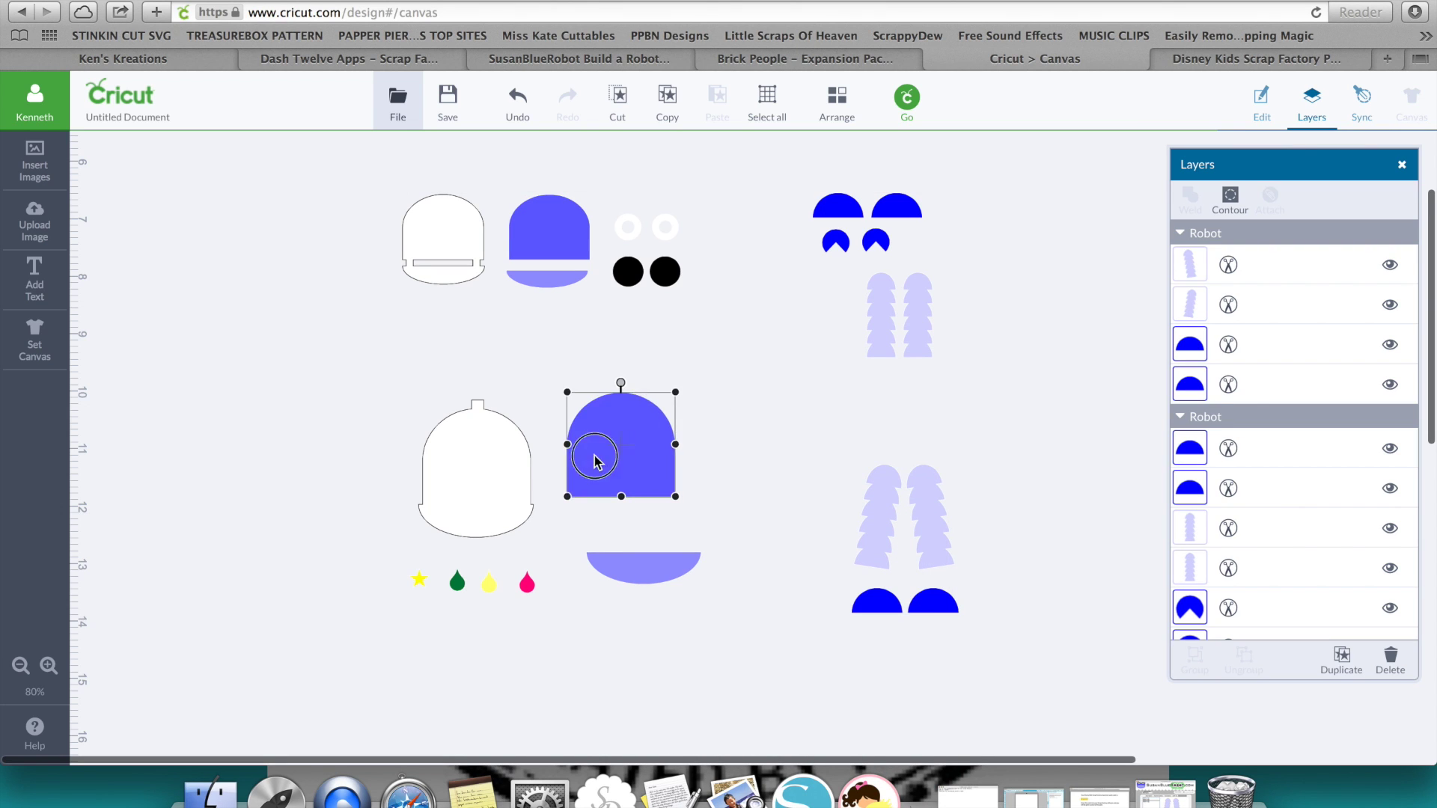
pyautogui.moveTo(595, 459); pyautogui.dragTo(480, 485)
pyautogui.moveTo(641, 570); pyautogui.dragTo(473, 531)
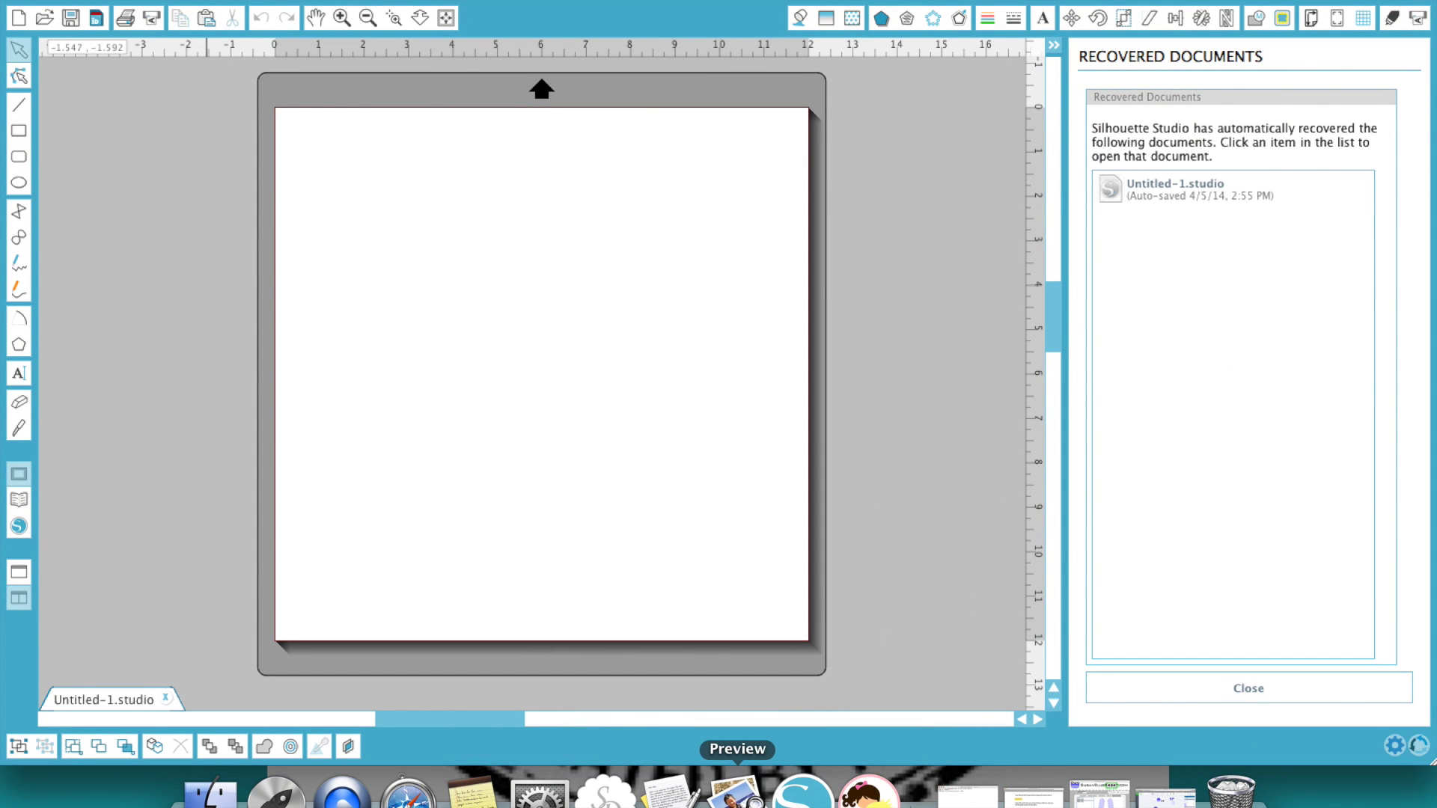
# - In Silhouette Studio, dismiss the recovered documents and import the Boy Doll file from the Desktop into the library
pyautogui.click(1268, 696)
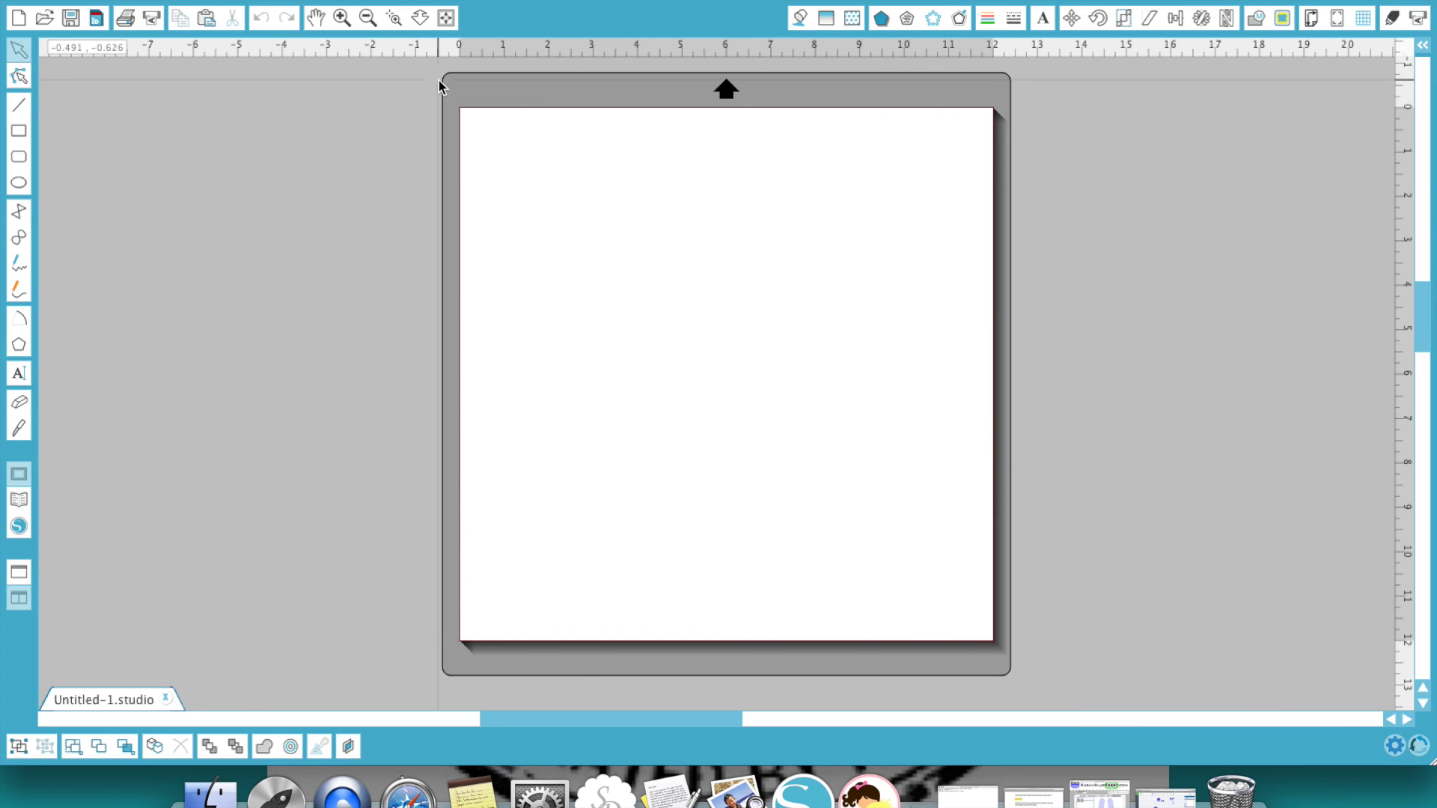
pyautogui.click(208, 0)
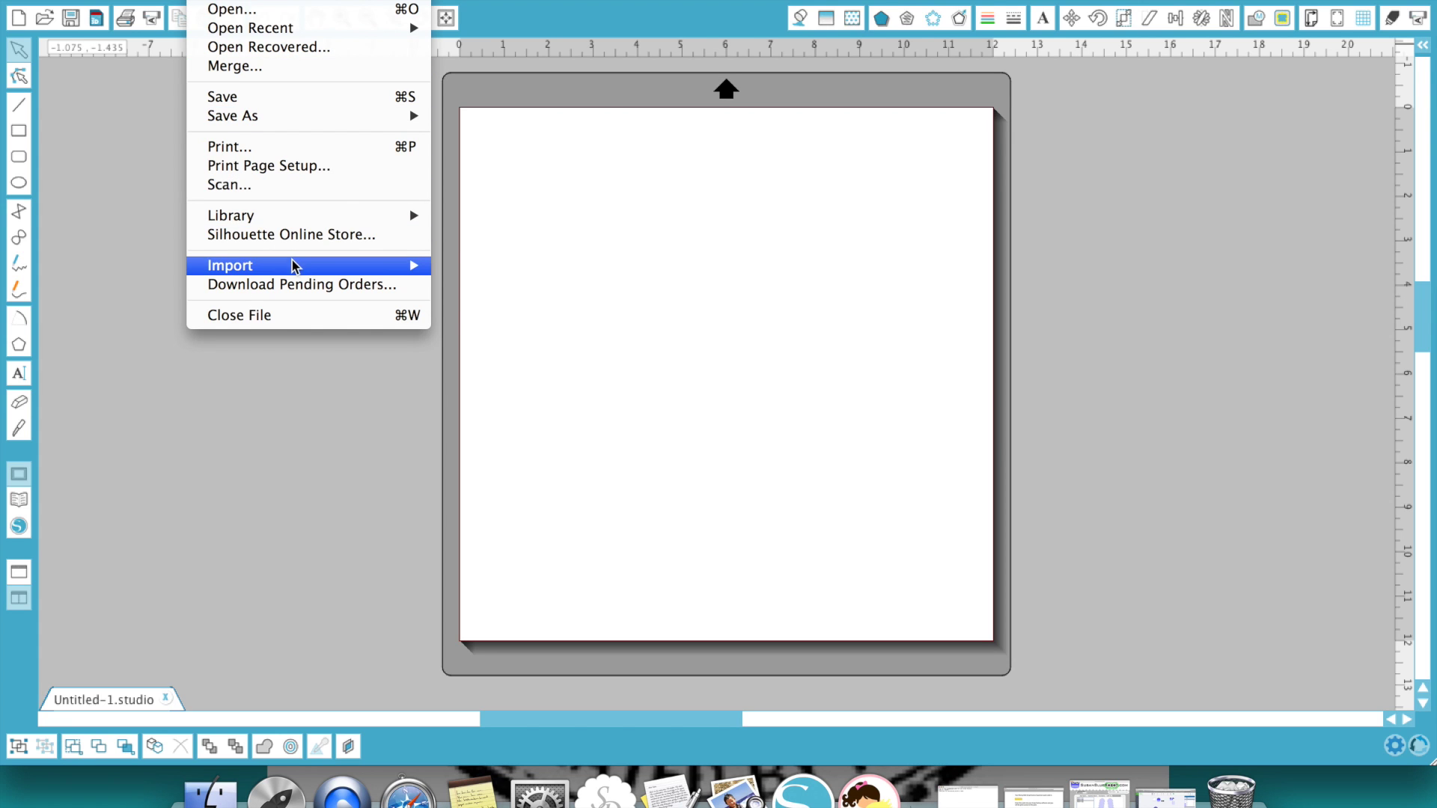
pyautogui.moveTo(327, 271)
pyautogui.click(497, 266)
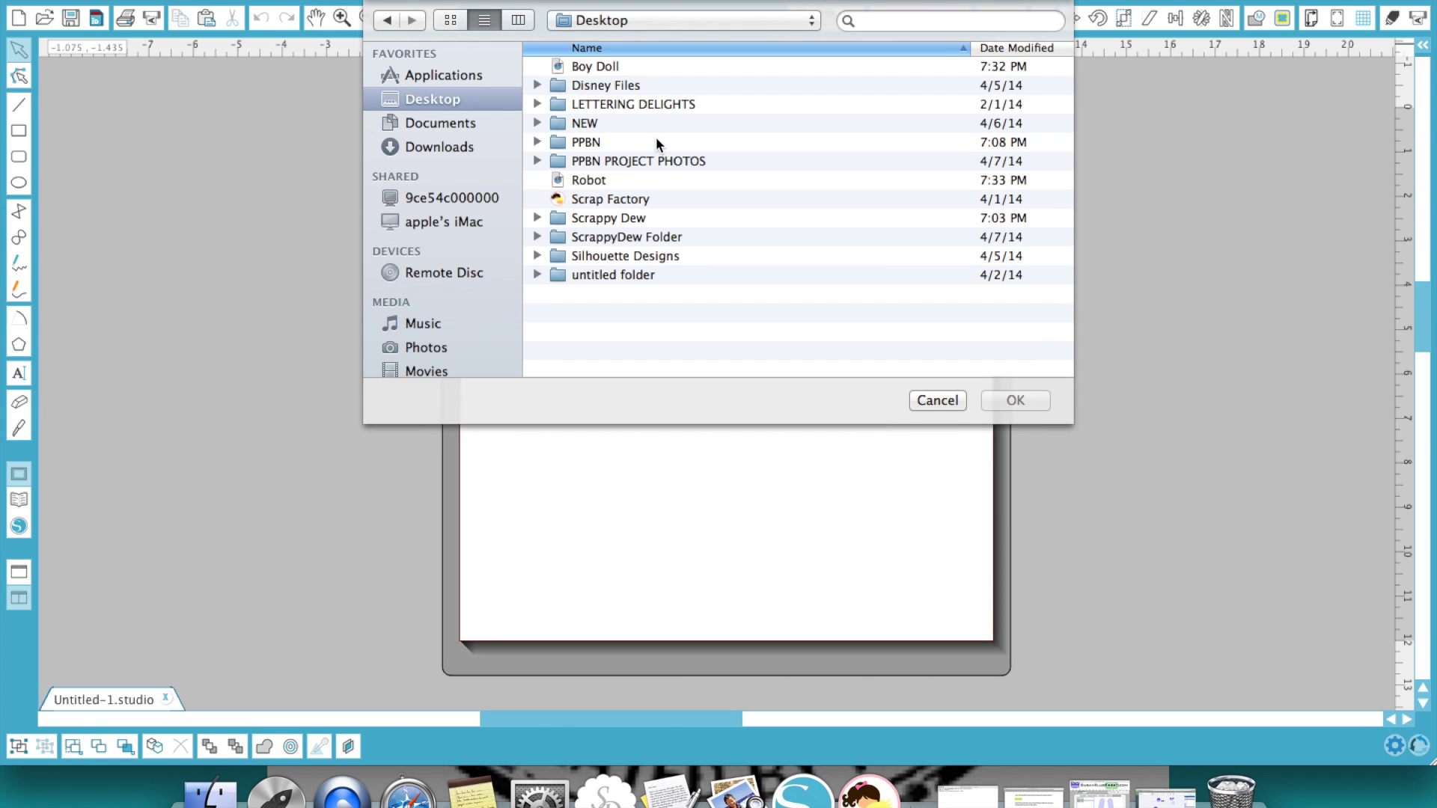
pyautogui.click(626, 70)
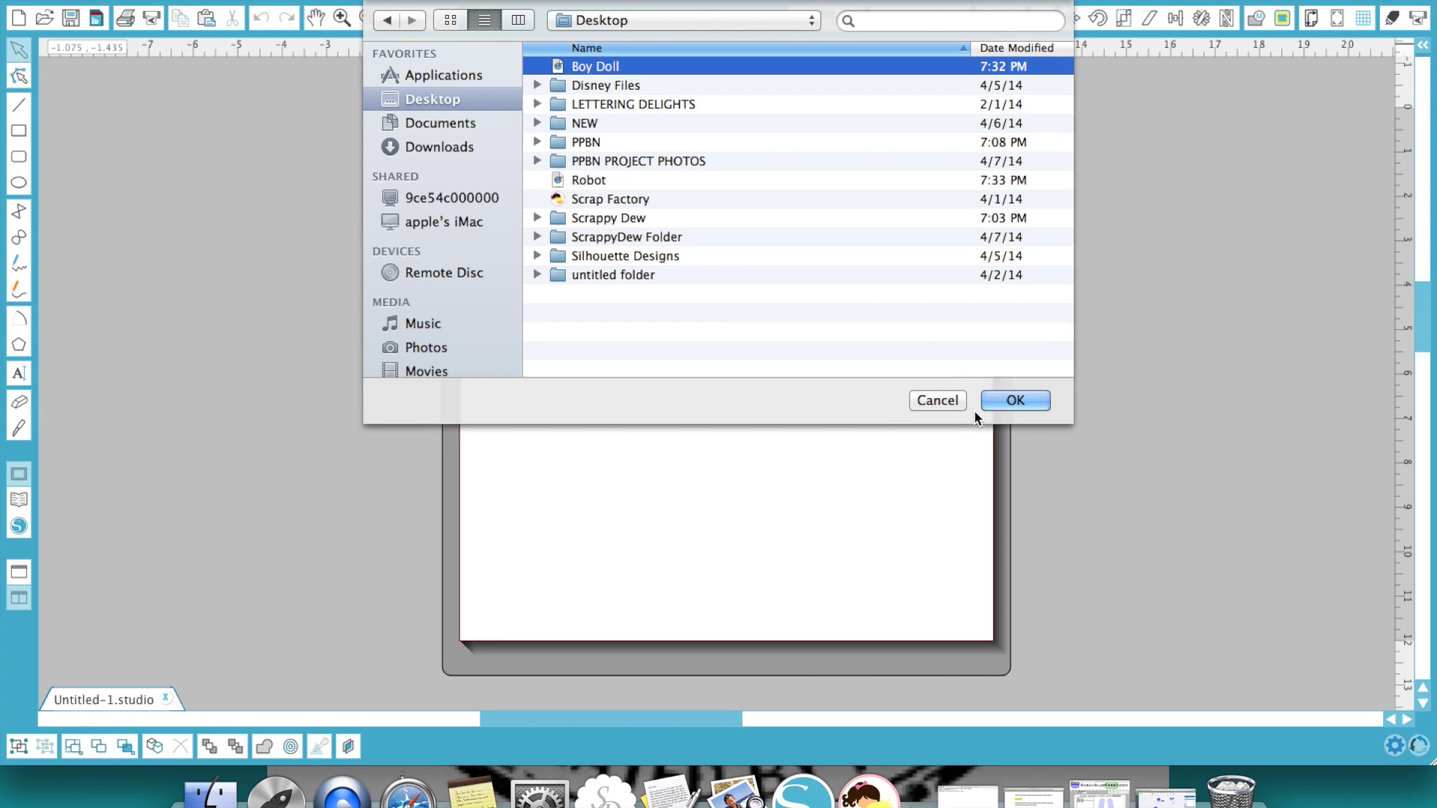
pyautogui.click(1018, 402)
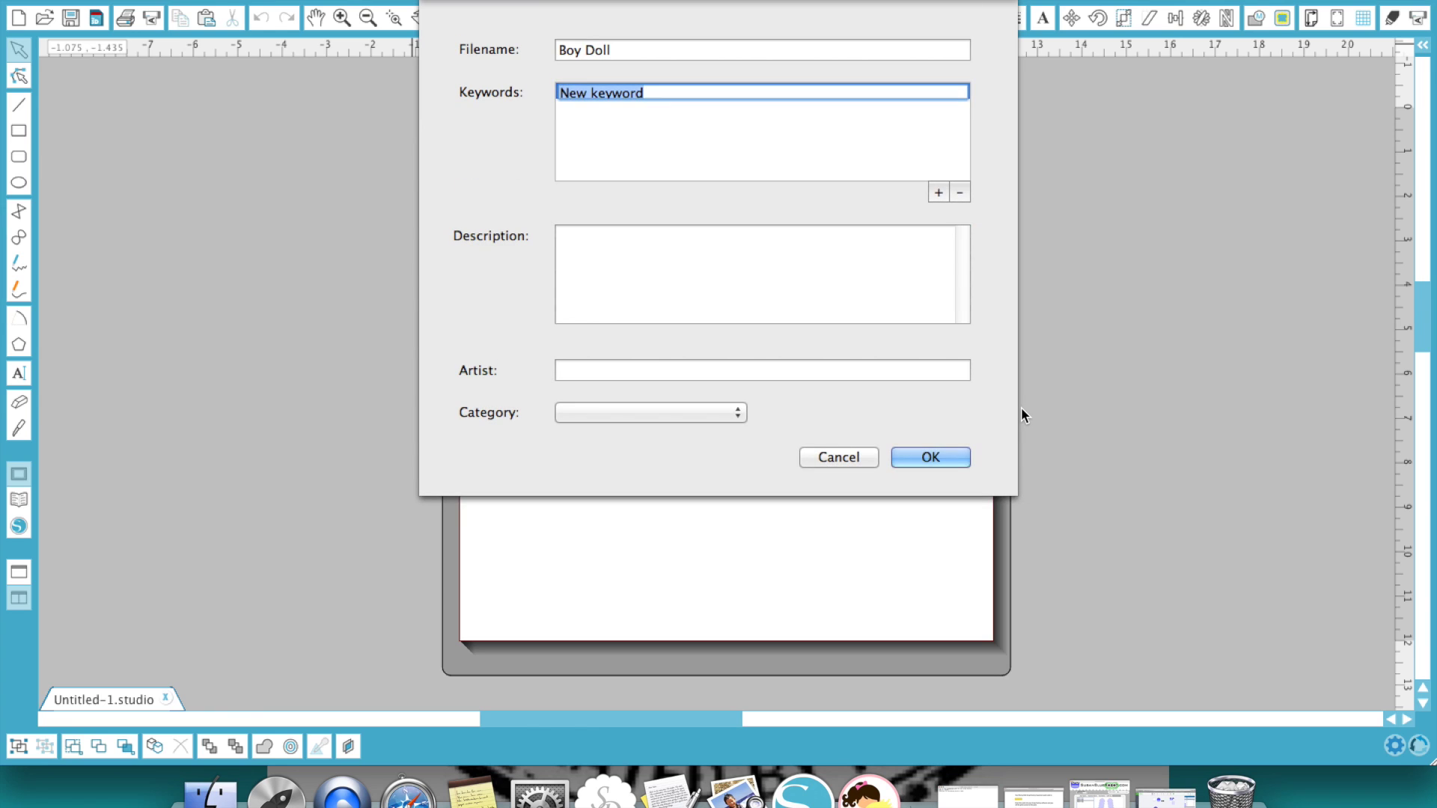
# - Give the Boy Doll design the keyword "Scrap Factory", finish the import, and display the design library
pyautogui.write('Scrap Factory')
pyautogui.click(945, 460)
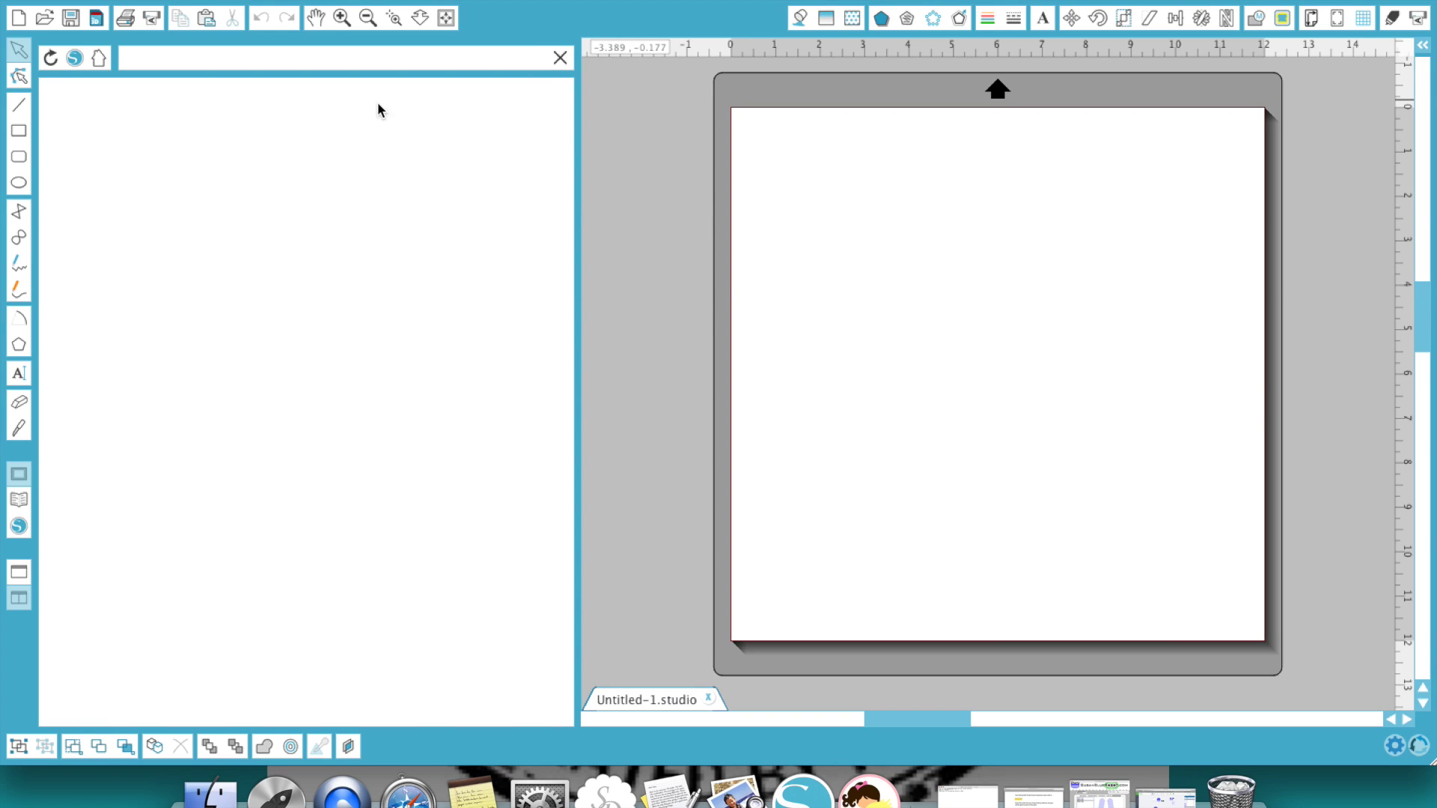
pyautogui.click(20, 500)
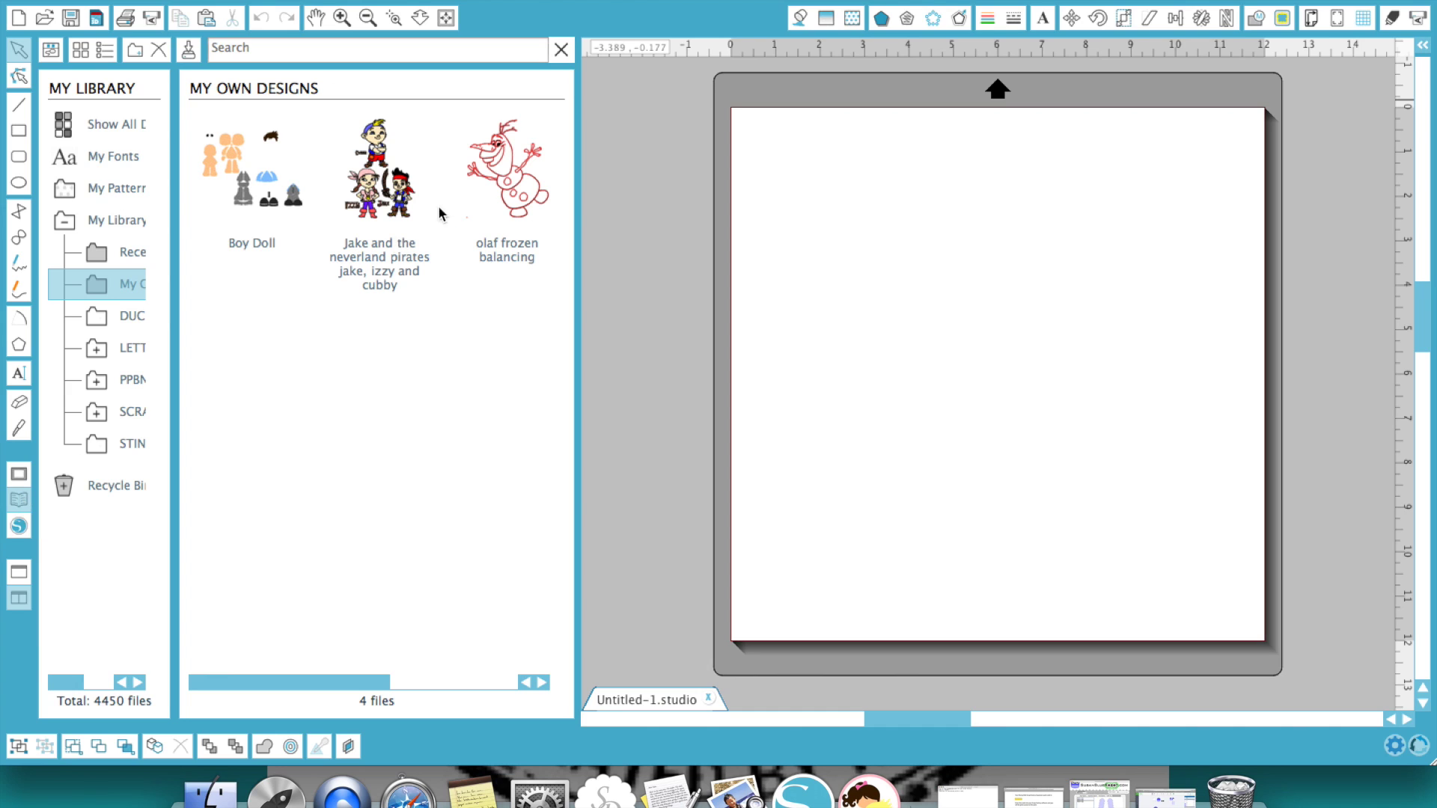
# - Open the Boy Doll design from the library on the page and hide the library so the whole design is in view
pyautogui.moveTo(248, 221)
pyautogui.mouseDown()
pyautogui.moveTo(288, 217)
pyautogui.moveTo(248, 222)
pyautogui.mouseUp()
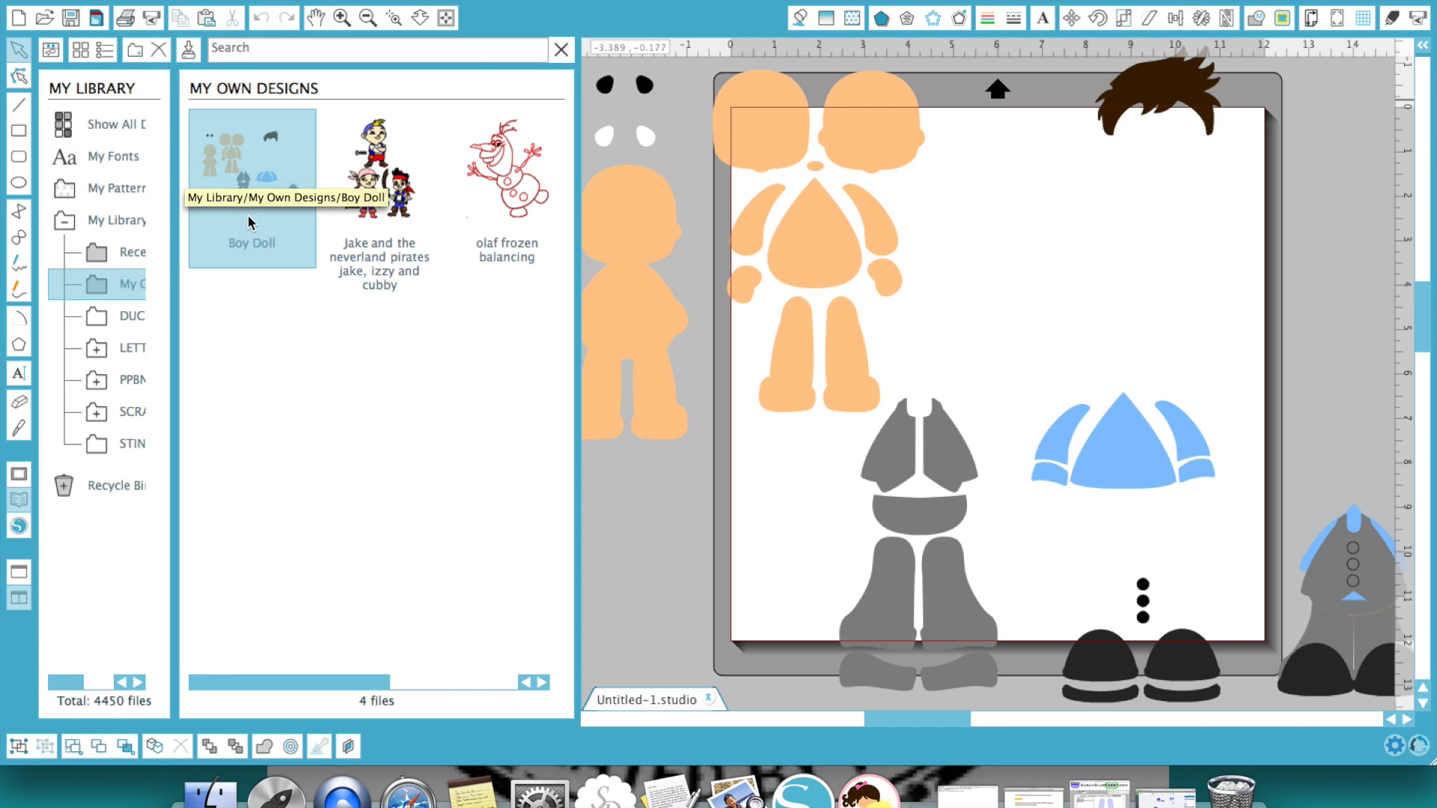
pyautogui.click(562, 49)
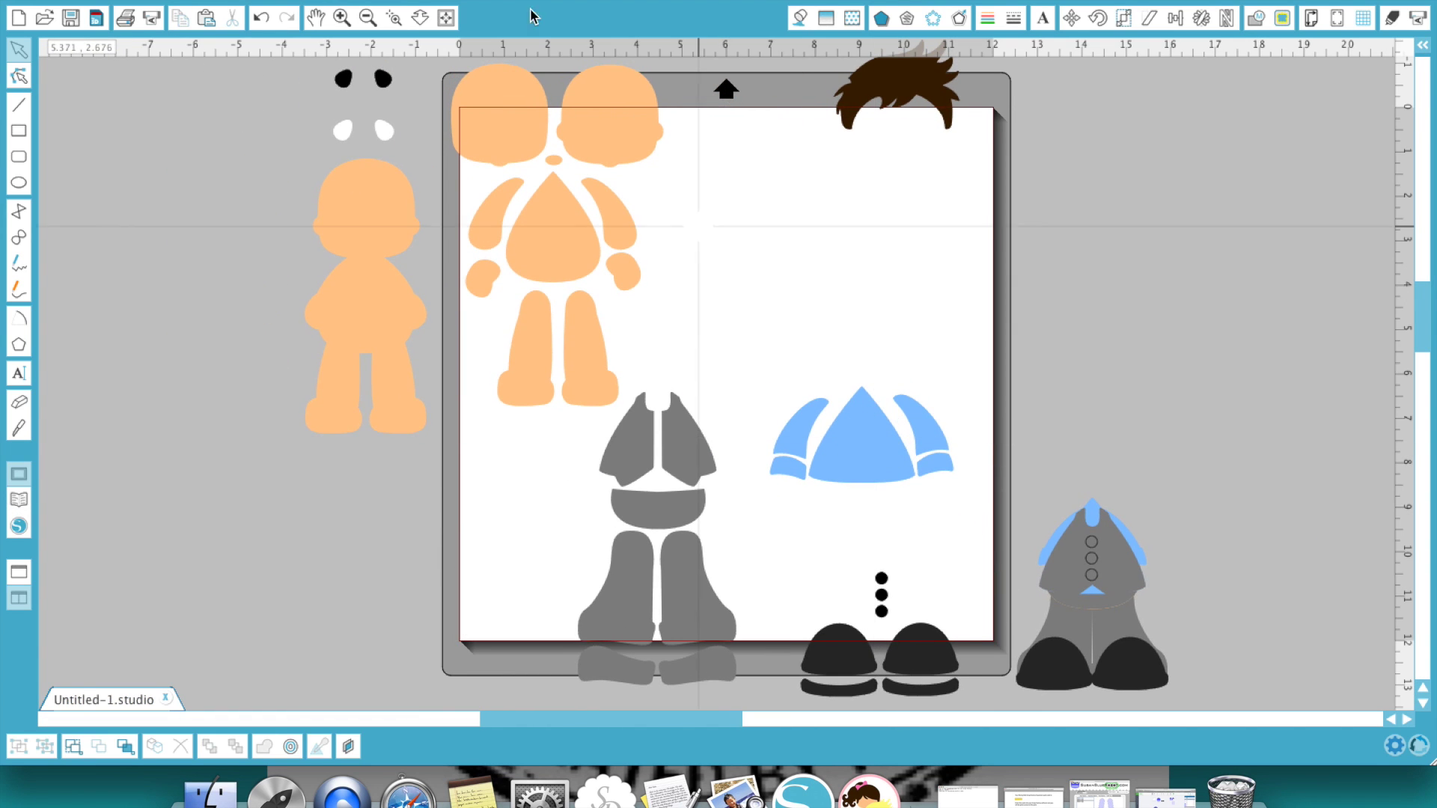
pyautogui.click(369, 23)
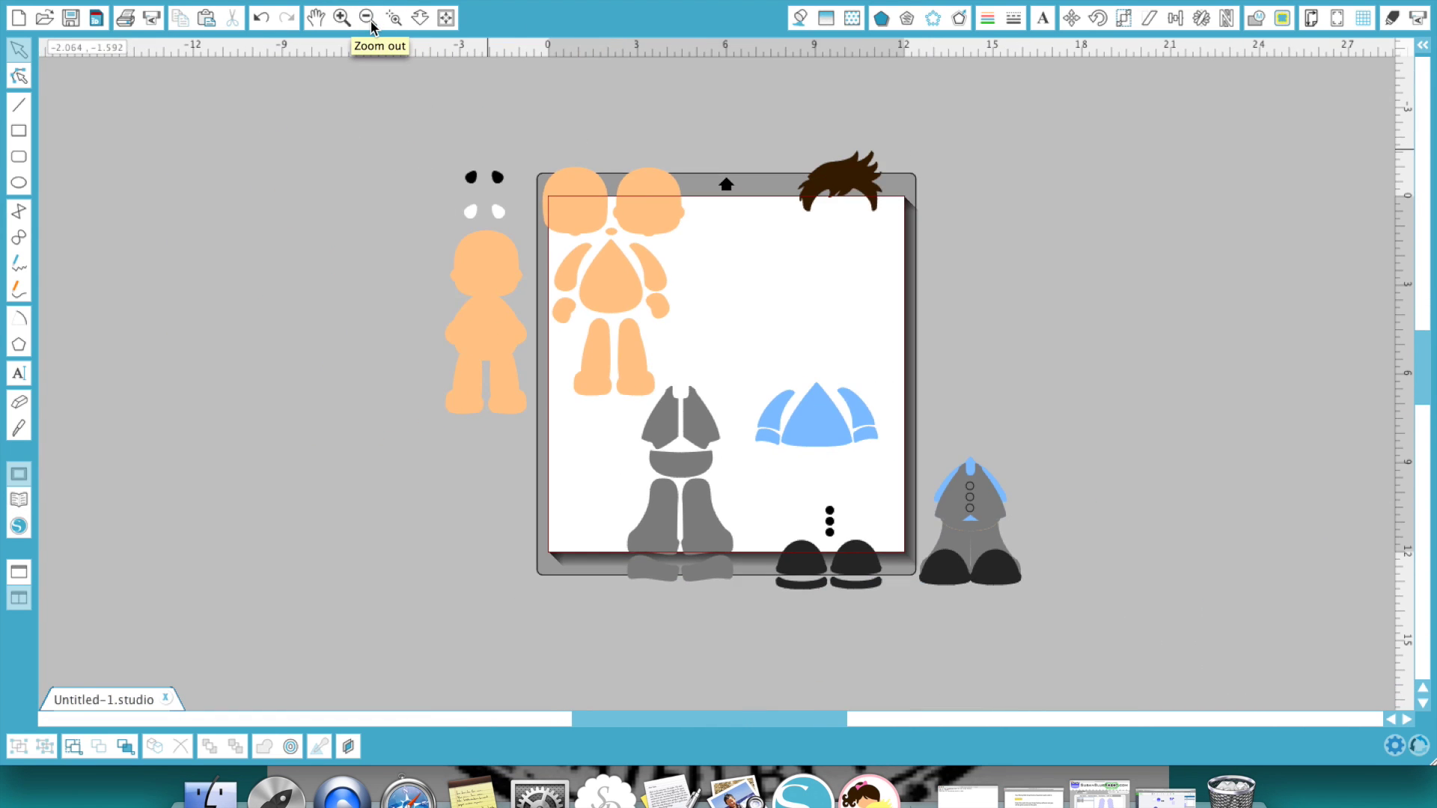
pyautogui.click(482, 250)
pyautogui.rightClick(482, 250)
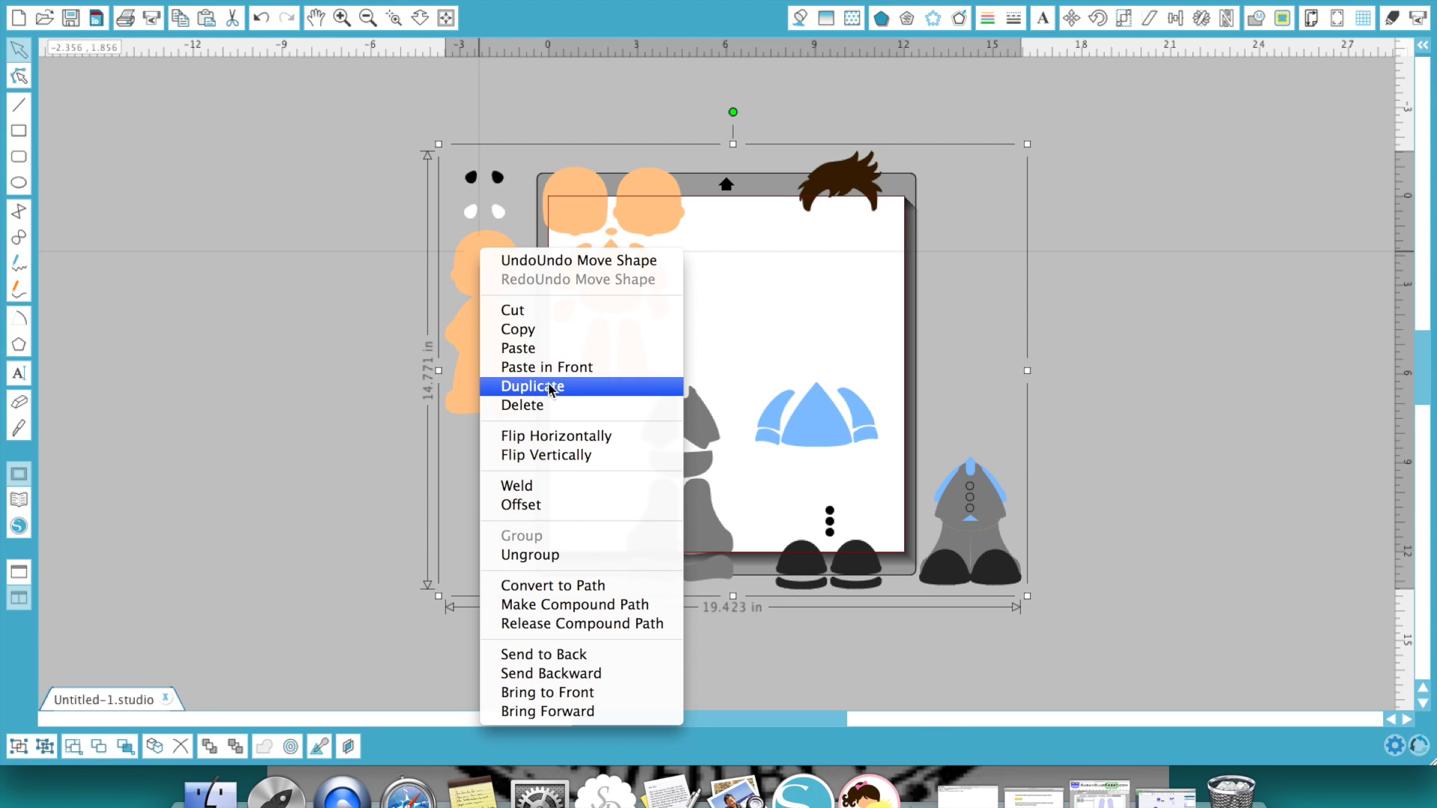
pyautogui.click(516, 554)
pyautogui.click(374, 468)
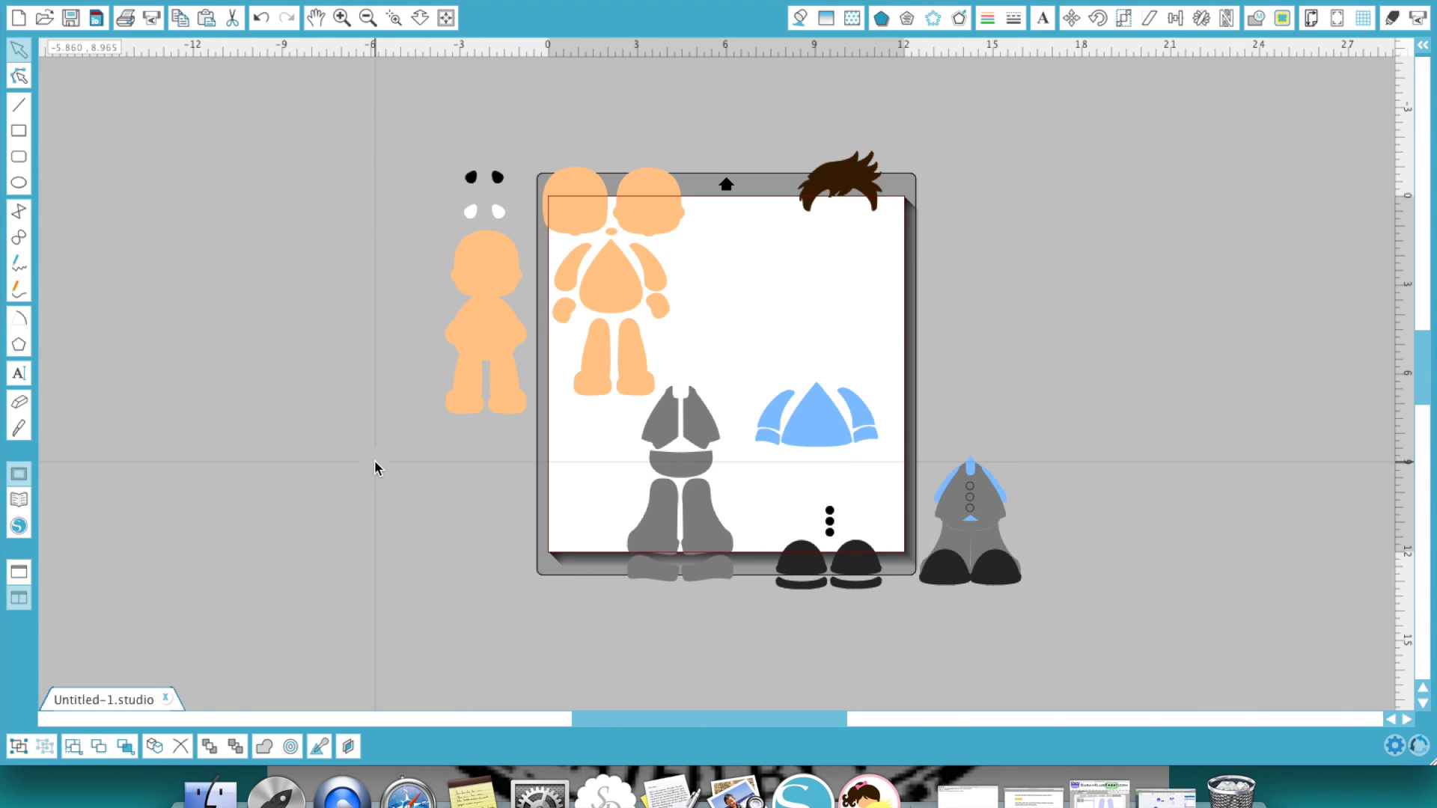
pyautogui.click(497, 391)
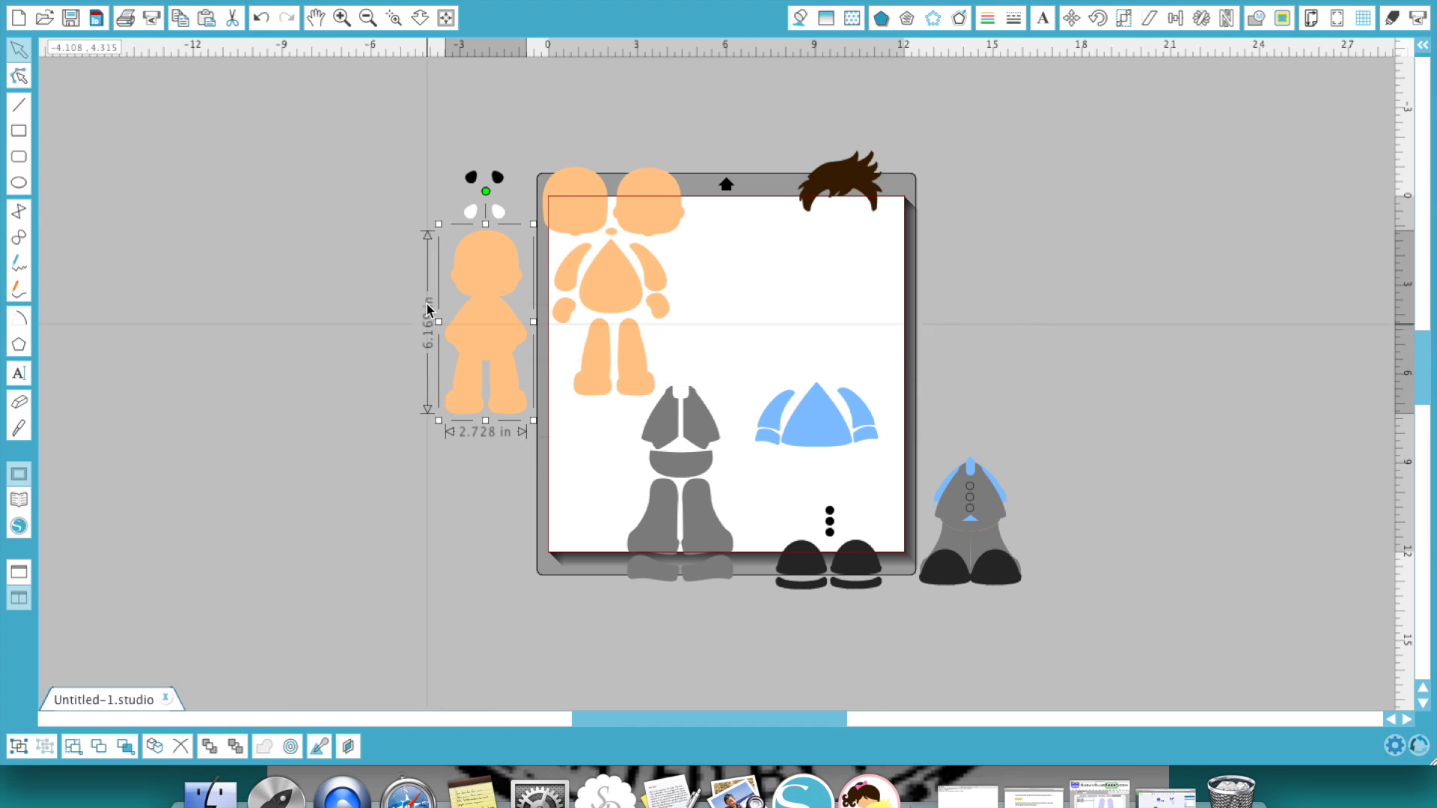
pyautogui.click(261, 18)
# - Scale the whole grouped Boy Doll design down to about 15.7 in wide and ungroup its pieces
pyautogui.press('super+a')
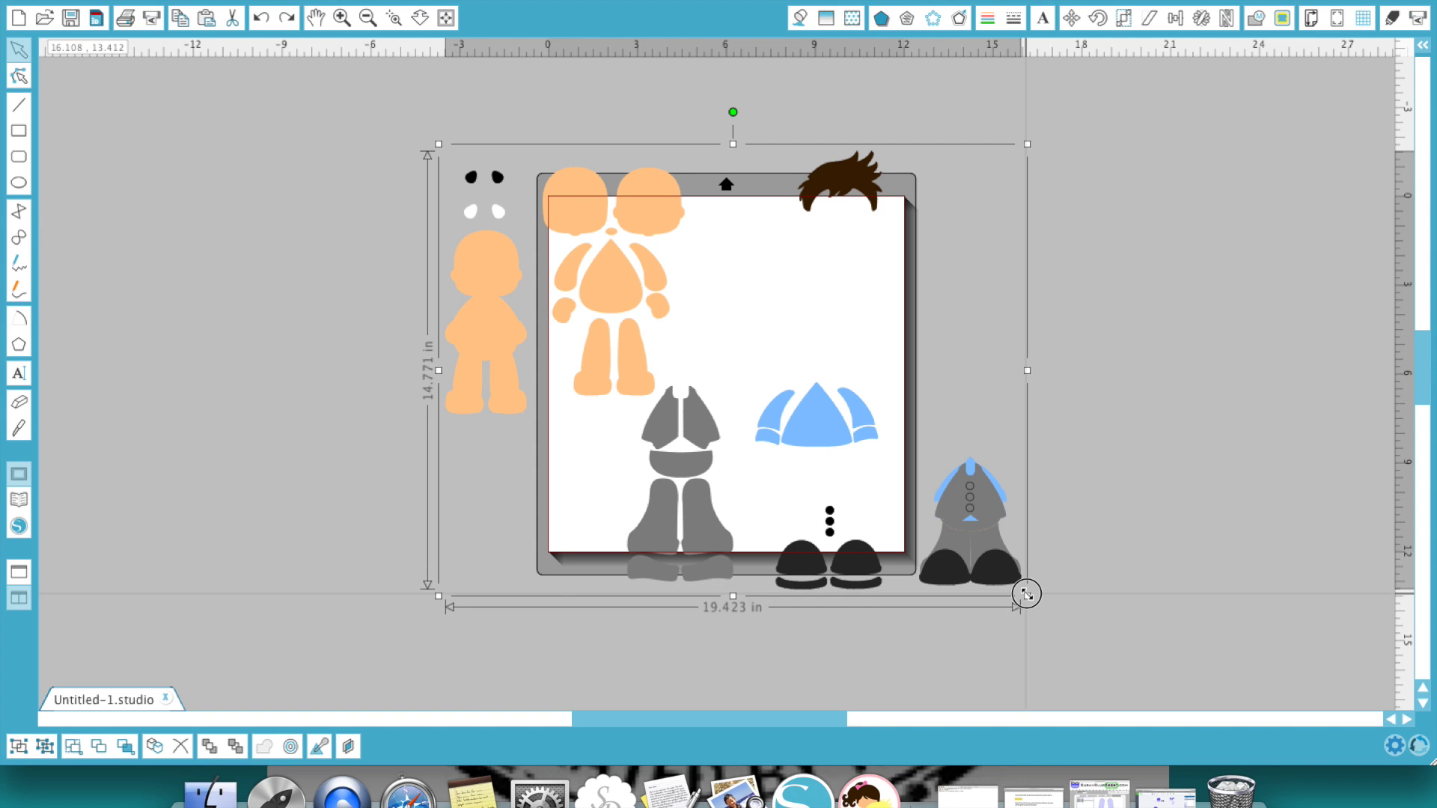
pyautogui.moveTo(1026, 594); pyautogui.dragTo(916, 512)
pyautogui.moveTo(717, 377); pyautogui.dragTo(750, 412)
pyautogui.rightClick(749, 407)
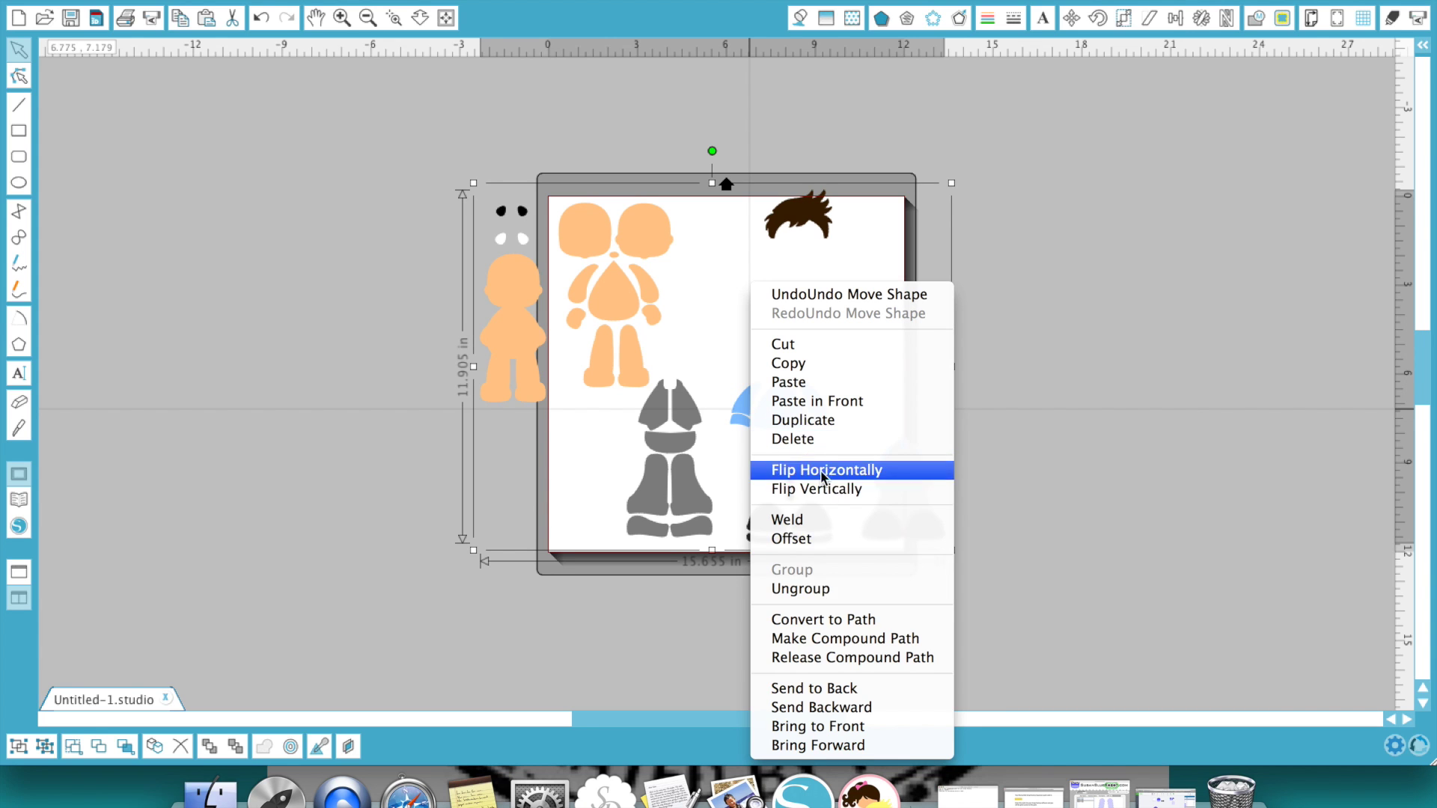
pyautogui.click(854, 588)
pyautogui.click(1059, 535)
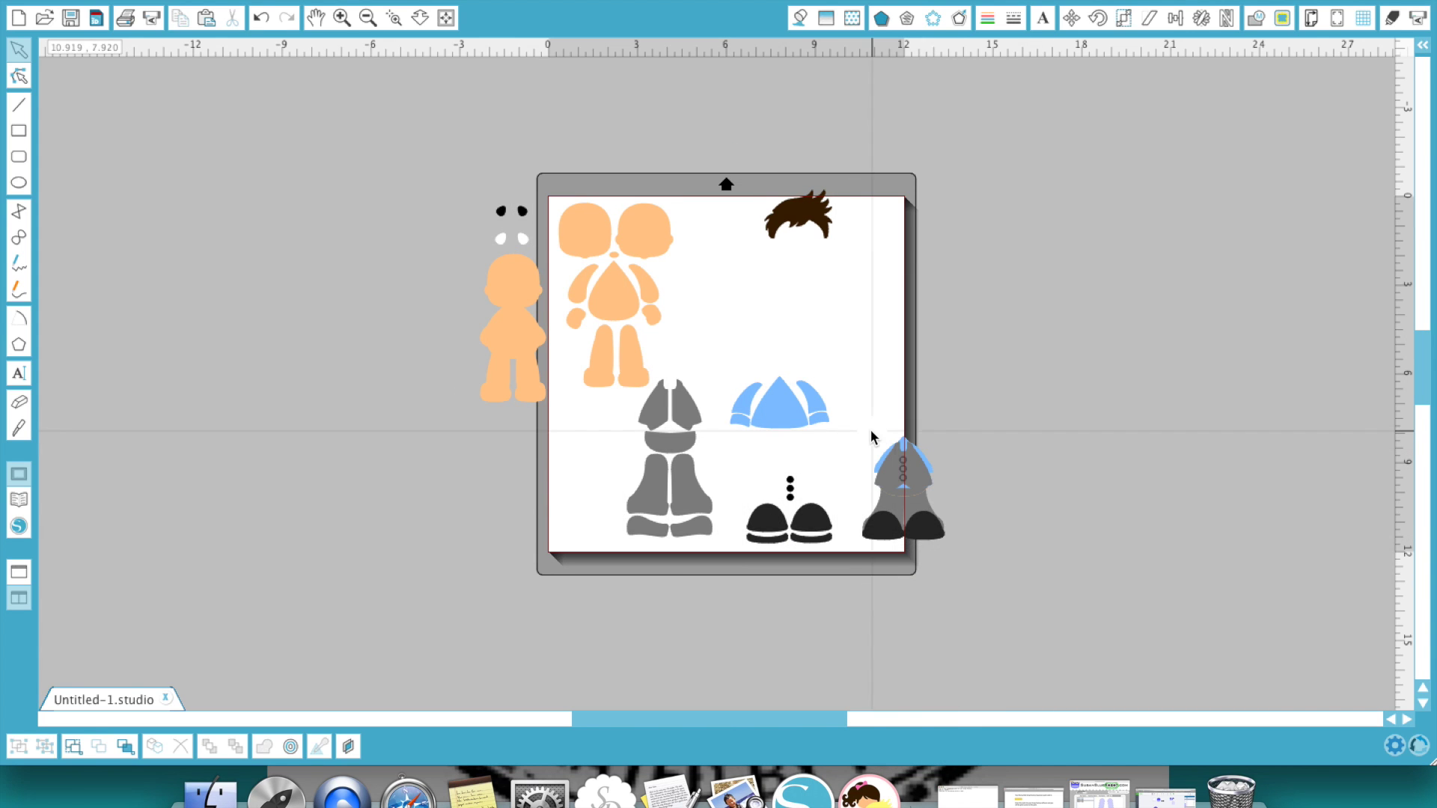
# - Select all pieces of the assembled outfit at the mat's lower right corner and move them well off the mat's right side
pyautogui.moveTo(871, 433); pyautogui.dragTo(953, 575)
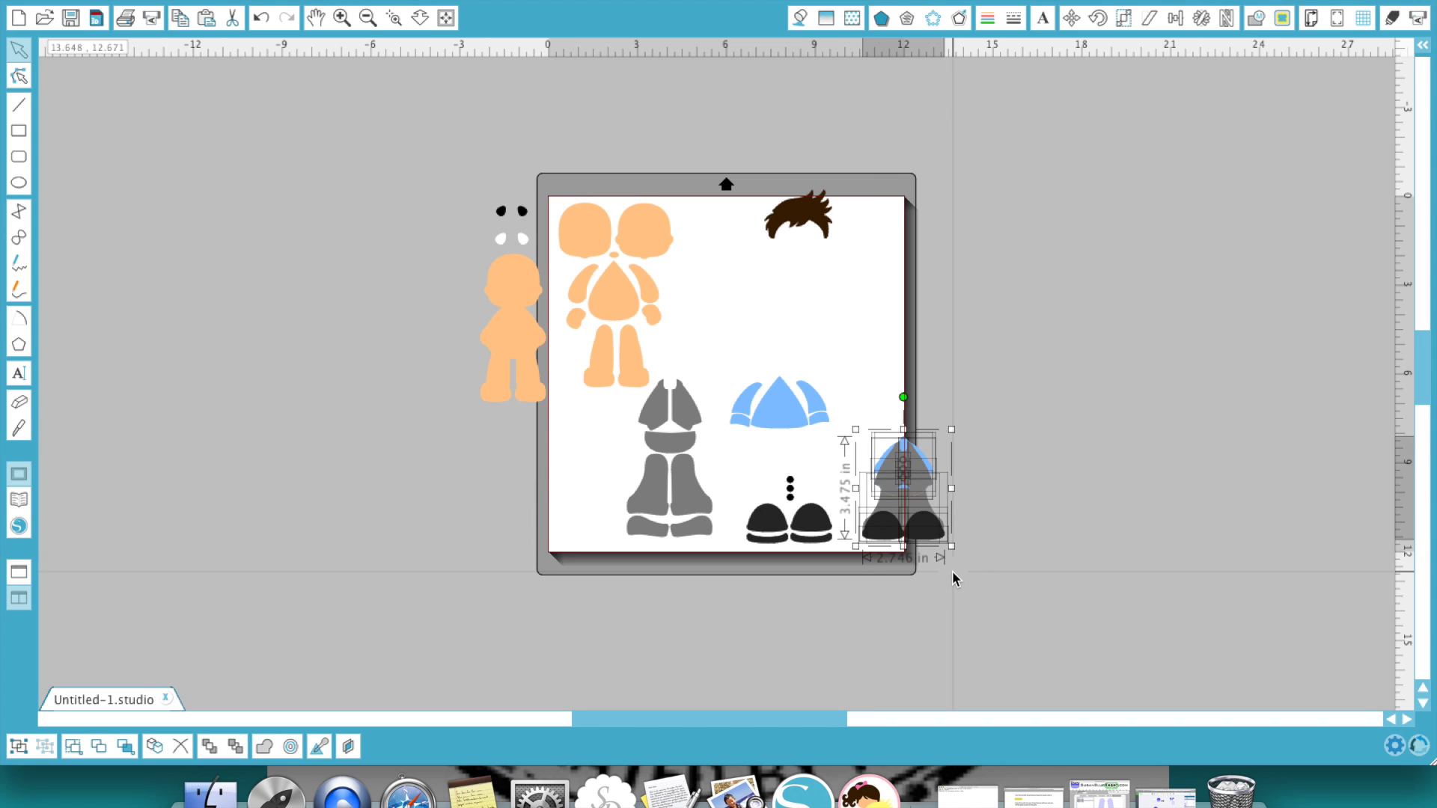
pyautogui.click(953, 576)
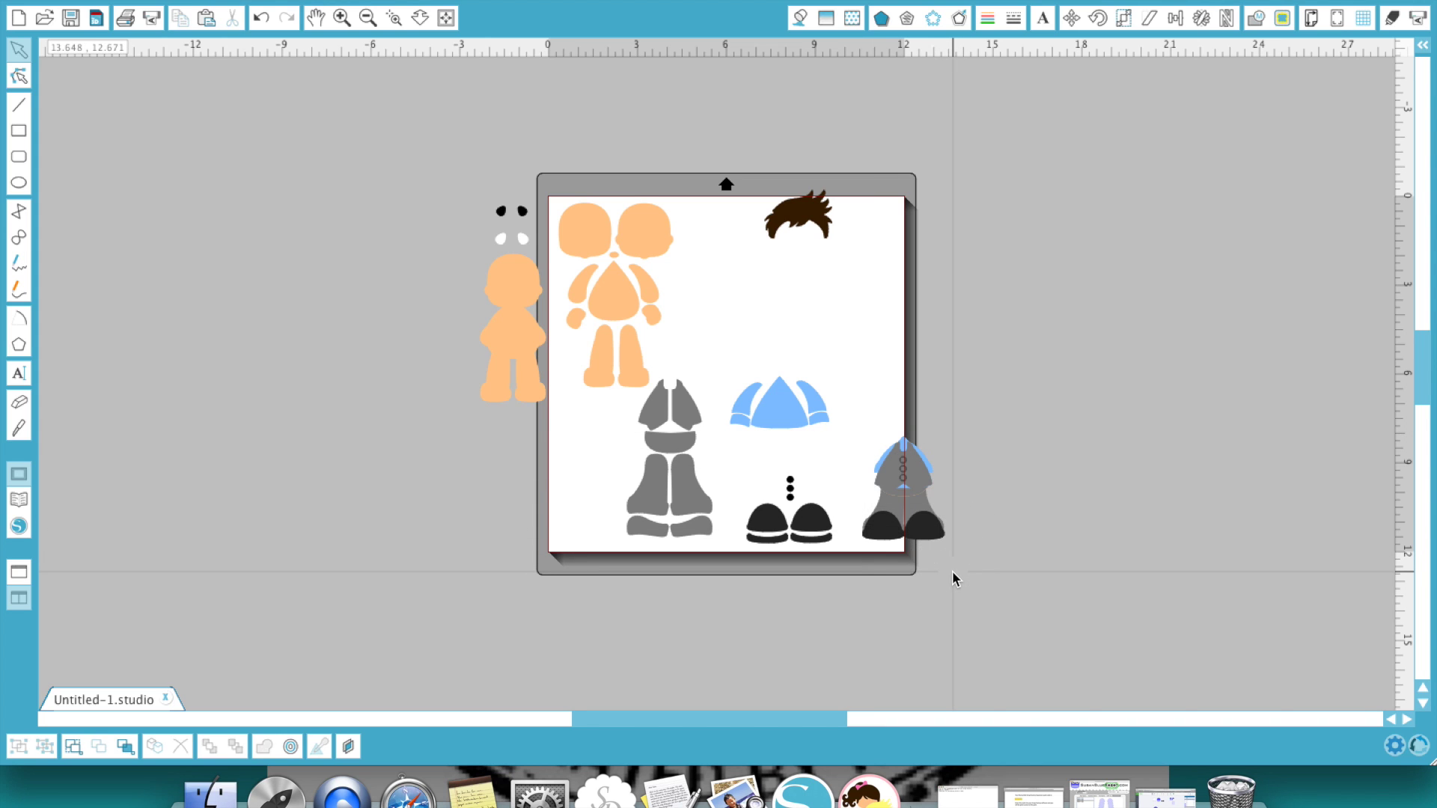
pyautogui.click(866, 427)
pyautogui.click(984, 535)
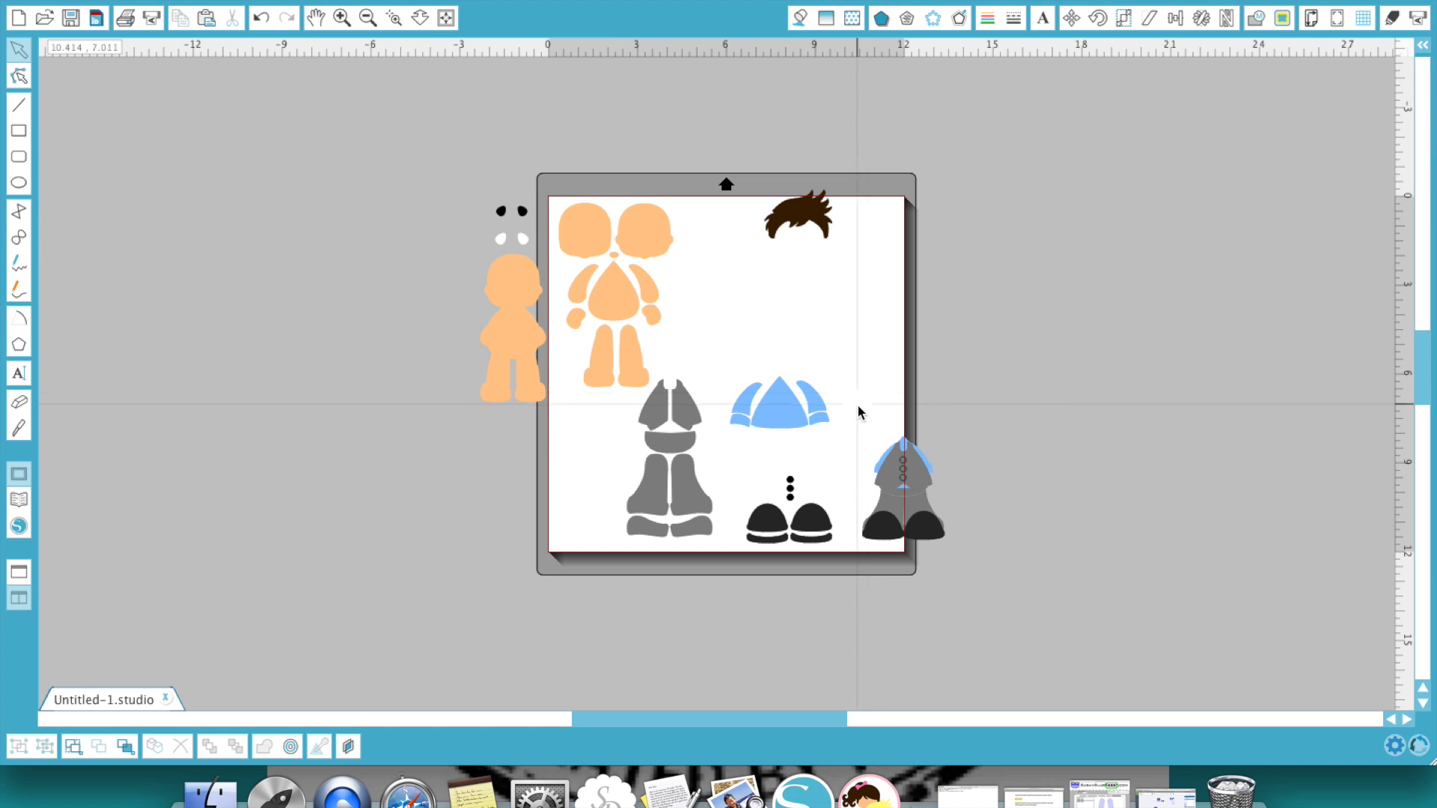
pyautogui.moveTo(955, 429); pyautogui.dragTo(953, 590)
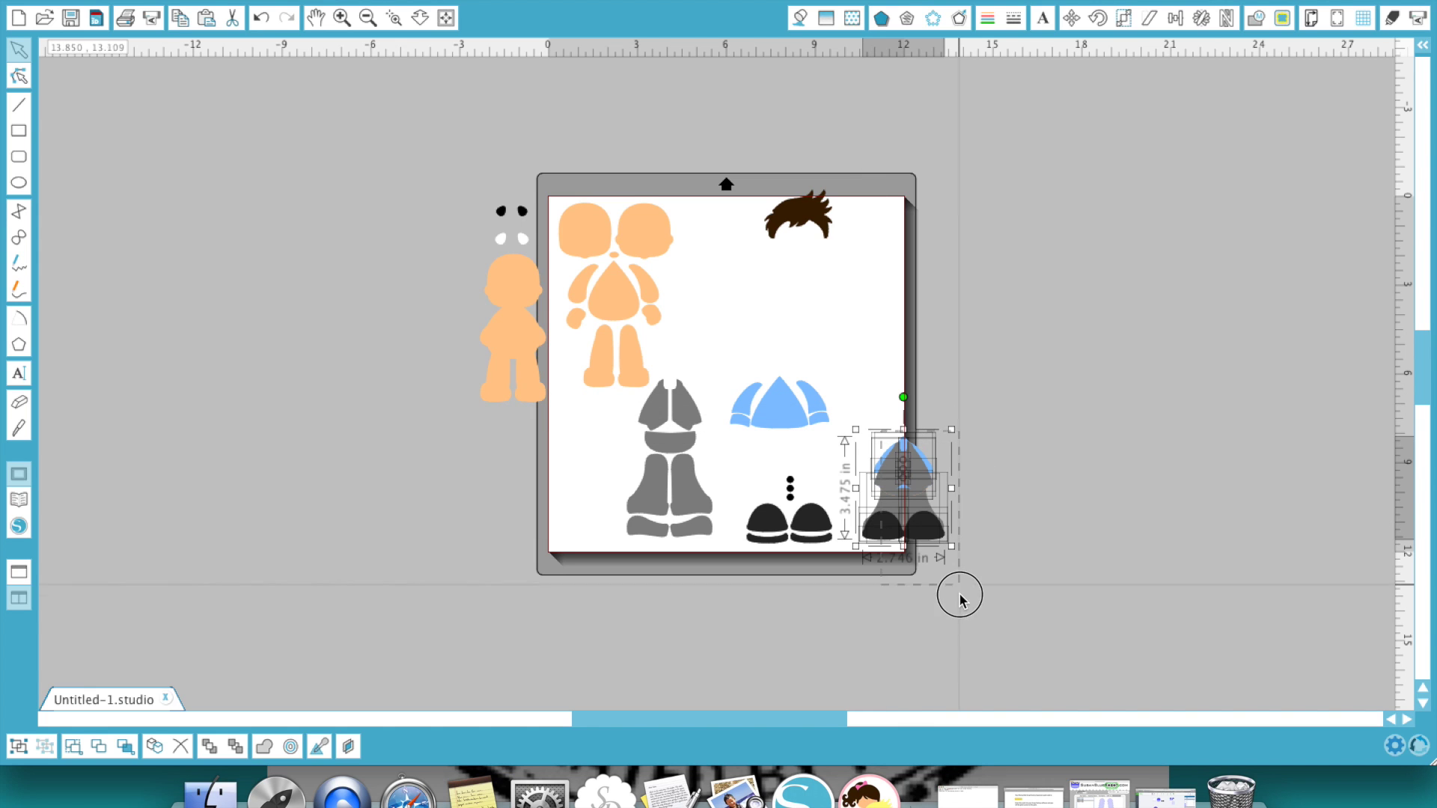
pyautogui.moveTo(888, 468); pyautogui.dragTo(1223, 270)
pyautogui.click(1016, 358)
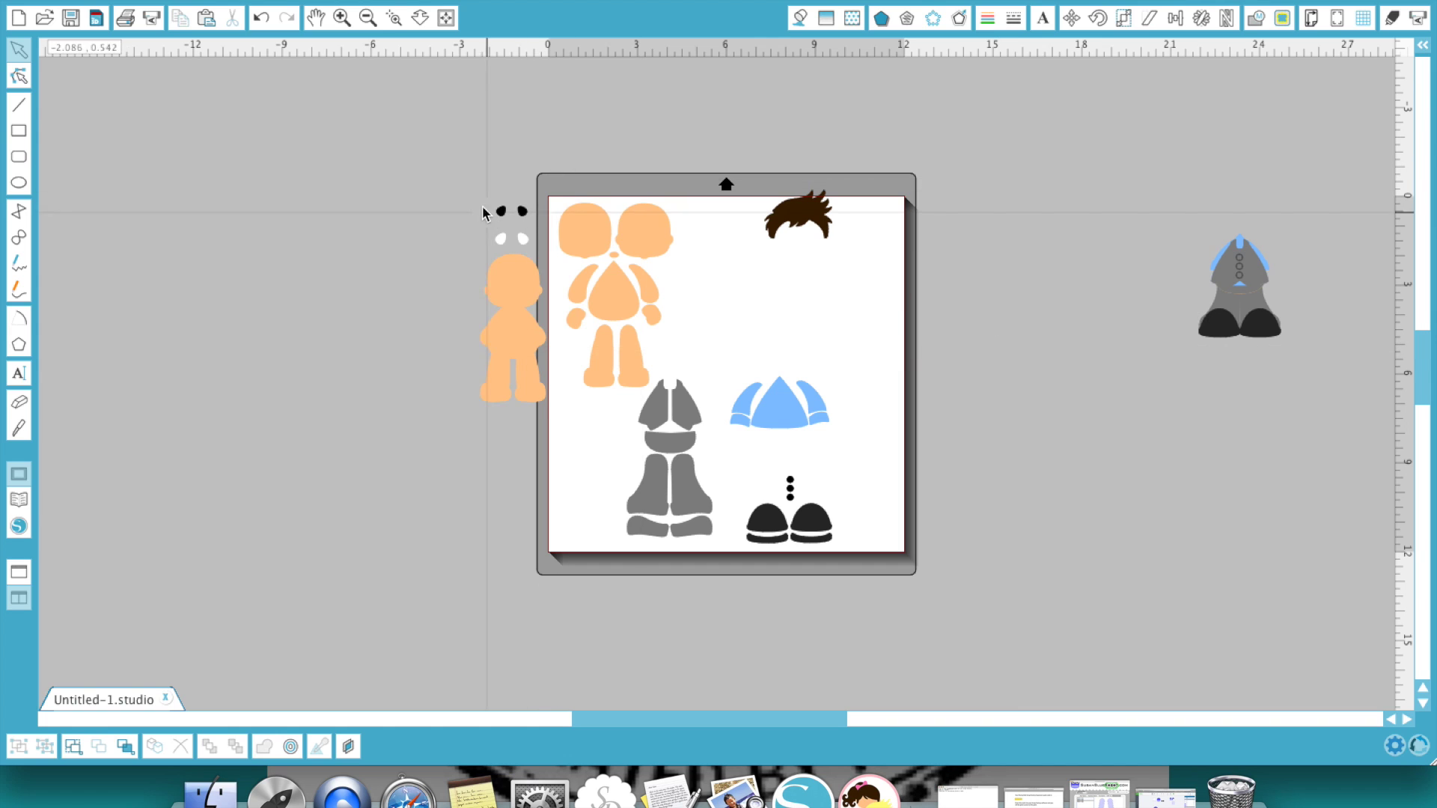
# - Select the remaining doll pieces together, pick only the hair piece, and inspect the document's layers list
pyautogui.moveTo(476, 174); pyautogui.dragTo(772, 437)
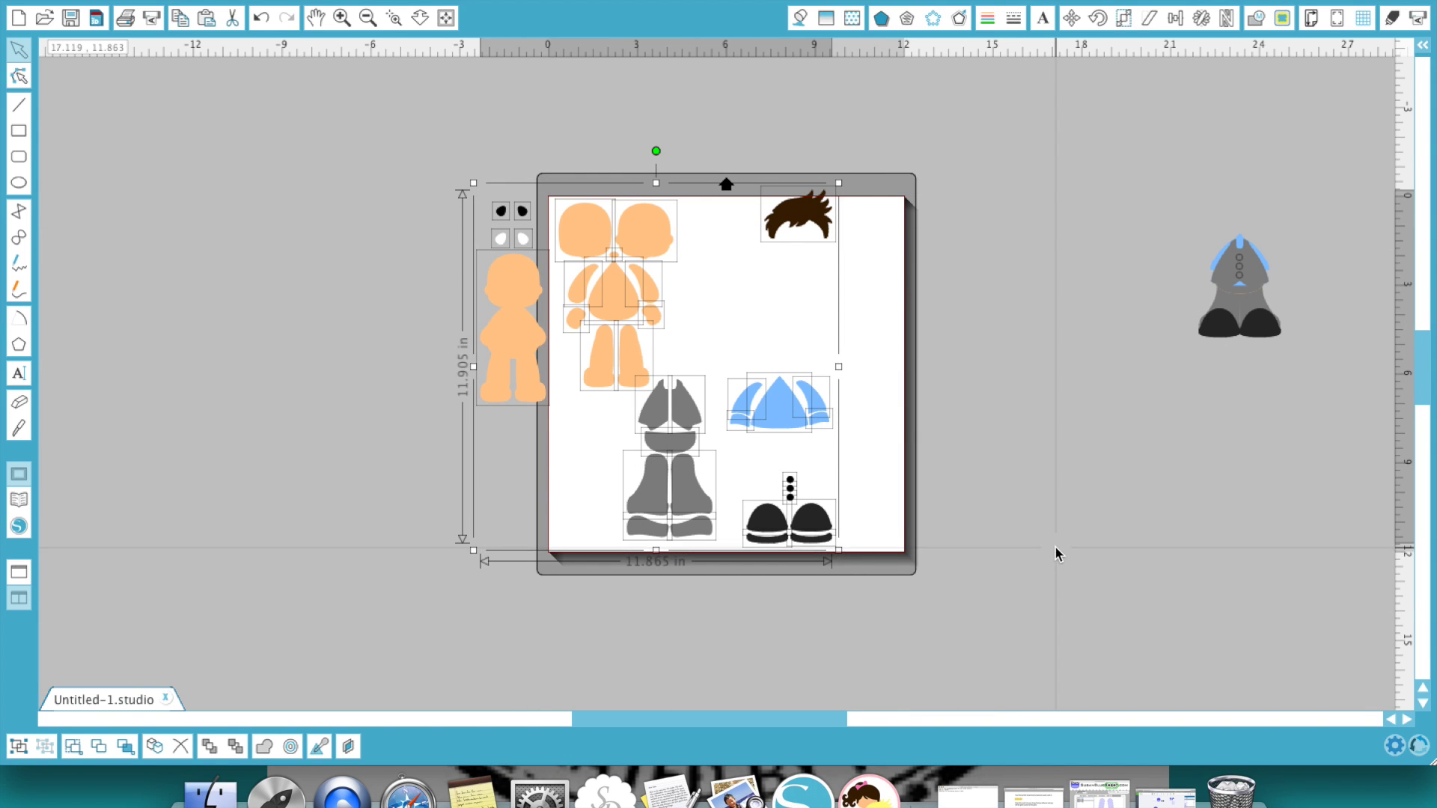
pyautogui.click(1058, 552)
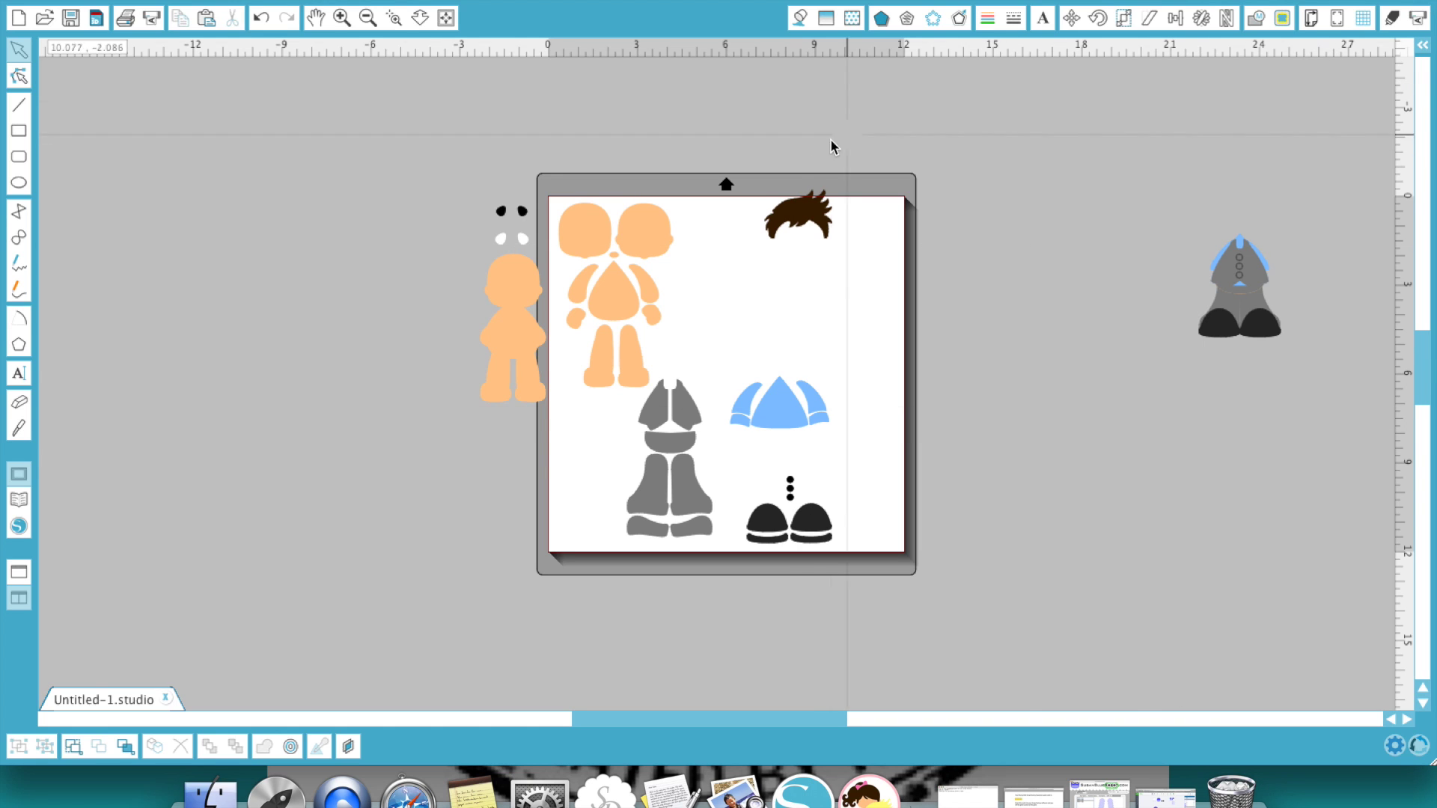
pyautogui.click(782, 228)
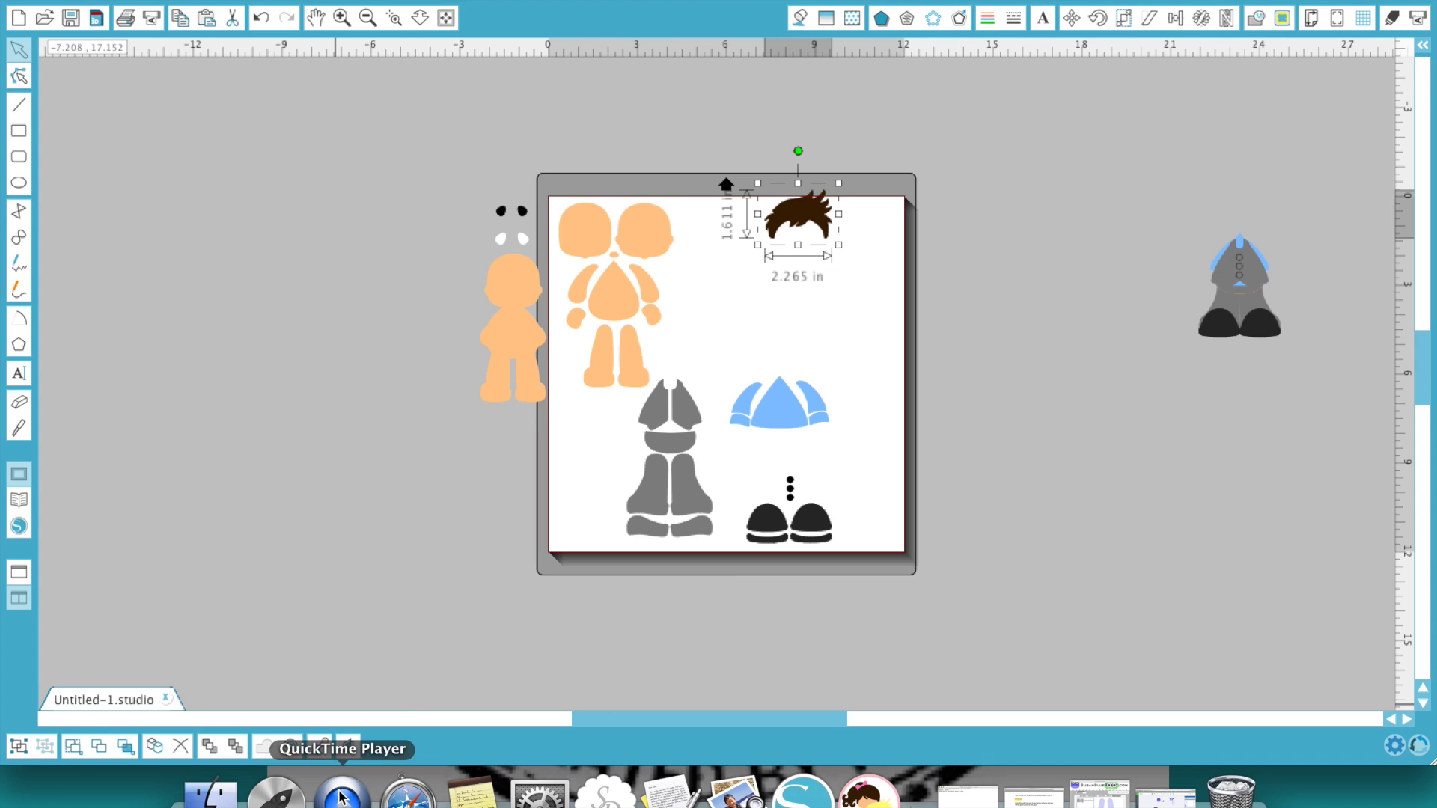
pyautogui.click(349, 747)
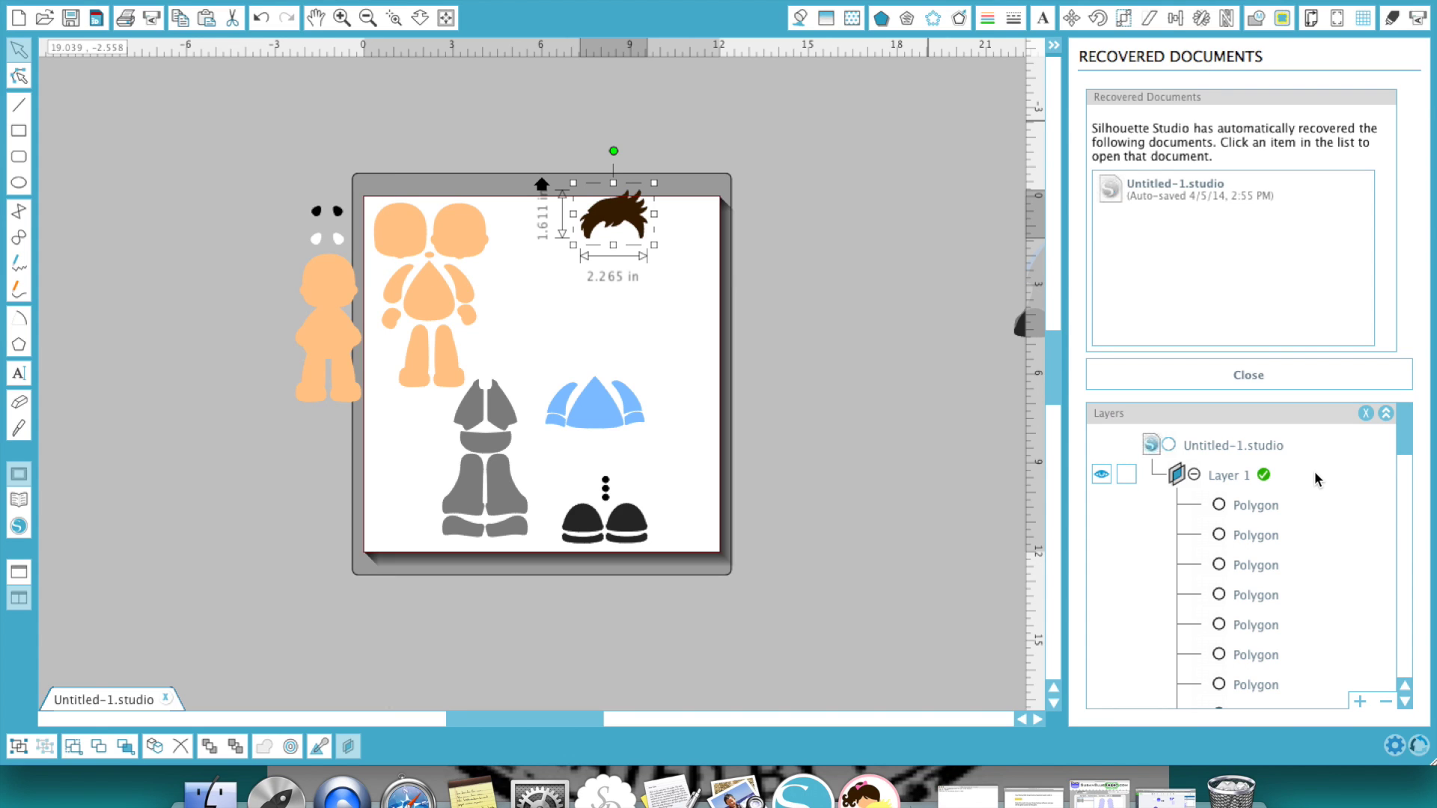
pyautogui.click(1055, 48)
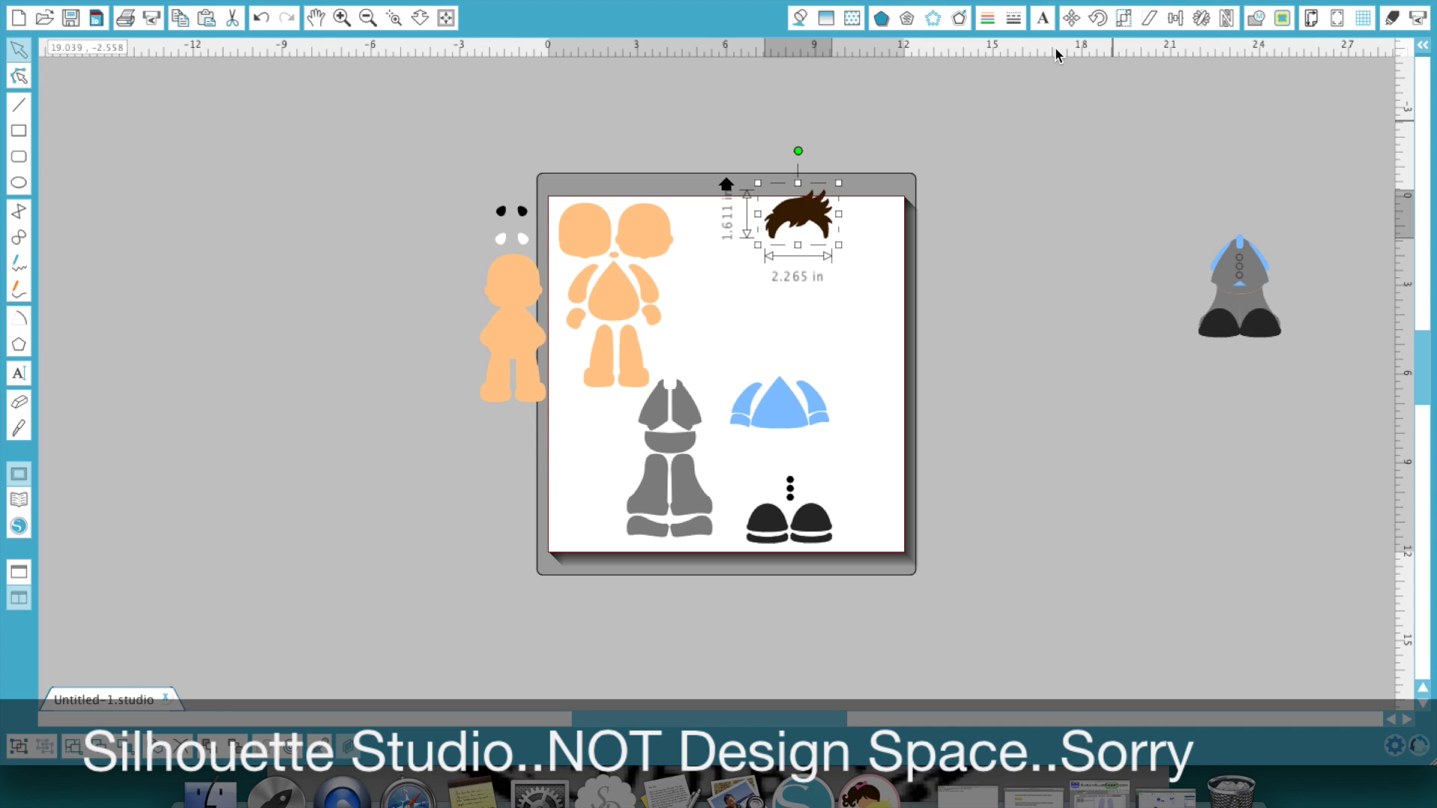
# - Delete all the doll pieces from the page, and move the Boy Doll and Robot files from the desktop to the Trash
pyautogui.moveTo(446, 161); pyautogui.dragTo(1310, 545)
pyautogui.press('Delete')
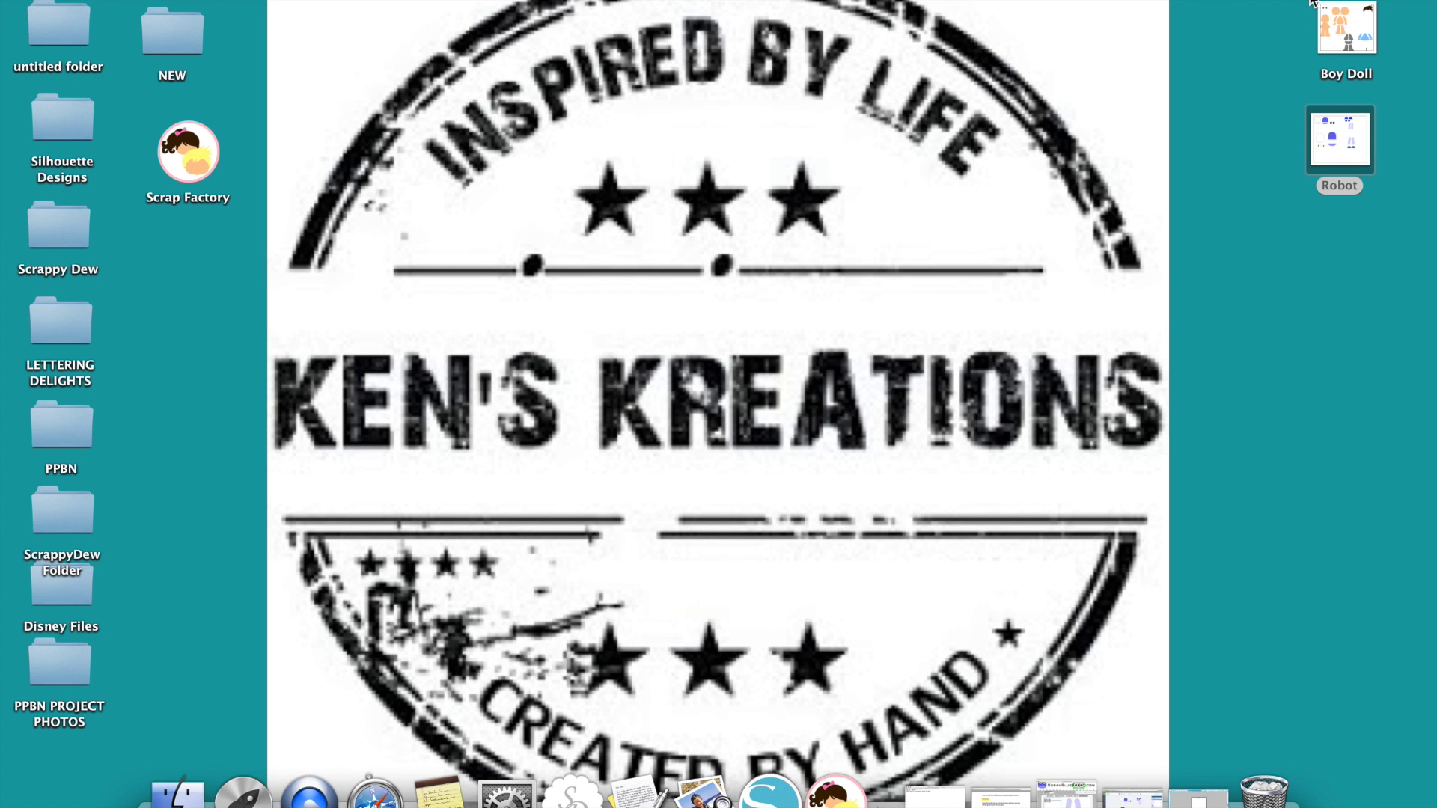
pyautogui.moveTo(1310, 2); pyautogui.dragTo(1412, 250)
pyautogui.click(1338, 37)
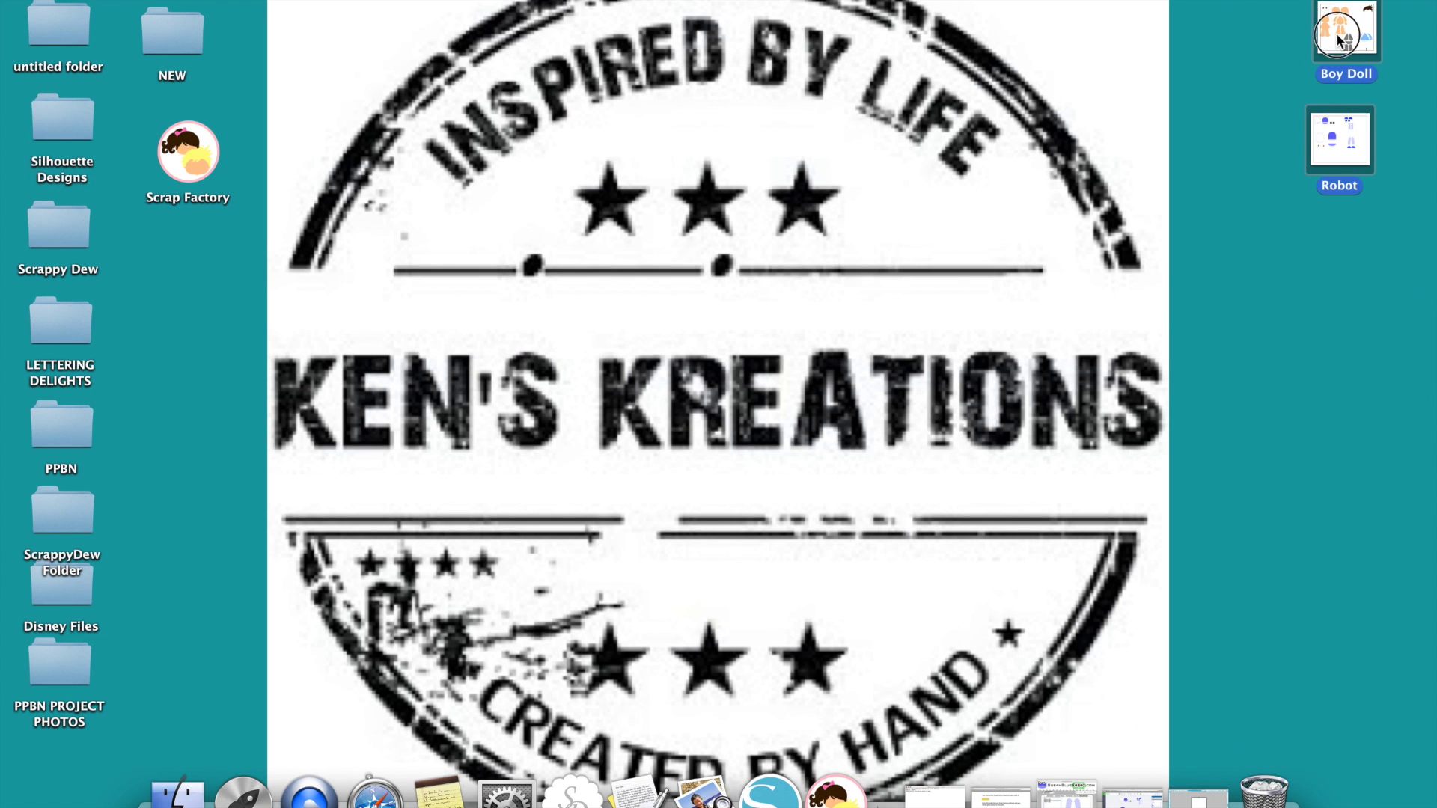
pyautogui.moveTo(1338, 37); pyautogui.dragTo(1265, 786)
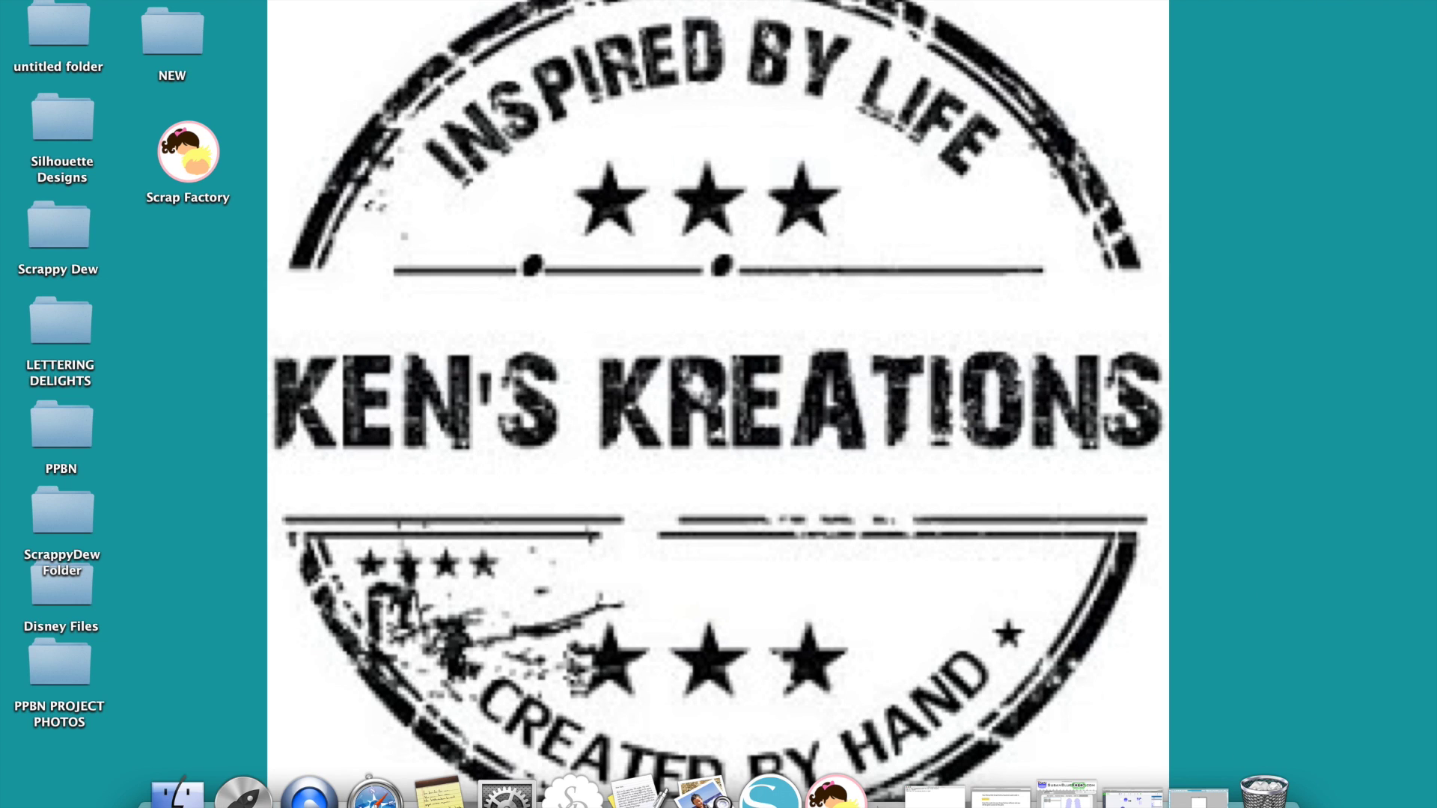
# - Switch to the web browser and view the Disney Kids Scrap Factory Expansion Pack page and the Ken's Kreations blog
pyautogui.click(1133, 797)
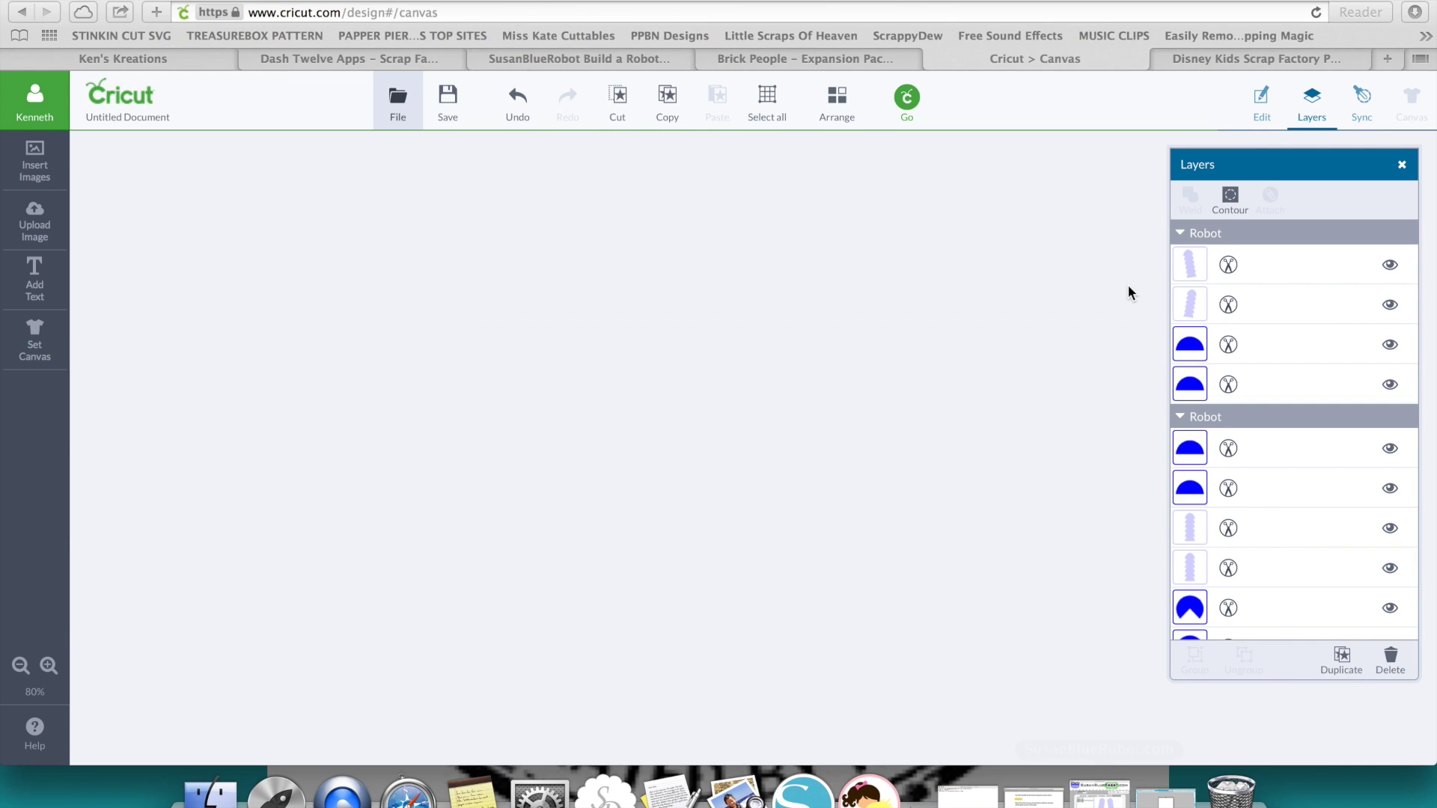
pyautogui.click(1254, 60)
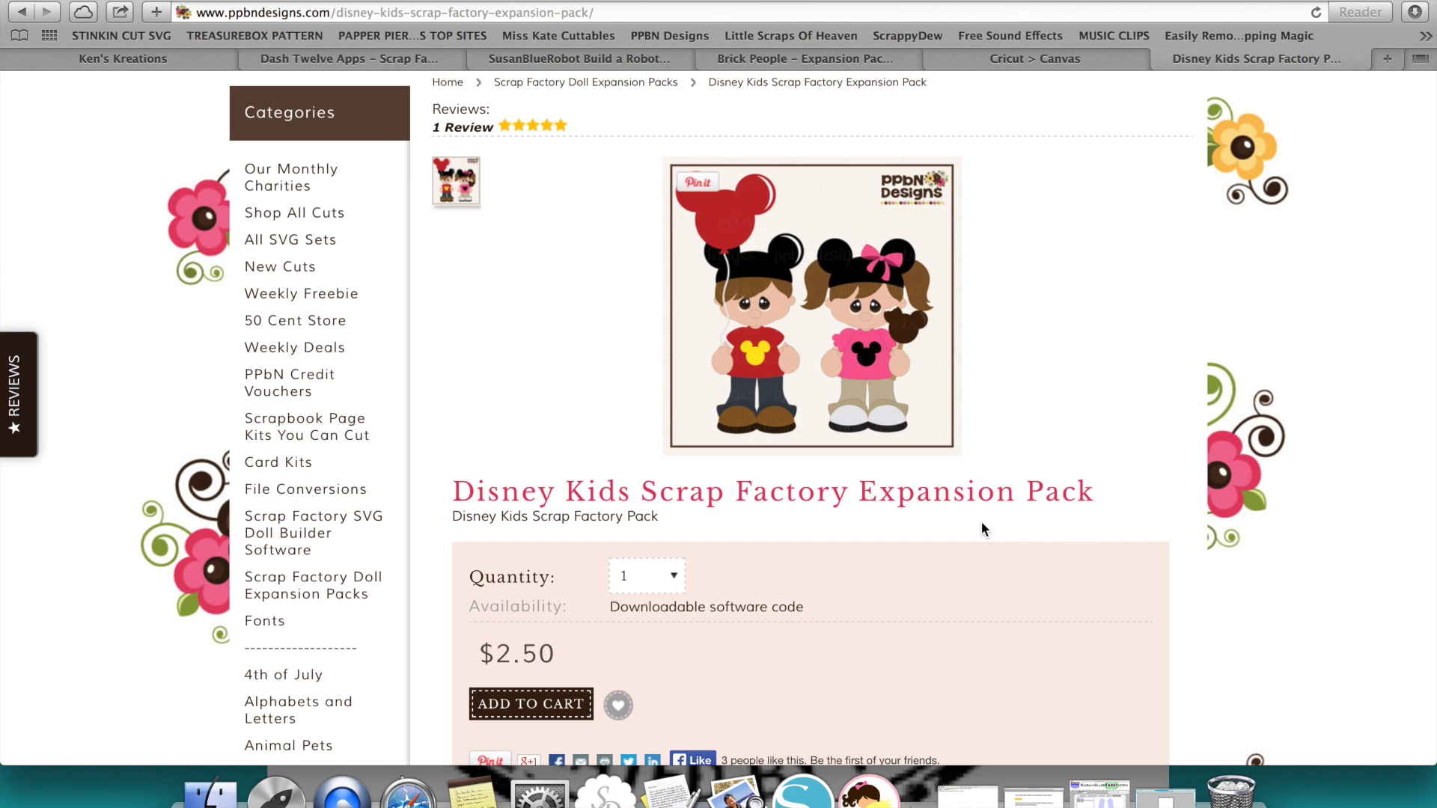
pyautogui.click(154, 63)
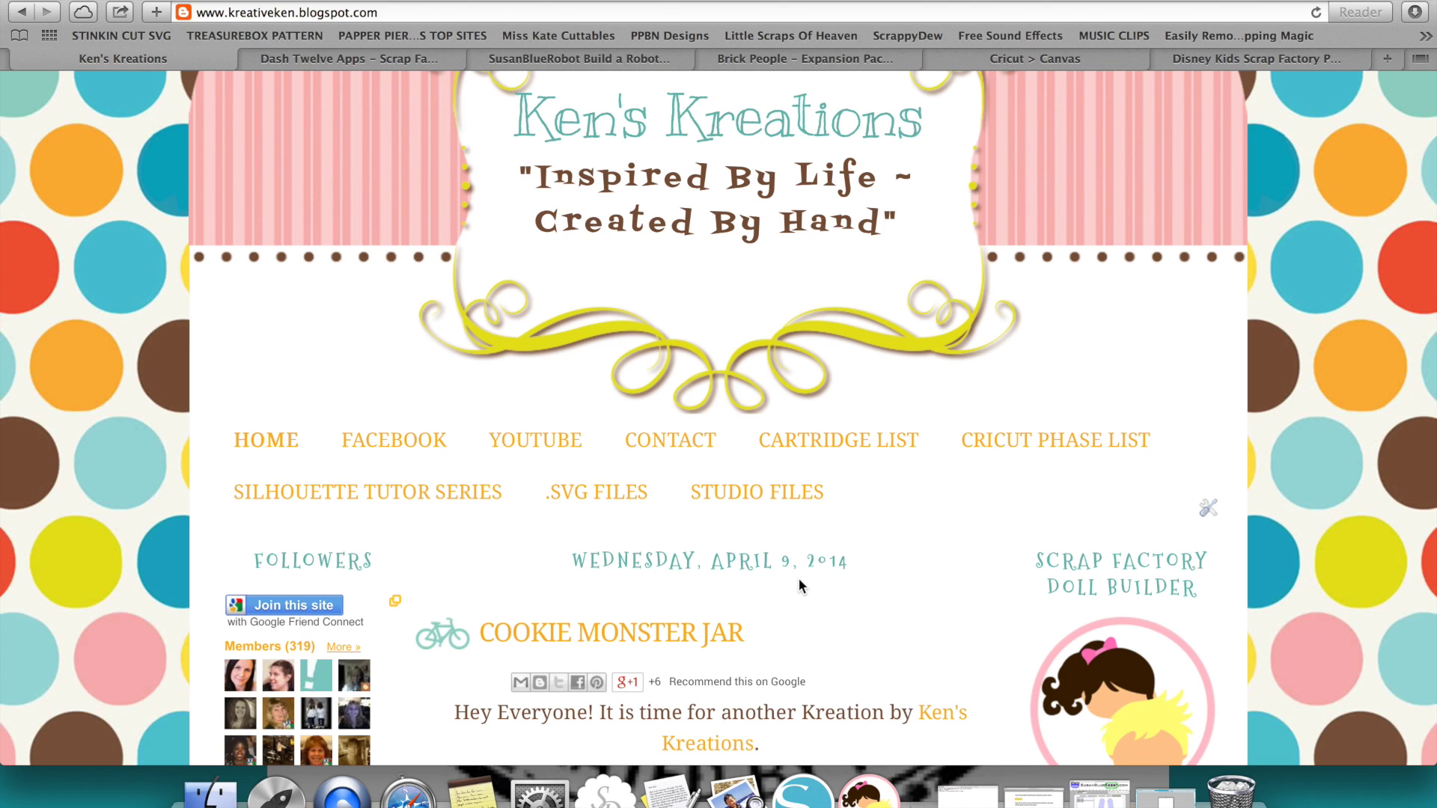
# - Switch to Scrap Factory, load the Scrap Factory Base Set, and look through its hair styles and outfits
pyautogui.click(869, 792)
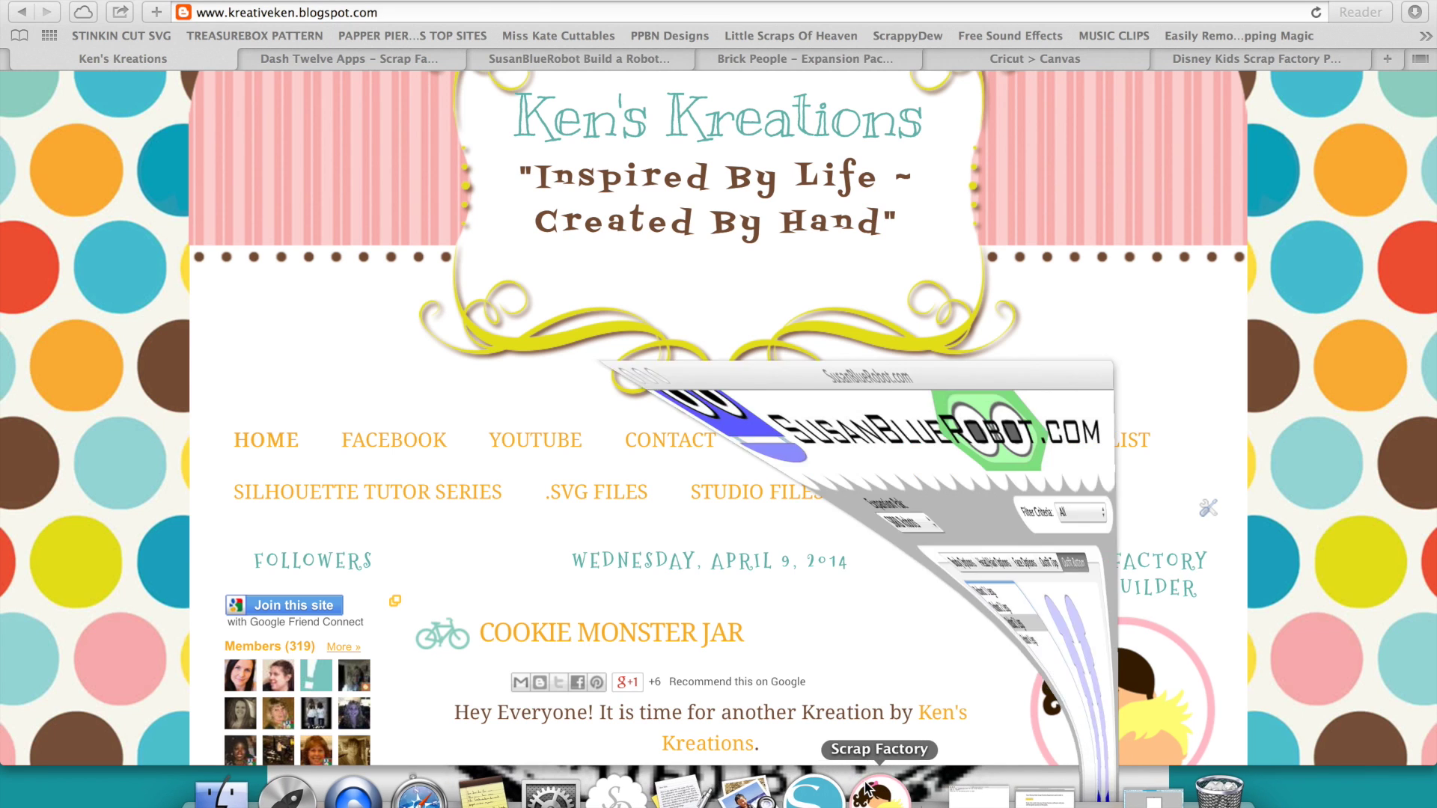
pyautogui.click(528, 225)
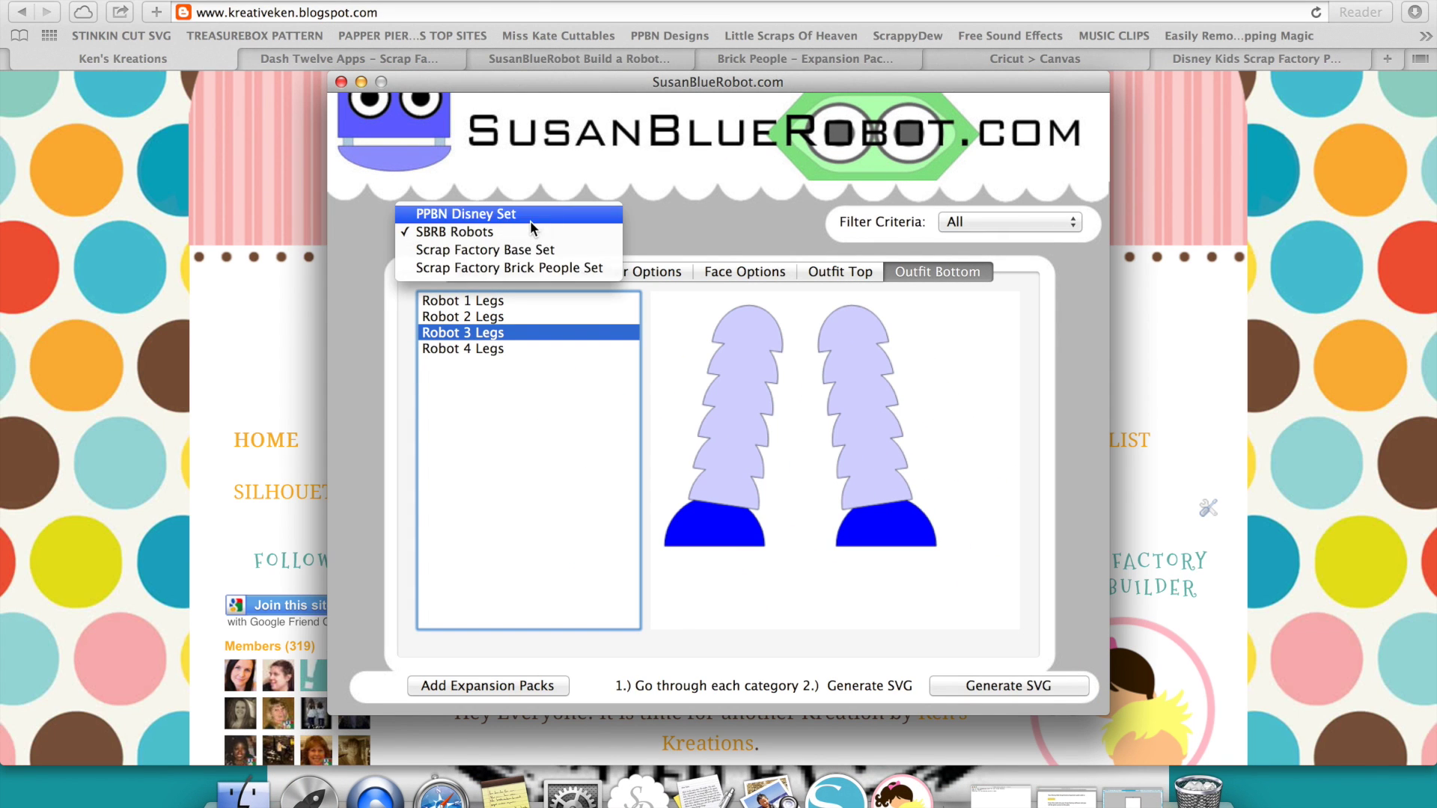
pyautogui.click(540, 253)
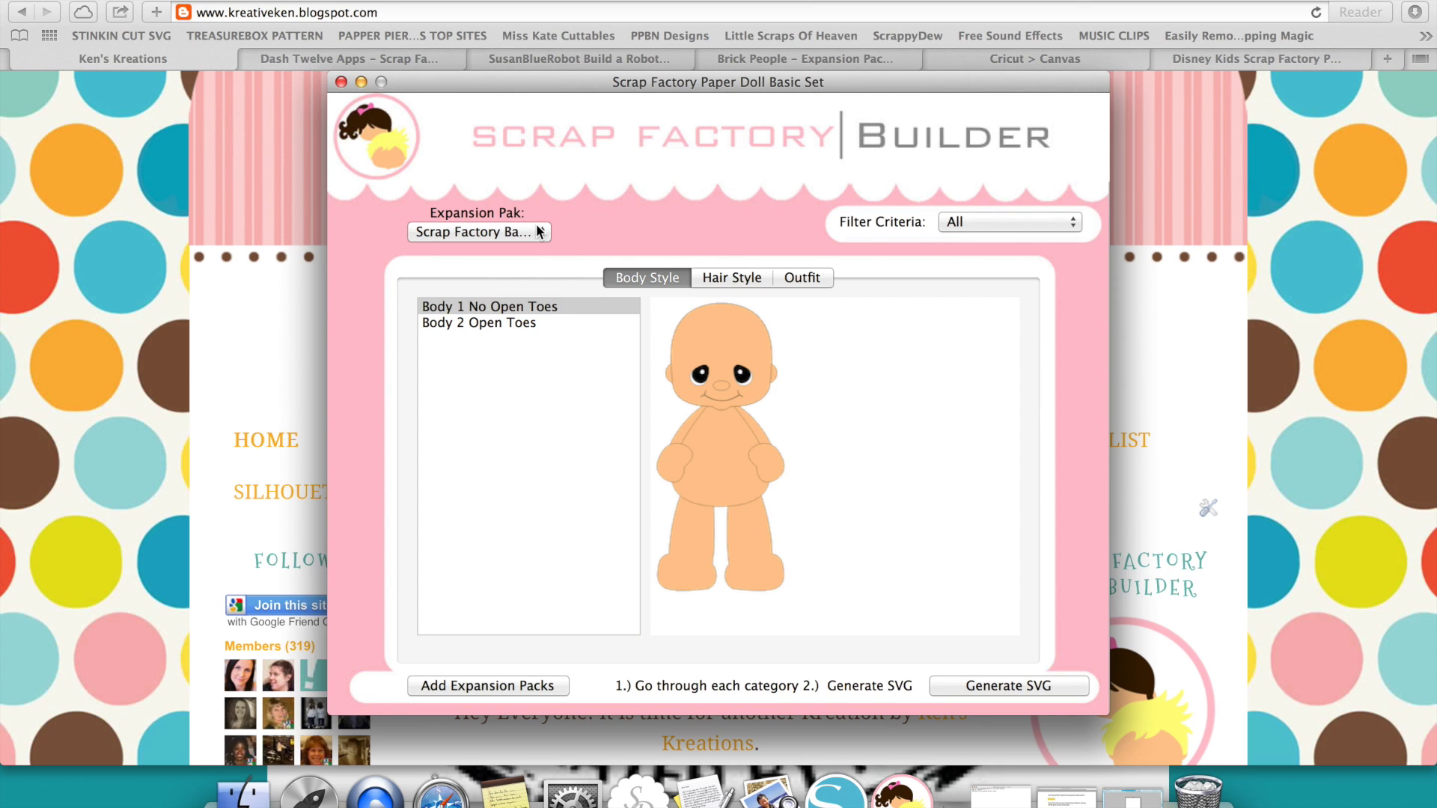
pyautogui.click(735, 277)
pyautogui.click(802, 278)
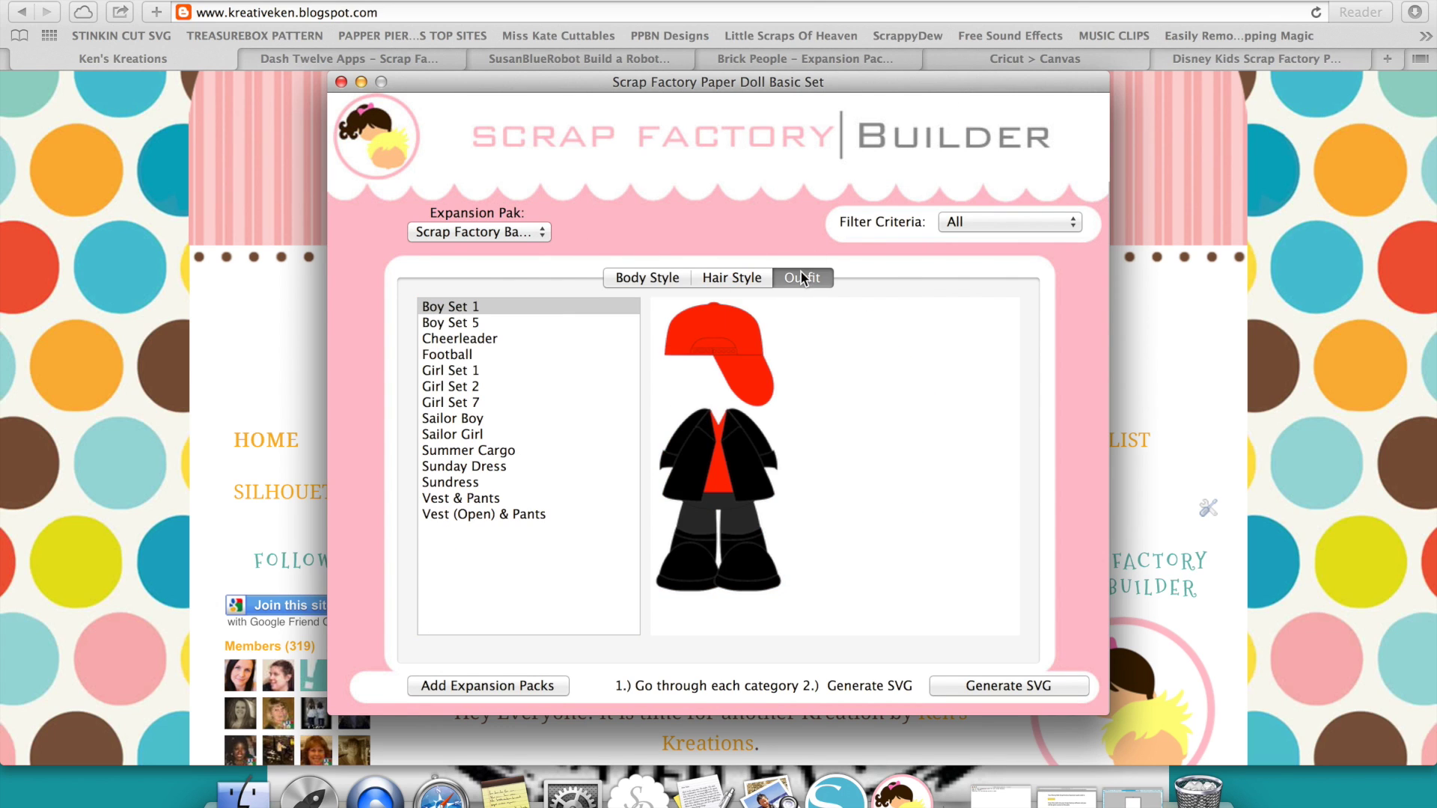
# - Load the Scrap Factory Brick People Set and minimize the browser window behind it
pyautogui.click(516, 232)
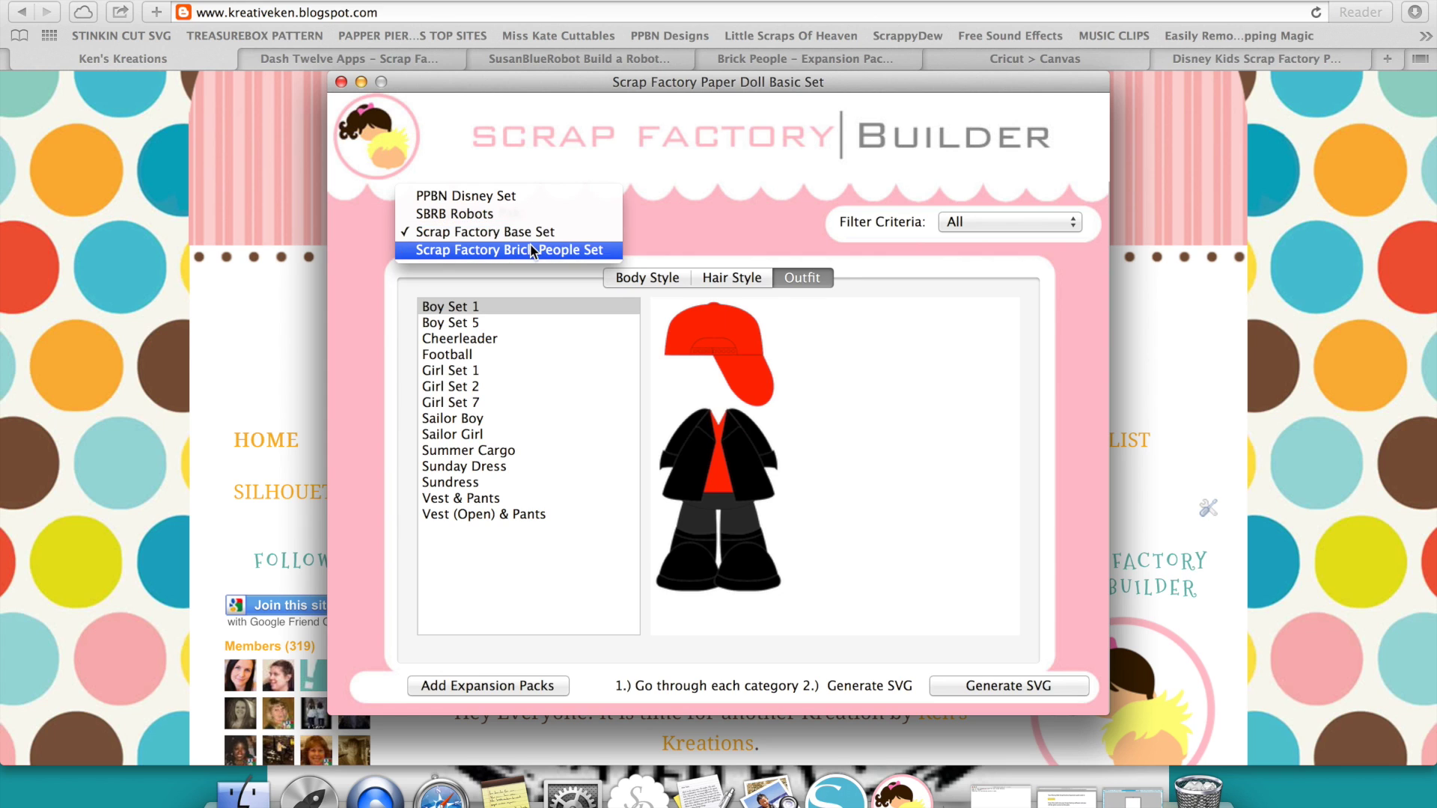
pyautogui.click(530, 244)
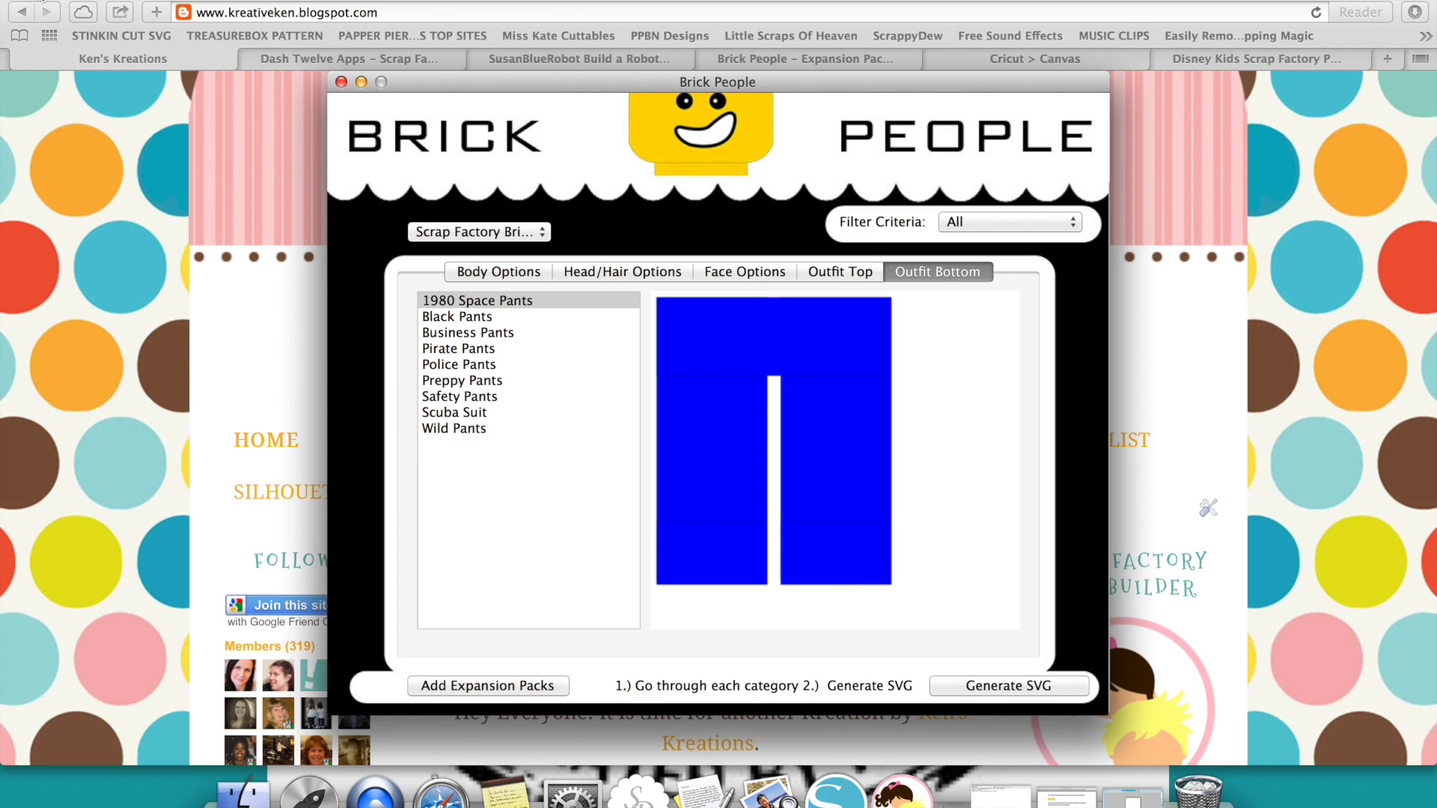
pyautogui.press('super+m')
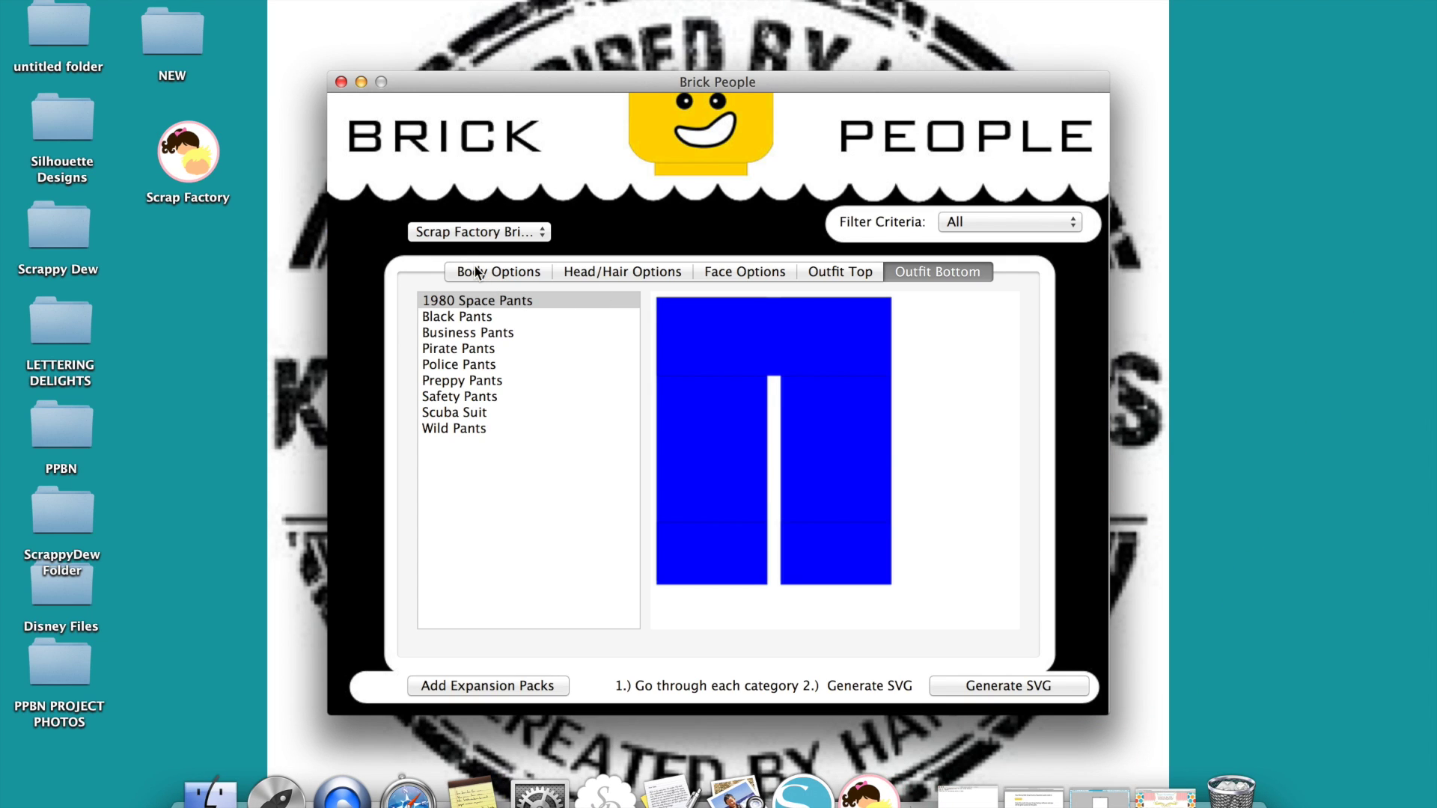
# - Look through the Brick People body and head options, selecting the Construction Hat, Buisness Hair and the Scream face
pyautogui.click(475, 271)
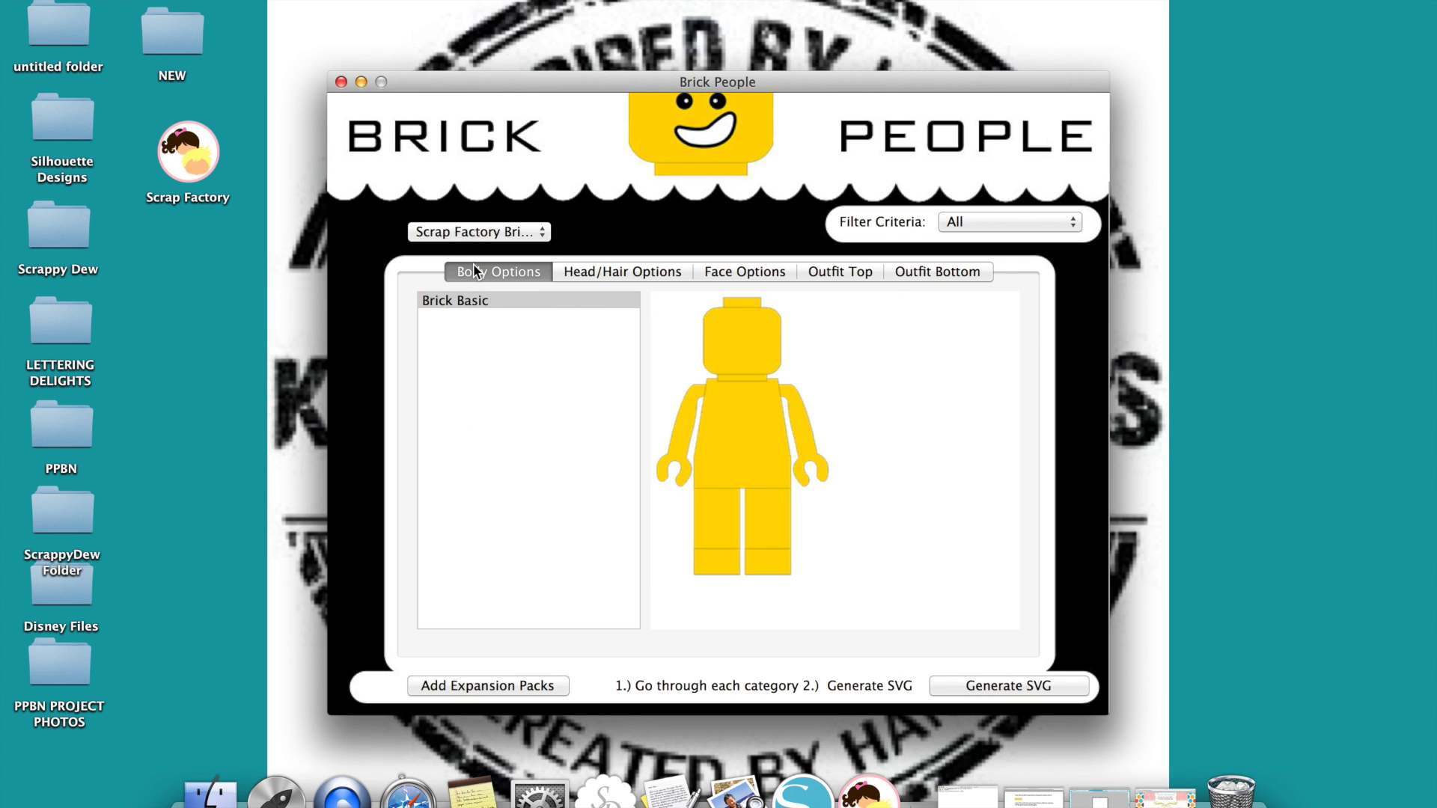
pyautogui.click(628, 271)
pyautogui.click(487, 333)
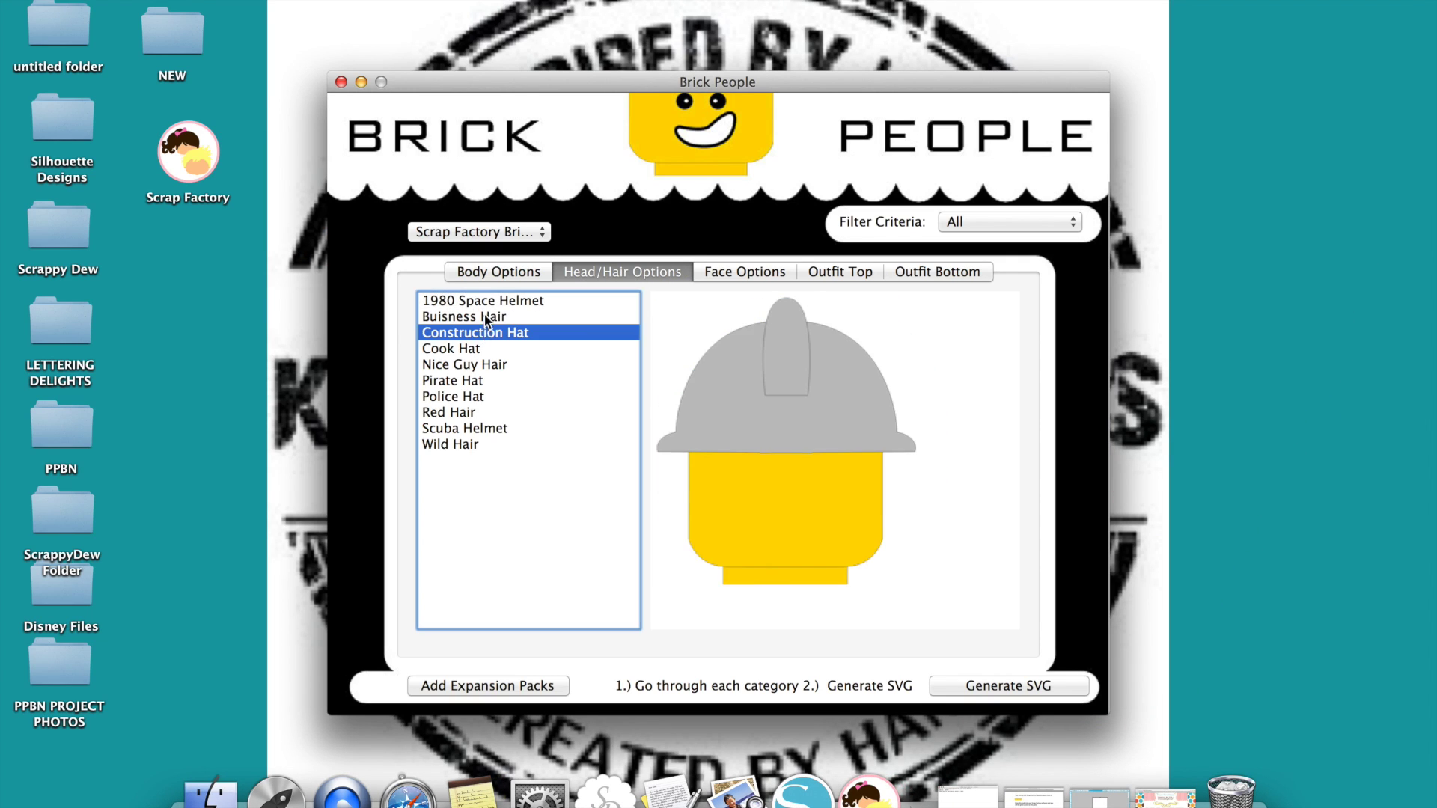
pyautogui.click(485, 318)
pyautogui.click(778, 271)
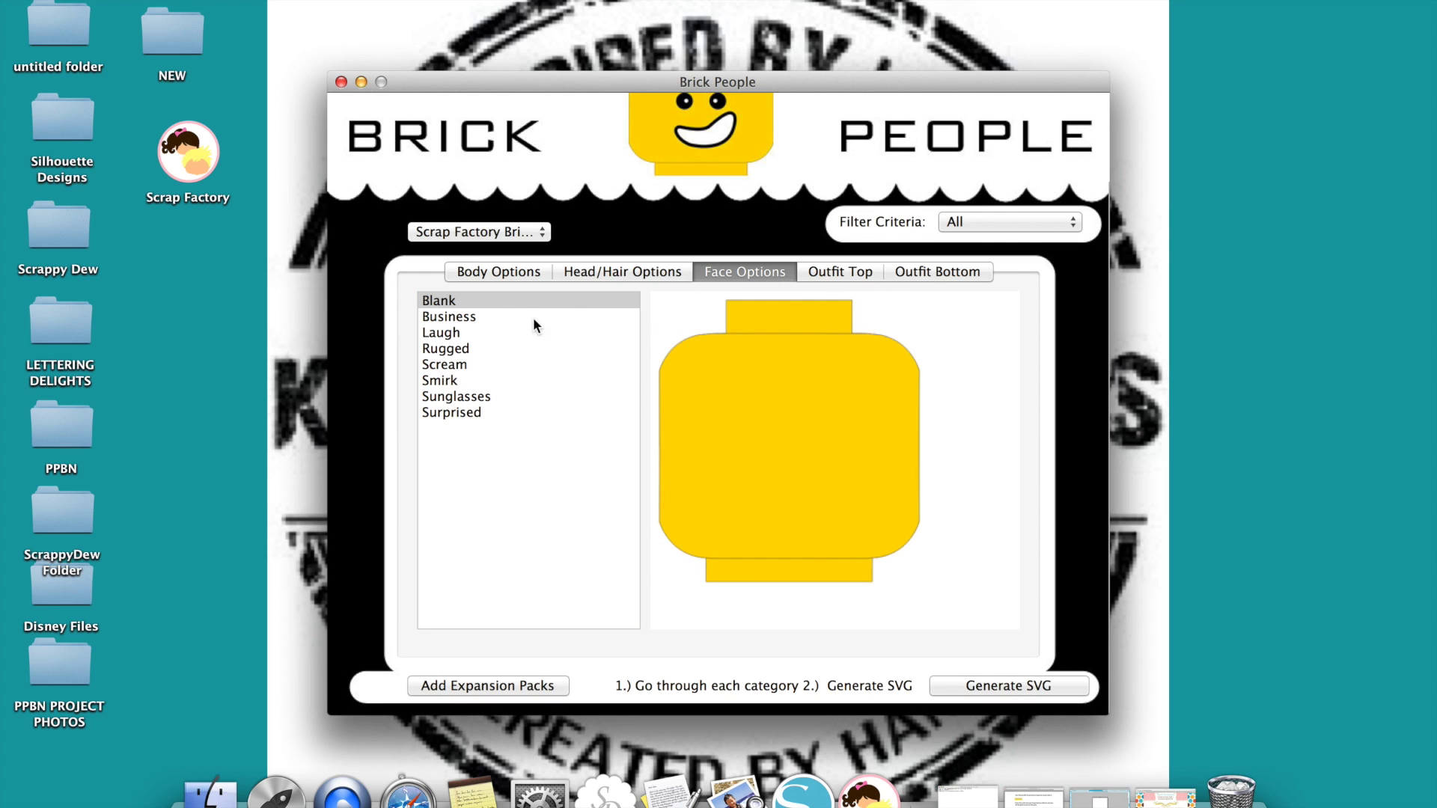
pyautogui.click(464, 365)
# - Preview the Red Shirt outfit top and the Pirate Pants outfit bottom, and return to the outfit tops
pyautogui.click(833, 267)
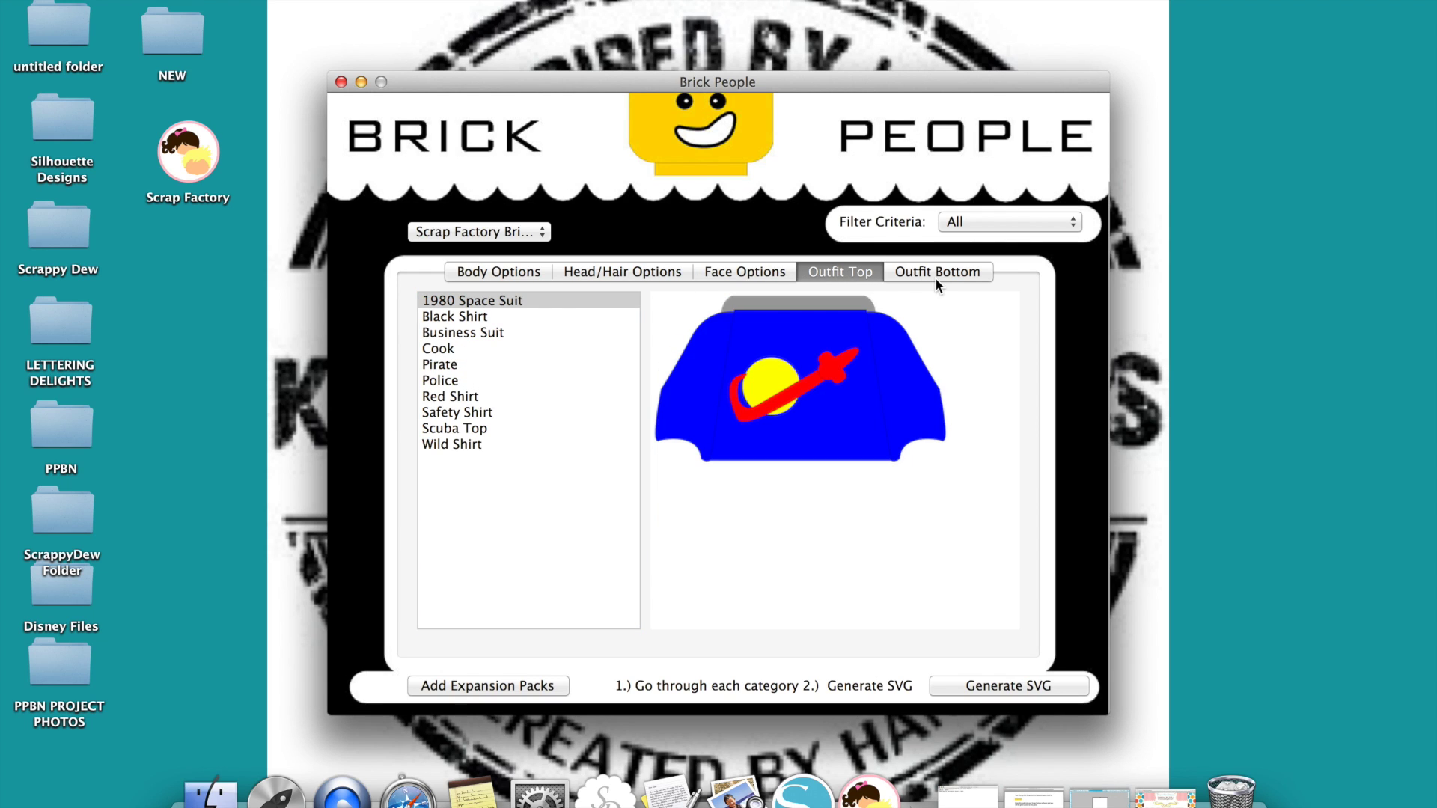
pyautogui.click(458, 397)
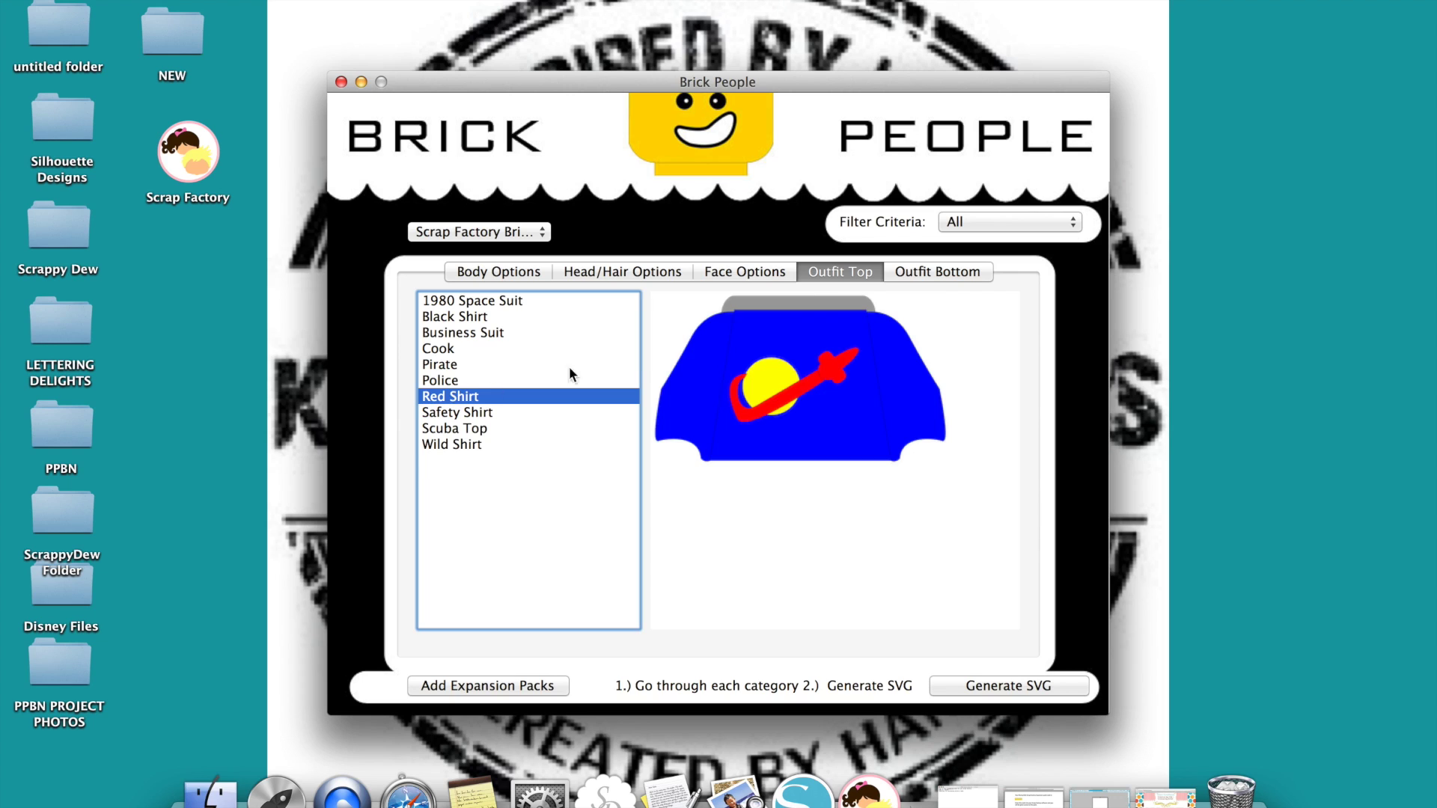
pyautogui.click(928, 271)
pyautogui.click(479, 349)
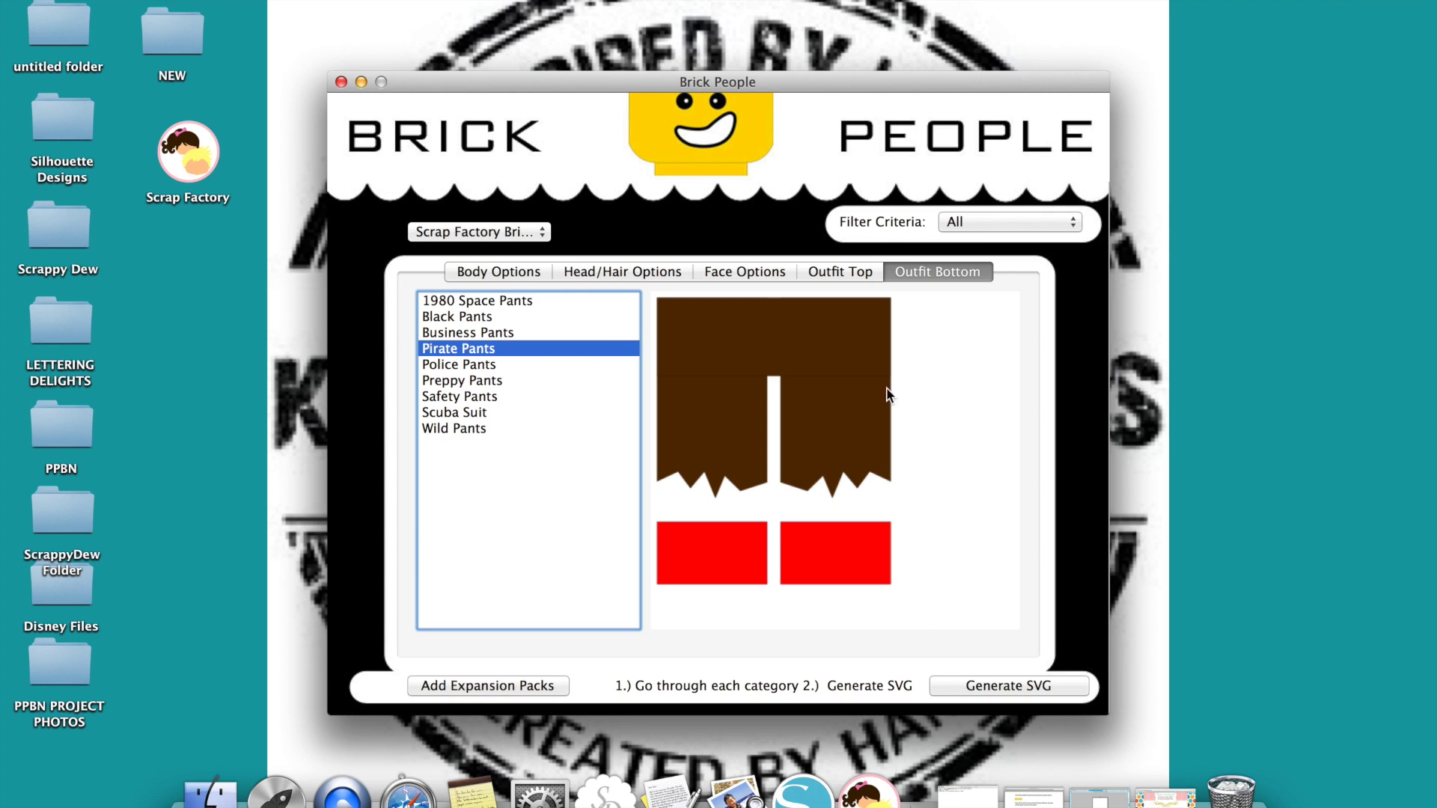
pyautogui.click(835, 271)
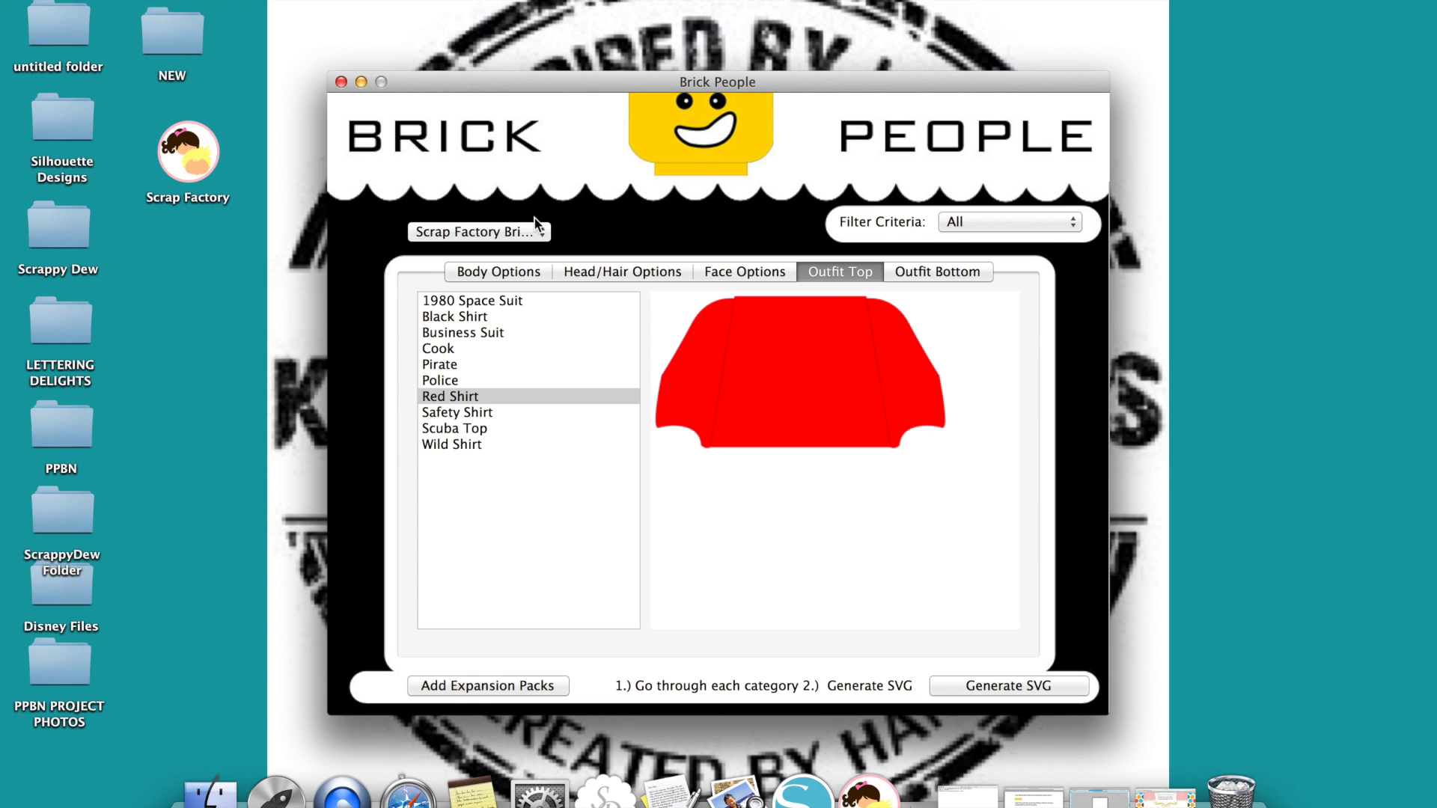
# - Minimize the Brick People window, switch to the web browser and view the Ken's Kreations blog
pyautogui.click(362, 81)
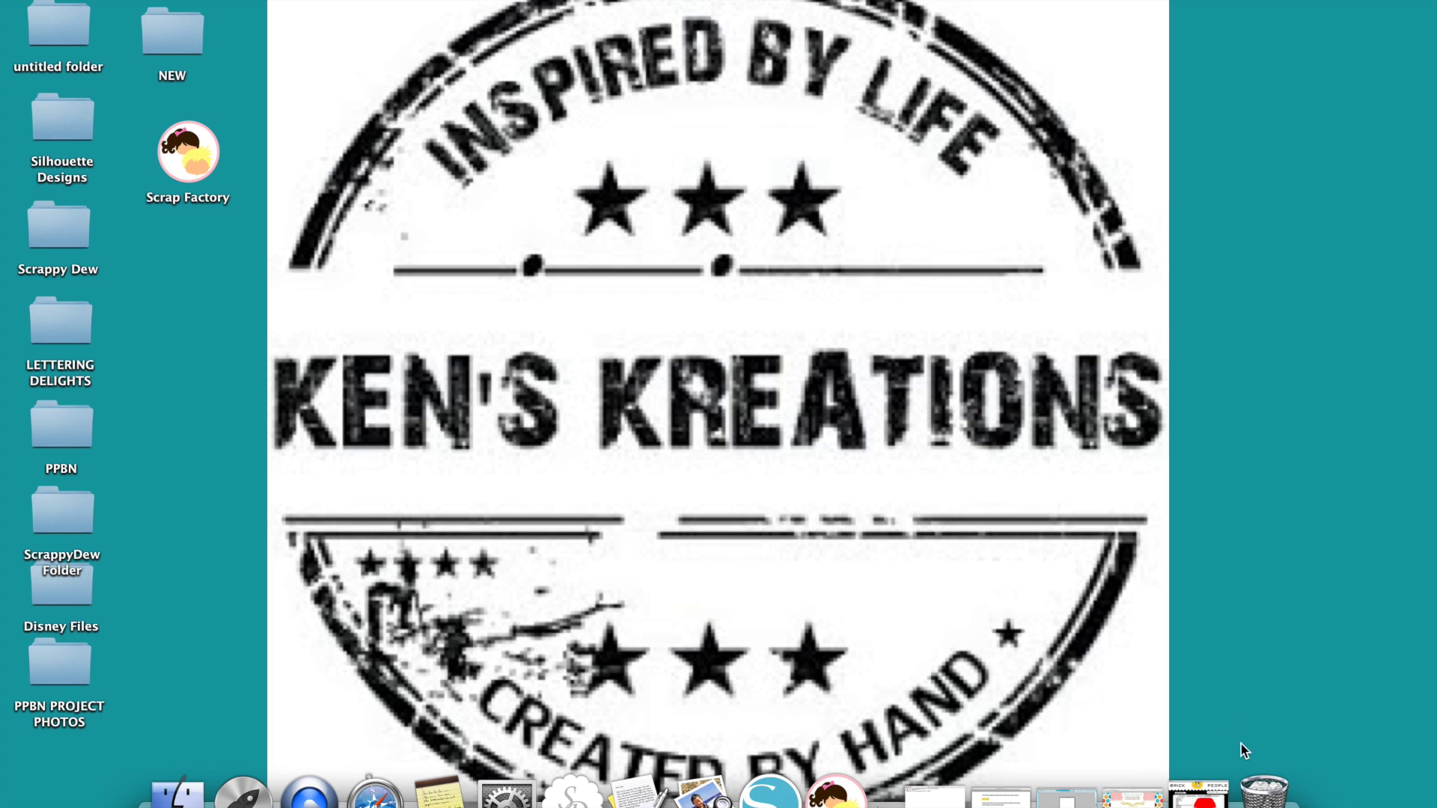
pyautogui.click(1132, 795)
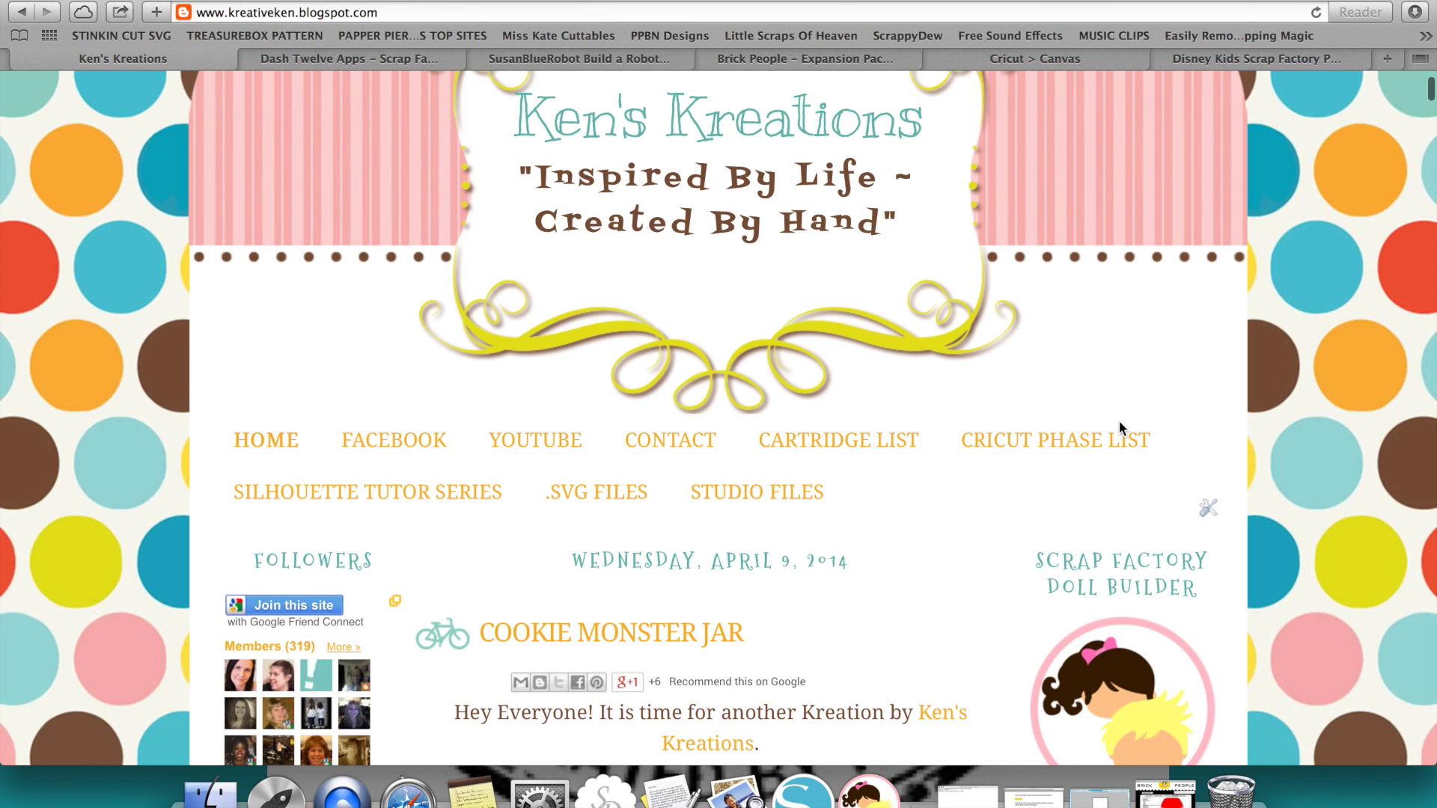
pyautogui.scroll(-3, 1119, 421)
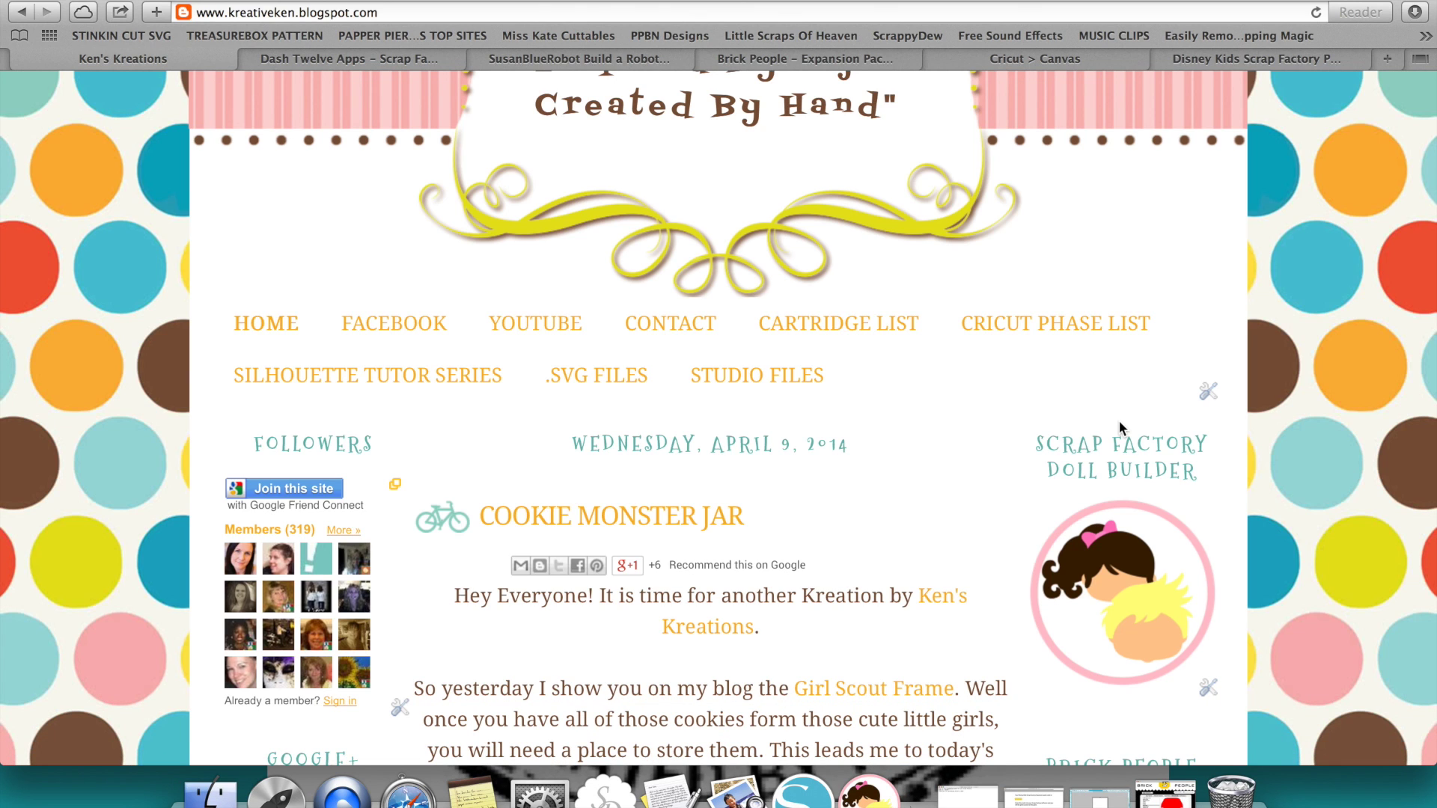
# - View the Scrap Factory page on dash12.com, from the product and price section to the Expansion Packs links
pyautogui.click(347, 60)
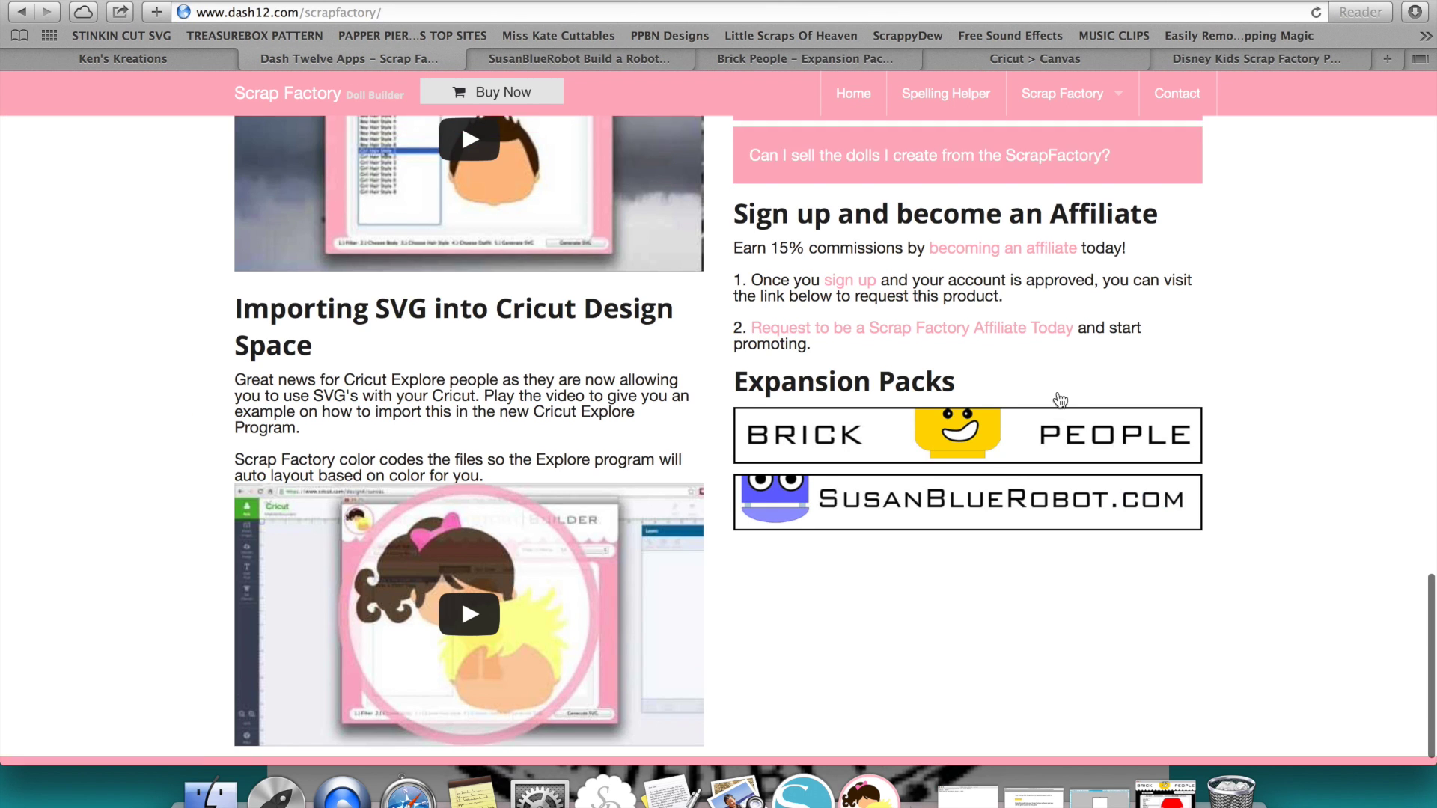
pyautogui.scroll(10, 1060, 400)
pyautogui.scroll(10, 1059, 400)
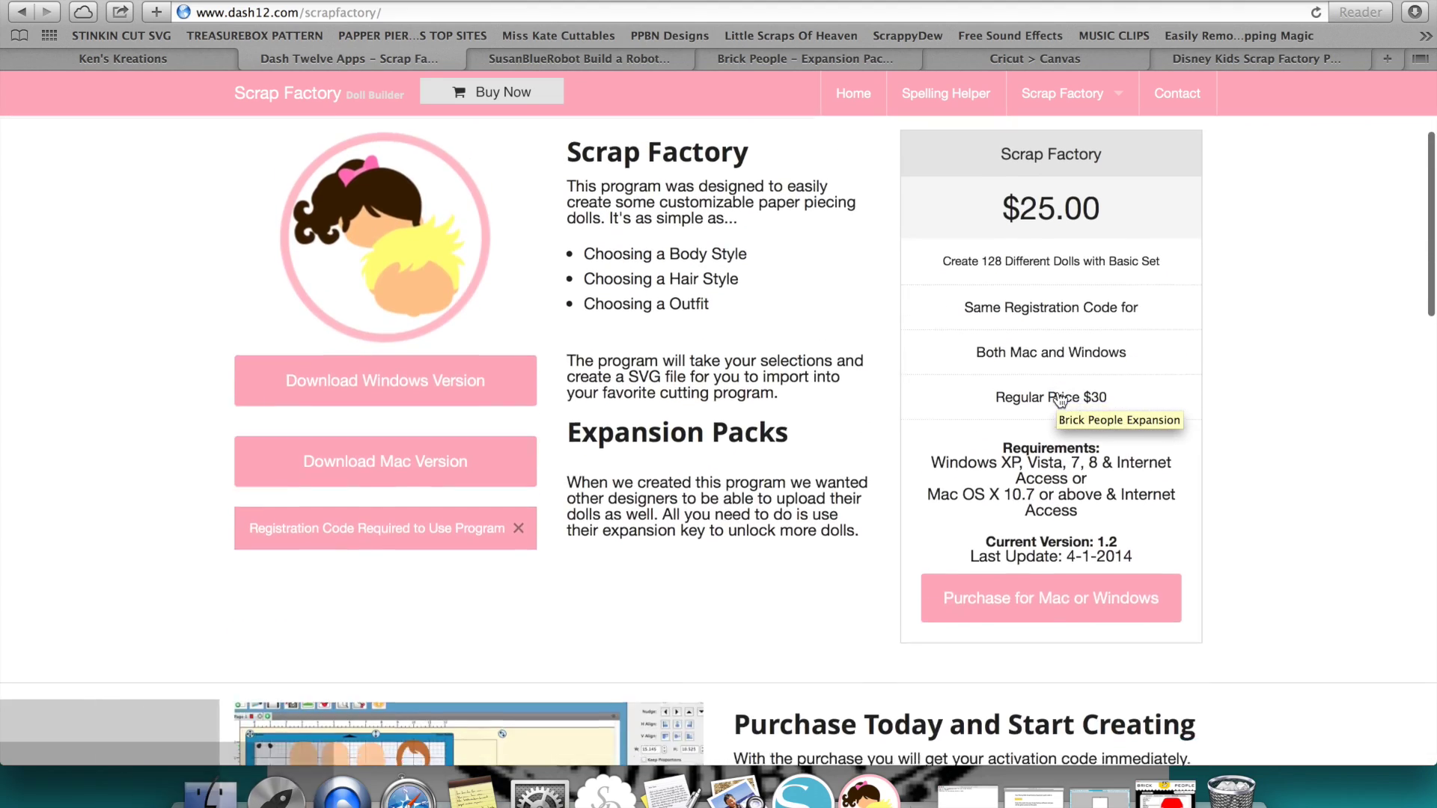
pyautogui.scroll(2, 1059, 399)
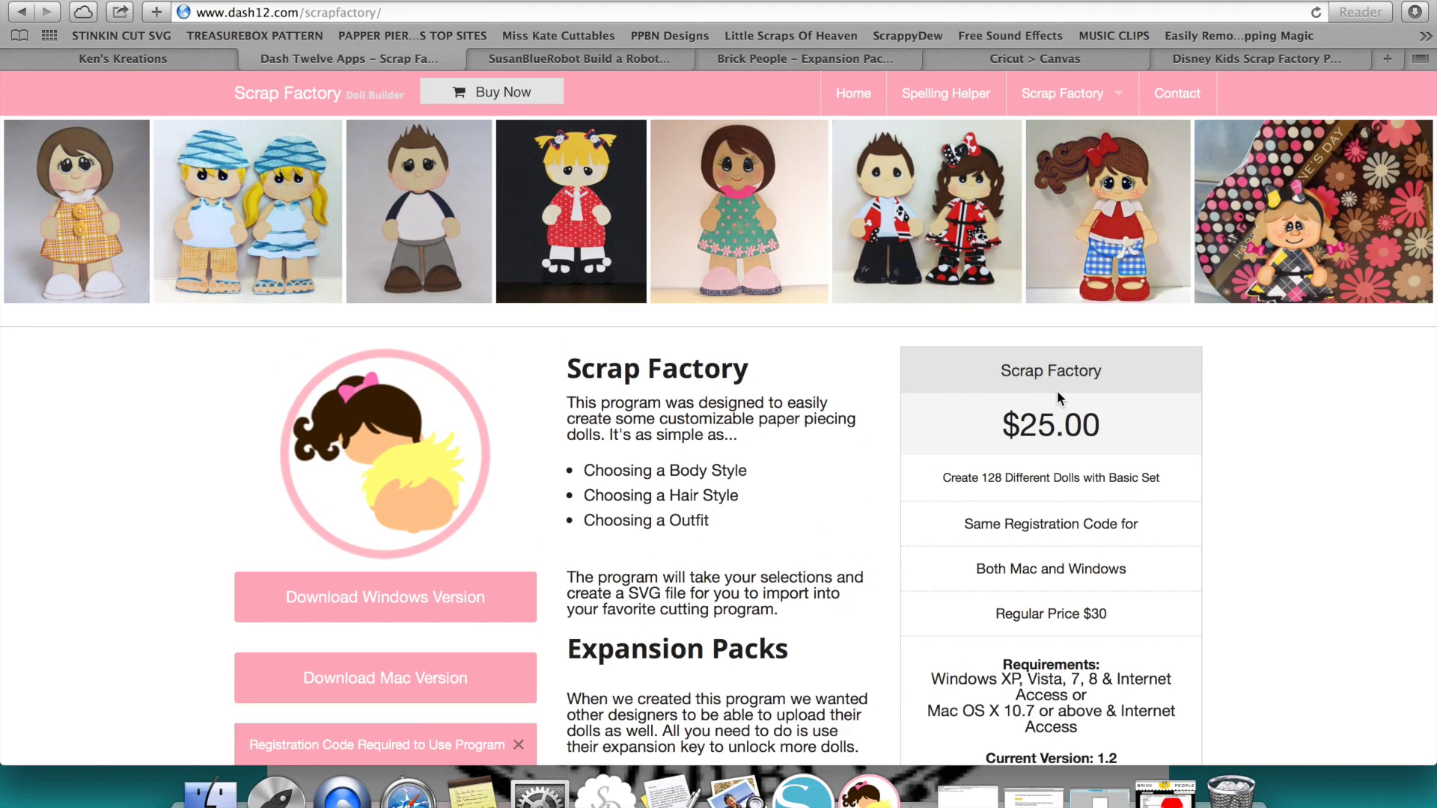
pyautogui.scroll(-15, 1057, 391)
pyautogui.scroll(-15, 1057, 389)
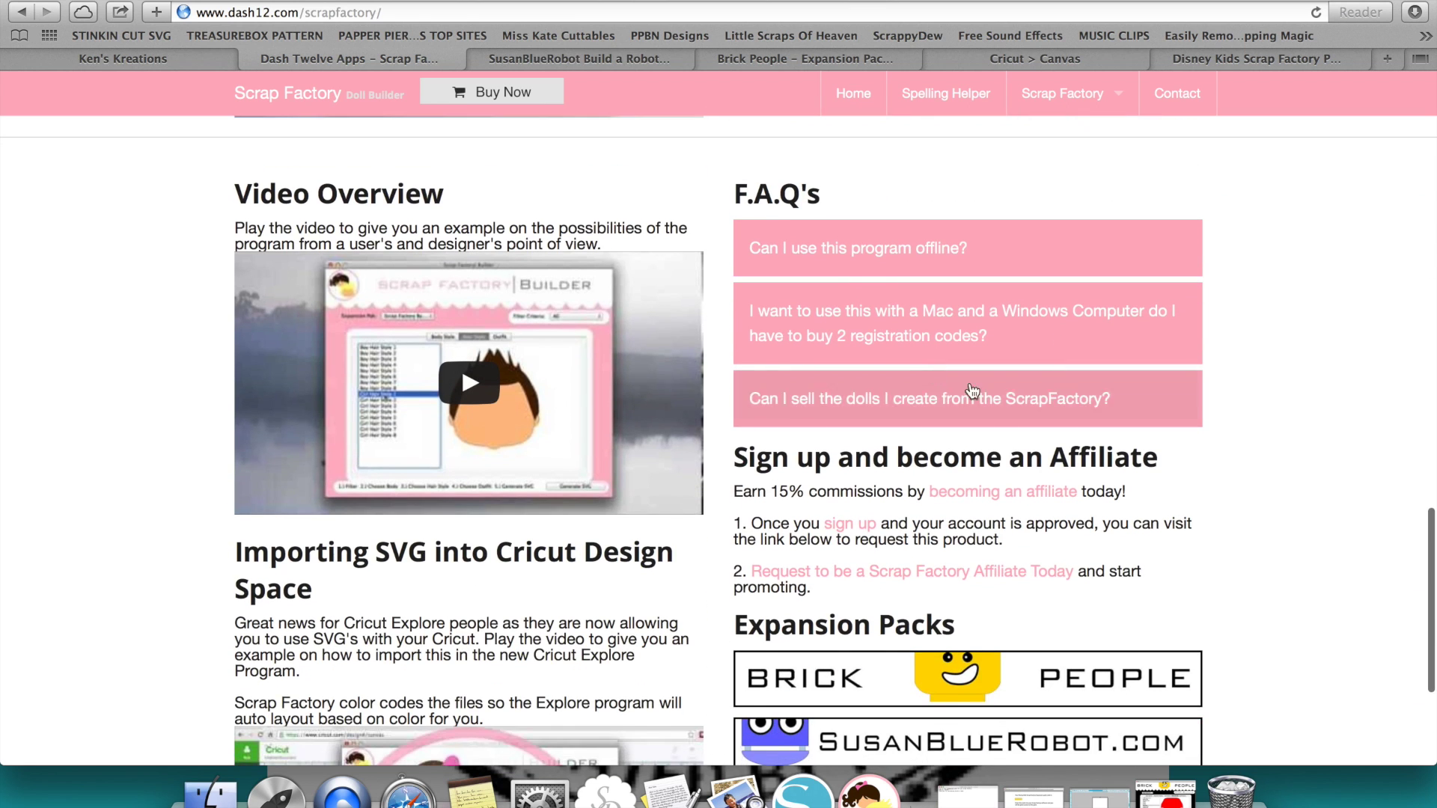
pyautogui.scroll(-2, 946, 537)
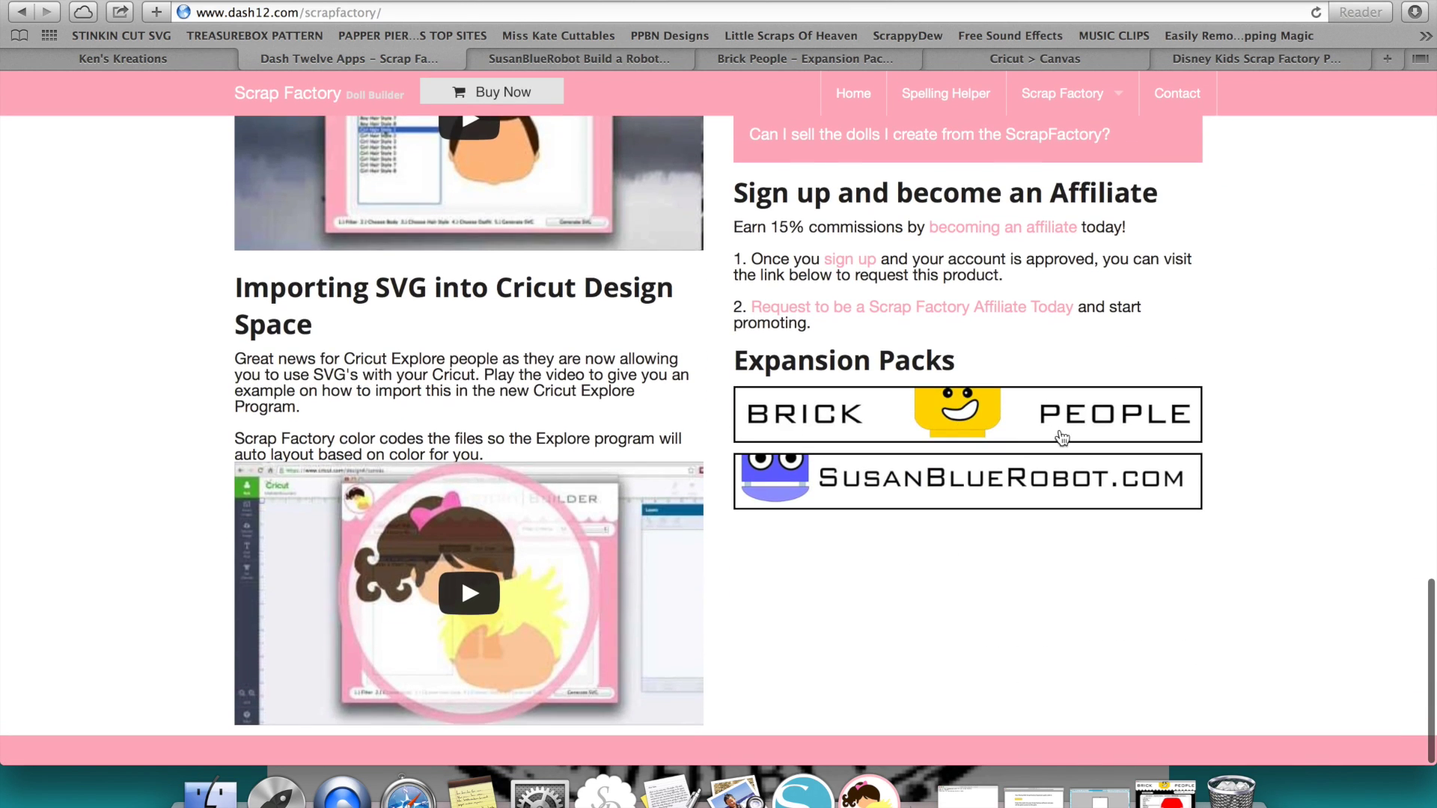
# - View the Disney Kids Scrap Factory Expansion Pack page on the PPbN Designs site
pyautogui.click(1236, 60)
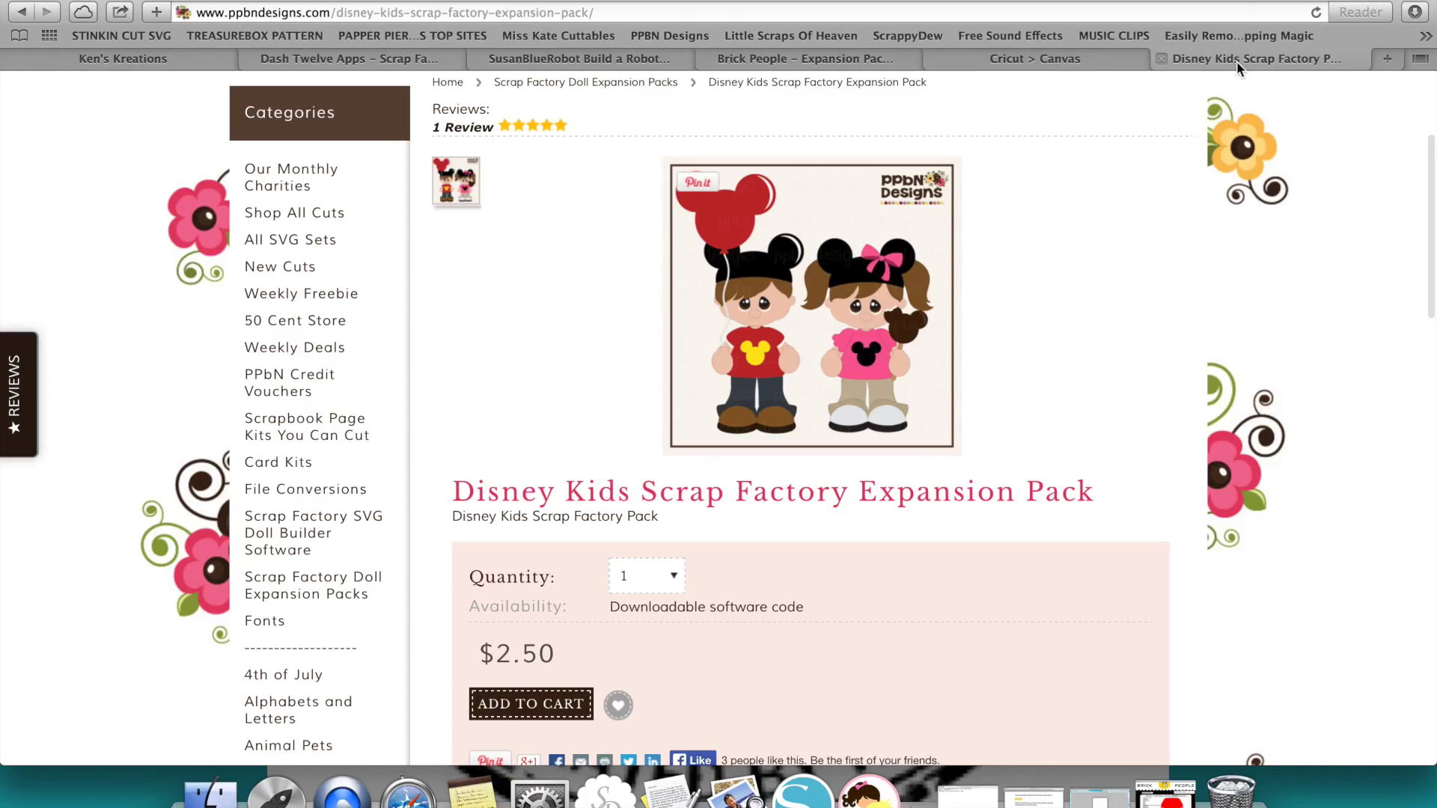
pyautogui.scroll(5, 958, 150)
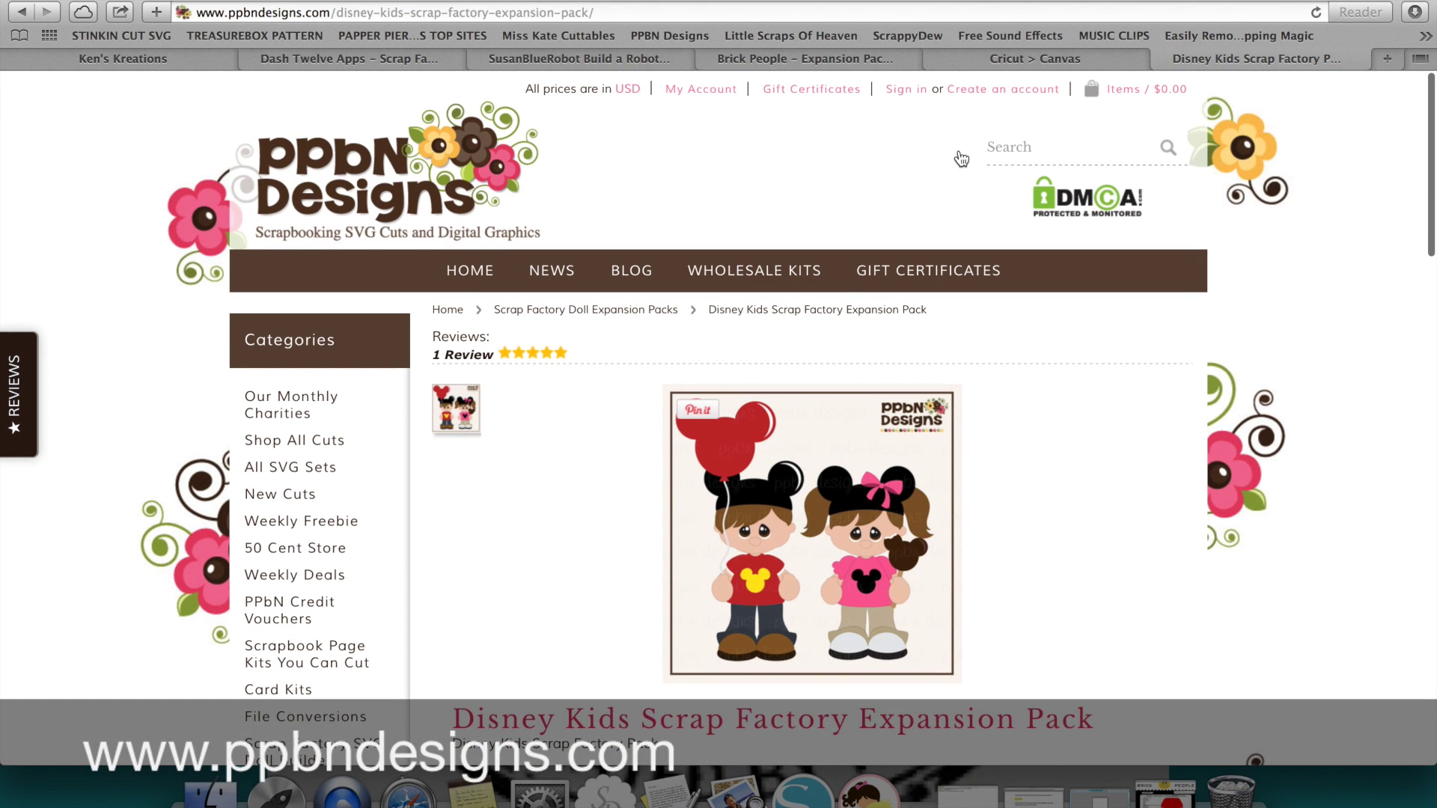
pyautogui.scroll(-3, 958, 150)
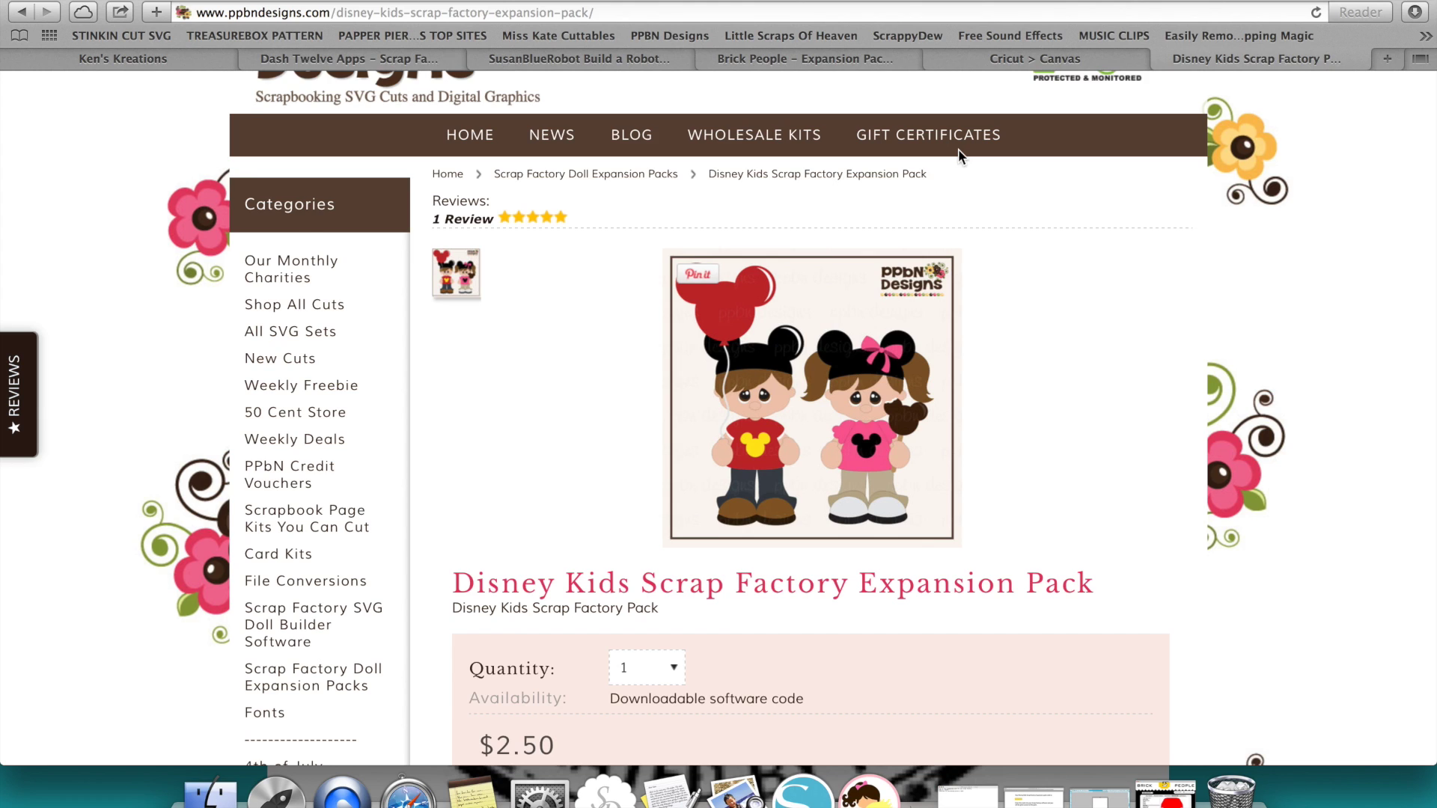
pyautogui.scroll(-2, 958, 150)
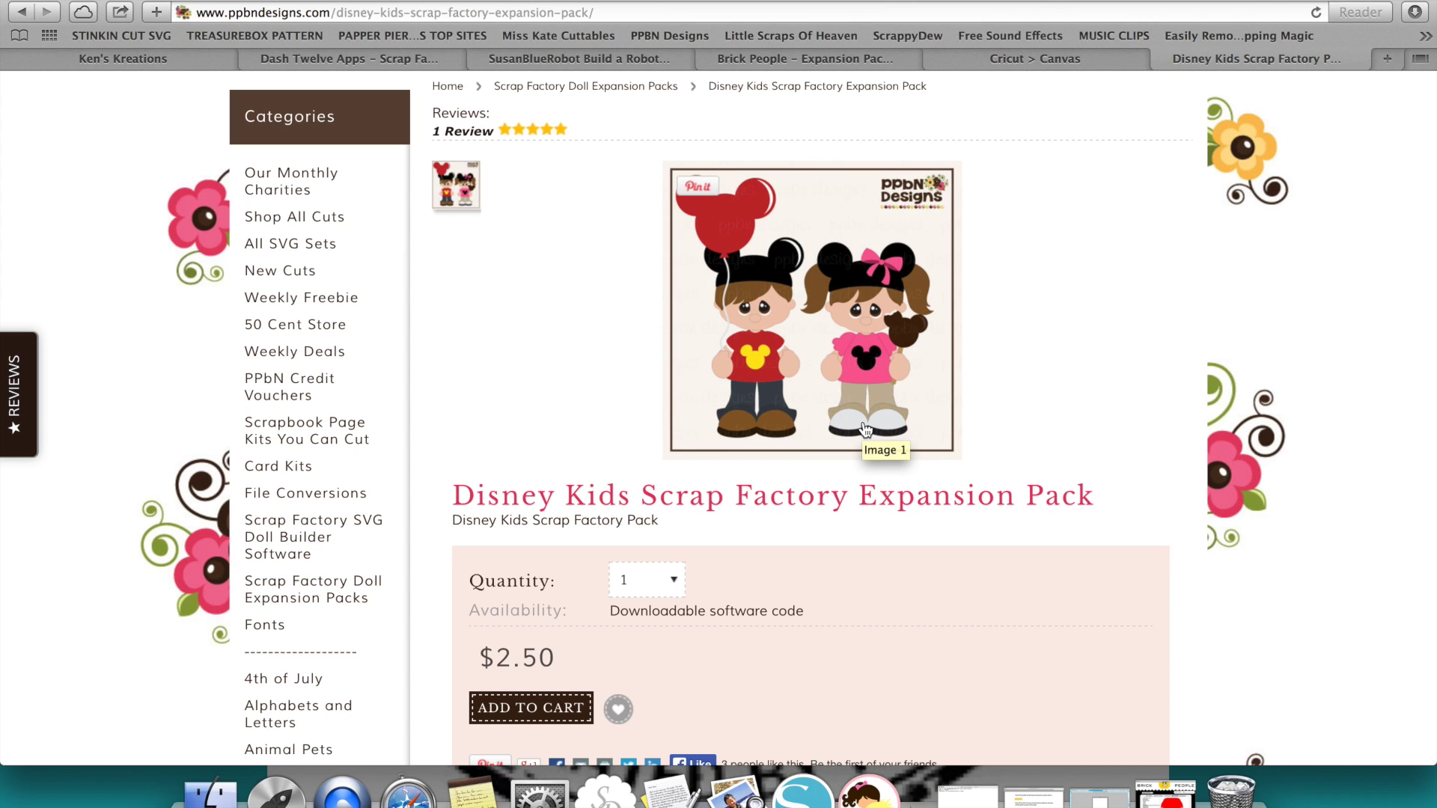
# - Return to the Ken's Kreations blog, switch to Scrap Factory and load the Scrap Factory Base Set
pyautogui.click(196, 58)
pyautogui.click(865, 789)
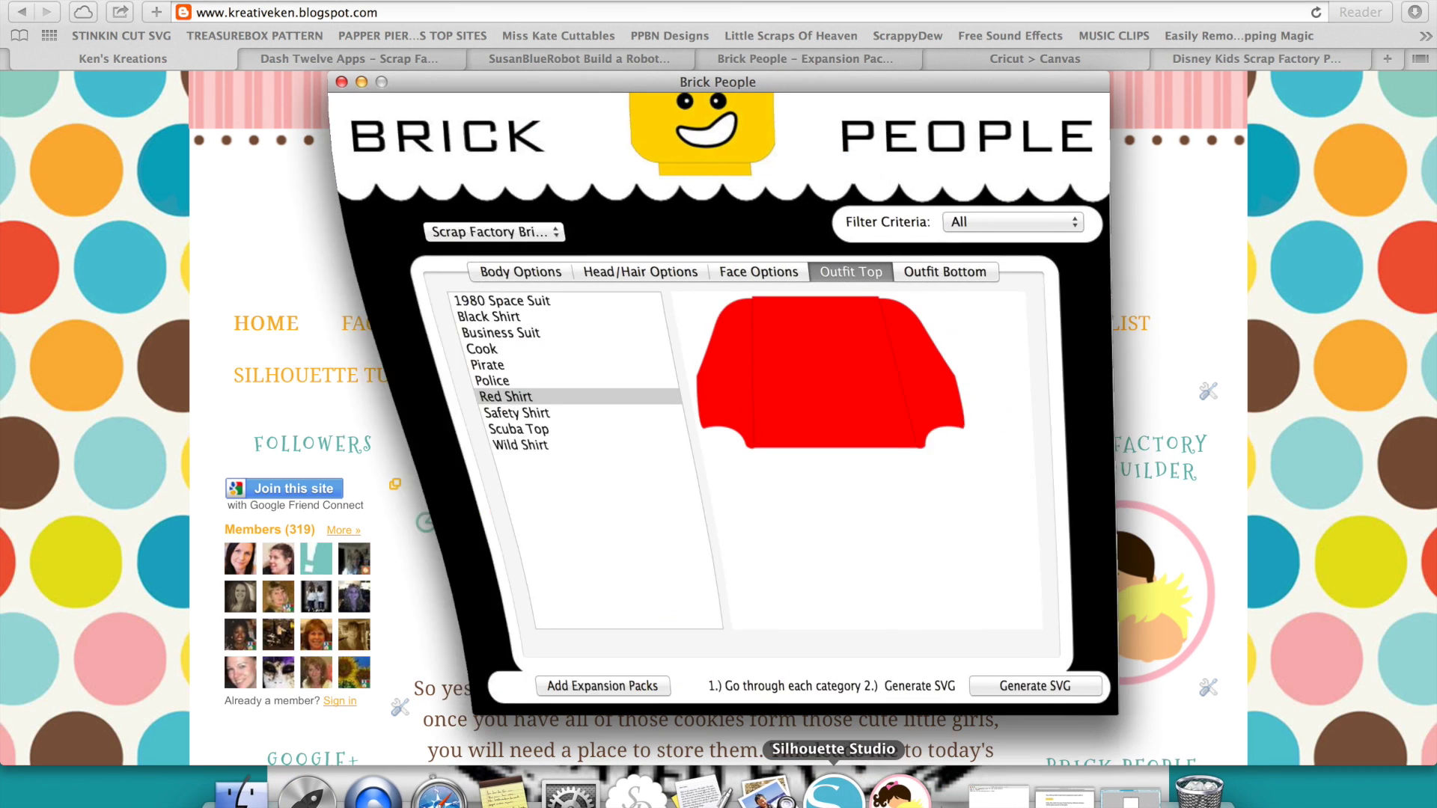
pyautogui.click(528, 233)
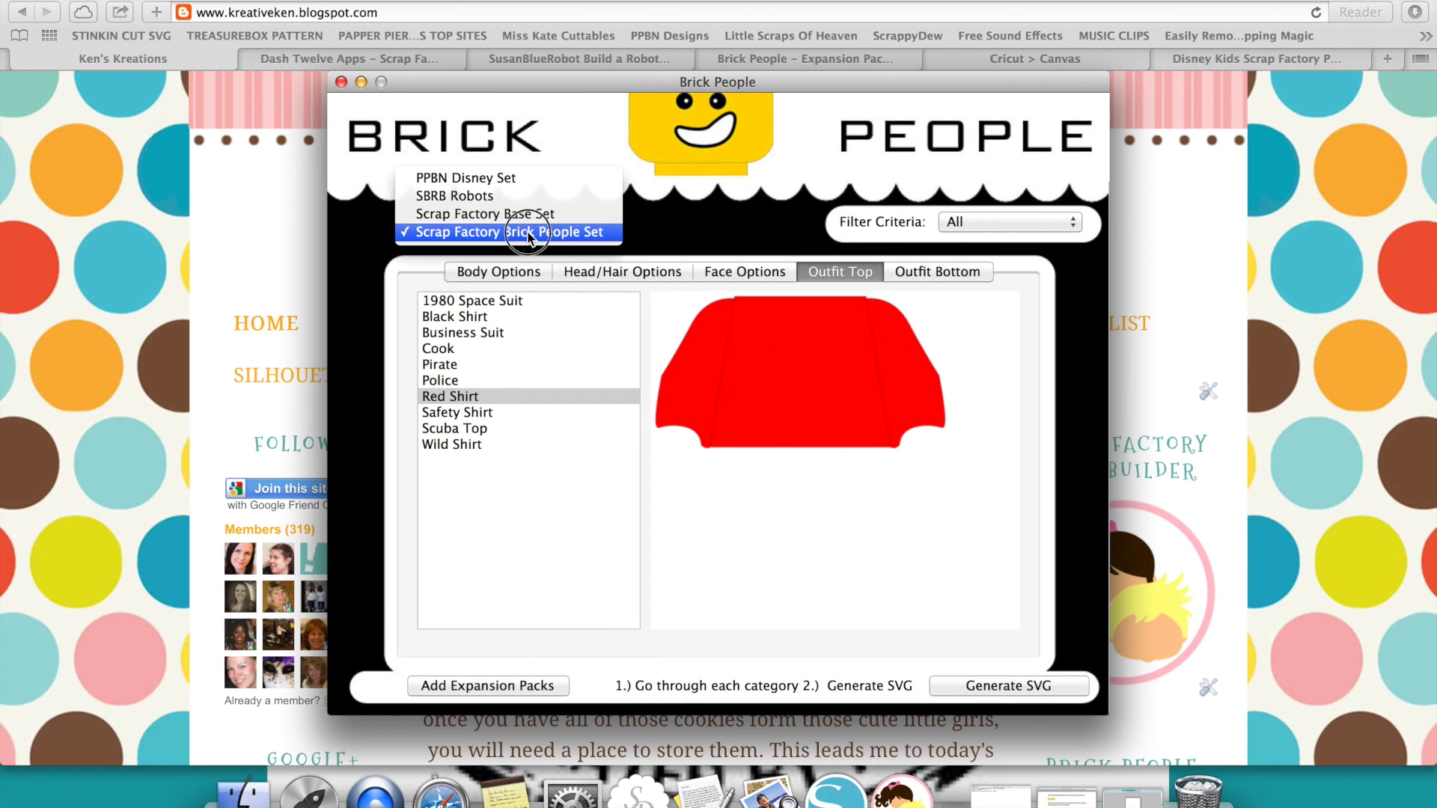
pyautogui.click(527, 221)
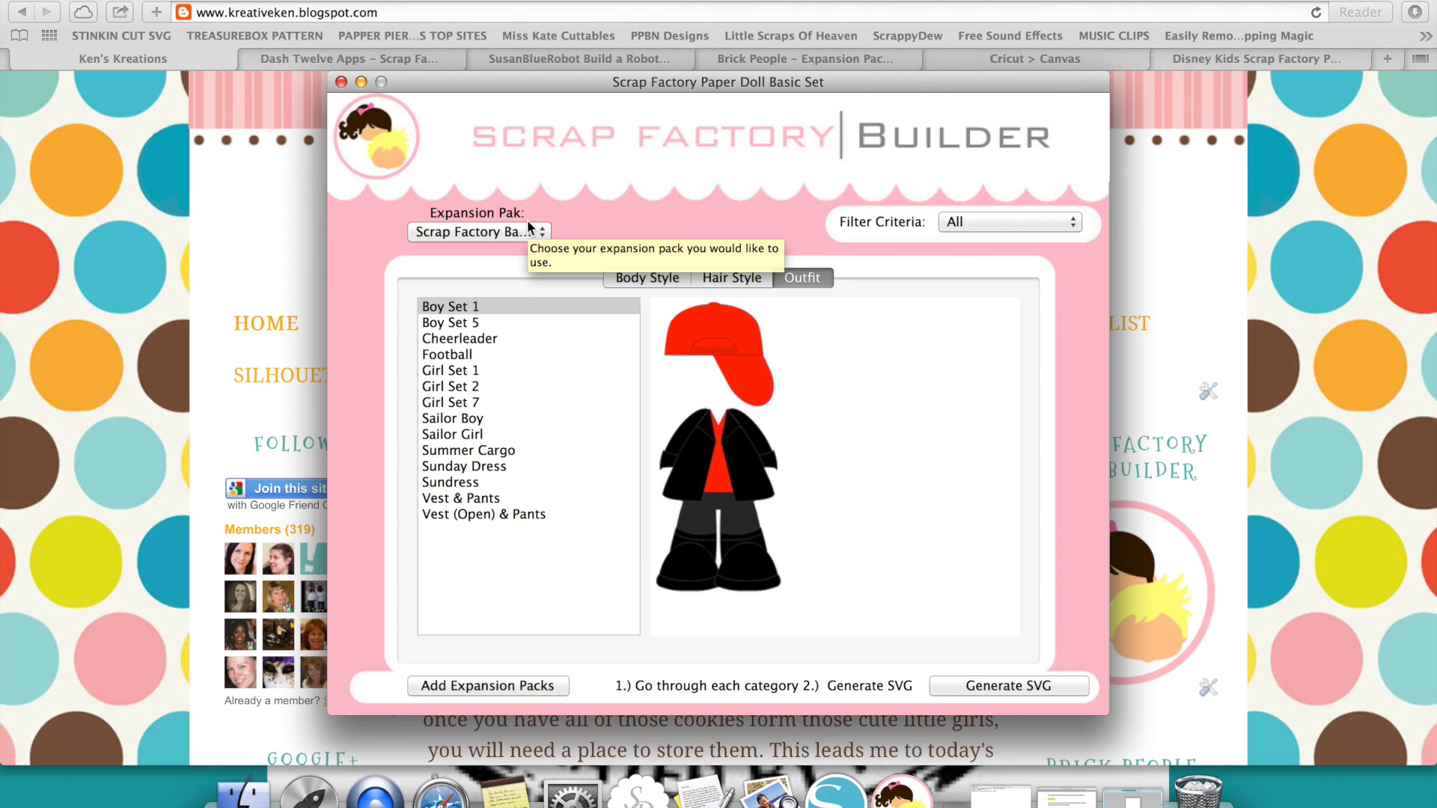
# - View the Base Set's body styles and hair styles, and minimize the builder window
pyautogui.click(649, 278)
pyautogui.click(719, 279)
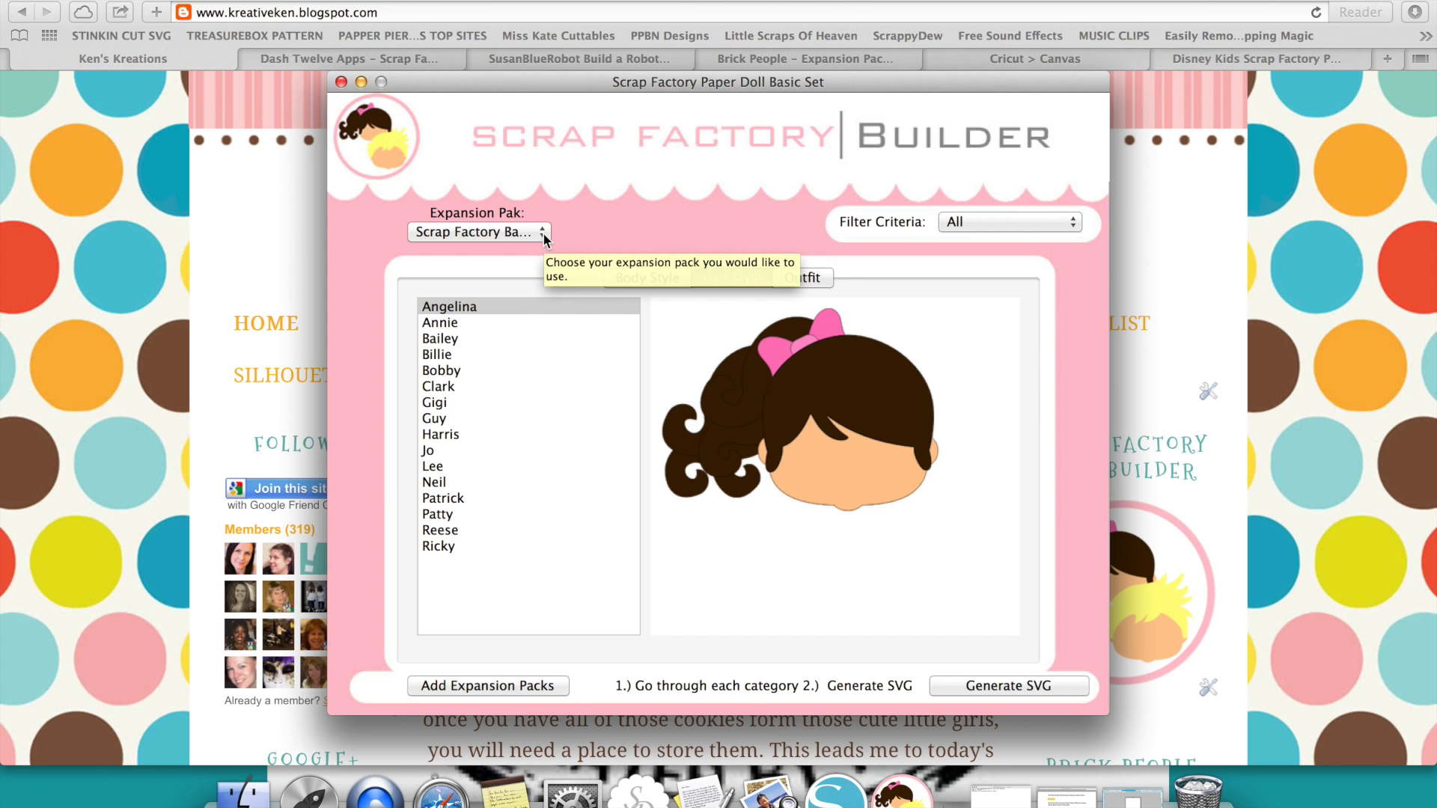
pyautogui.click(361, 81)
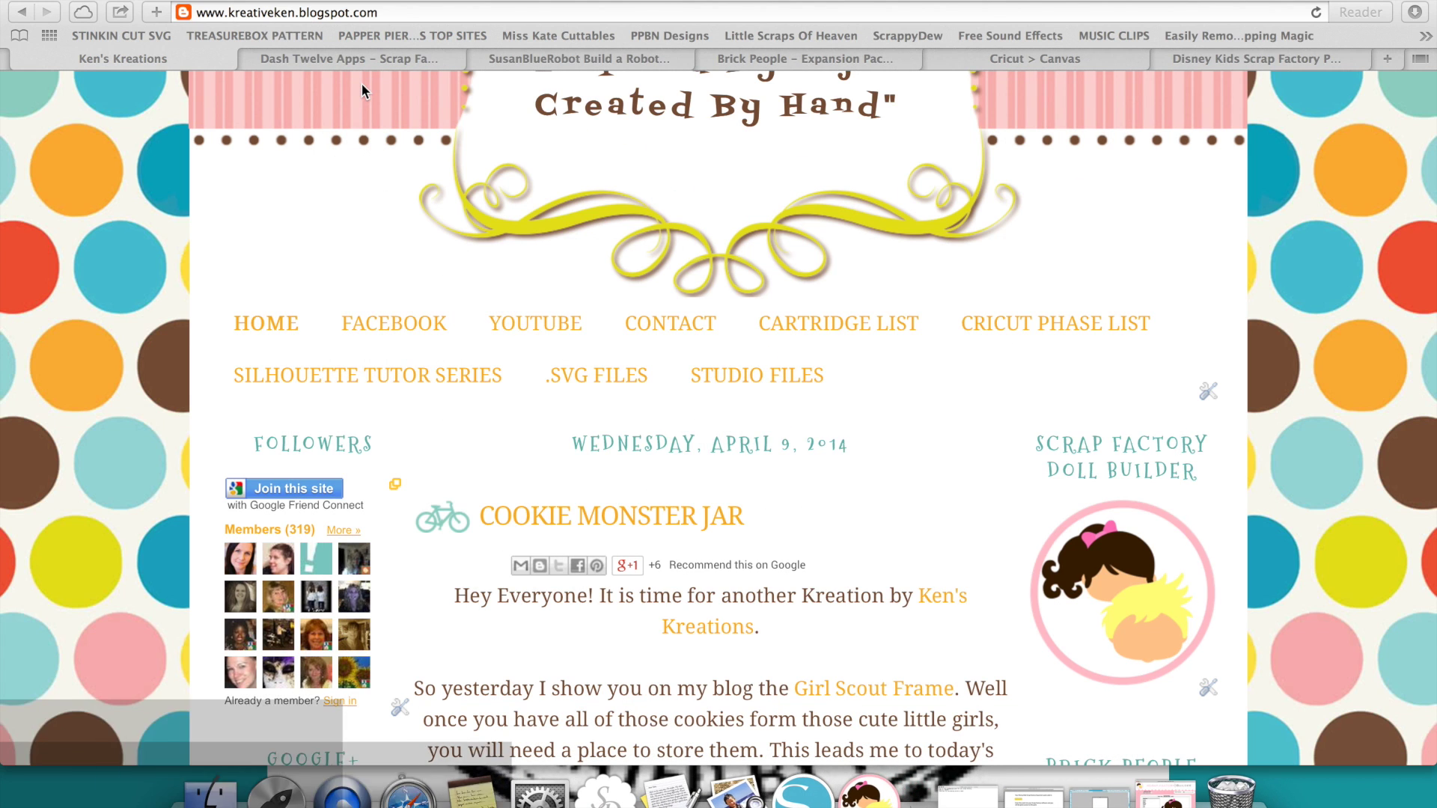
# - View the header of the Ken's Kreations blog and the purchase information on the dash12.com Scrap Factory page
pyautogui.scroll(10, 361, 83)
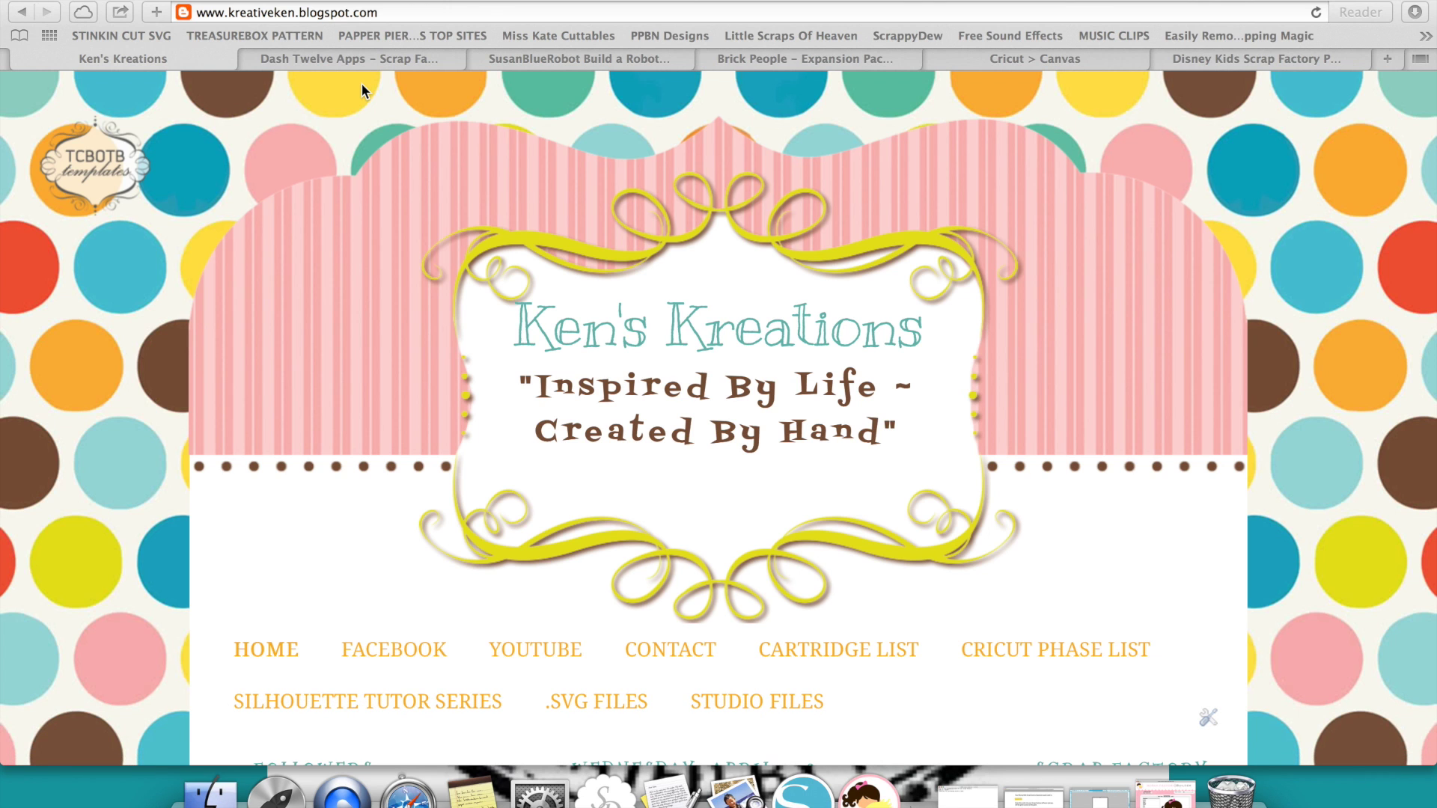
pyautogui.click(358, 62)
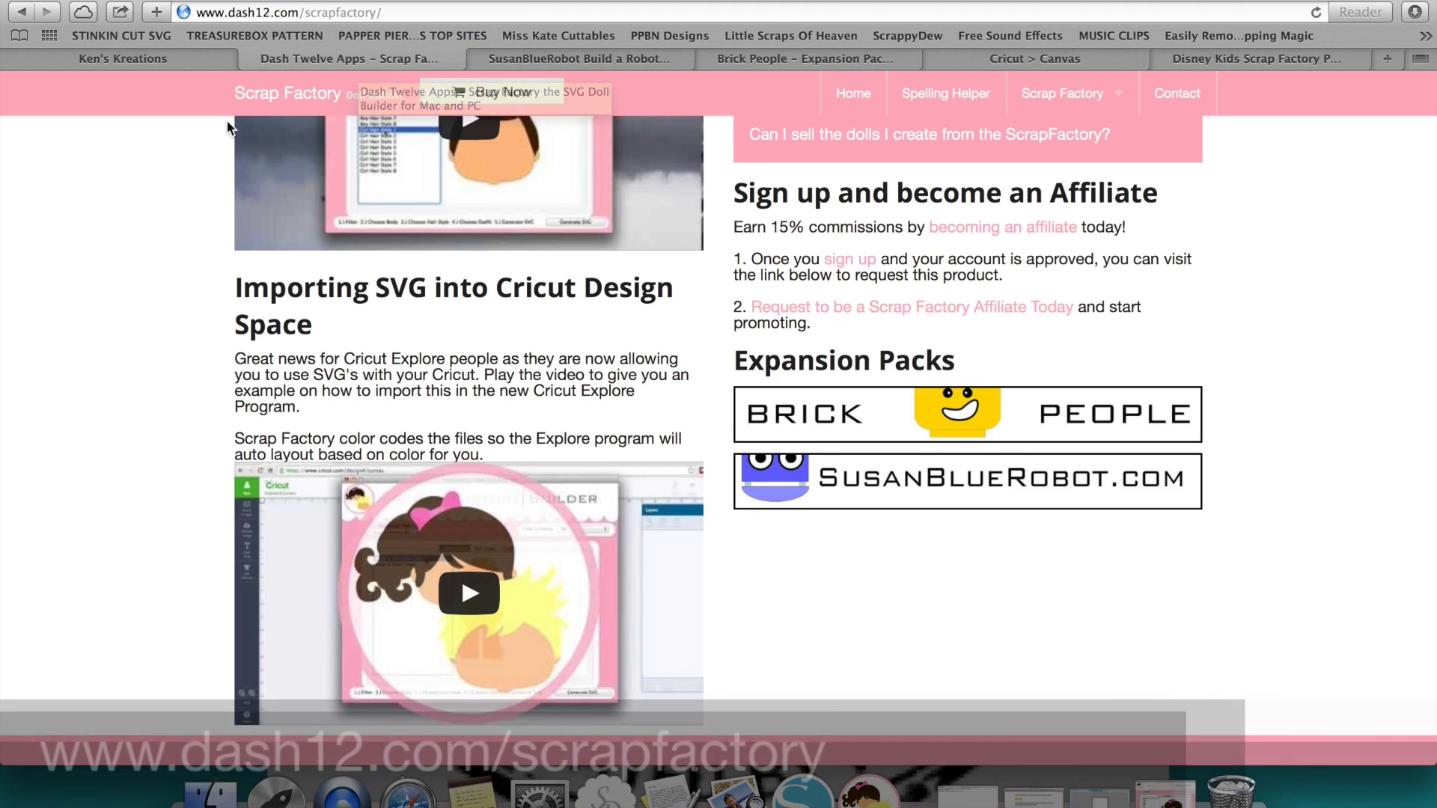
pyautogui.scroll(5, 227, 119)
pyautogui.scroll(10, 227, 121)
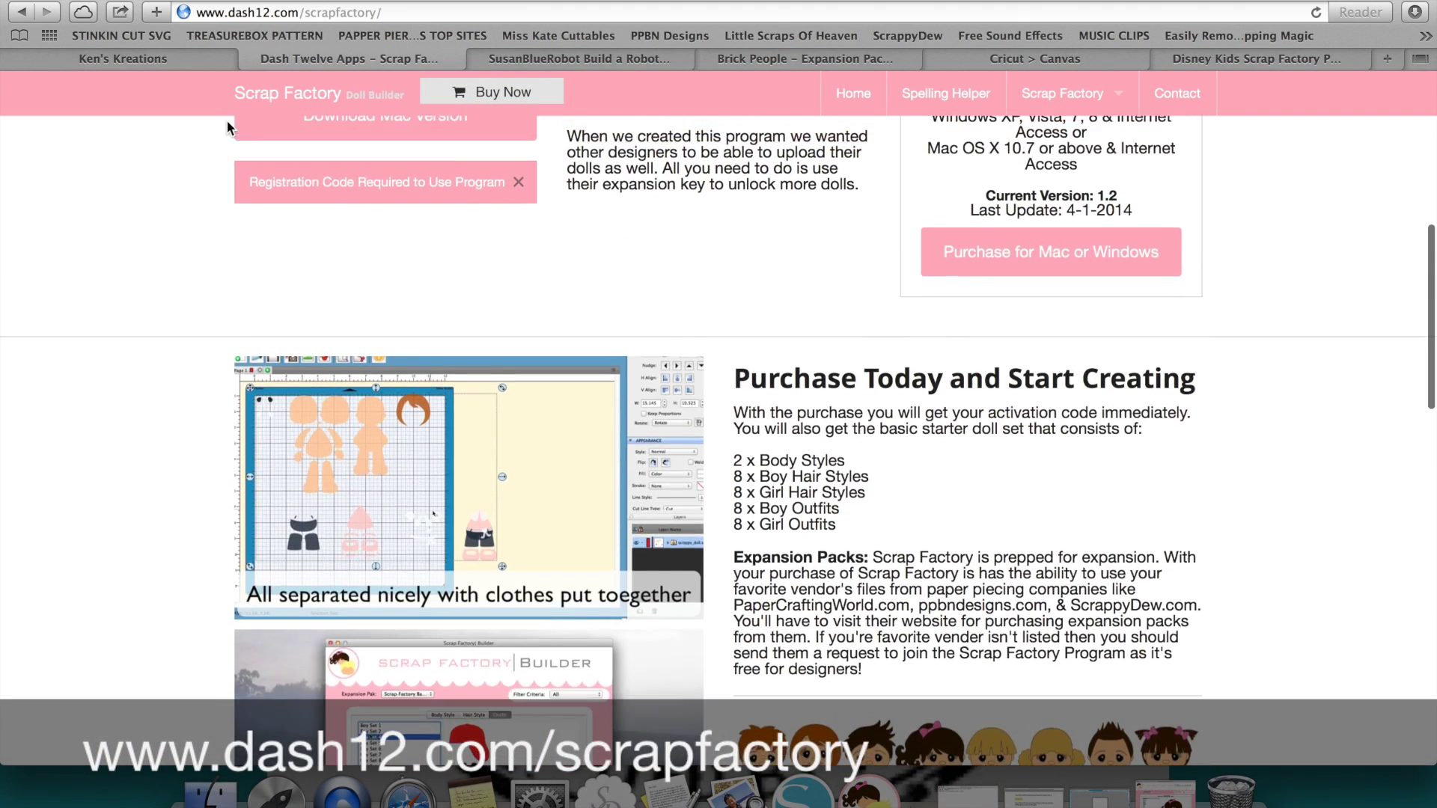